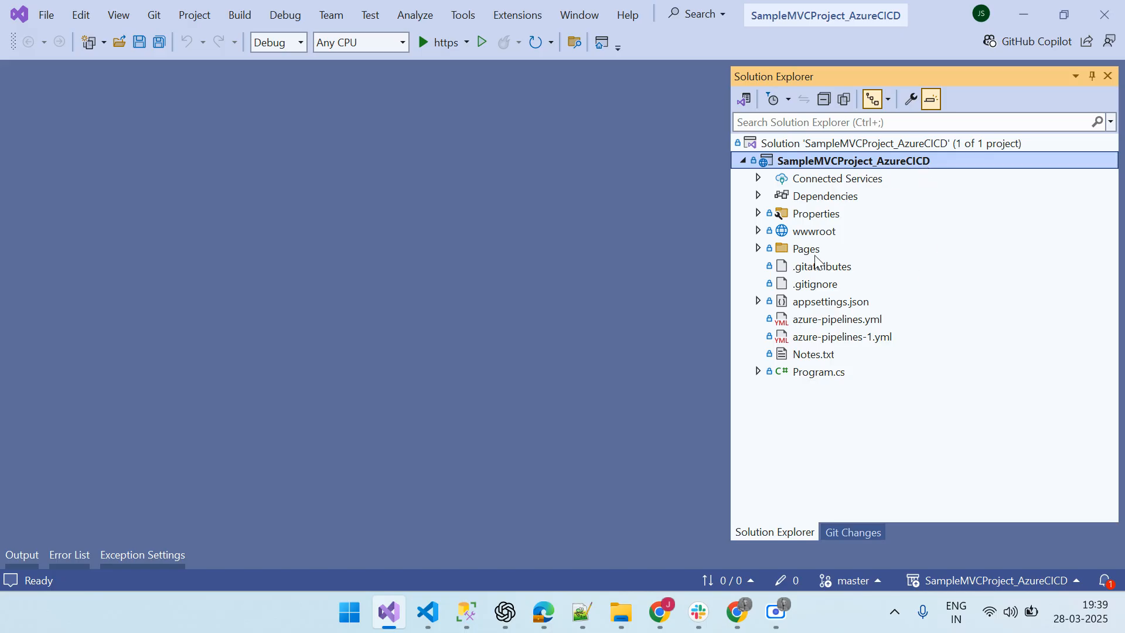
- Open Index.cshtml from the Pages folder and review its dated message paragraphs
{"action": "left_click", "coordinate": [758, 248]}
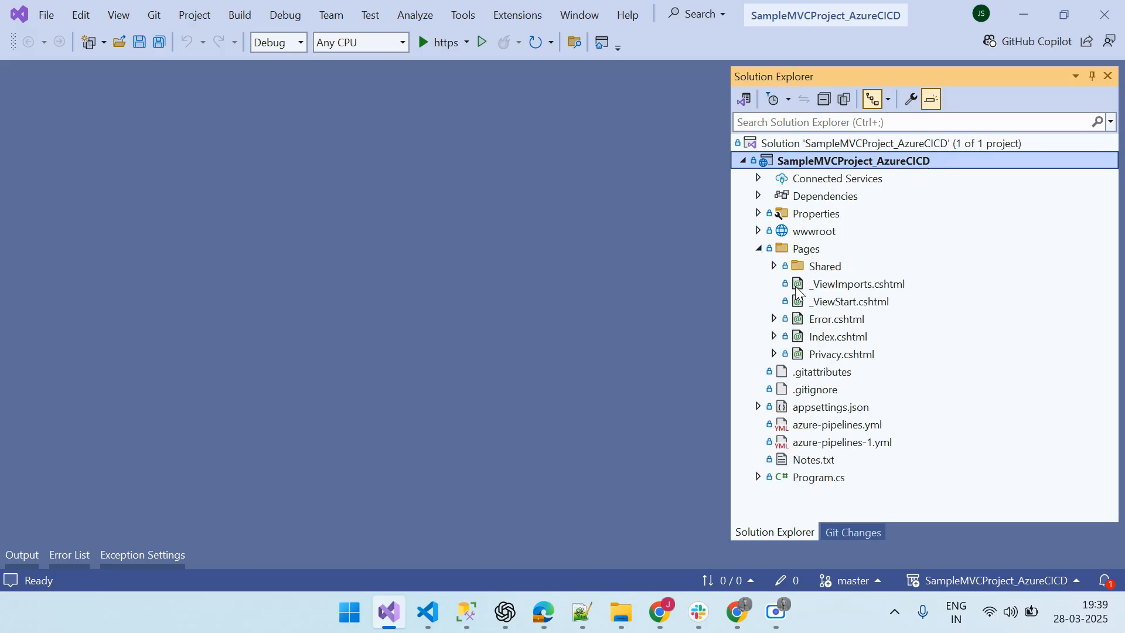
{"action": "left_click", "coordinate": [843, 344]}
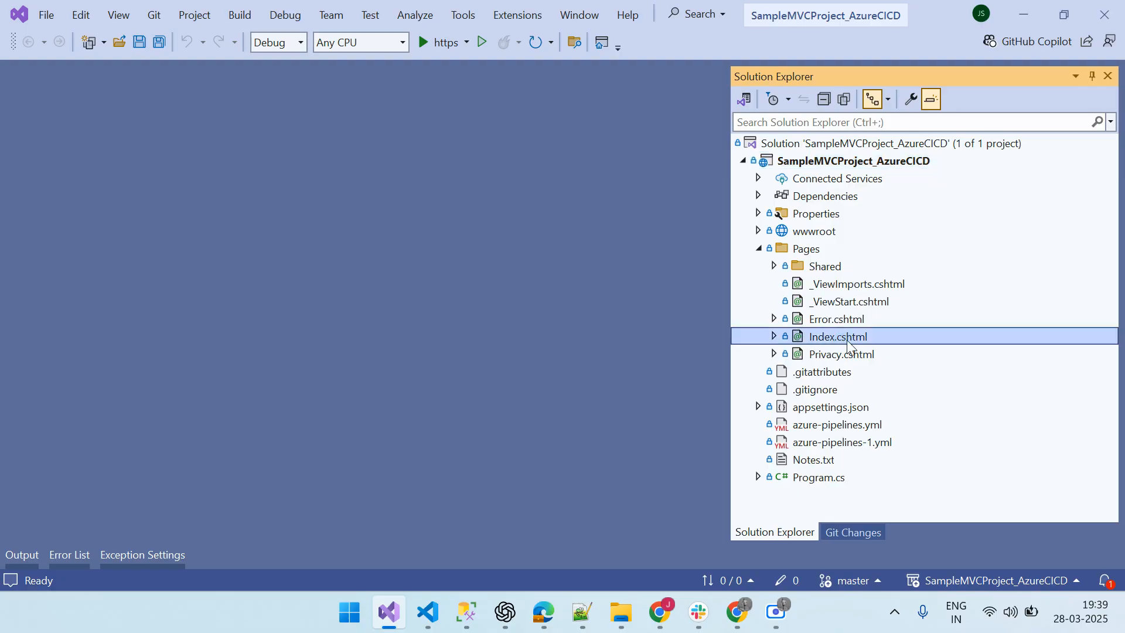
{"action": "double_click", "coordinate": [845, 339]}
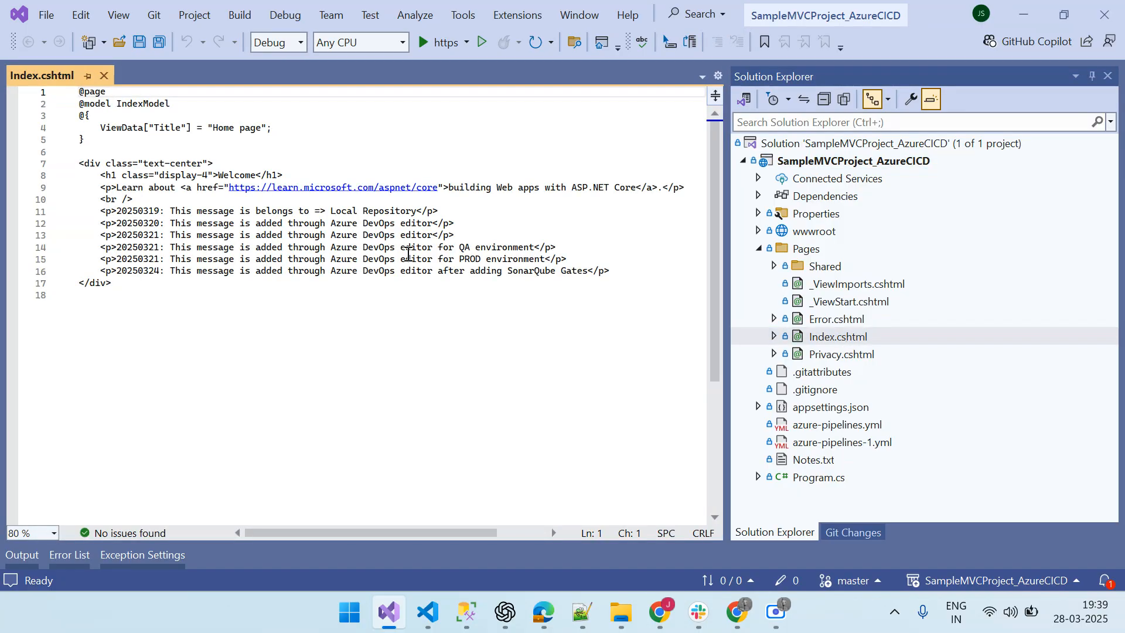
{"action": "left_click_drag", "start_coordinate": [100, 231], "coordinate": [617, 287]}
{"action": "left_click", "coordinate": [617, 287]}
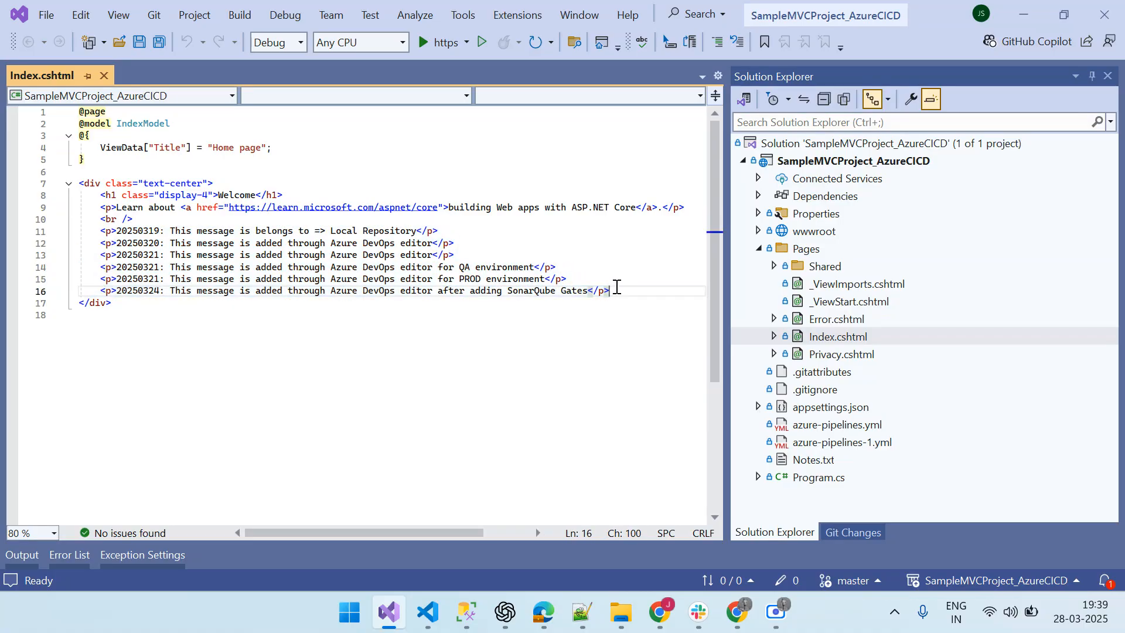
{"action": "left_click", "coordinate": [758, 248]}
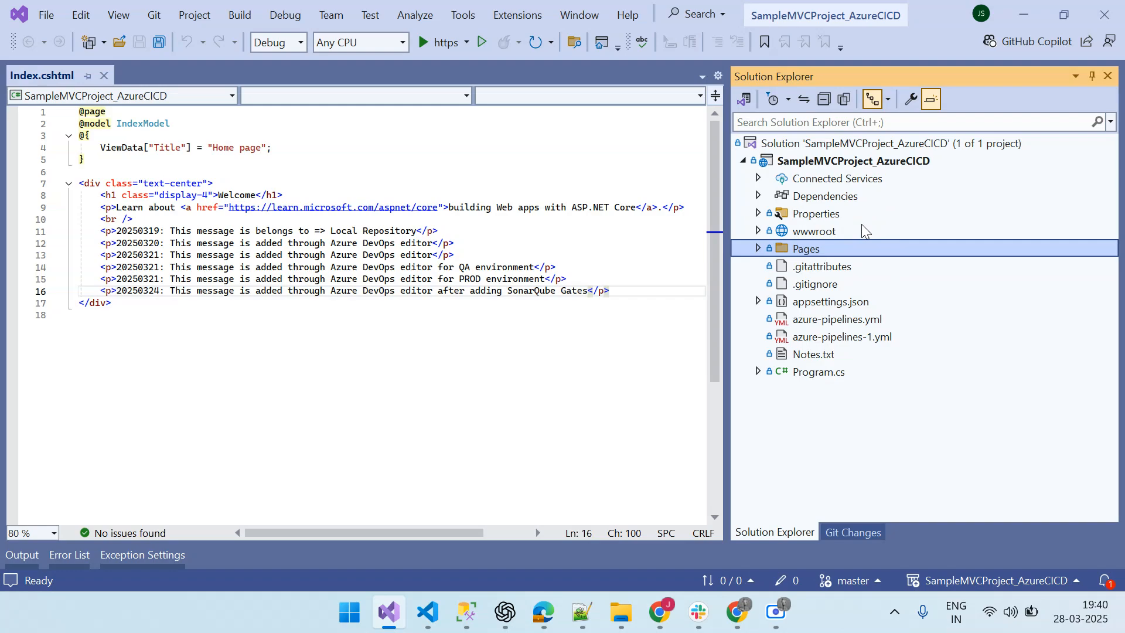
- Check the local Git branches of the solution and pull the latest changes into master
{"action": "left_click", "coordinate": [859, 532]}
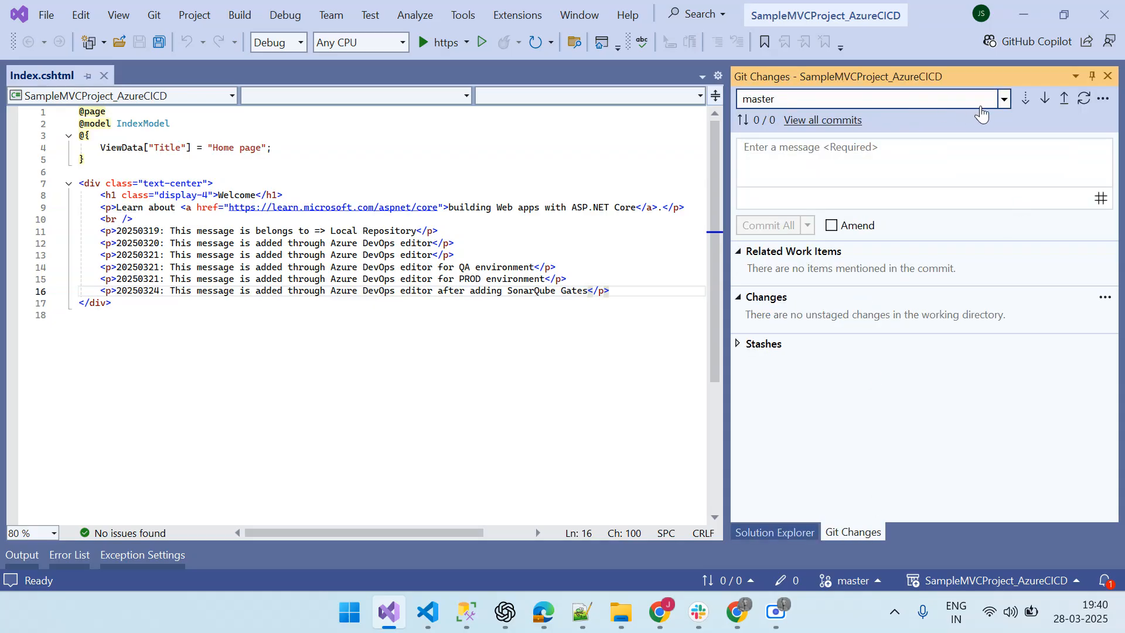
{"action": "left_click", "coordinate": [1004, 101]}
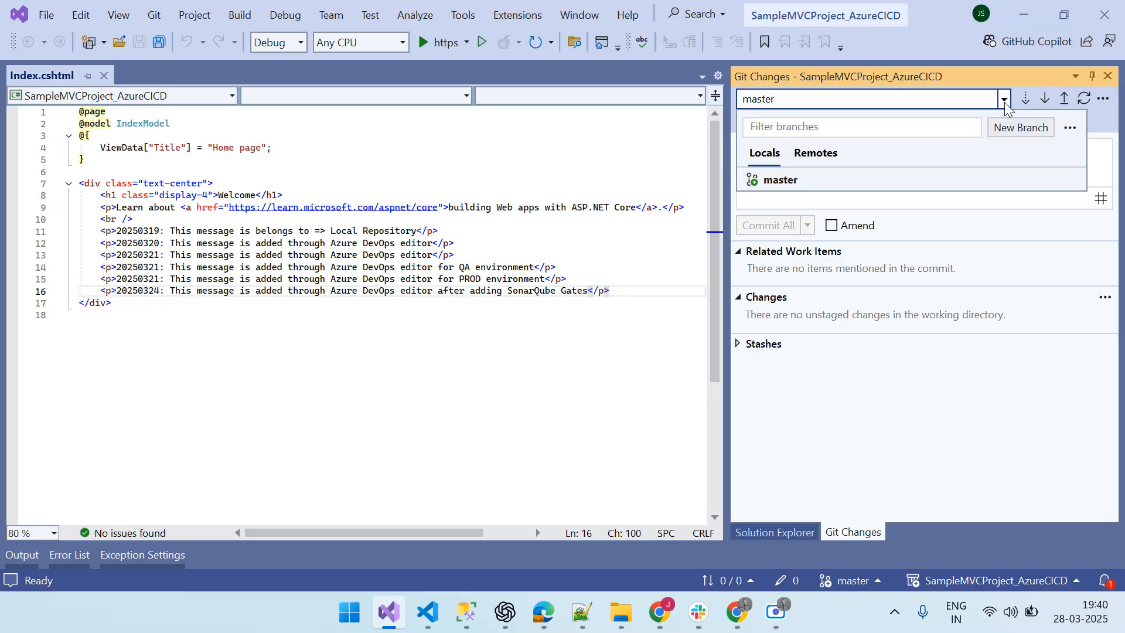
{"action": "left_click", "coordinate": [1000, 398]}
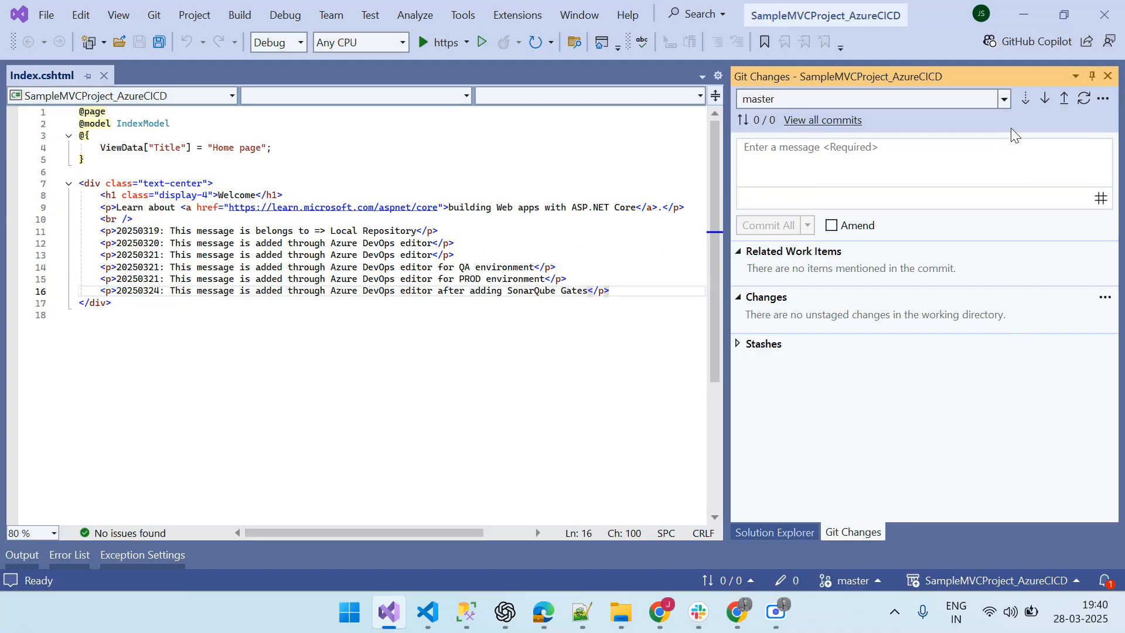
{"action": "left_click", "coordinate": [1045, 99]}
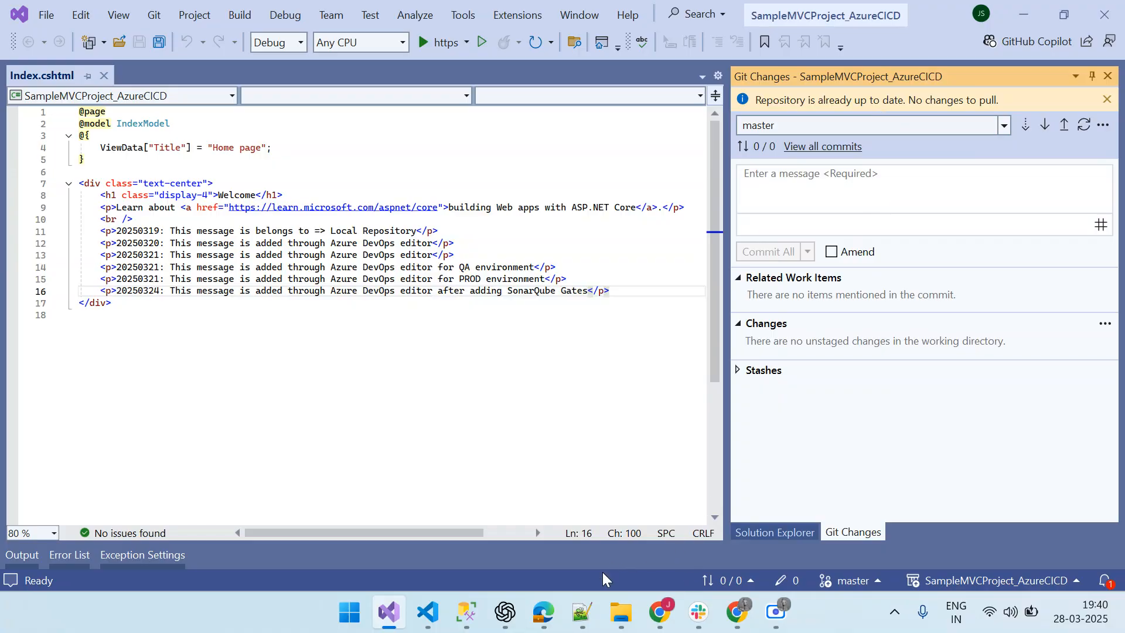
- Switch to Azure DevOps in Edge and open the repository files of SampleProject
{"action": "left_click", "coordinate": [543, 615]}
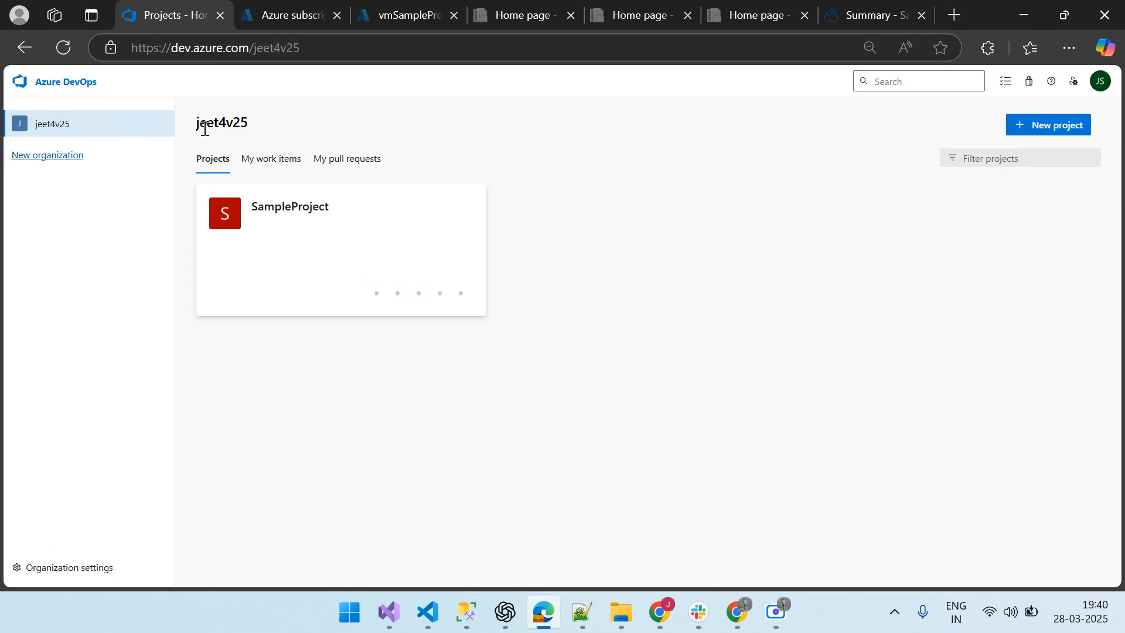
{"action": "left_click_drag", "start_coordinate": [181, 127], "coordinate": [314, 116]}
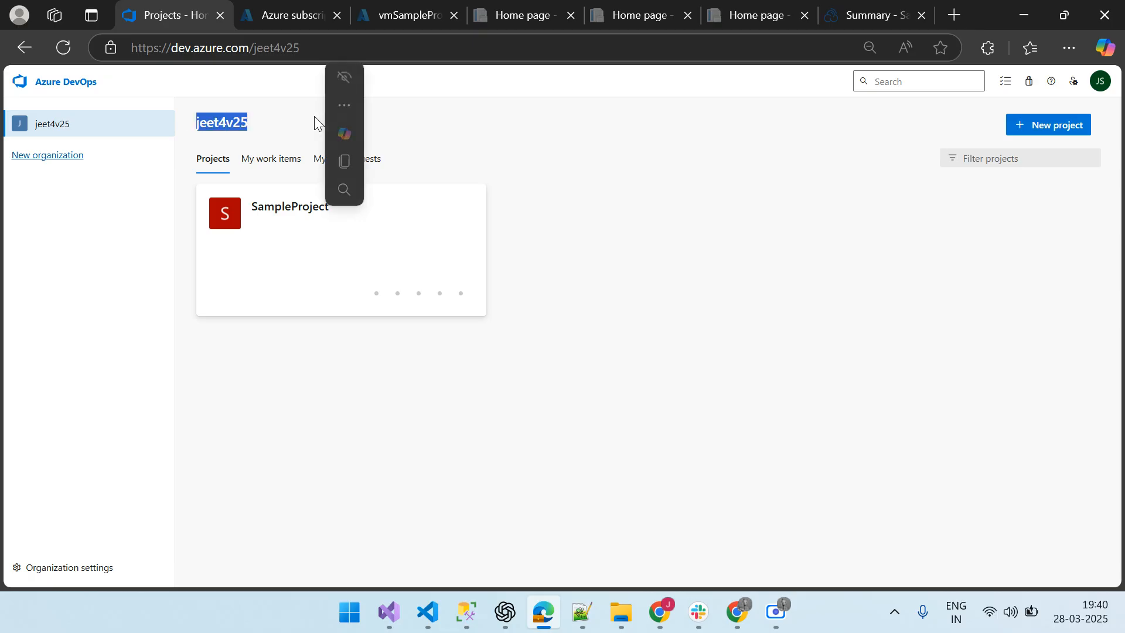
{"action": "left_click", "coordinate": [332, 223]}
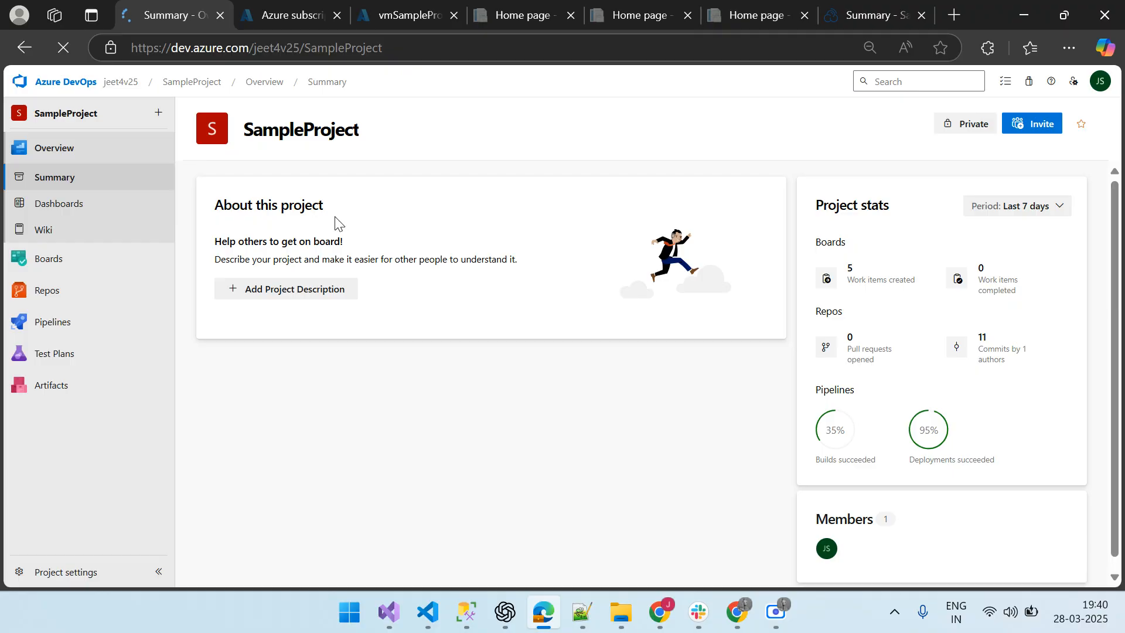
{"action": "mouse_move", "coordinate": [49, 300]}
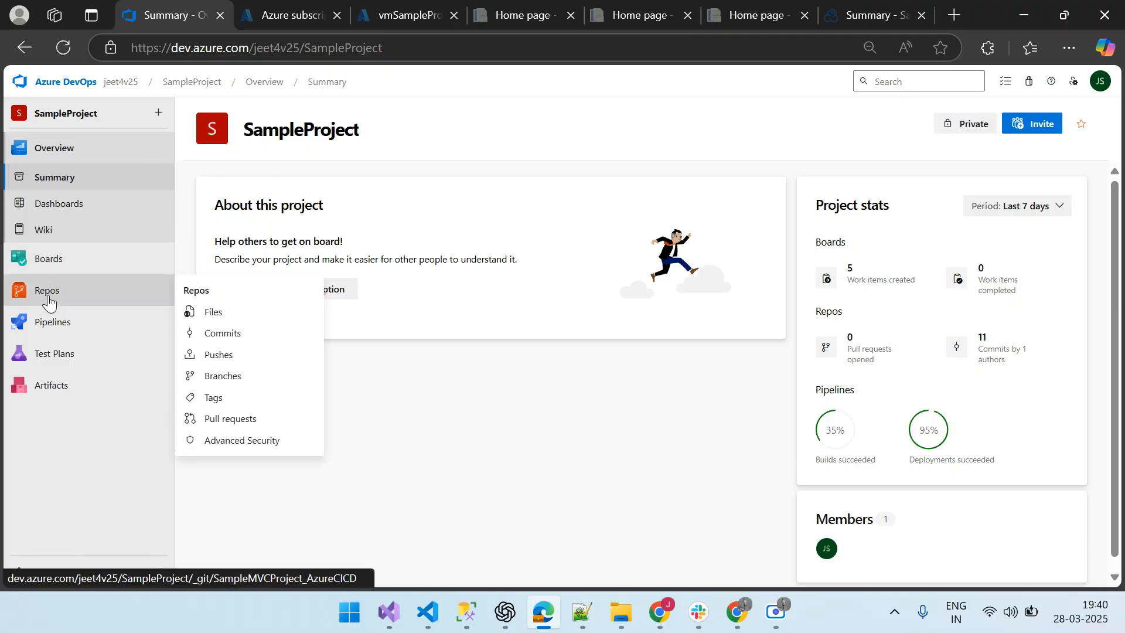
{"action": "left_click", "coordinate": [49, 298]}
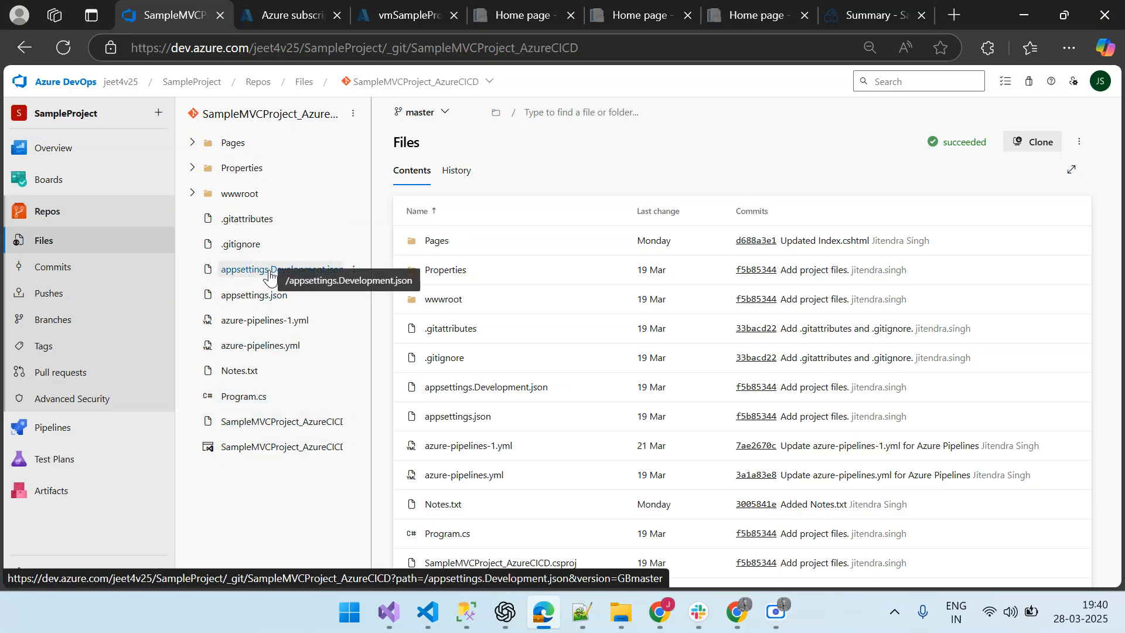
- Open Pages/Index.cshtml in the remote repository and review the same message paragraphs on lines 11 to 16
{"action": "left_click", "coordinate": [194, 147]}
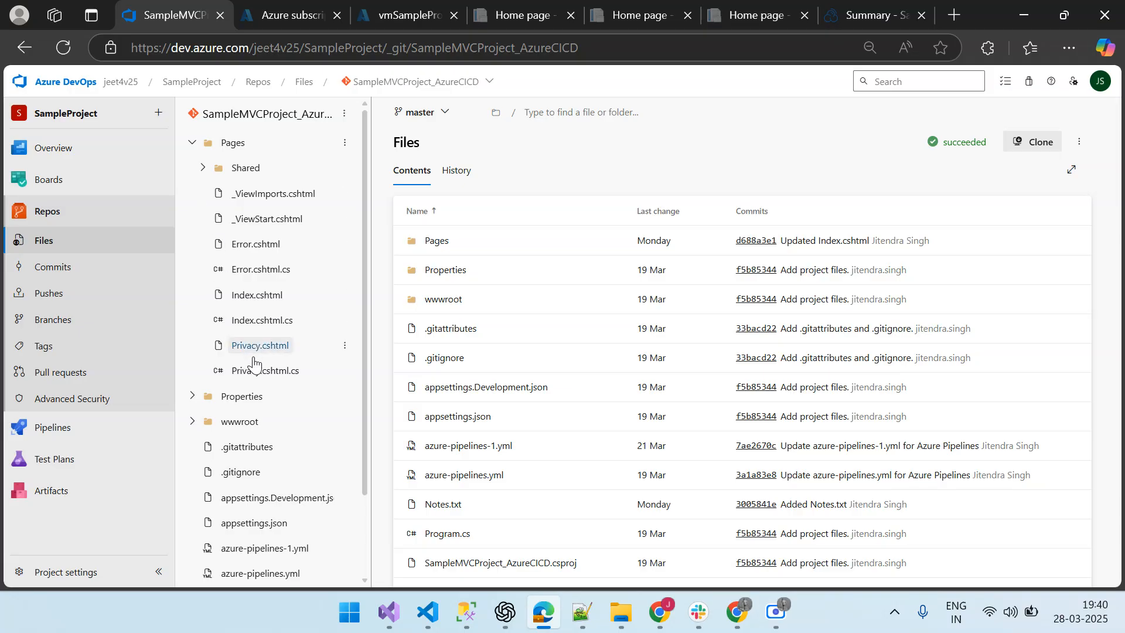
{"action": "left_click", "coordinate": [253, 297]}
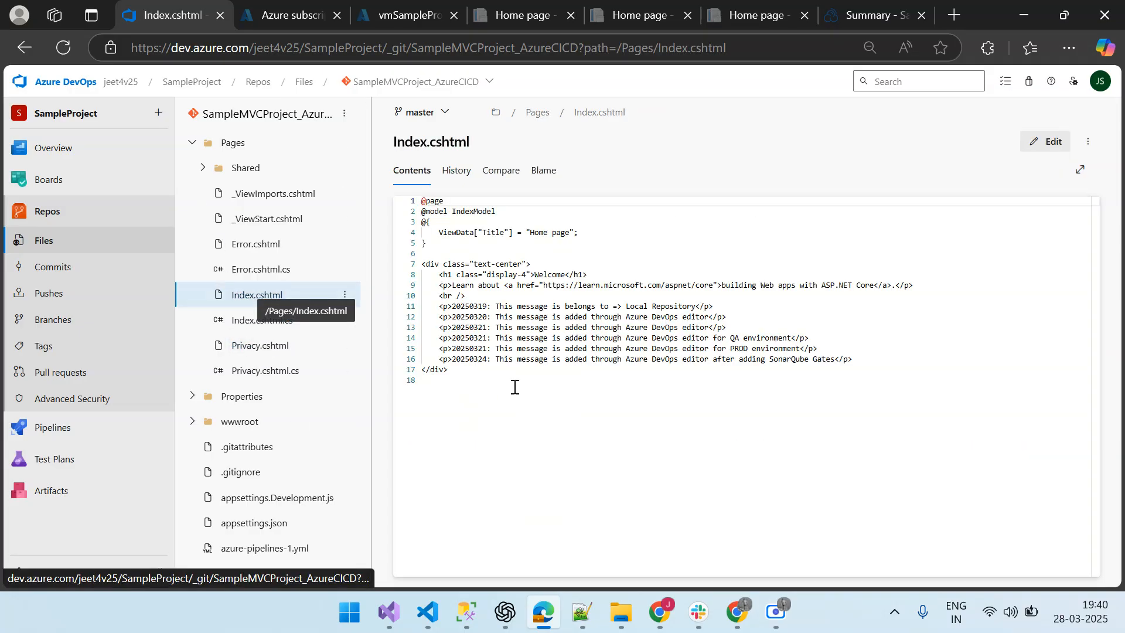
{"action": "left_click_drag", "start_coordinate": [439, 305], "coordinate": [859, 360]}
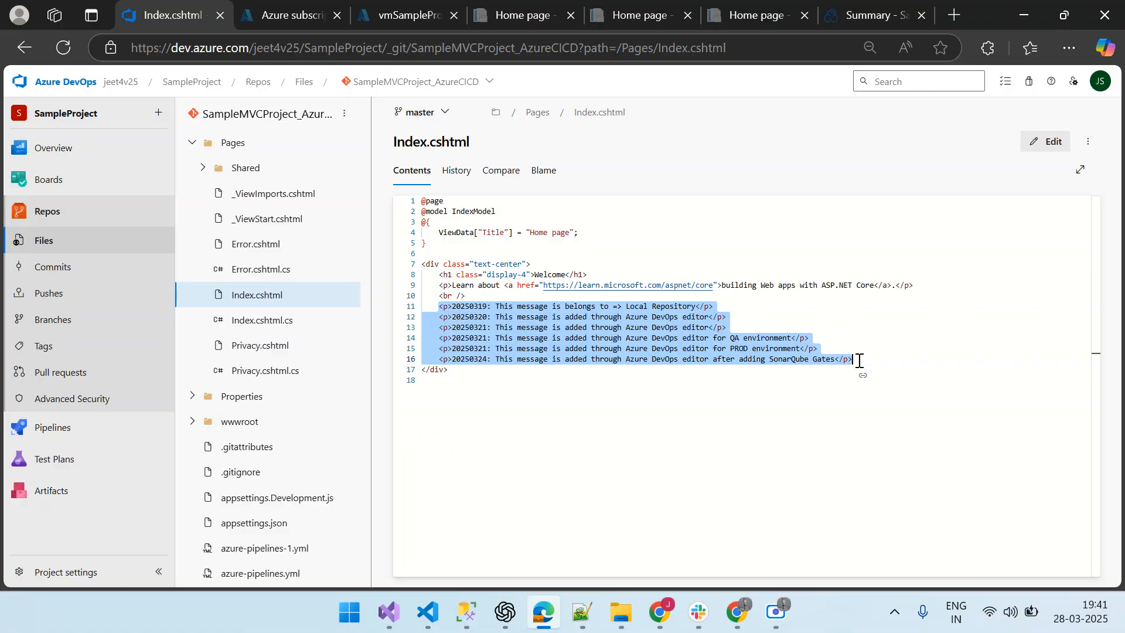
{"action": "left_click", "coordinate": [699, 346]}
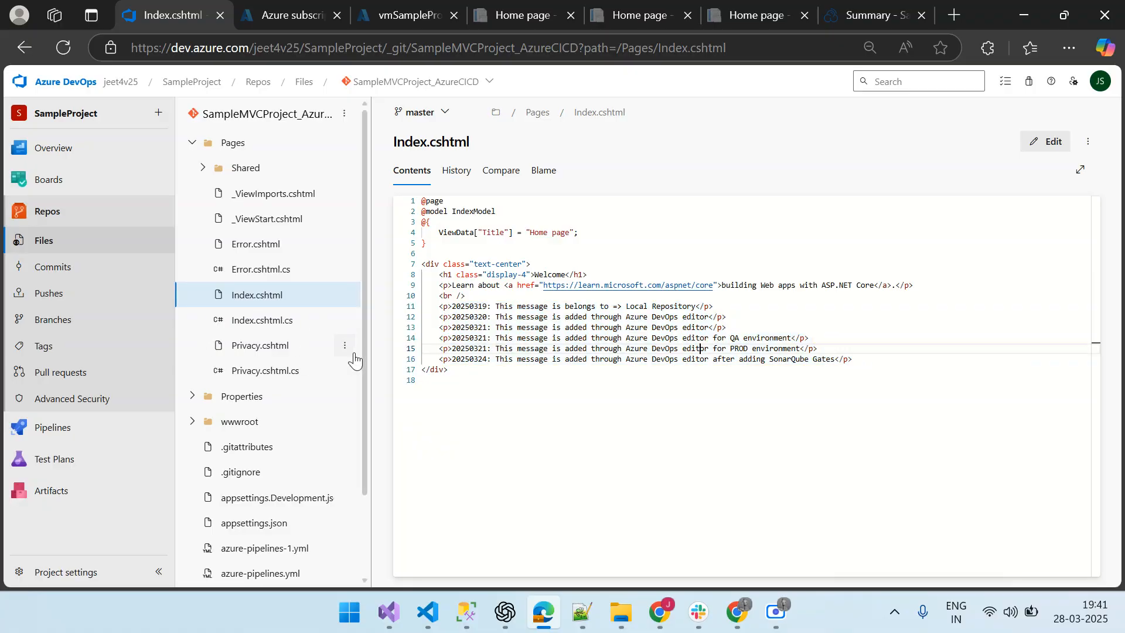
- Open the shared work item query "Query - Assigned to Me" and run it
{"action": "left_click", "coordinate": [51, 183]}
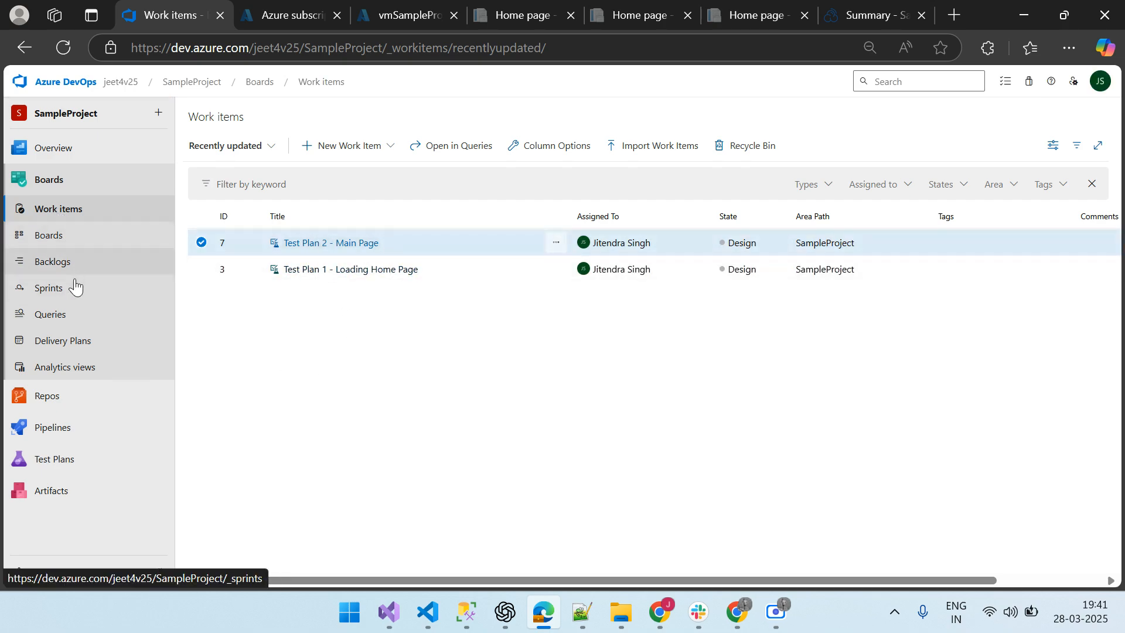
{"action": "left_click", "coordinate": [69, 320]}
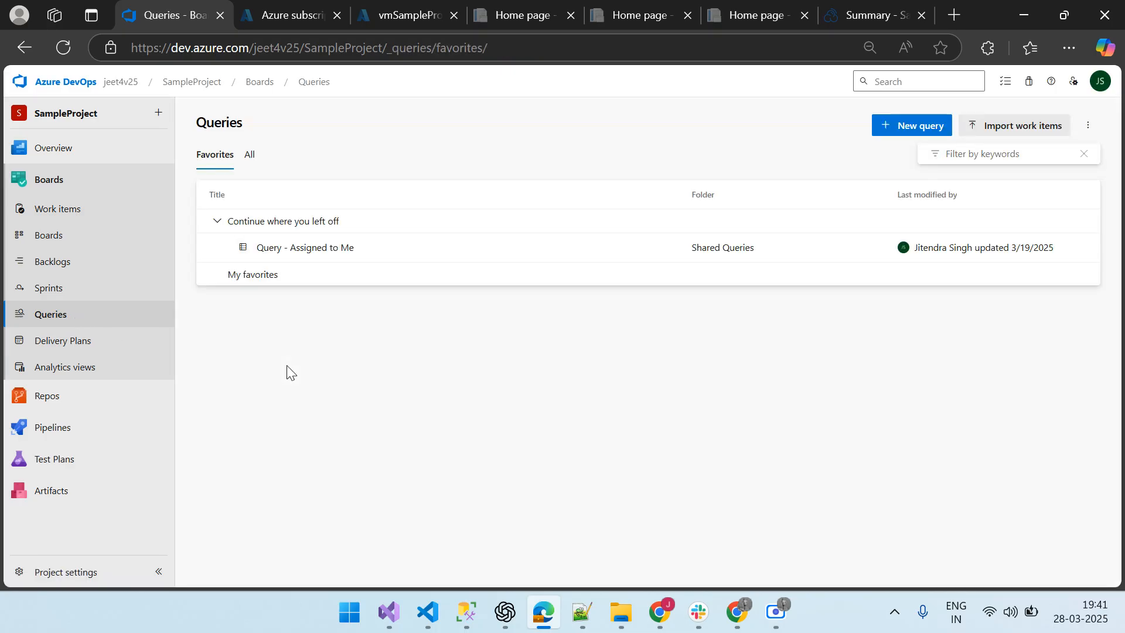
{"action": "left_click", "coordinate": [298, 247]}
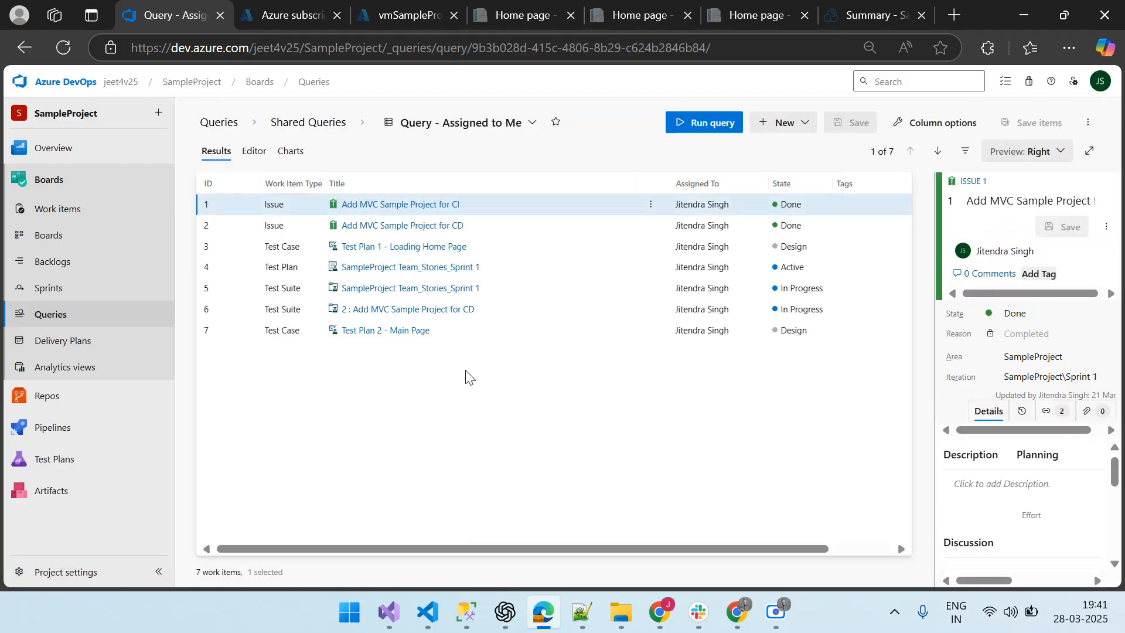
{"action": "left_click", "coordinate": [715, 124]}
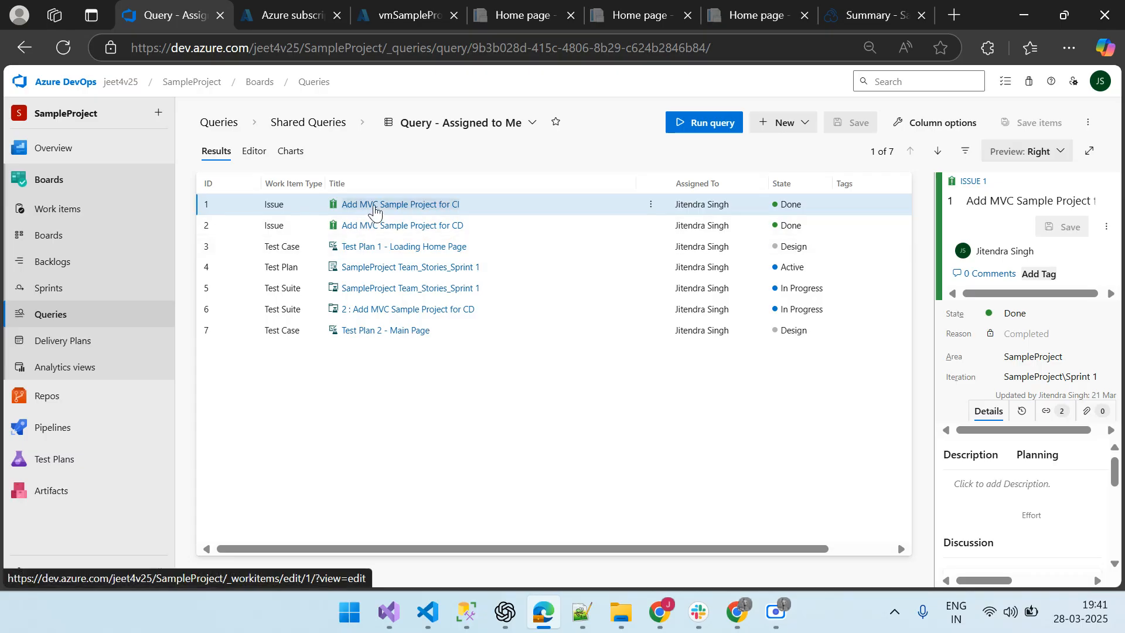
- Review the query's filter clauses, then preview the test case "Test Plan 1 - Loading Home Page" in a widened preview pane
{"action": "left_click", "coordinate": [254, 153]}
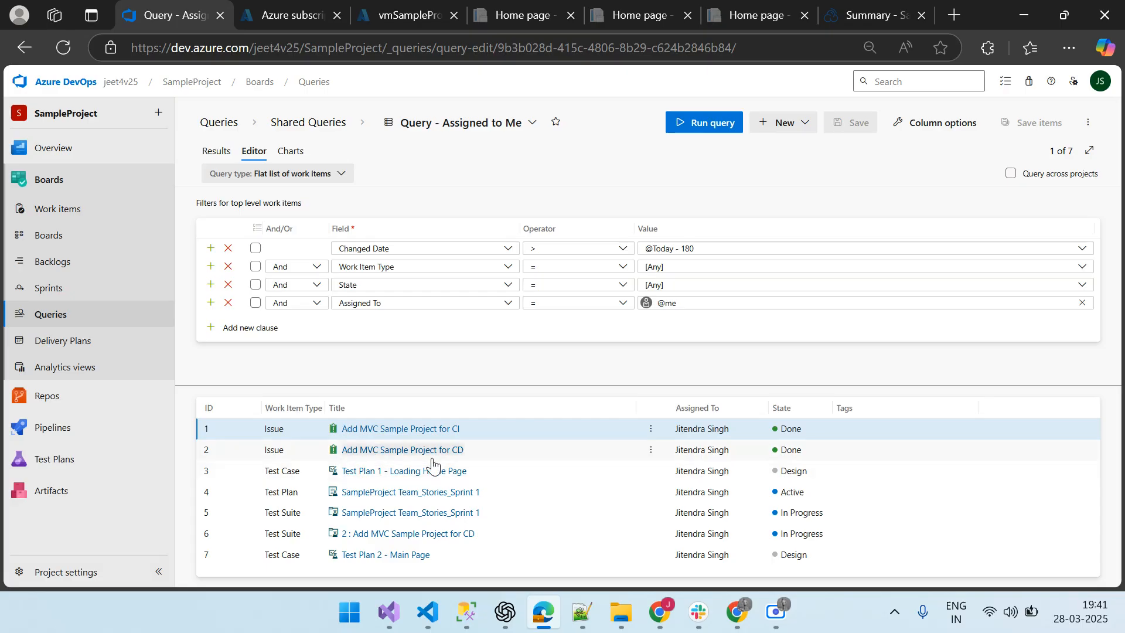
{"action": "left_click", "coordinate": [216, 152]}
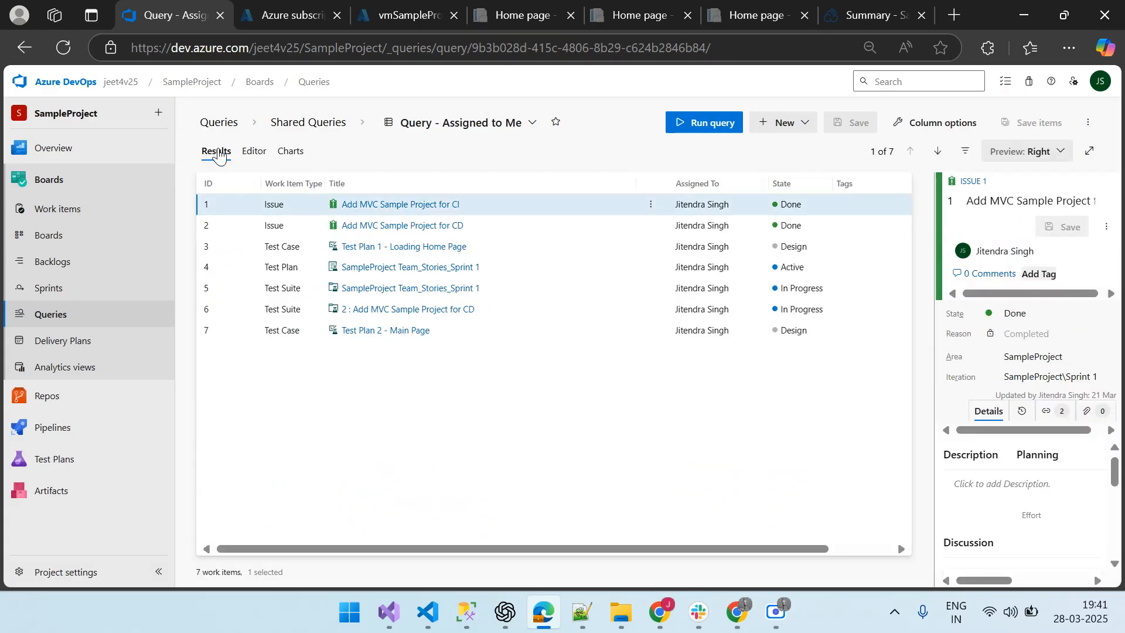
{"action": "left_click", "coordinate": [353, 246]}
{"action": "left_click_drag", "start_coordinate": [933, 325], "coordinate": [732, 340]}
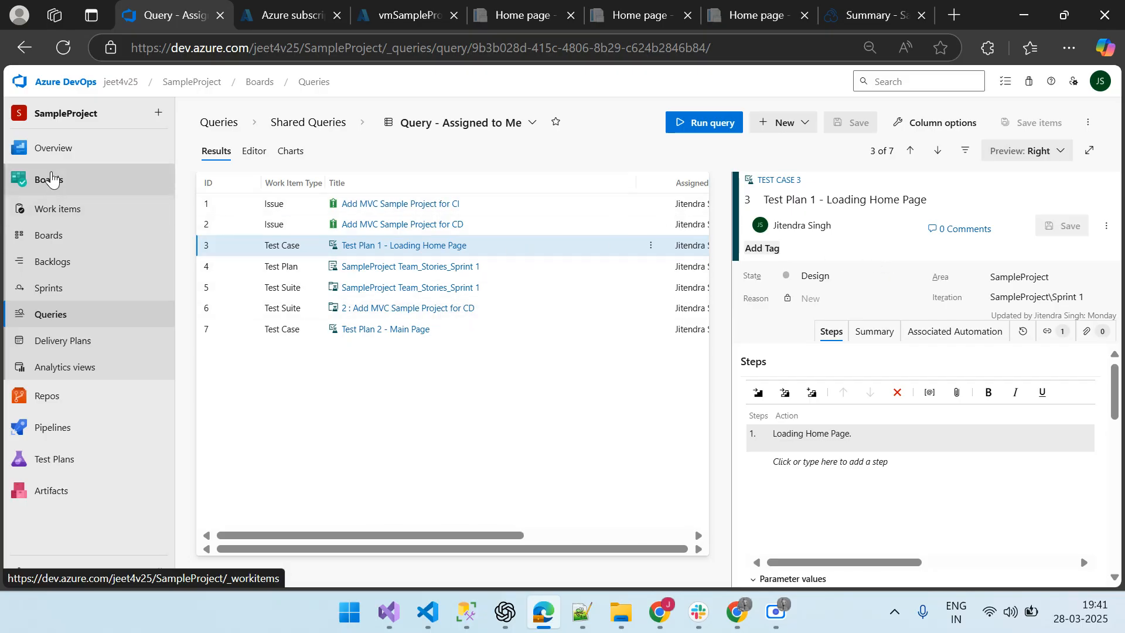
- Open the SampleProject Team board and look at adding a new item to the To Do column without creating one
{"action": "left_click", "coordinate": [61, 238]}
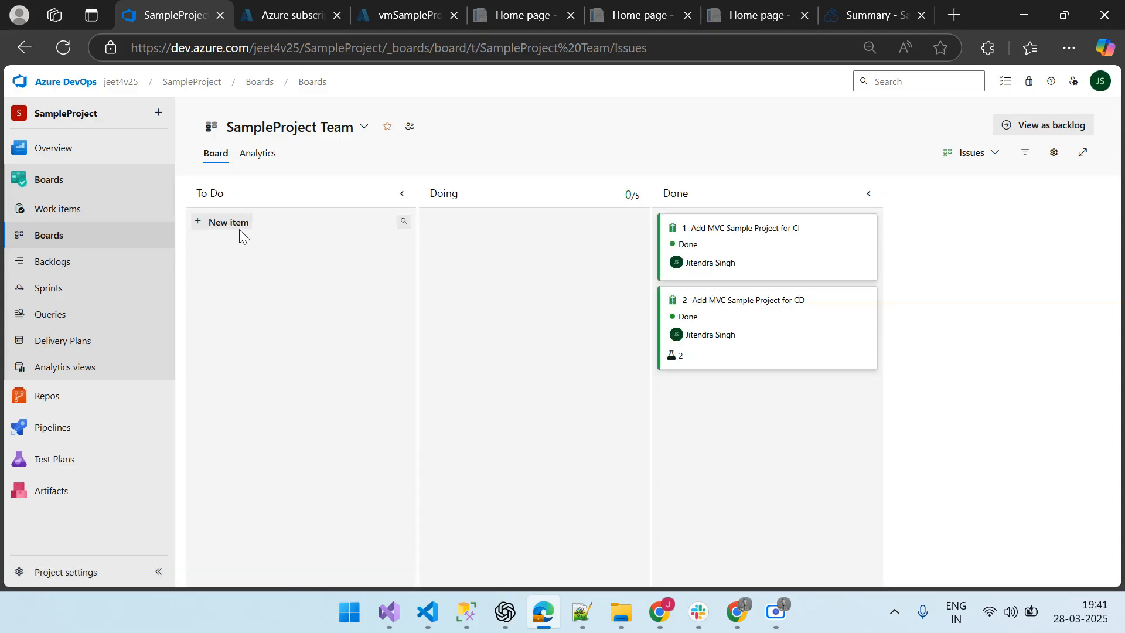
{"action": "left_click", "coordinate": [236, 225]}
{"action": "left_click", "coordinate": [304, 346]}
- Set the state of the issue "Add MVC Sample Project for CI" to Doing on the board
{"action": "left_click", "coordinate": [682, 245]}
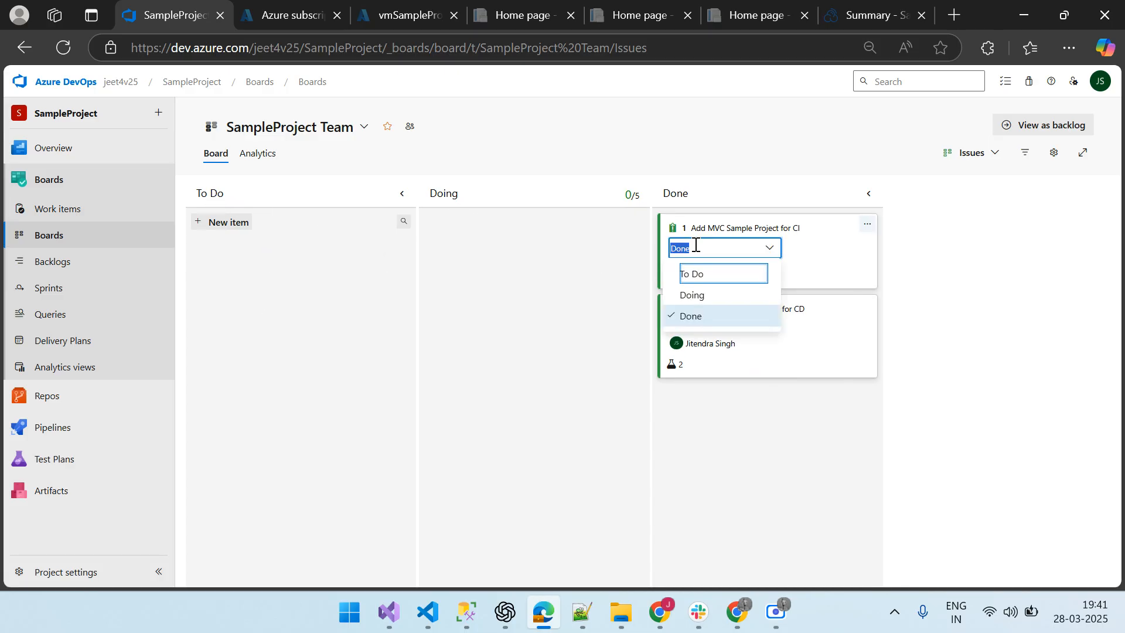
{"action": "left_click", "coordinate": [706, 298]}
{"action": "left_click", "coordinate": [771, 447]}
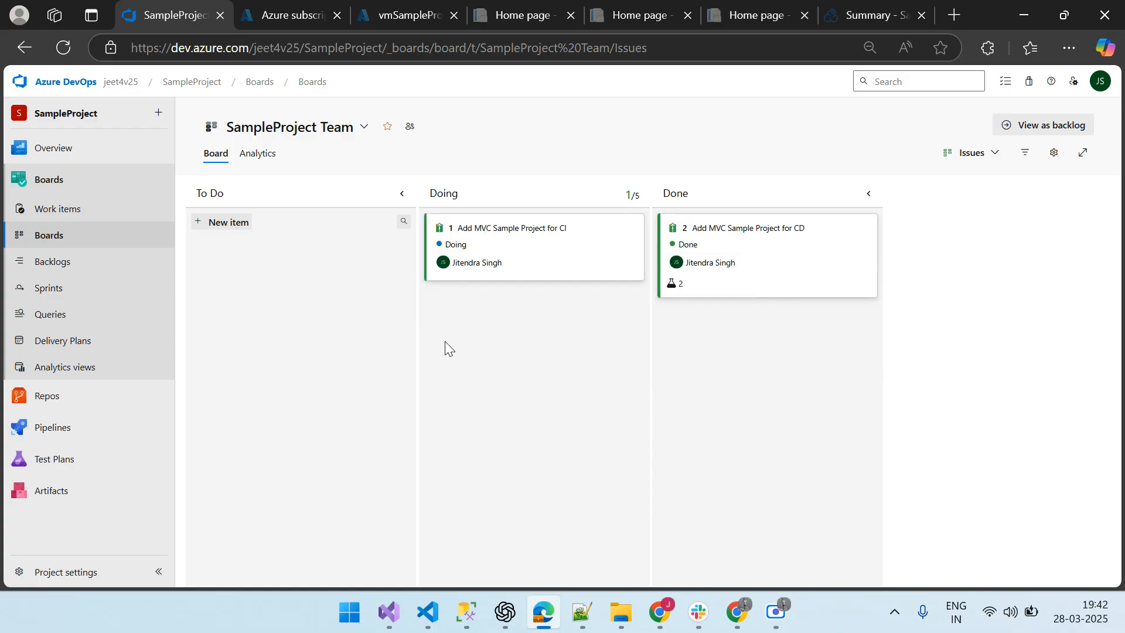
- Set the state of the issue "Add MVC Sample Project for CI" back to Done
{"action": "left_click", "coordinate": [456, 249]}
{"action": "left_click", "coordinate": [468, 315]}
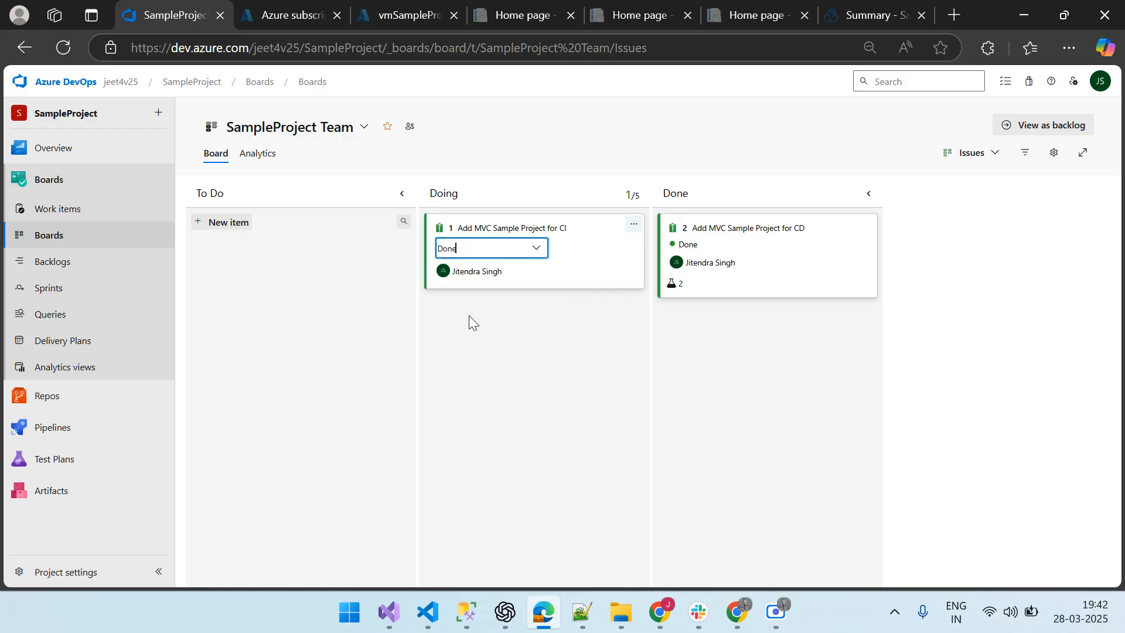
{"action": "left_click", "coordinate": [498, 358]}
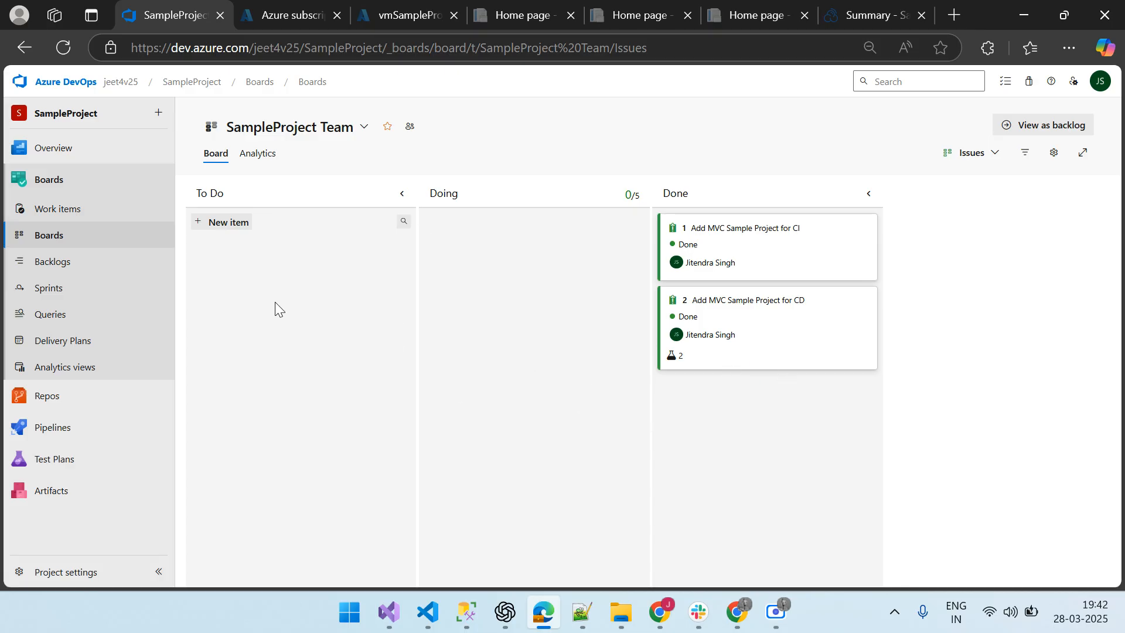
- View the recently updated work items, then return to the repository files and show the available branches
{"action": "left_click", "coordinate": [71, 187]}
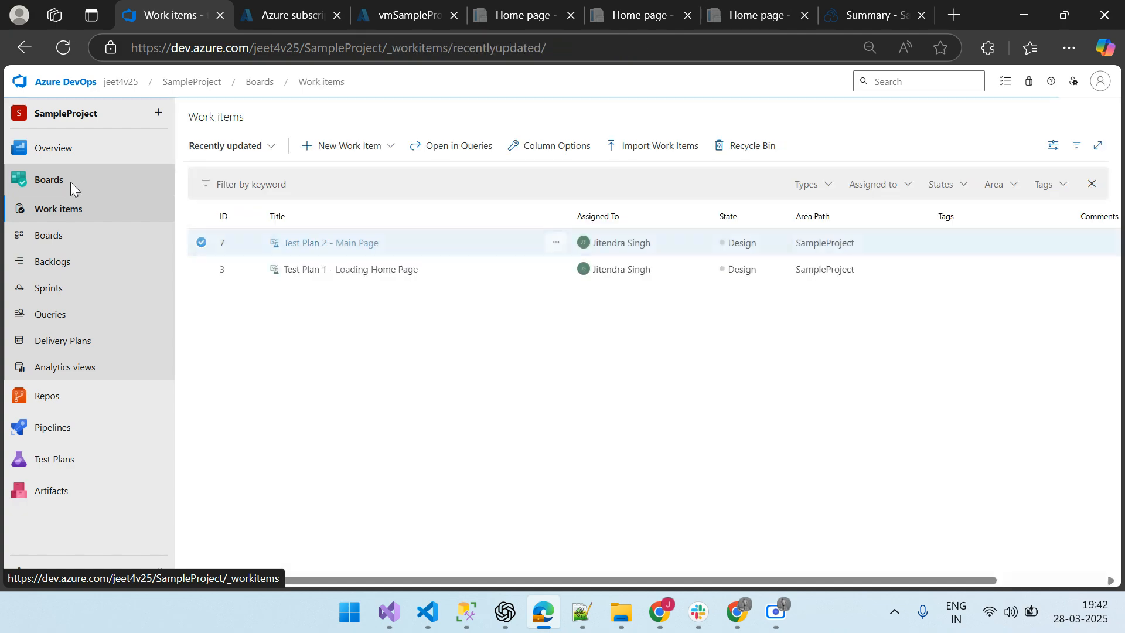
{"action": "left_click", "coordinate": [60, 396]}
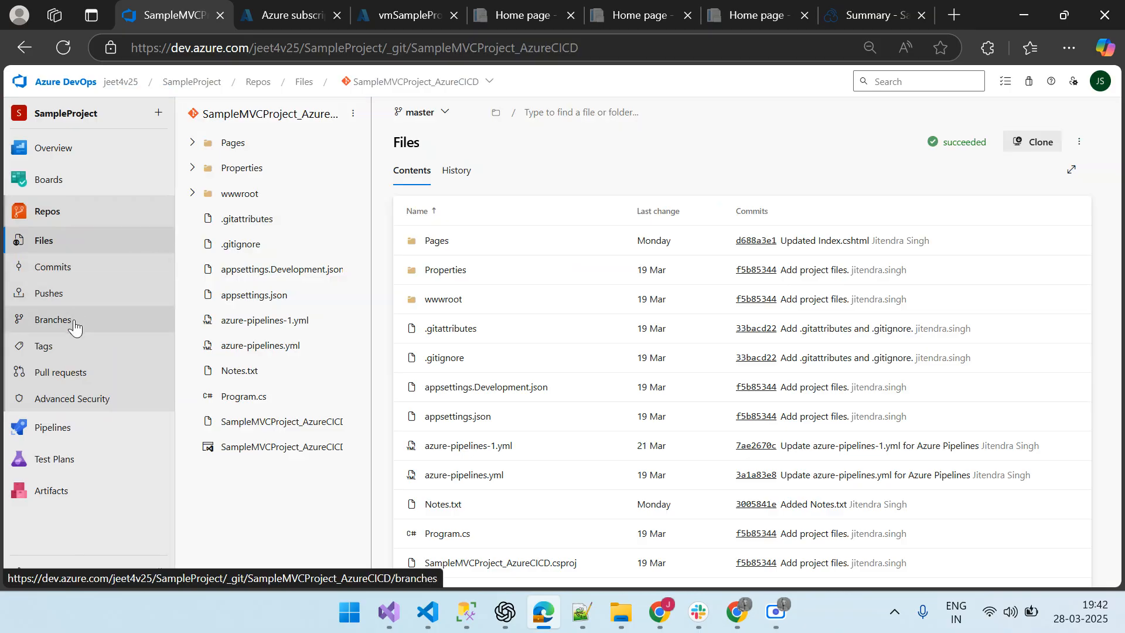
{"action": "left_click", "coordinate": [441, 115]}
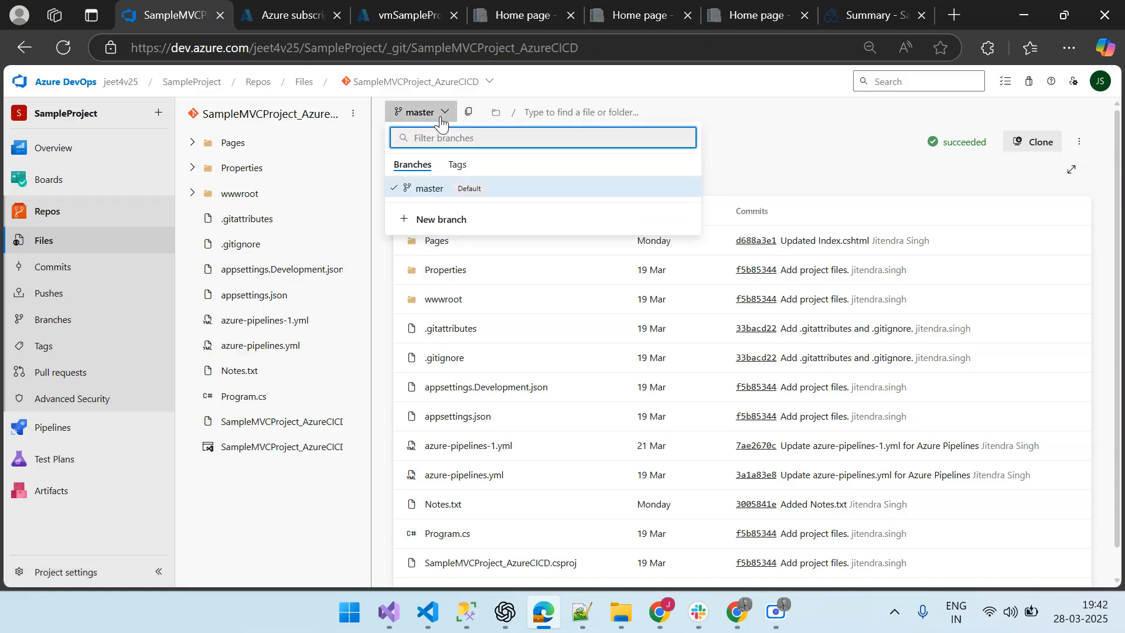
- Review the repository's active, completed, abandoned and own pull requests
{"action": "left_click", "coordinate": [56, 376]}
{"action": "left_click", "coordinate": [242, 160]}
{"action": "left_click", "coordinate": [306, 156]}
{"action": "left_click", "coordinate": [344, 157]}
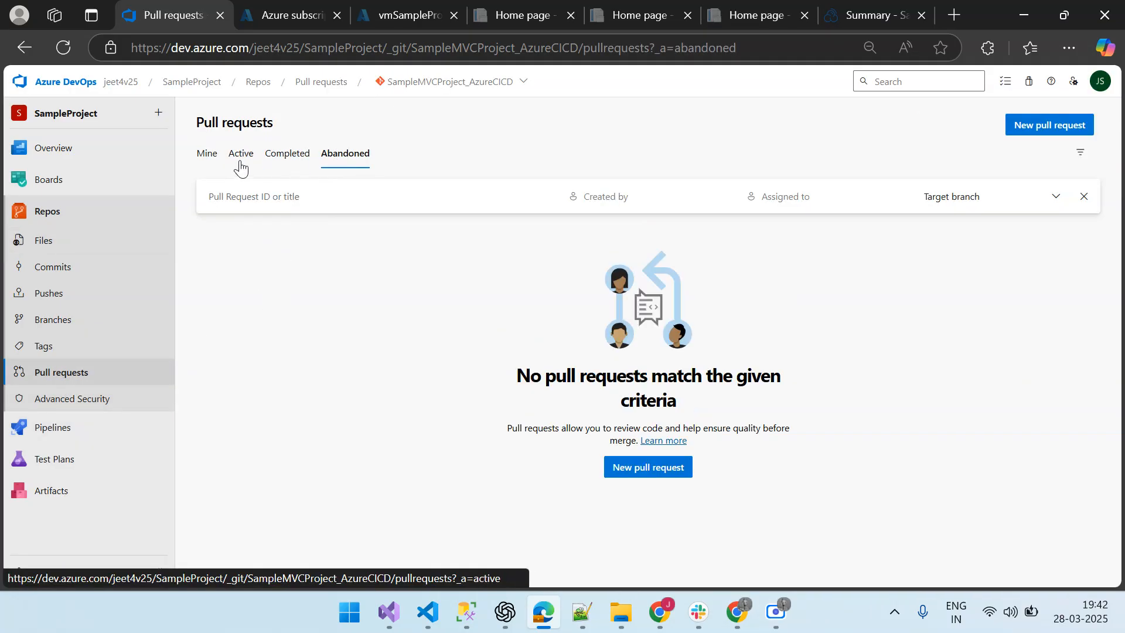
{"action": "left_click", "coordinate": [206, 154]}
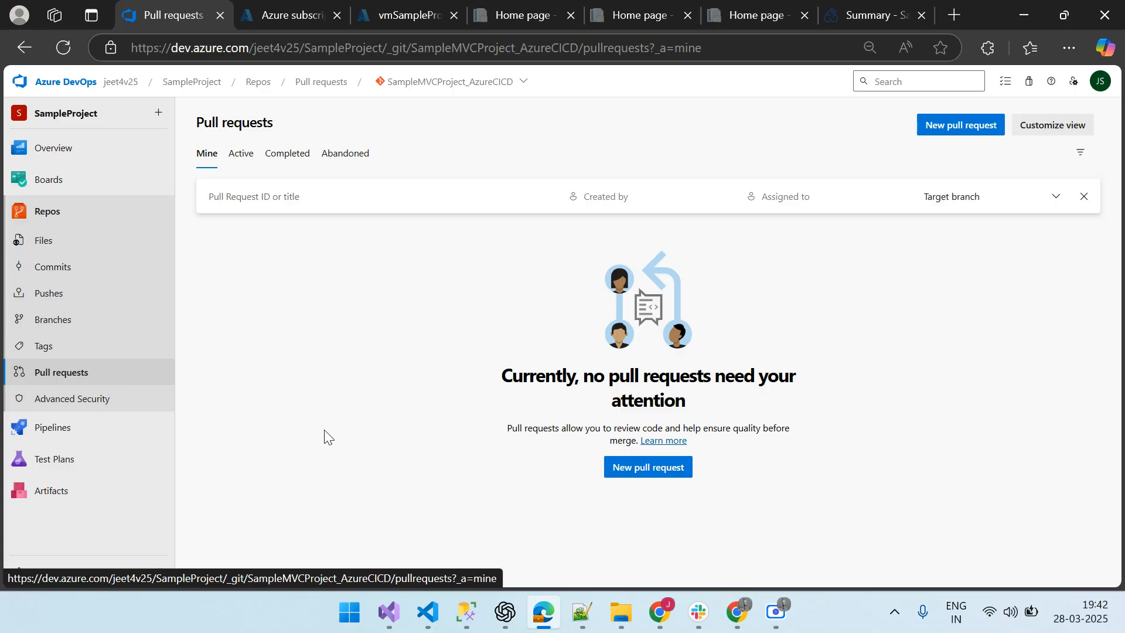
- Return to the repository files, then open the project settings and view the agents in the self-hosted-pool-agent-CICD pool
{"action": "left_click", "coordinate": [51, 245]}
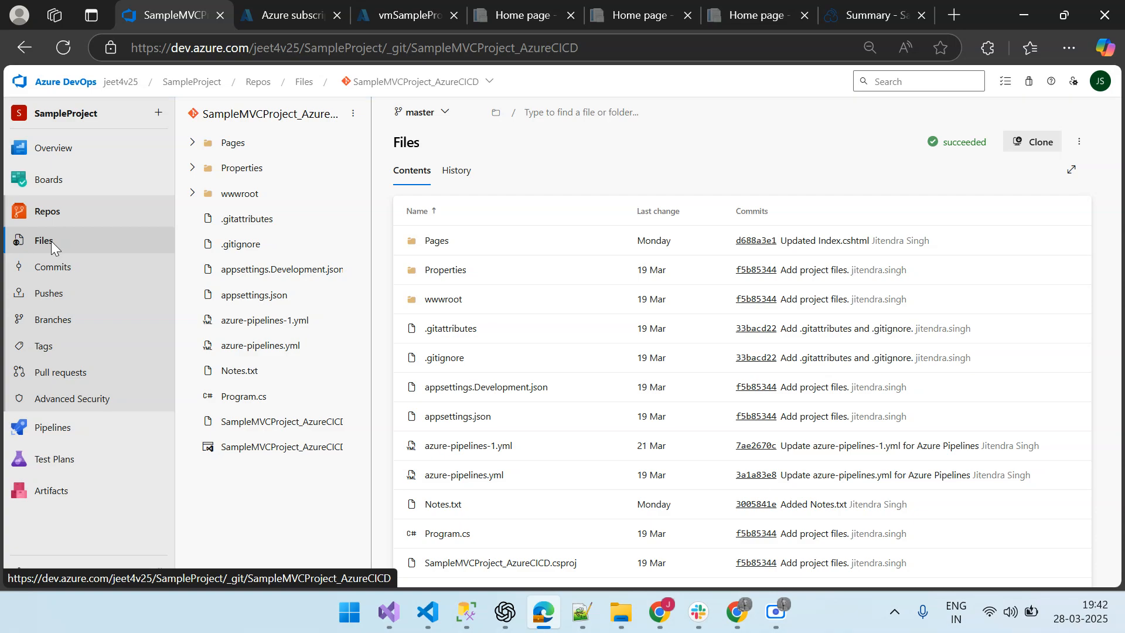
{"action": "mouse_move", "coordinate": [70, 433]}
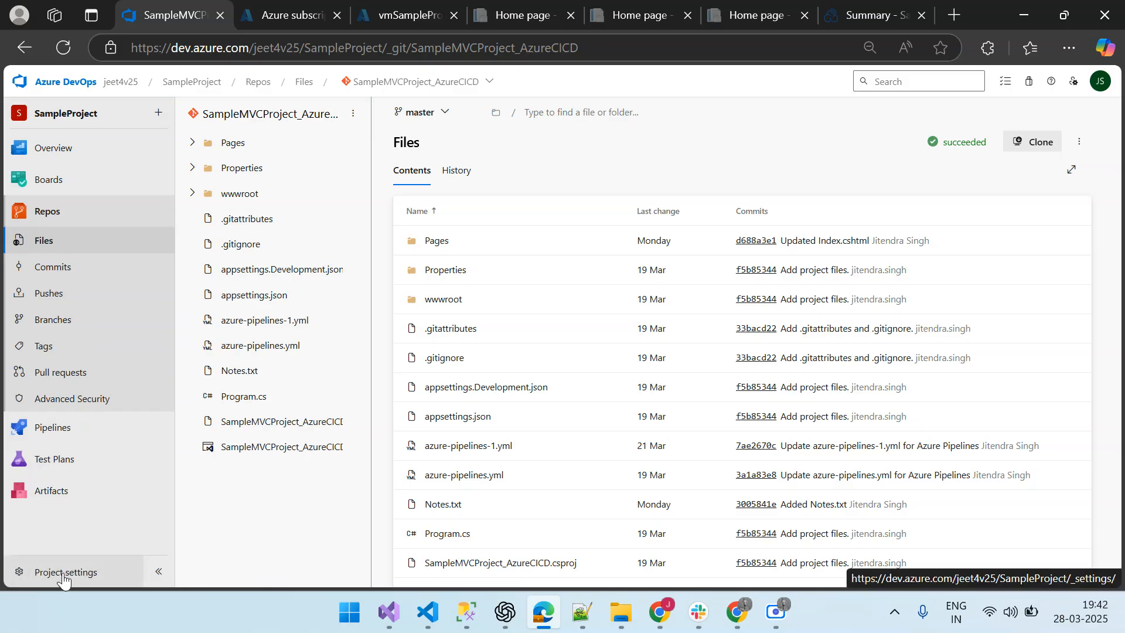
{"action": "left_click", "coordinate": [62, 577]}
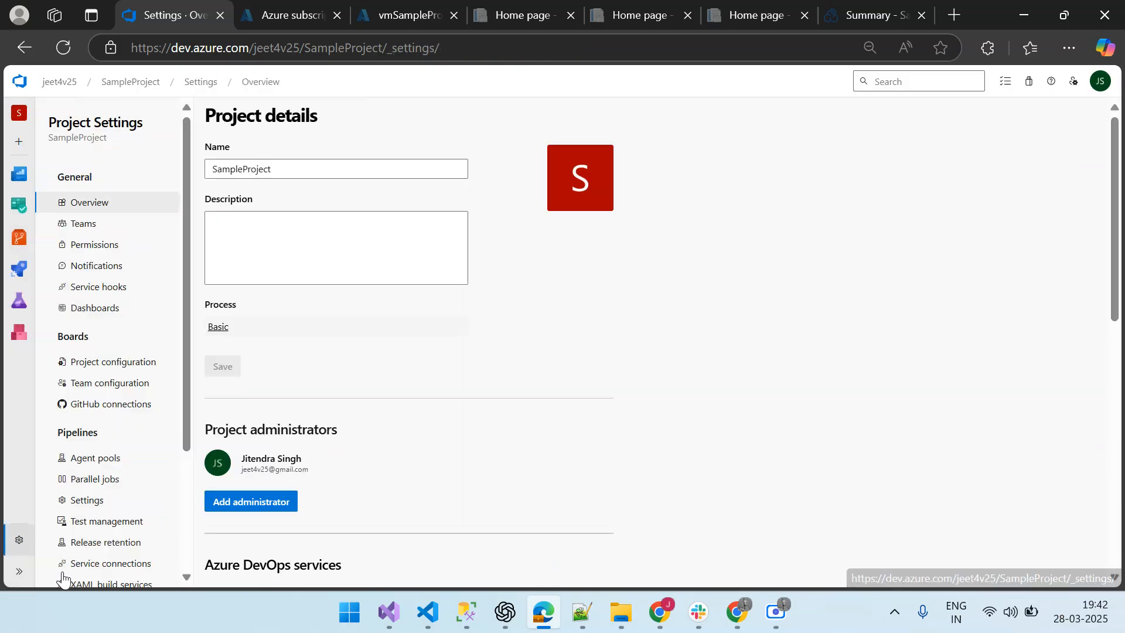
{"action": "left_click", "coordinate": [100, 460]}
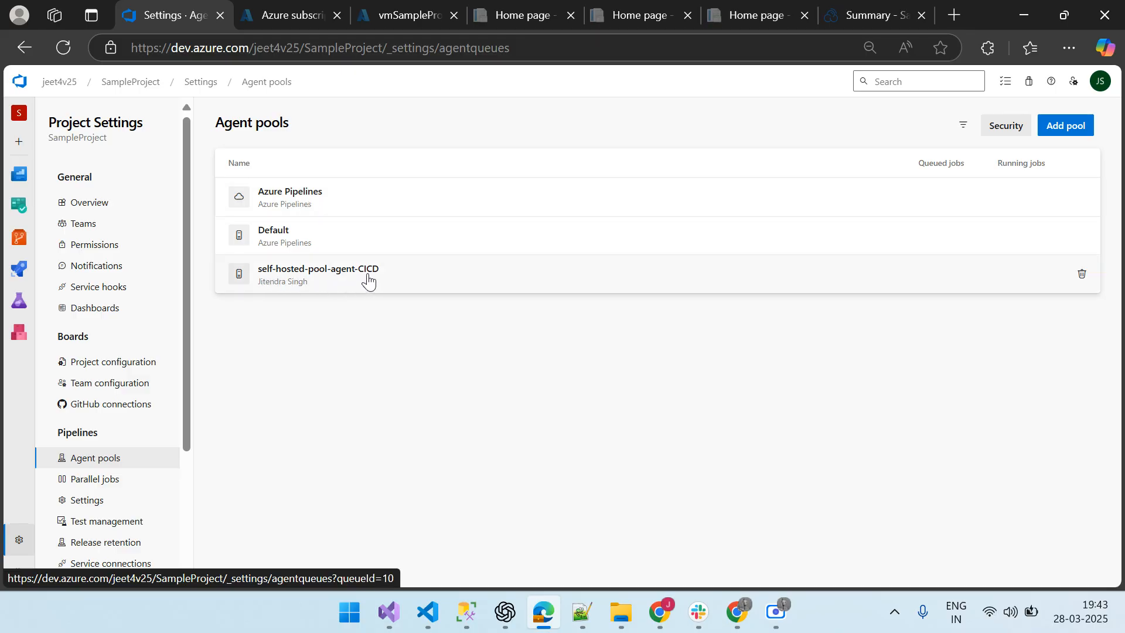
{"action": "left_click", "coordinate": [313, 281]}
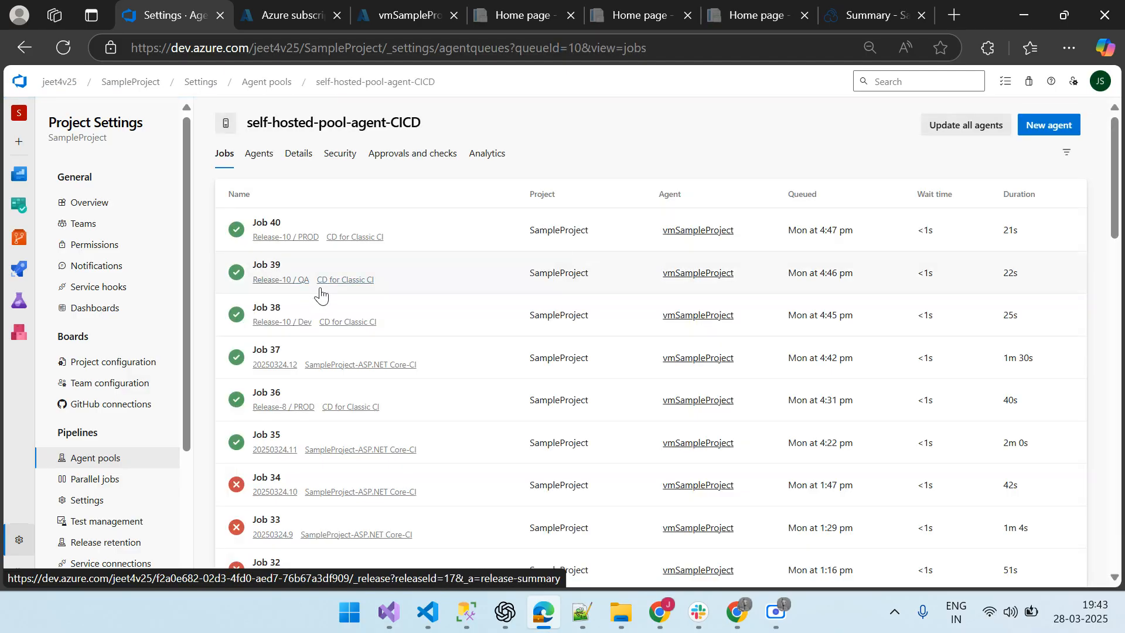
{"action": "left_click", "coordinate": [260, 156]}
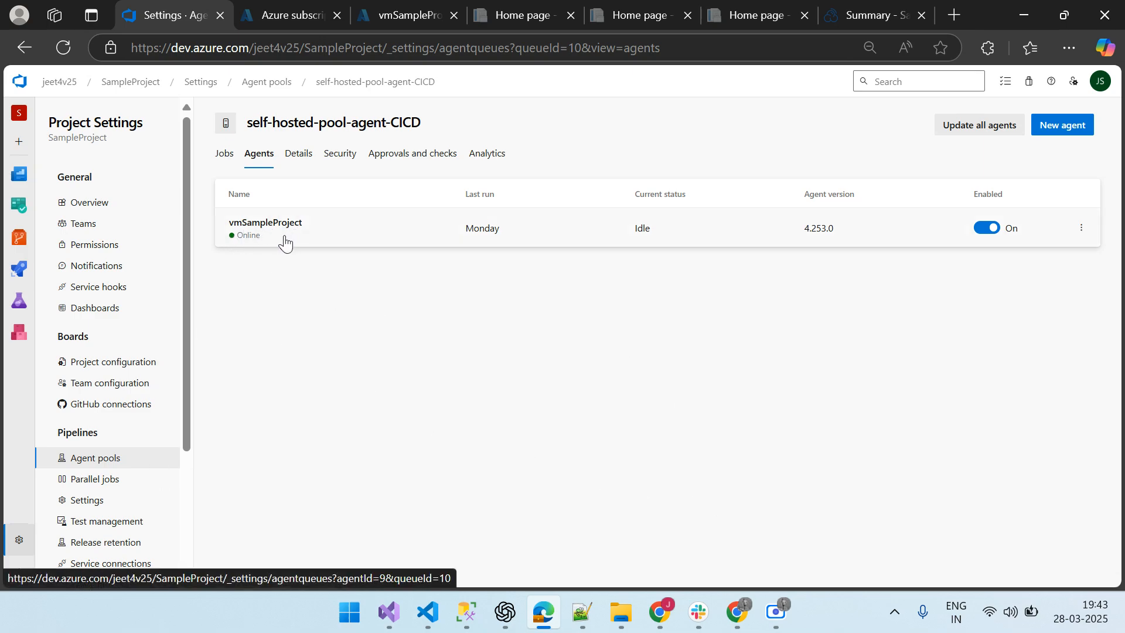
{"action": "mouse_move", "coordinate": [280, 16]}
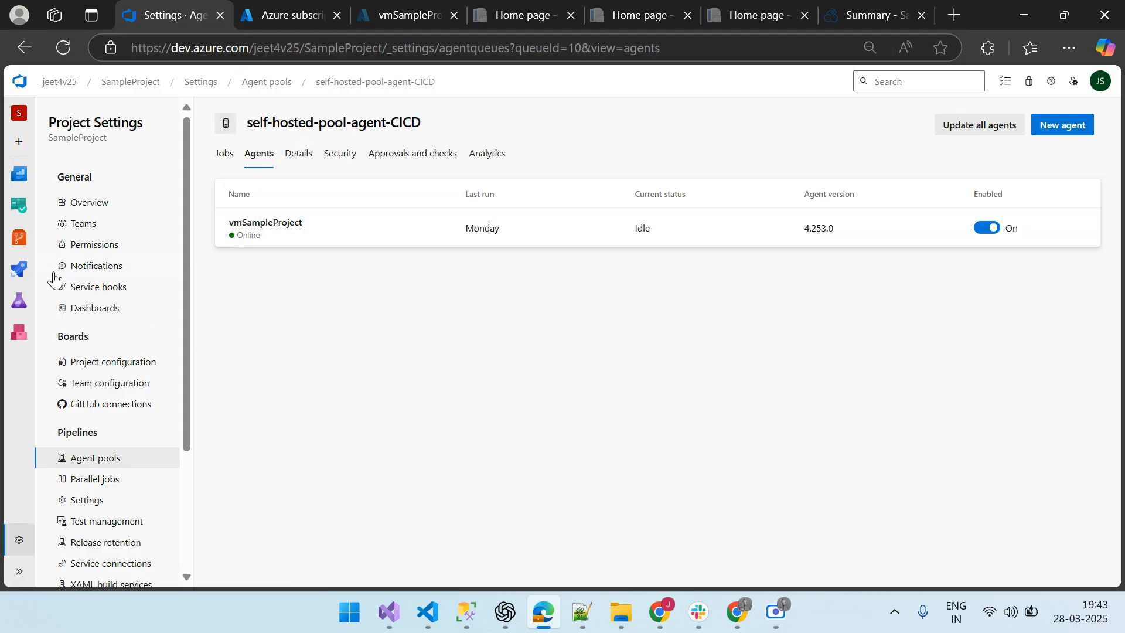
- Open the SampleProject-ASP.NET Core-CI pipeline for editing
{"action": "mouse_move", "coordinate": [19, 268]}
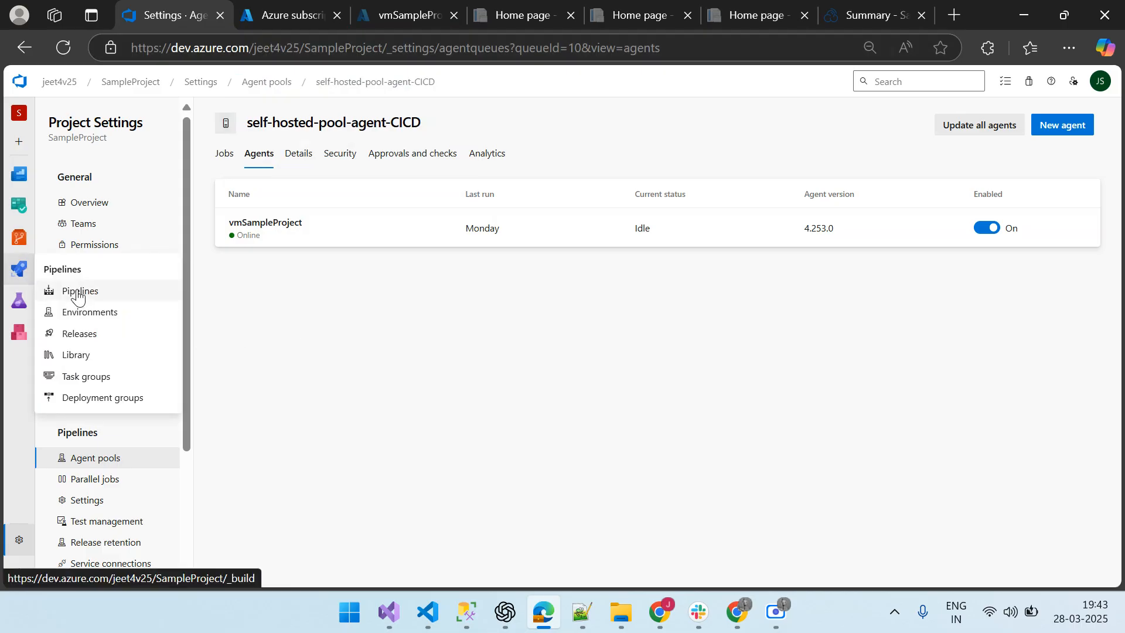
{"action": "left_click", "coordinate": [77, 297]}
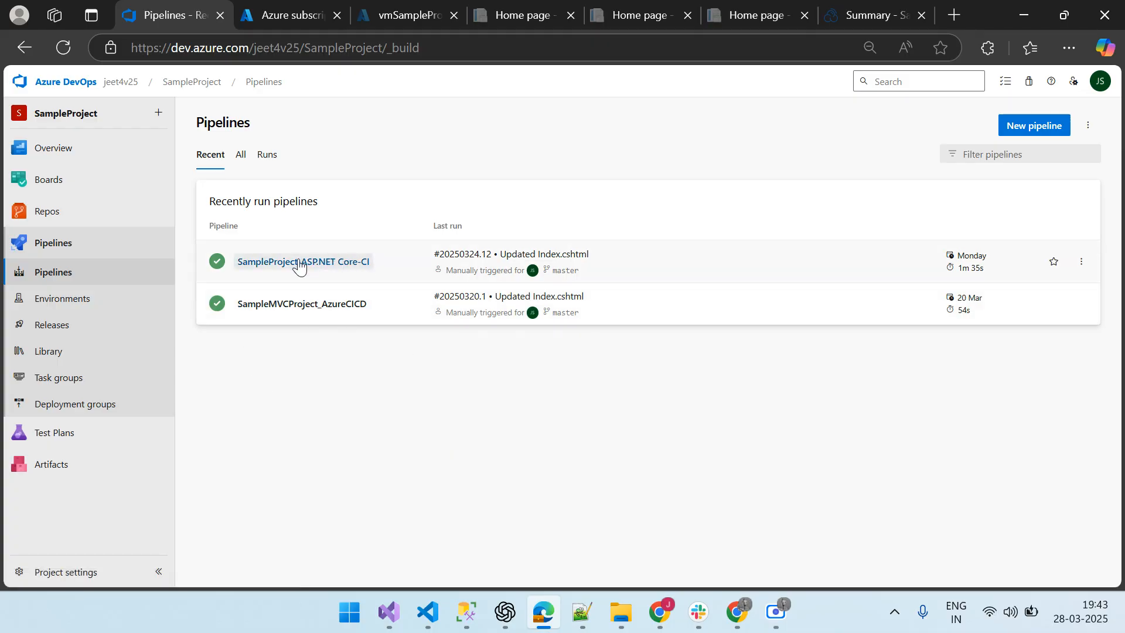
{"action": "left_click", "coordinate": [349, 270]}
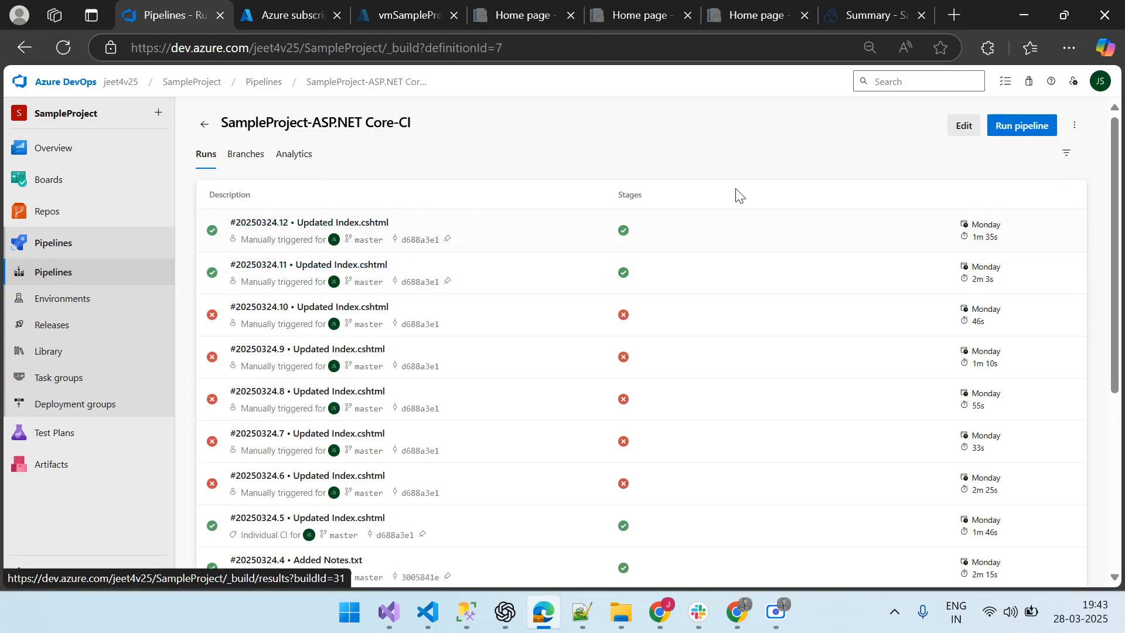
{"action": "left_click", "coordinate": [968, 132]}
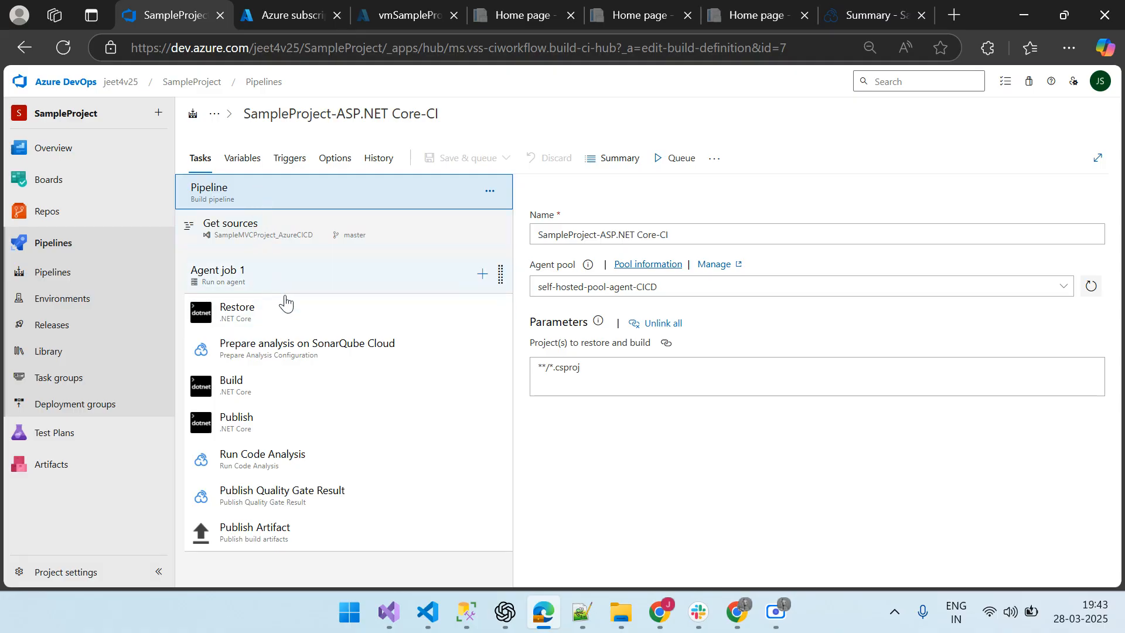
- Review the settings of each build task from Restore through Publish Artifact, then return to the pipelines list
{"action": "left_click", "coordinate": [297, 317]}
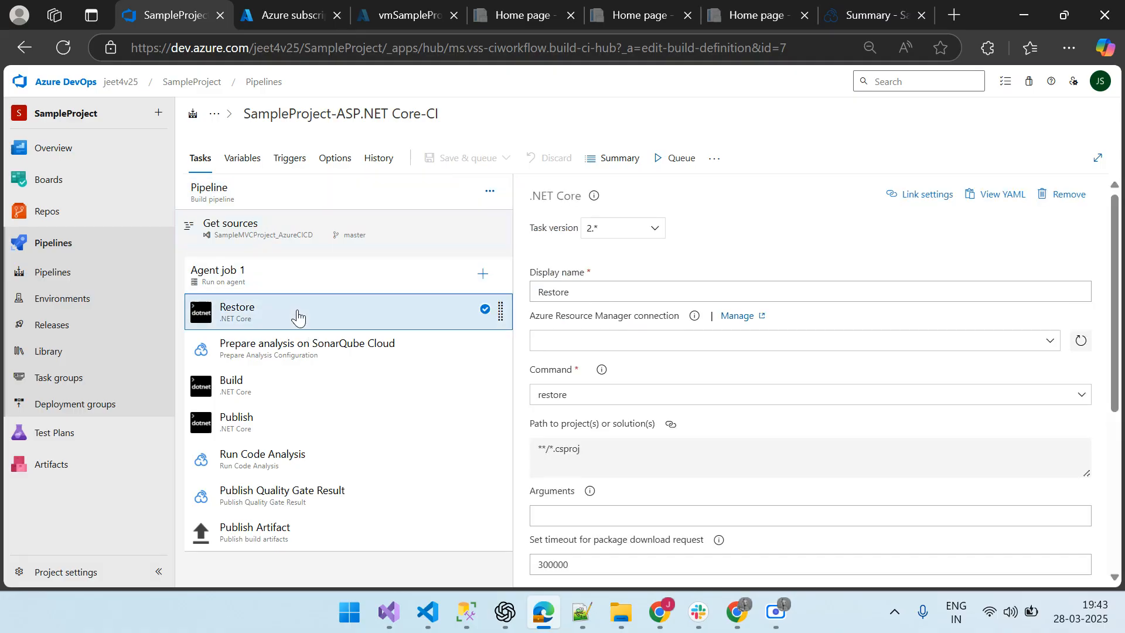
{"action": "left_click", "coordinate": [309, 356]}
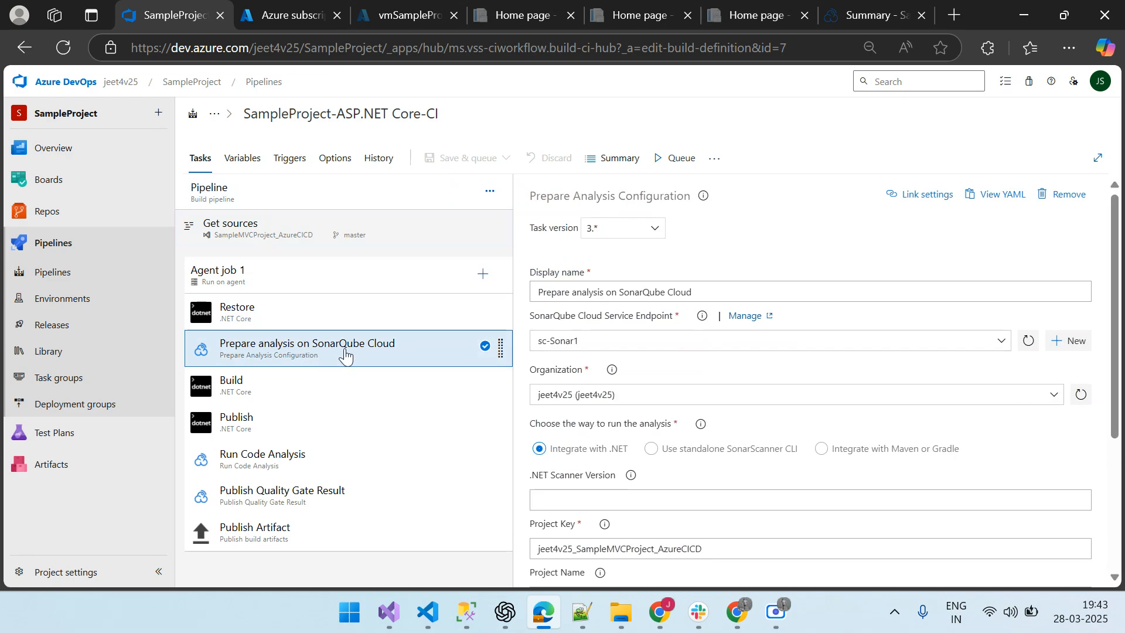
{"action": "left_click", "coordinate": [266, 388]}
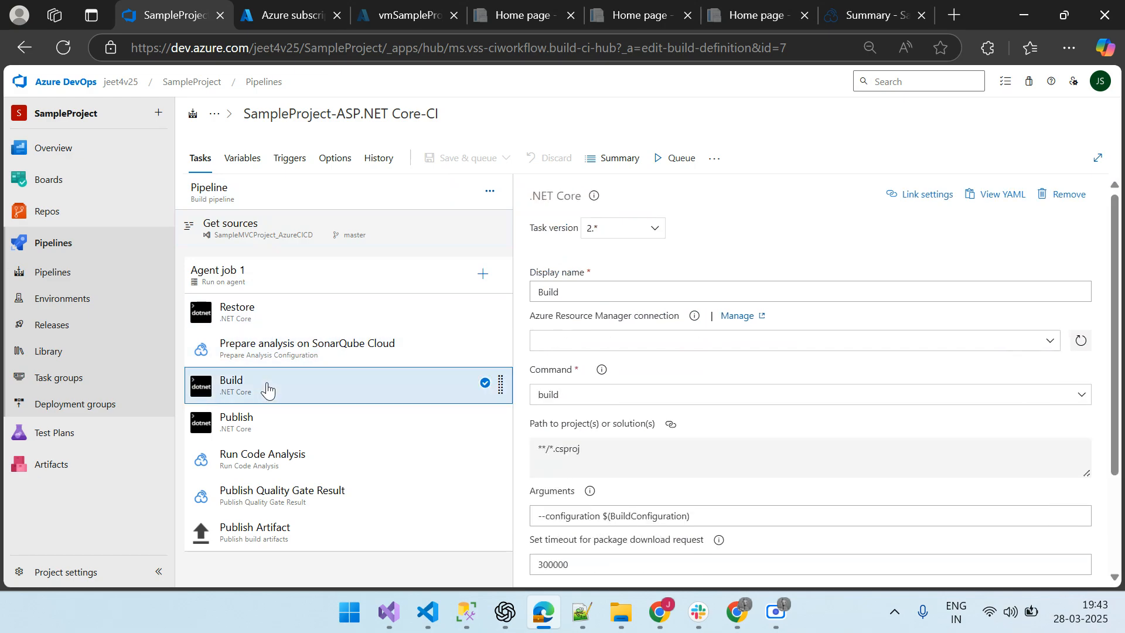
{"action": "left_click", "coordinate": [291, 430]}
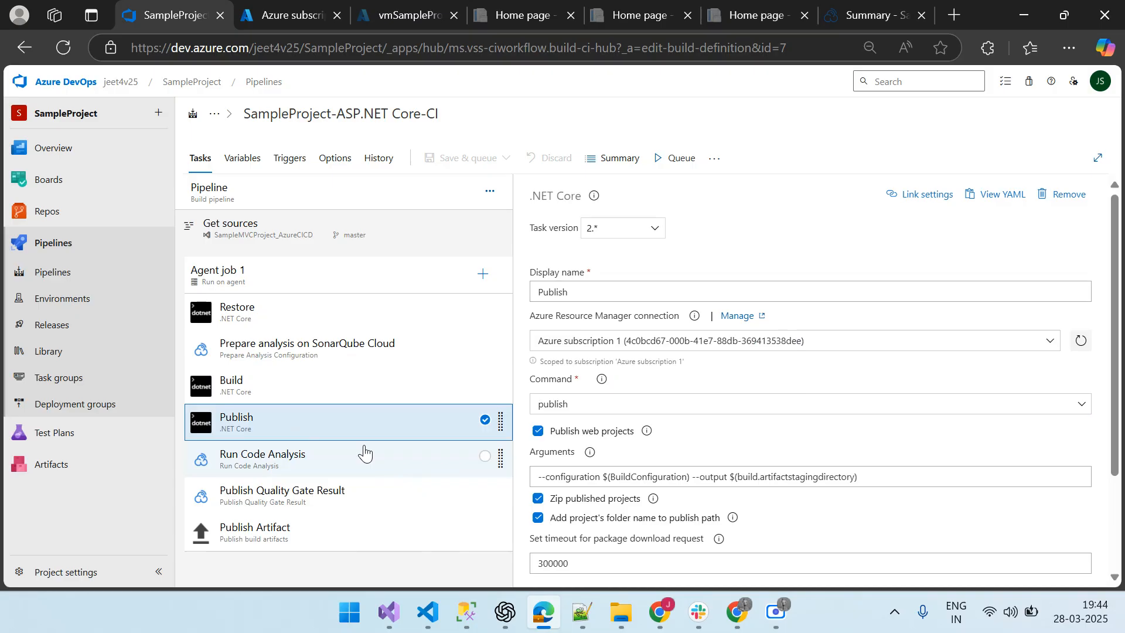
{"action": "left_click", "coordinate": [331, 468]}
{"action": "left_click", "coordinate": [352, 504]}
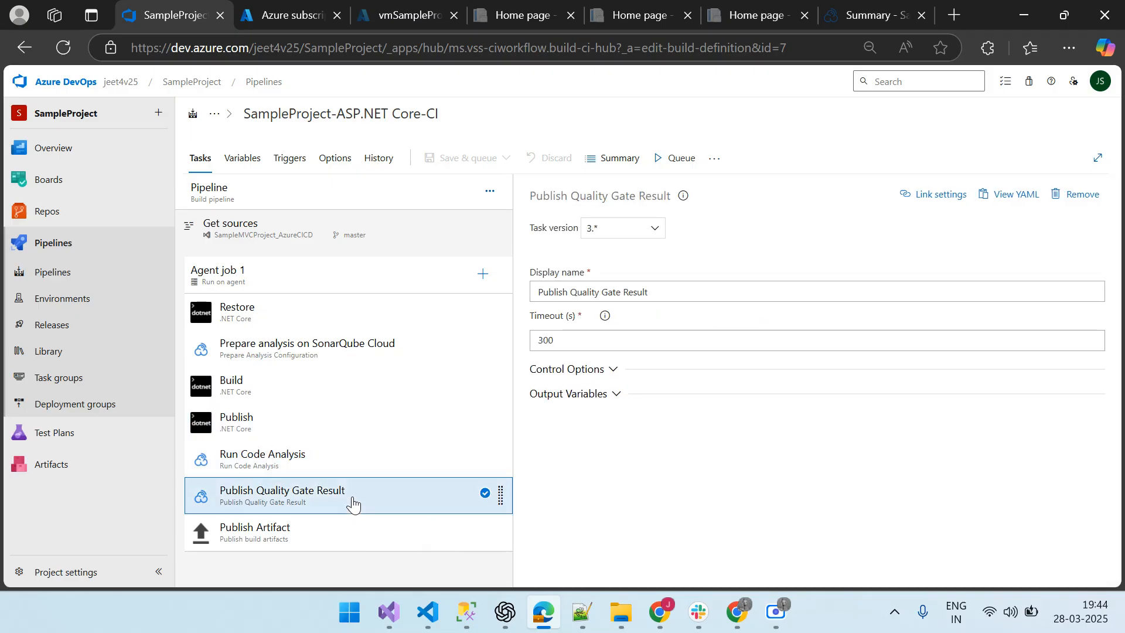
{"action": "left_click", "coordinate": [321, 533]}
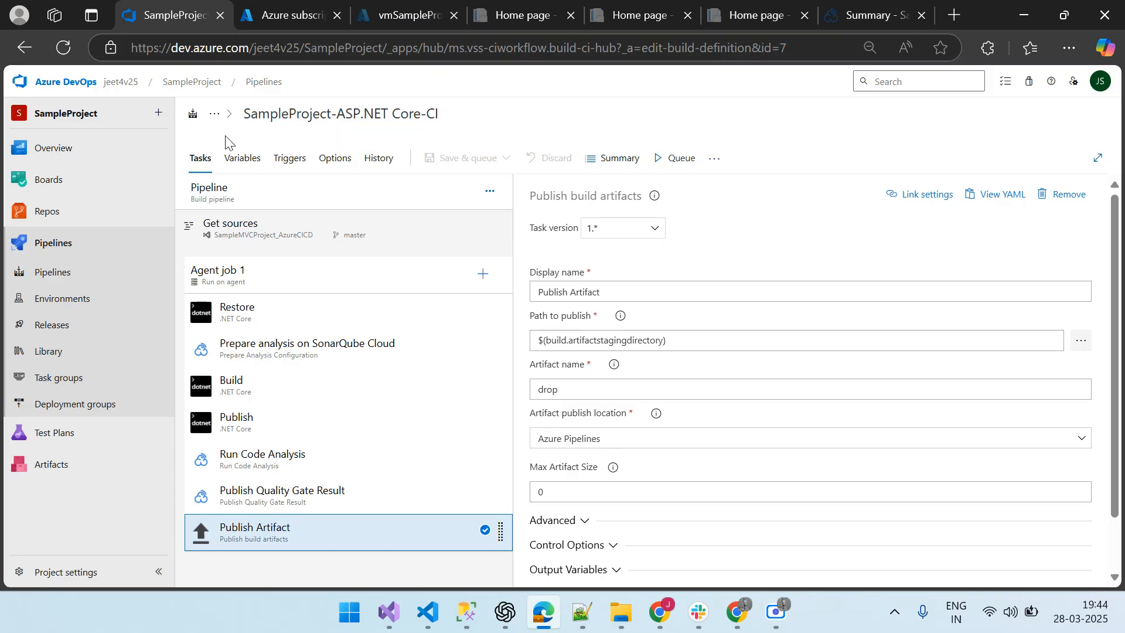
{"action": "left_click", "coordinate": [217, 117]}
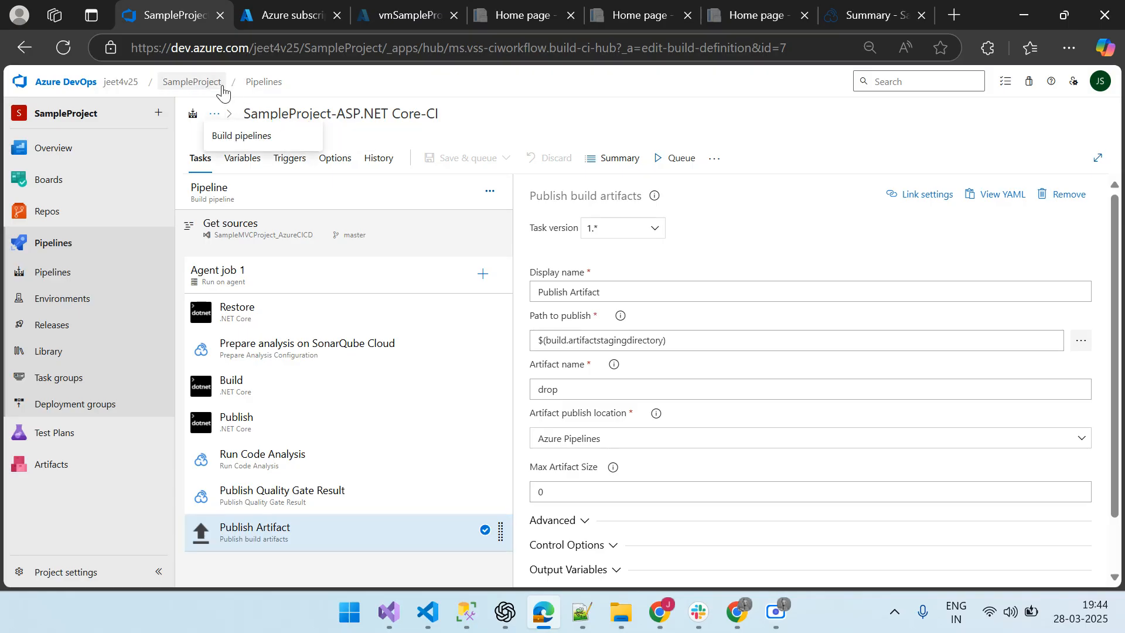
{"action": "left_click", "coordinate": [265, 83]}
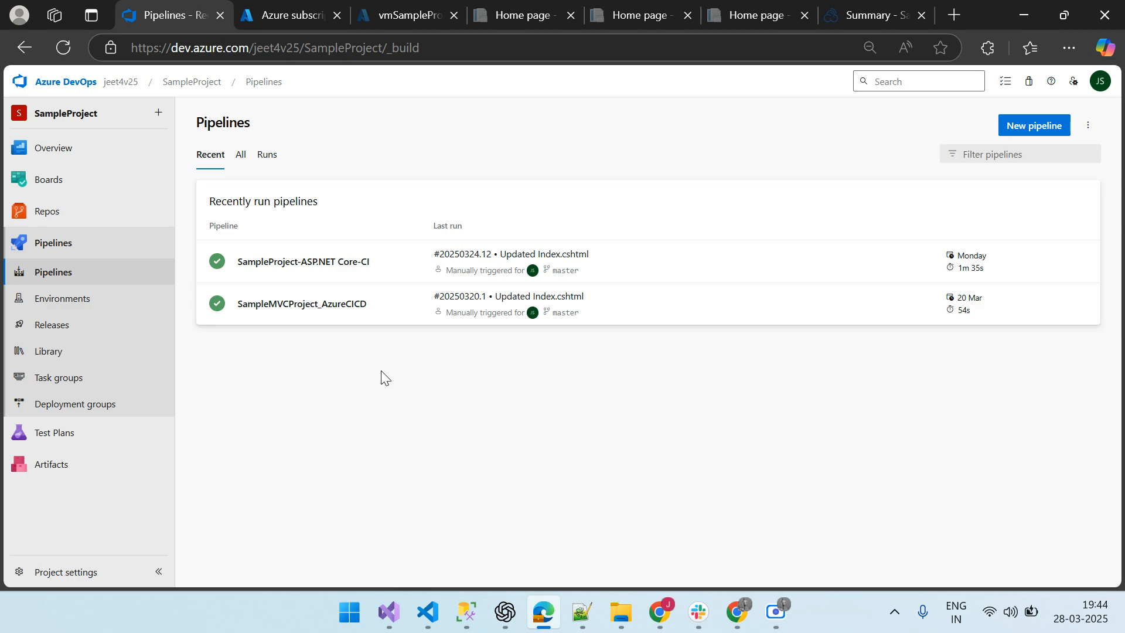
- Switch to the Azure portal and view the subscription overview, the recent resources and the vmSampleProjectCICD virtual machine
{"action": "left_click", "coordinate": [265, 20]}
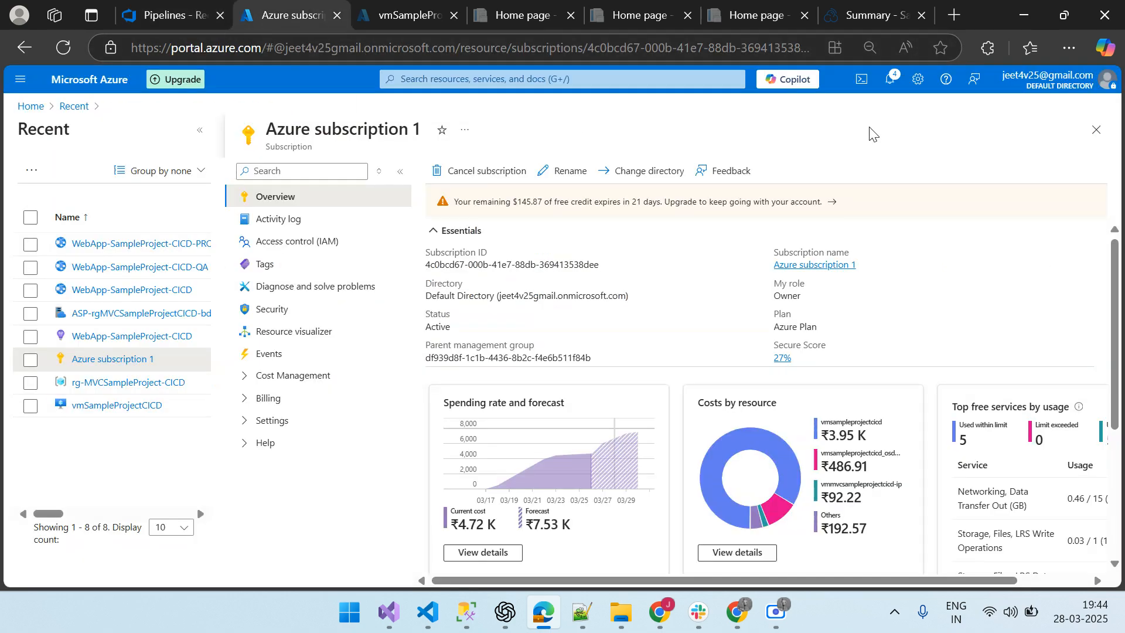
{"action": "mouse_move", "coordinate": [1027, 91]}
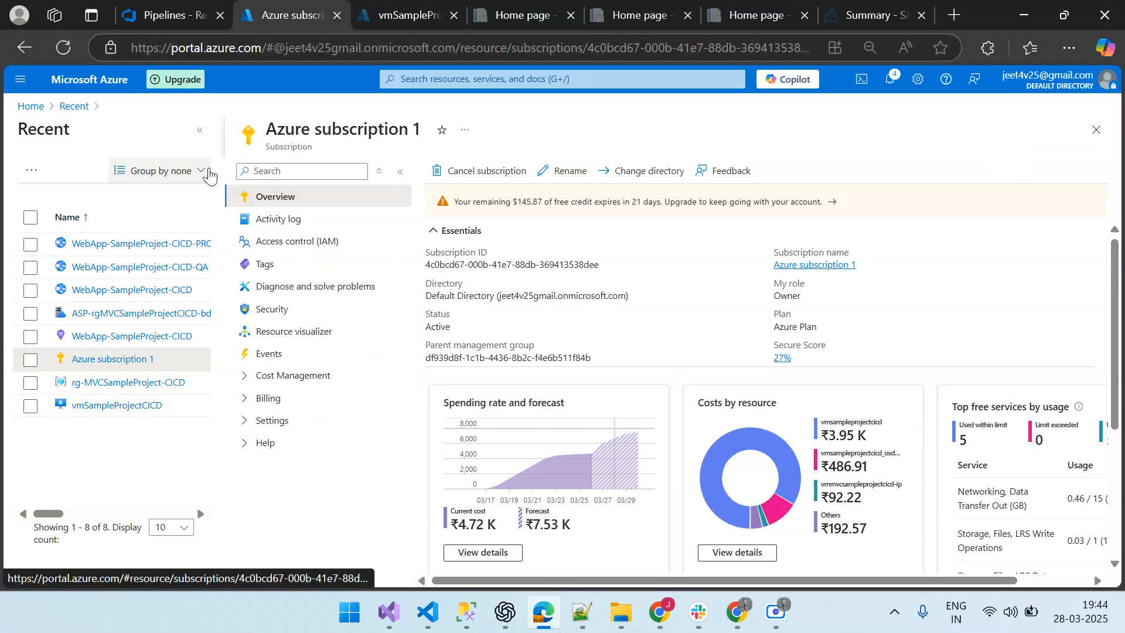
{"action": "left_click", "coordinate": [1096, 130]}
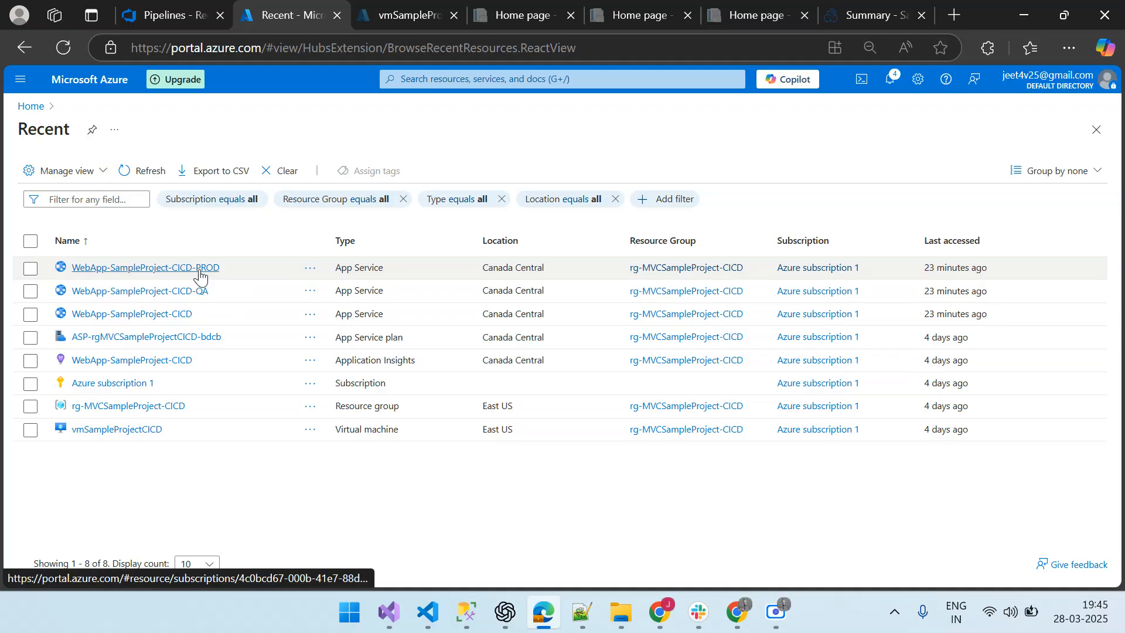
{"action": "left_click", "coordinate": [405, 13]}
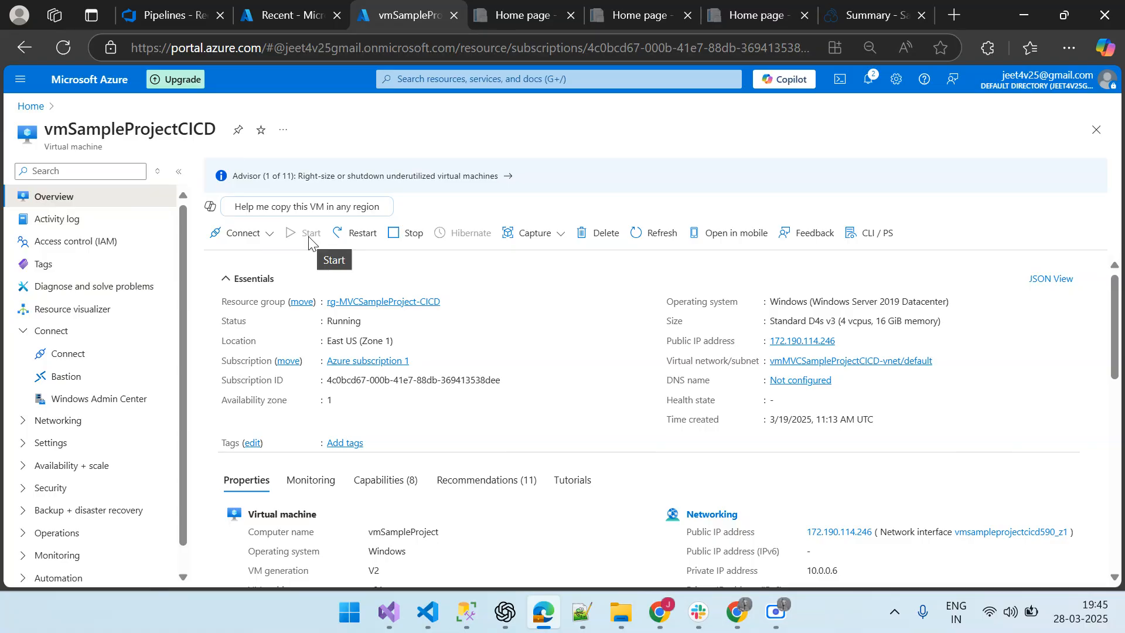
- Compare the messages on the deployed web app's home page across its three environments, including QA and PROD
{"action": "left_click", "coordinate": [497, 23]}
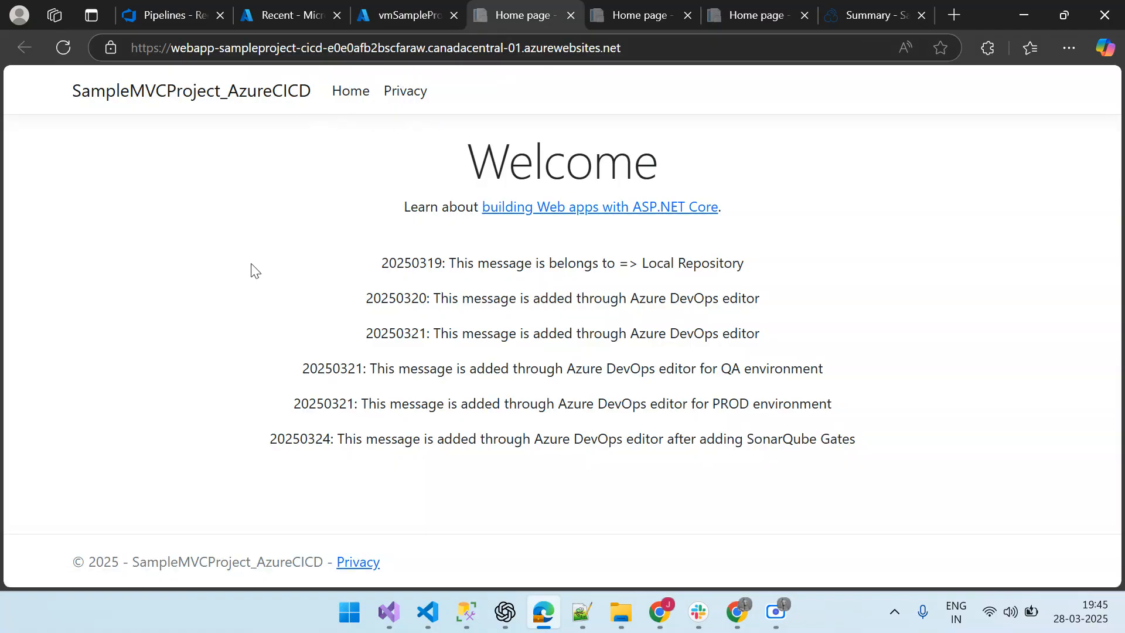
{"action": "left_click_drag", "start_coordinate": [306, 164], "coordinate": [663, 401]}
{"action": "left_click", "coordinate": [779, 399]}
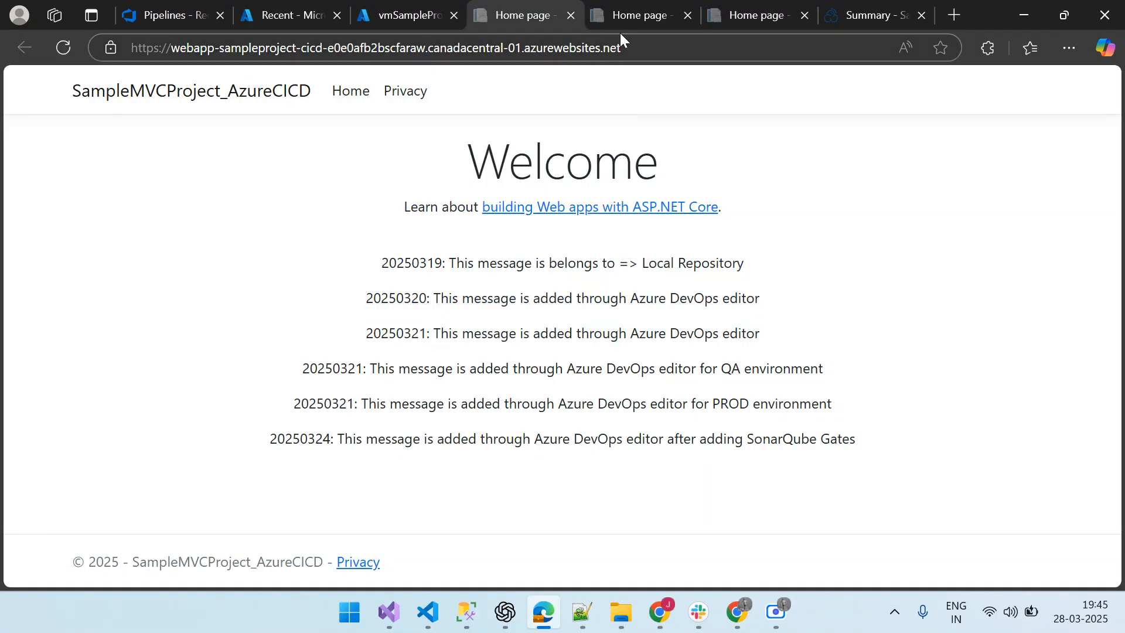
{"action": "left_click", "coordinate": [637, 16]}
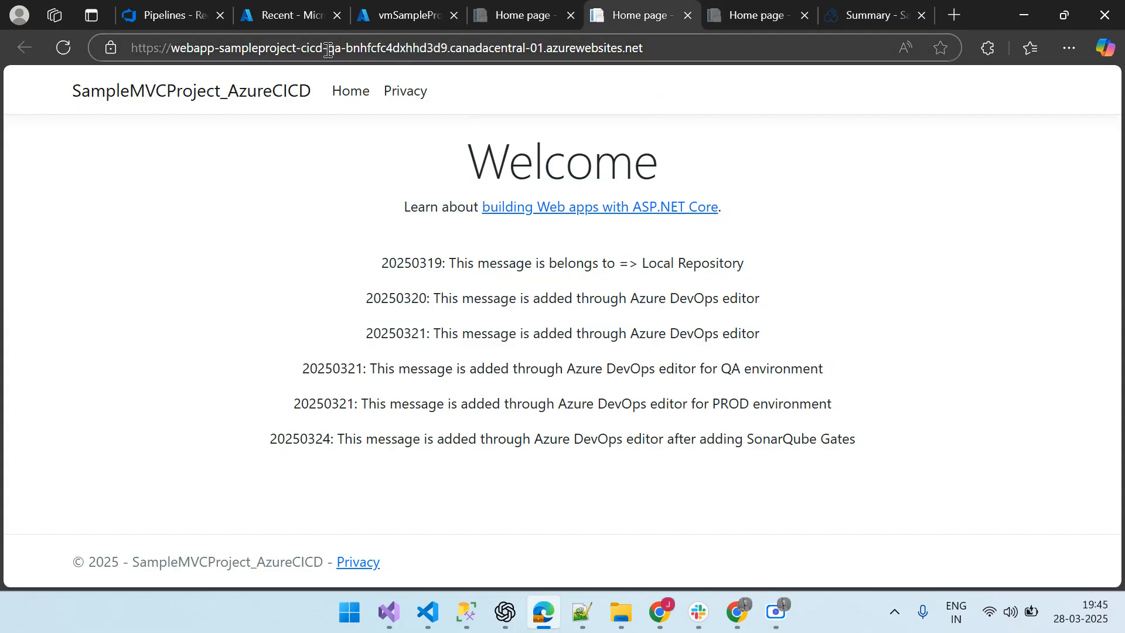
{"action": "left_click_drag", "start_coordinate": [327, 48], "coordinate": [335, 48]}
{"action": "left_click", "coordinate": [737, 471]}
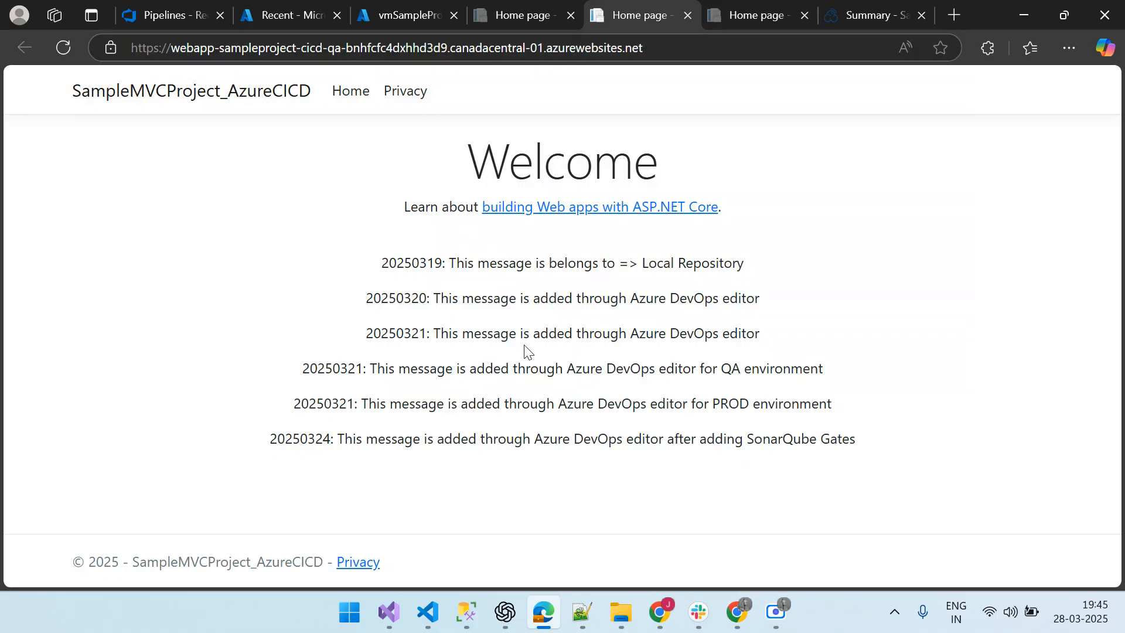
{"action": "left_click", "coordinate": [737, 14]}
{"action": "left_click_drag", "start_coordinate": [398, 203], "coordinate": [777, 355]}
{"action": "left_click", "coordinate": [777, 355]}
- Switch to SonarQube Cloud and review the quality gate and main branch summary of the SampleMVCProject_AzureCICD project
{"action": "left_click", "coordinate": [846, 15]}
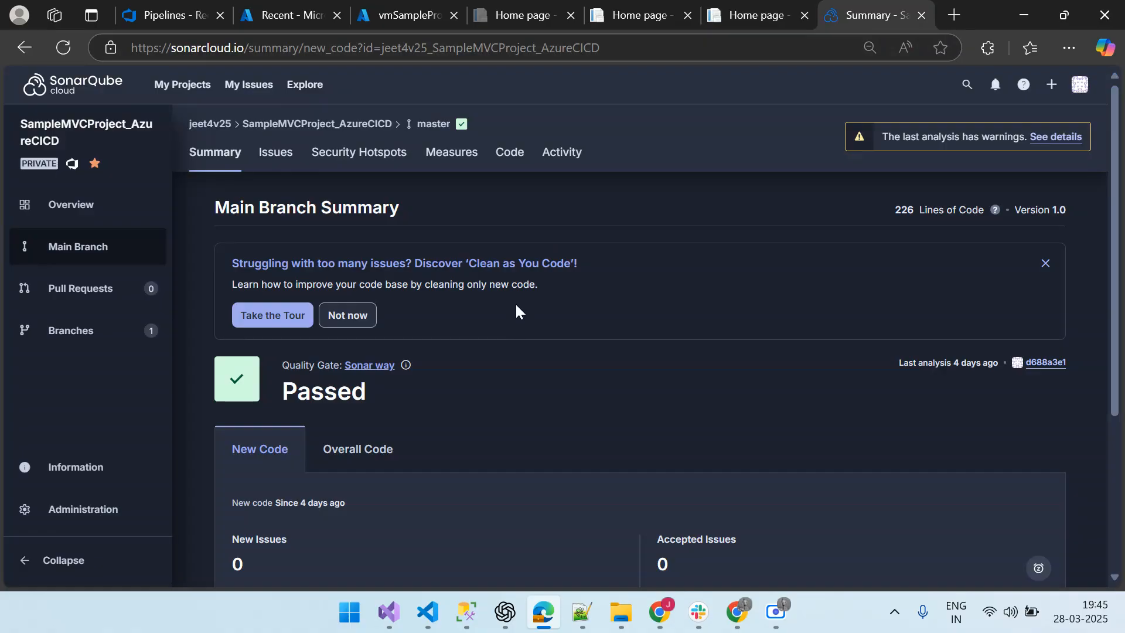
{"action": "left_click", "coordinate": [172, 83]}
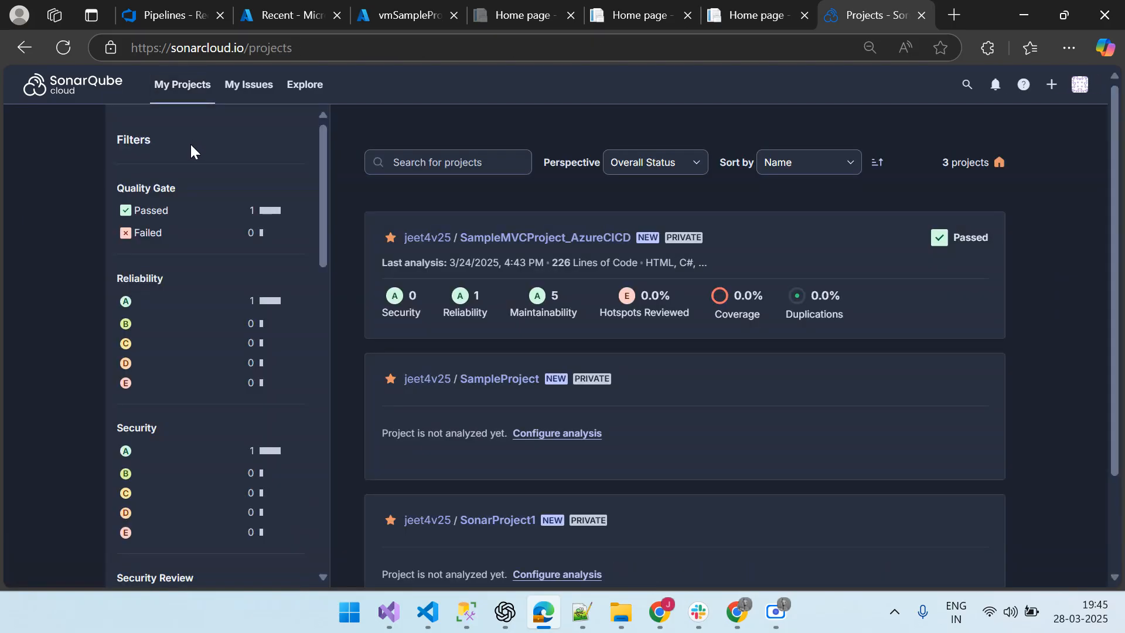
{"action": "left_click", "coordinate": [534, 246]}
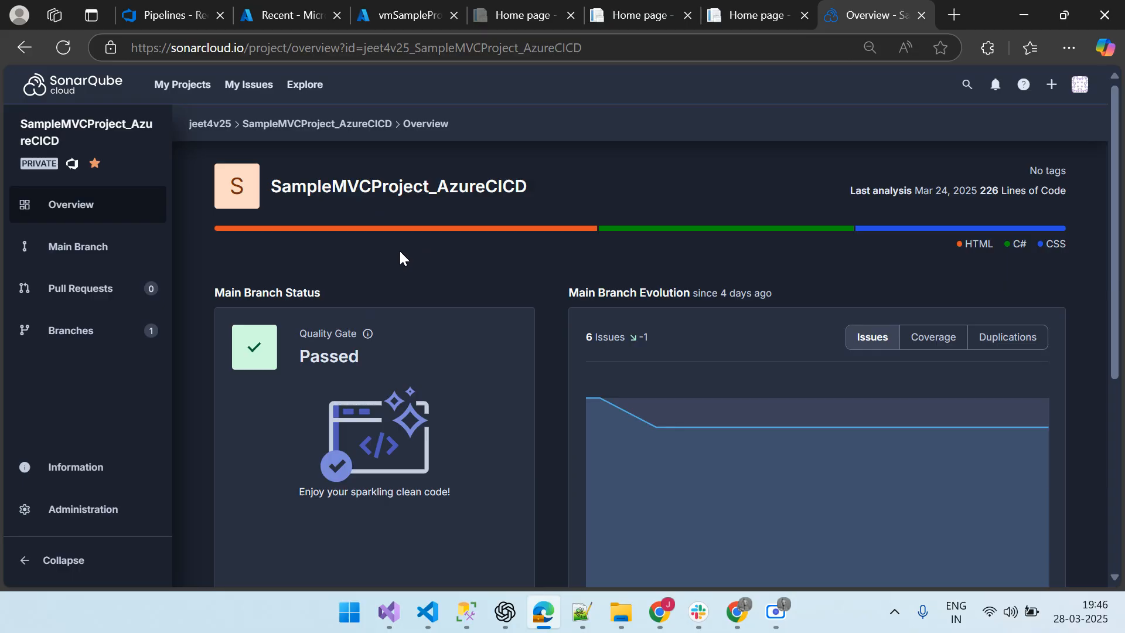
{"action": "left_click_drag", "start_coordinate": [285, 356], "coordinate": [378, 357]}
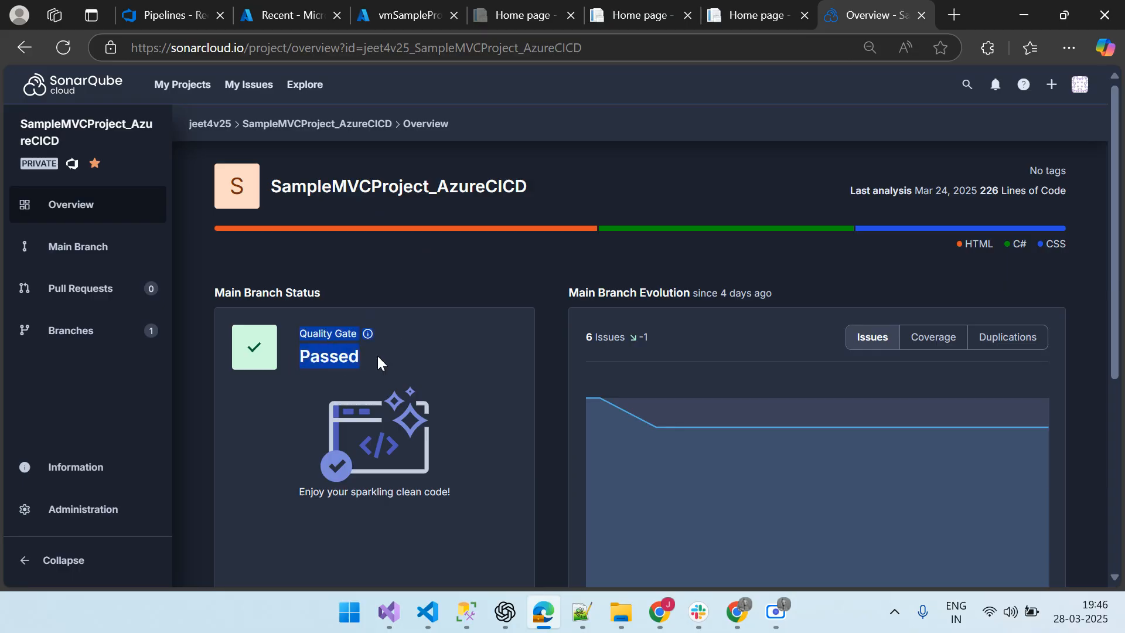
{"action": "left_click", "coordinate": [337, 366]}
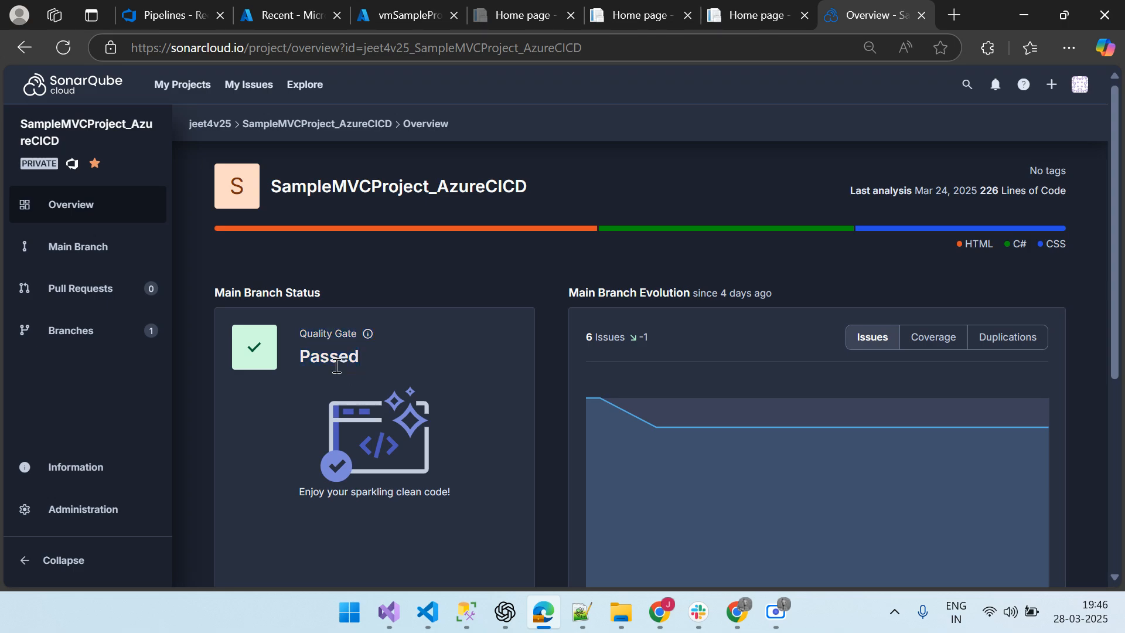
{"action": "scroll", "coordinate": [337, 366], "scroll_direction": "down", "scroll_amount": 3}
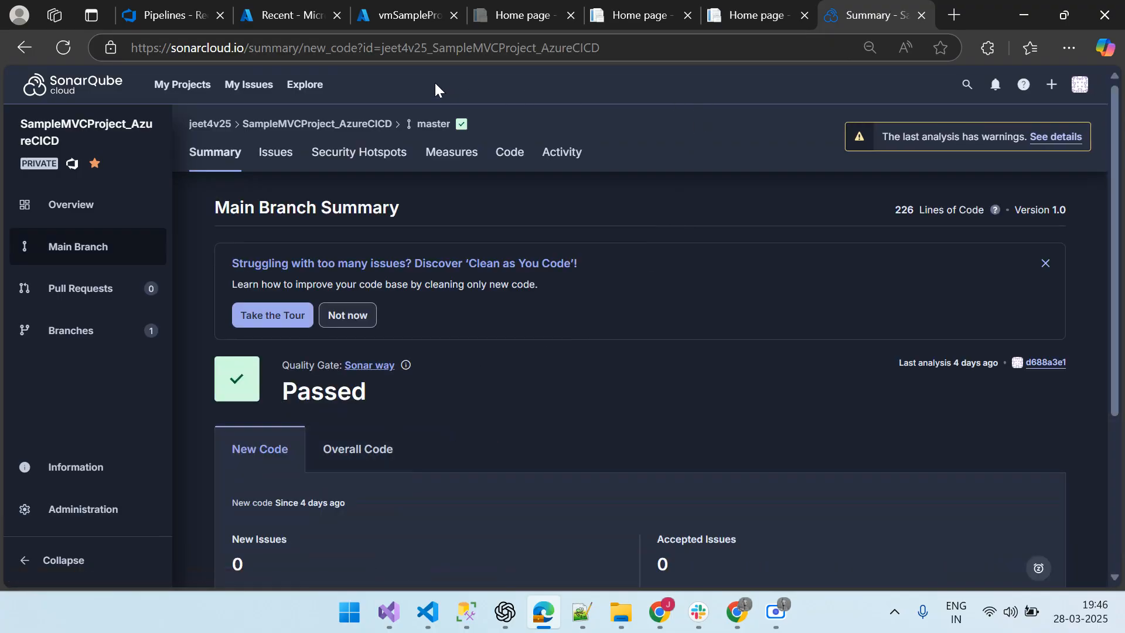
- Switch back to the Azure portal's recent resources and reopen the vmSampleProjectCICD virtual machine overview
{"action": "left_click", "coordinate": [269, 21]}
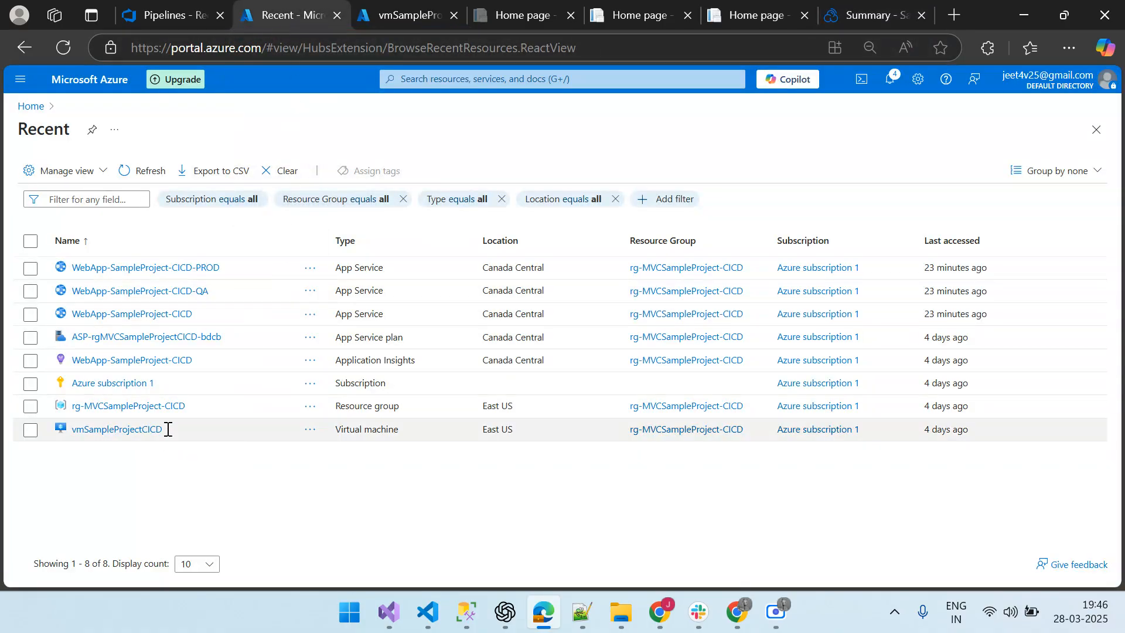
{"action": "left_click", "coordinate": [389, 15]}
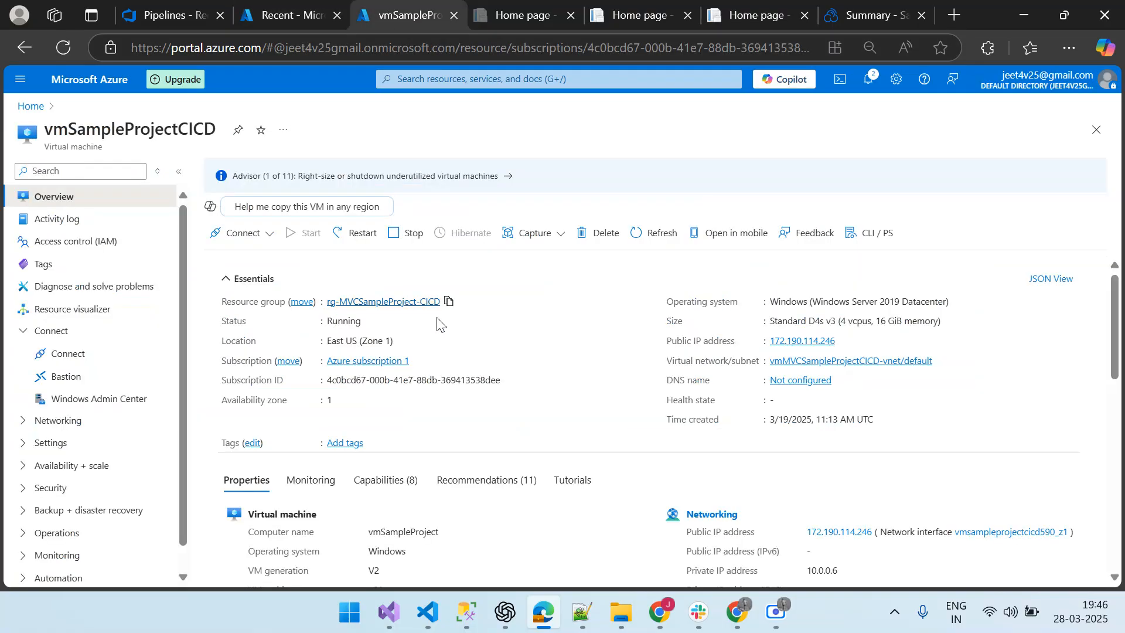
{"action": "scroll", "coordinate": [503, 383], "scroll_direction": "down", "scroll_amount": 1}
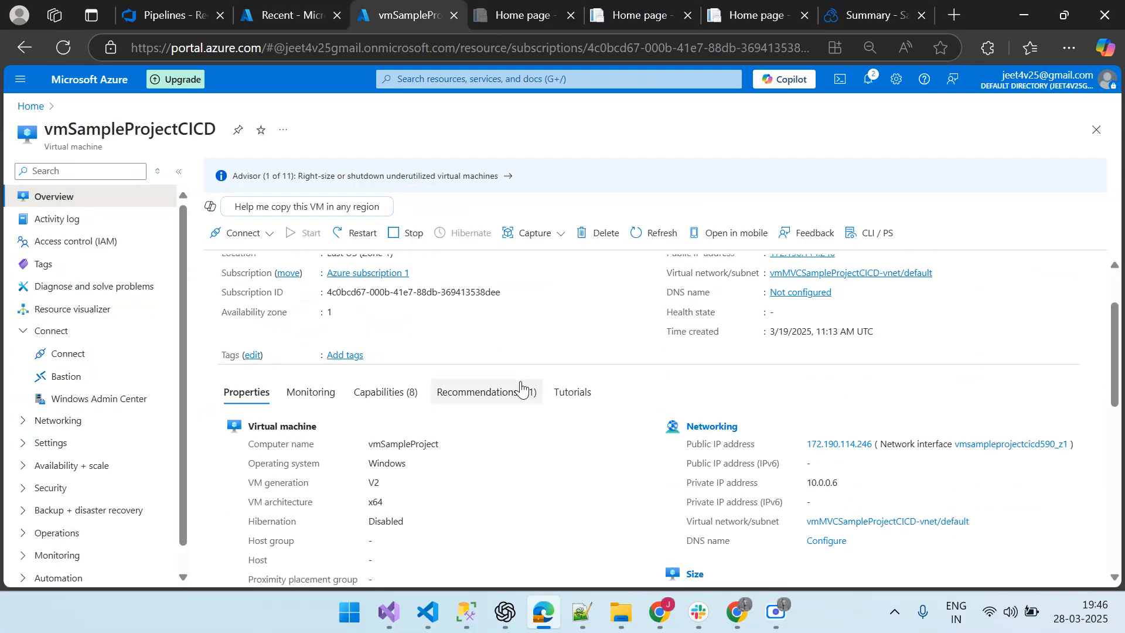
{"action": "scroll", "coordinate": [521, 390], "scroll_direction": "up", "scroll_amount": 1}
{"action": "left_click", "coordinate": [776, 611]}
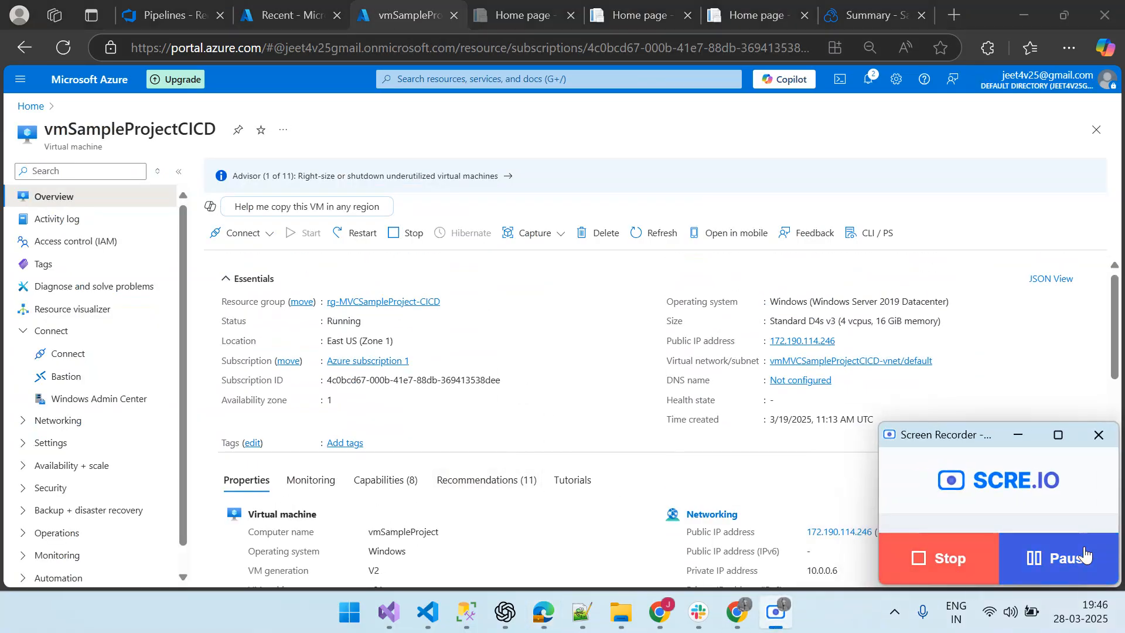
{"action": "left_click", "coordinate": [1084, 554]}
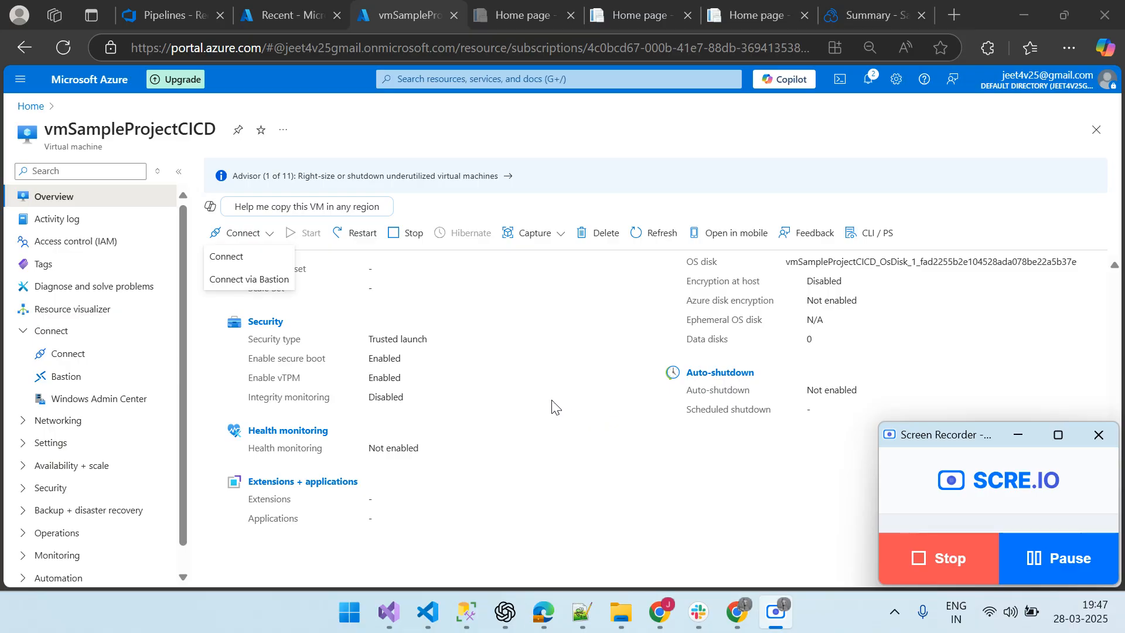
- Open the vmSampleProjectCICD virtual machine's connection settings and copy its public IP address
{"action": "left_click", "coordinate": [556, 408]}
{"action": "left_click", "coordinate": [243, 232]}
{"action": "left_click", "coordinate": [240, 261]}
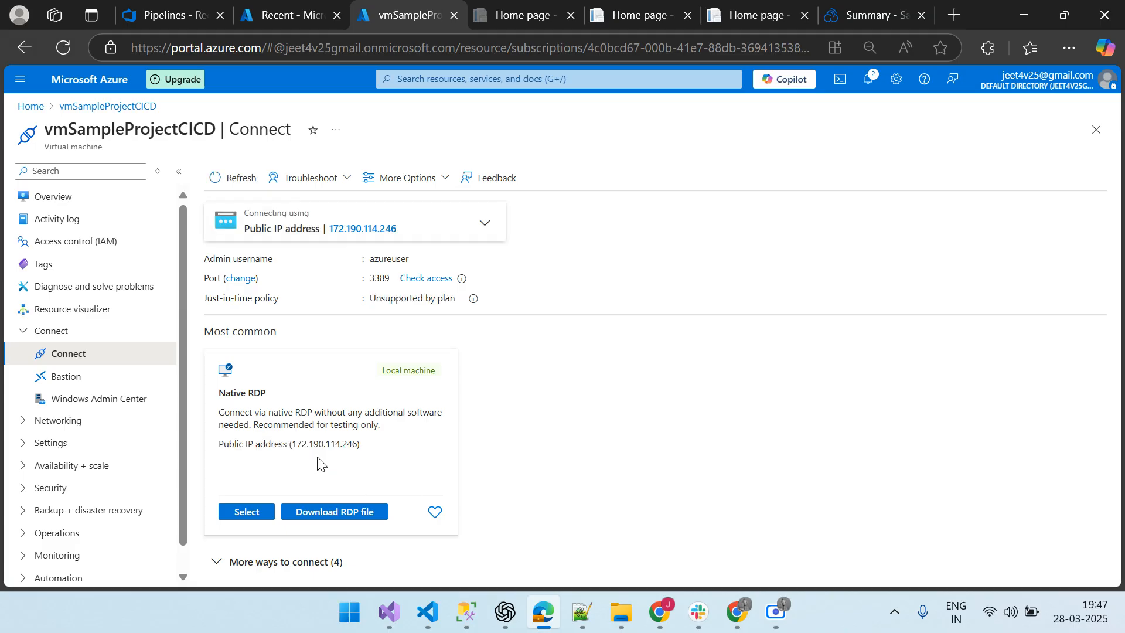
{"action": "left_click_drag", "start_coordinate": [293, 446], "coordinate": [359, 450]}
{"action": "key", "text": "ctrl+c"}
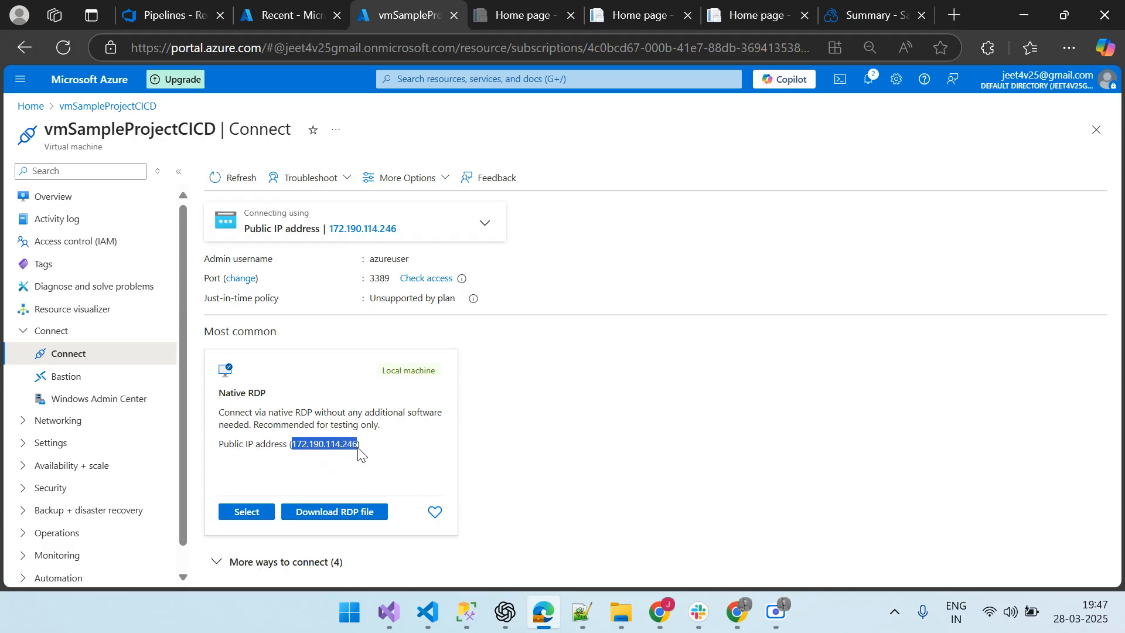
- Launch Remote Desktop Connection and connect to the virtual machine at 172.190.114.246
{"action": "key", "text": "super"}
{"action": "type", "text": "remo"}
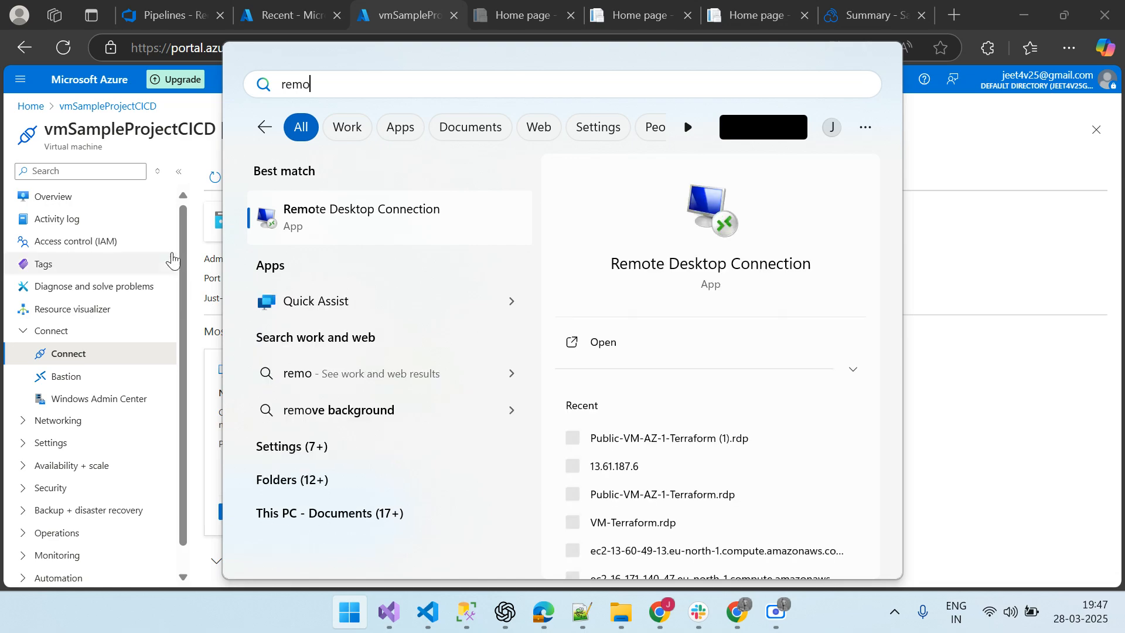
{"action": "key", "text": "Return"}
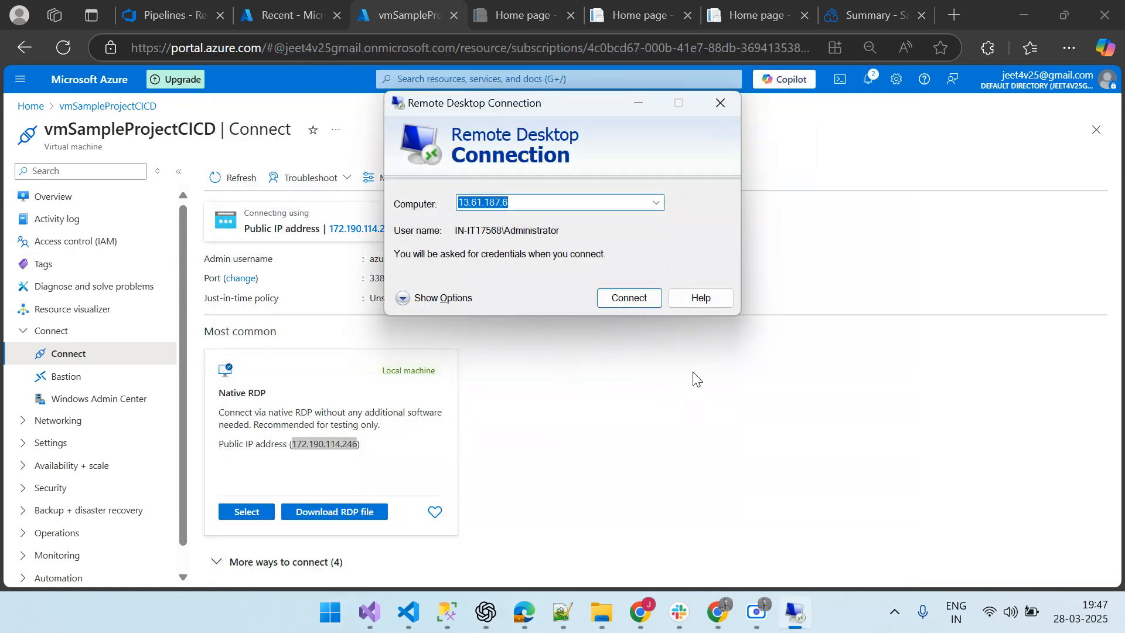
{"action": "key", "text": "ctrl+v"}
{"action": "left_click", "coordinate": [625, 300]}
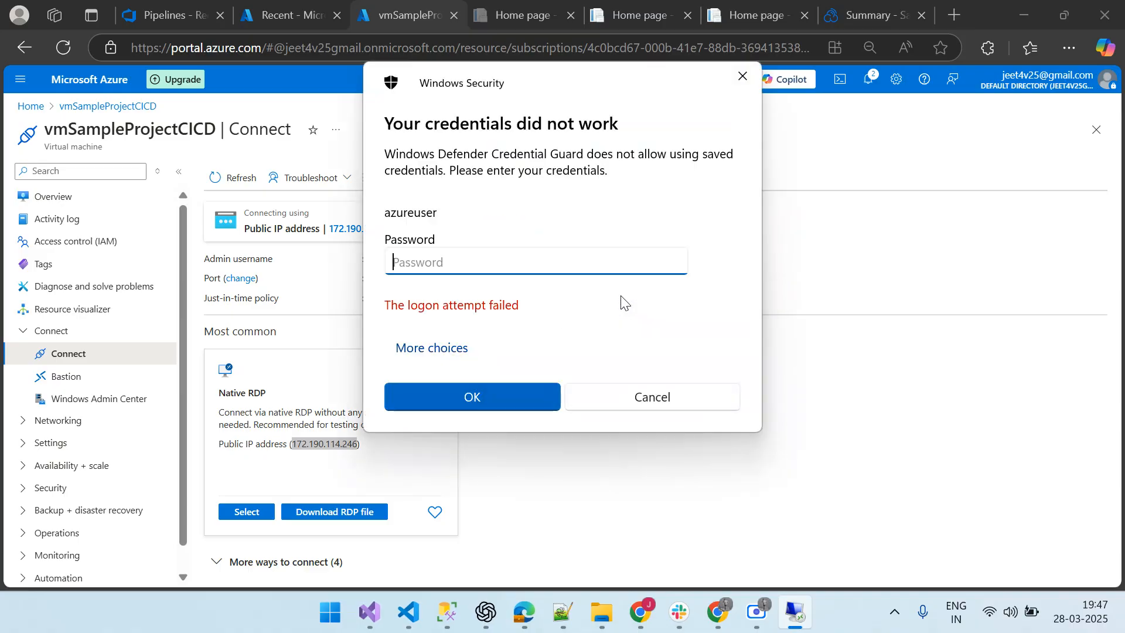
- Sign in to the remote machine as azureuser by entering the account password, retrying the password if it is rejected
{"action": "type", "text": "•"}
{"action": "key", "text": "Return"}
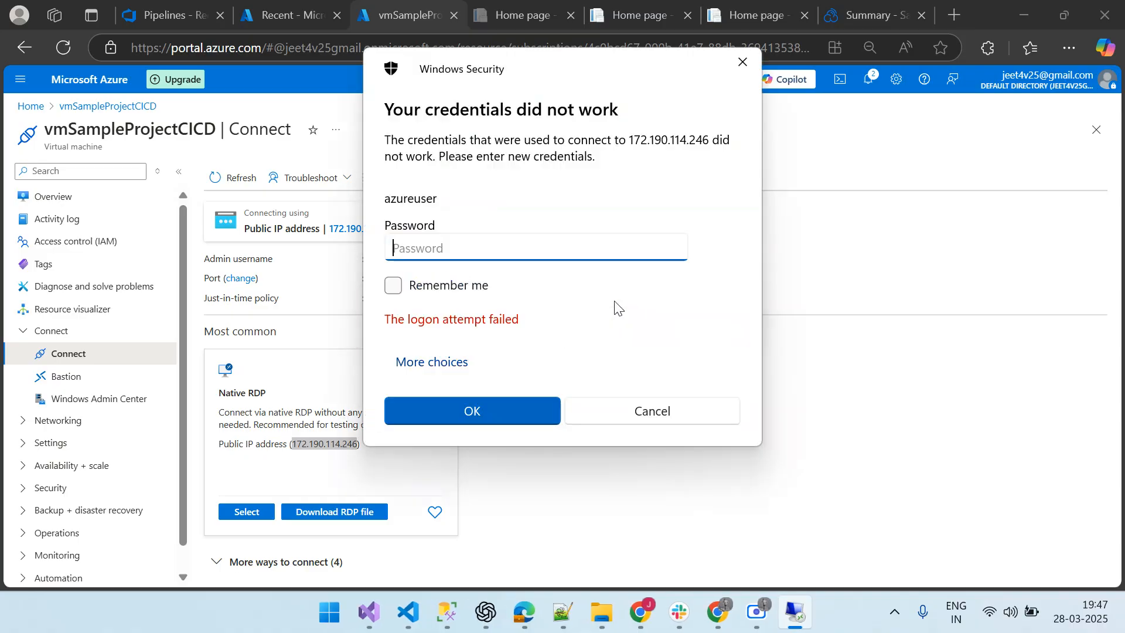
{"action": "left_click", "coordinate": [757, 611]}
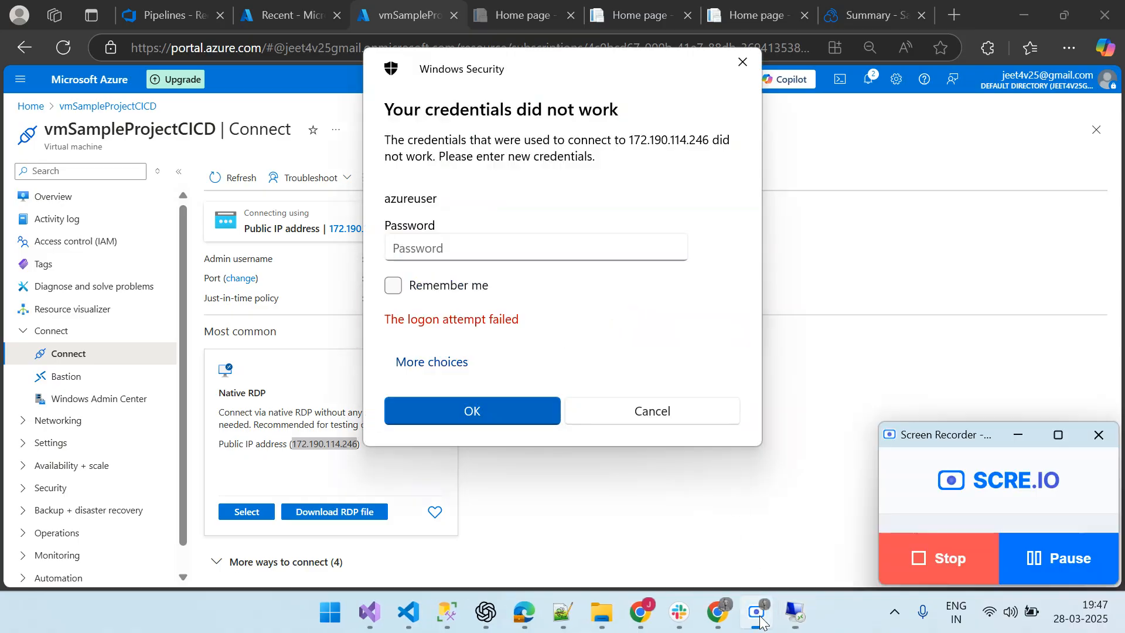
{"action": "key", "text": "ctrl+v"}
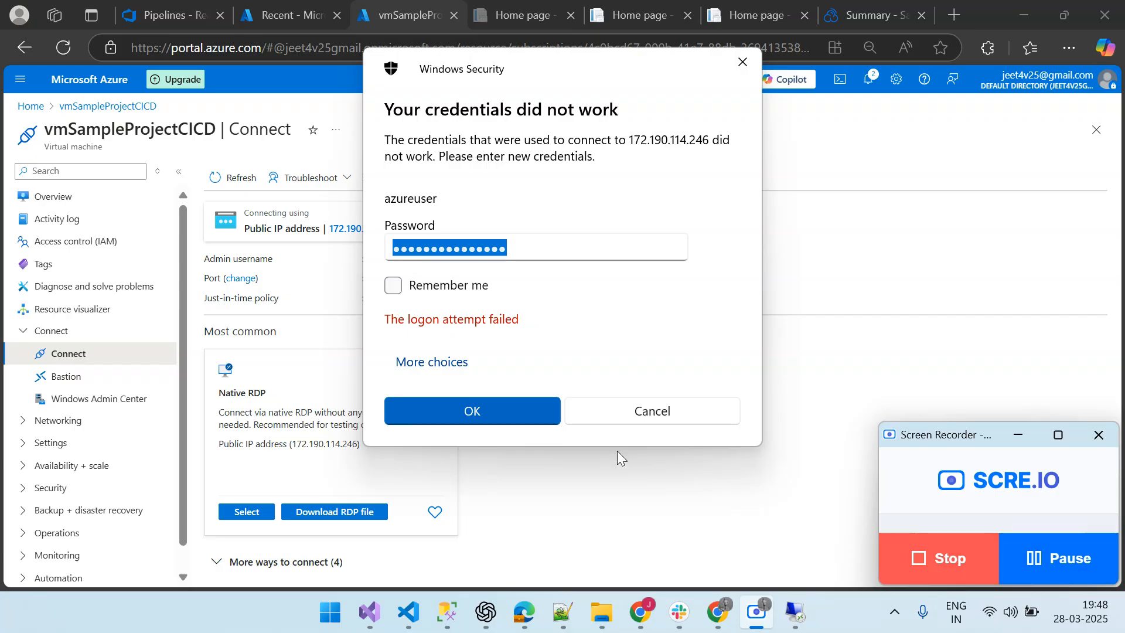
{"action": "left_click", "coordinate": [529, 409]}
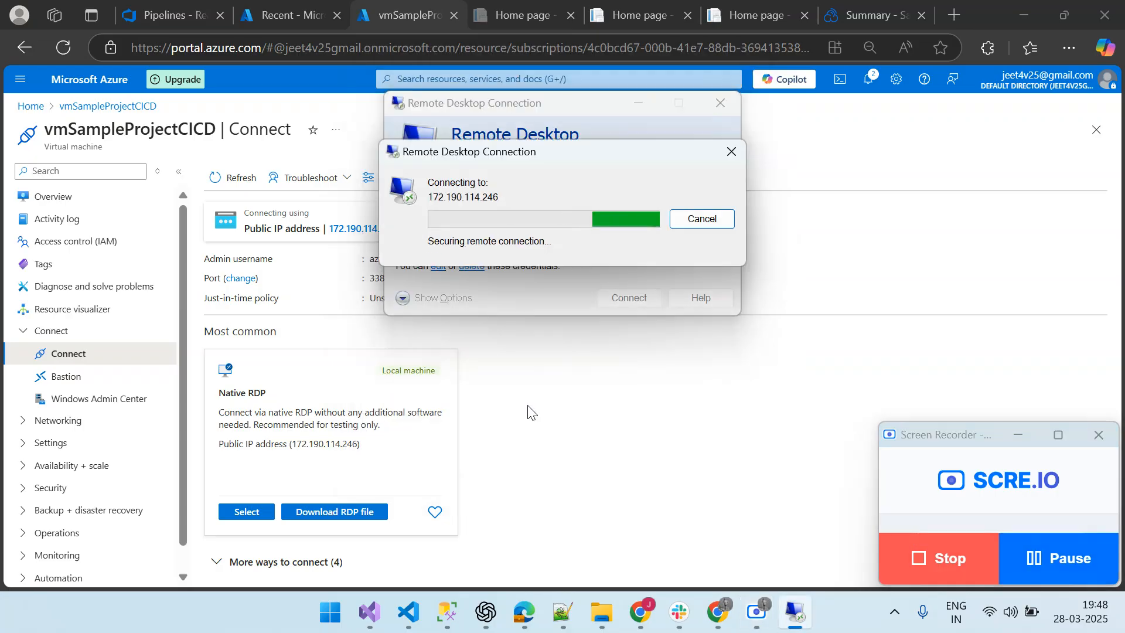
{"action": "left_click", "coordinate": [525, 328]}
{"action": "left_click", "coordinate": [619, 360]}
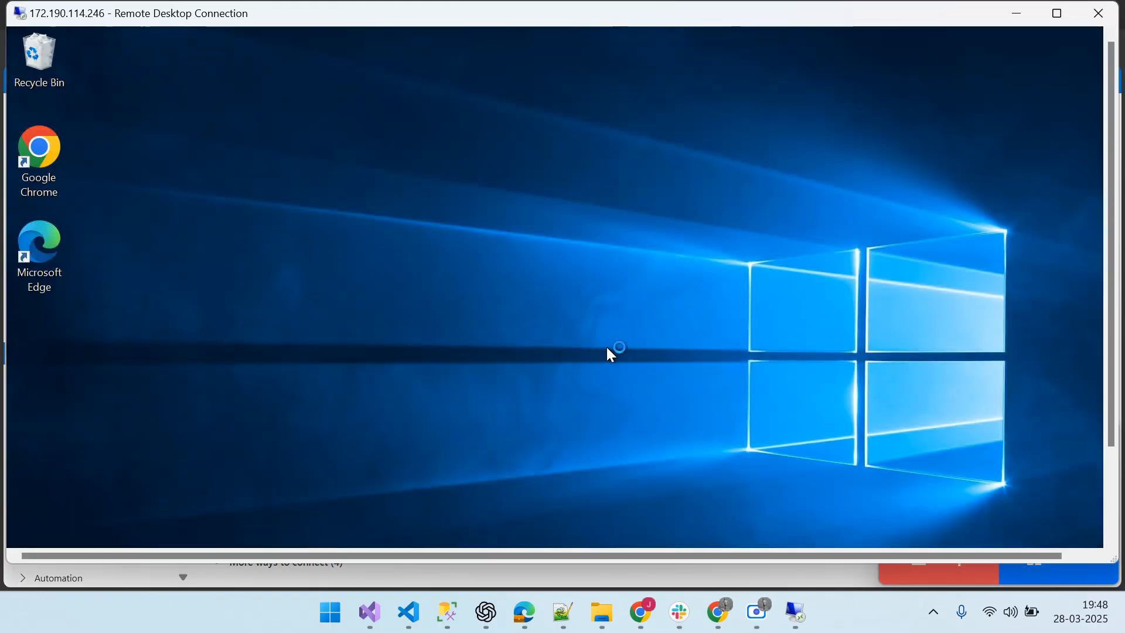
- Keep the remote session in a window rather than full screen and close Server Manager on the remote desktop
{"action": "left_click_drag", "start_coordinate": [1111, 244], "coordinate": [1108, 321]}
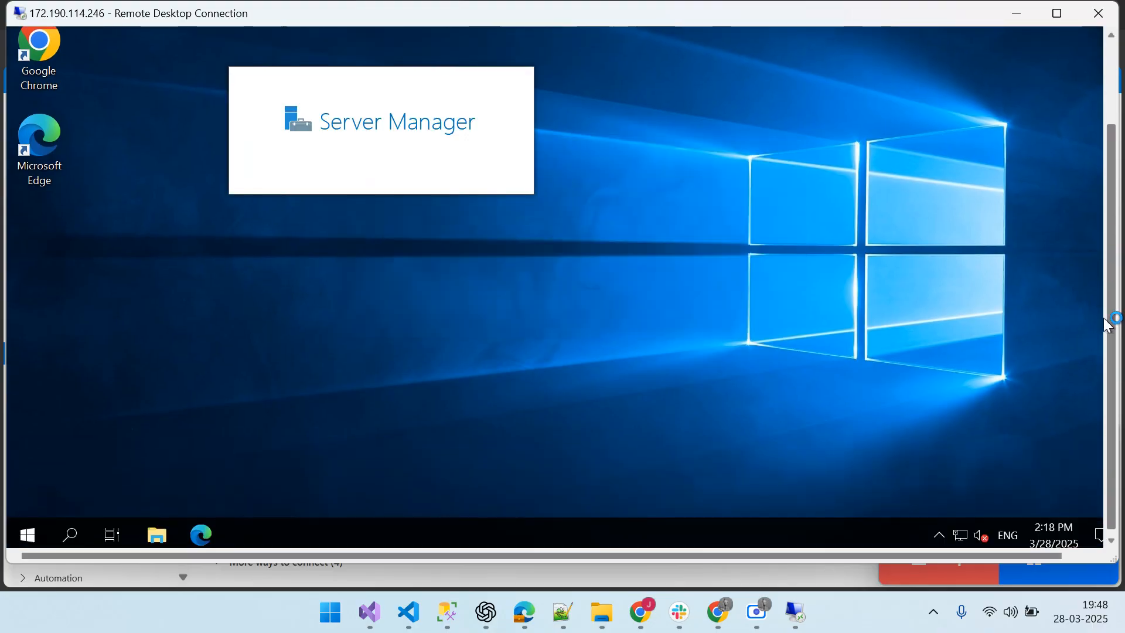
{"action": "left_click", "coordinate": [1057, 13]}
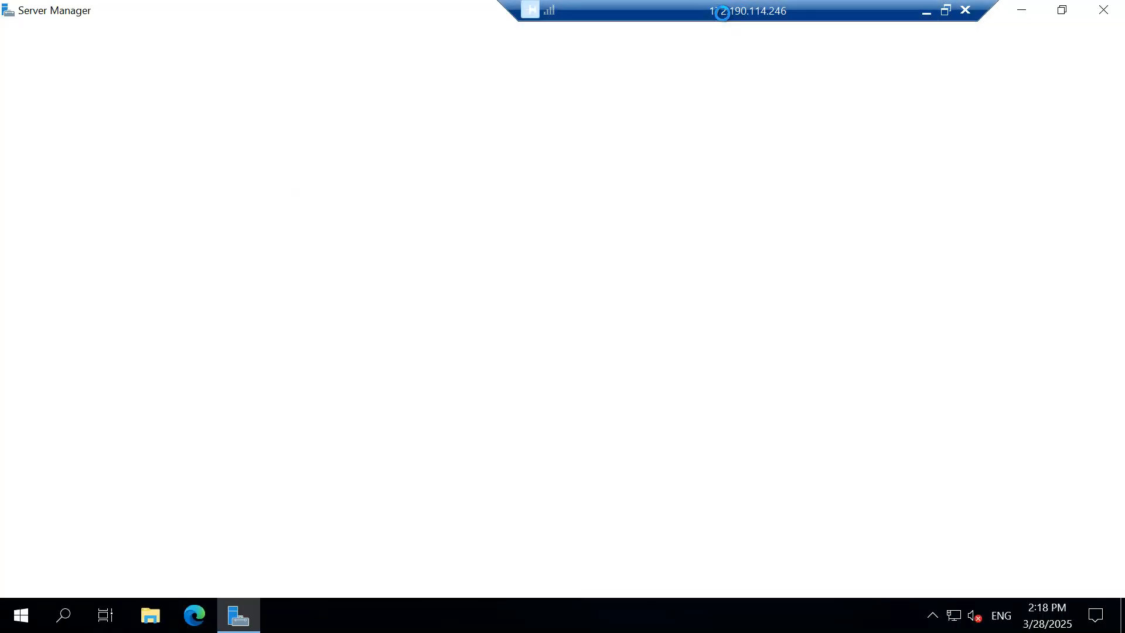
{"action": "double_click", "coordinate": [726, 12]}
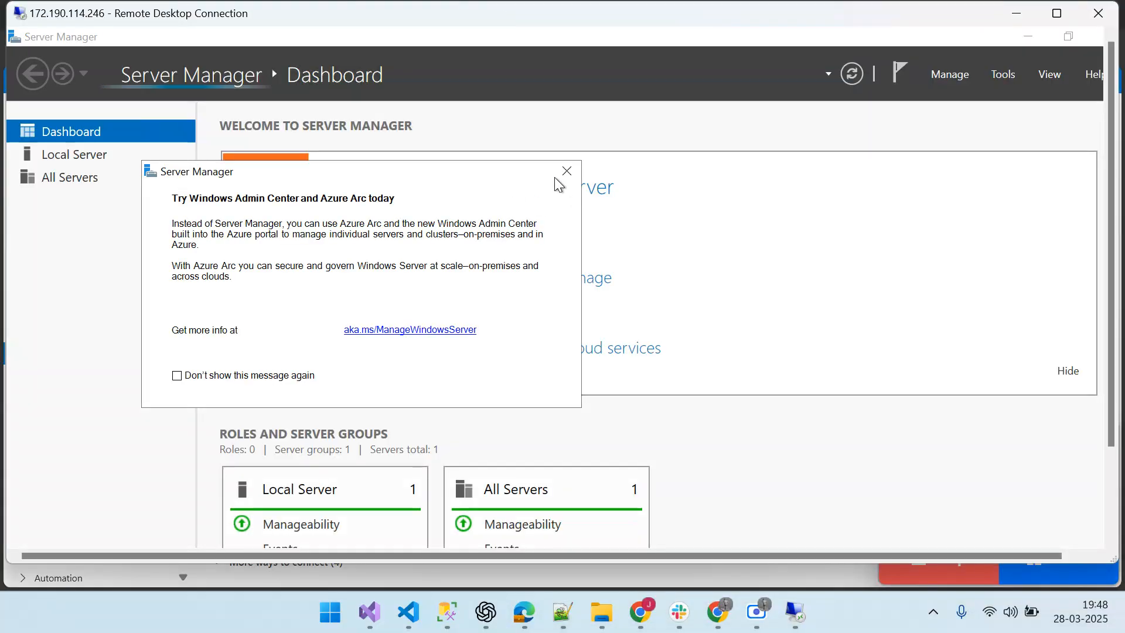
{"action": "left_click_drag", "start_coordinate": [1048, 554], "coordinate": [1075, 554]}
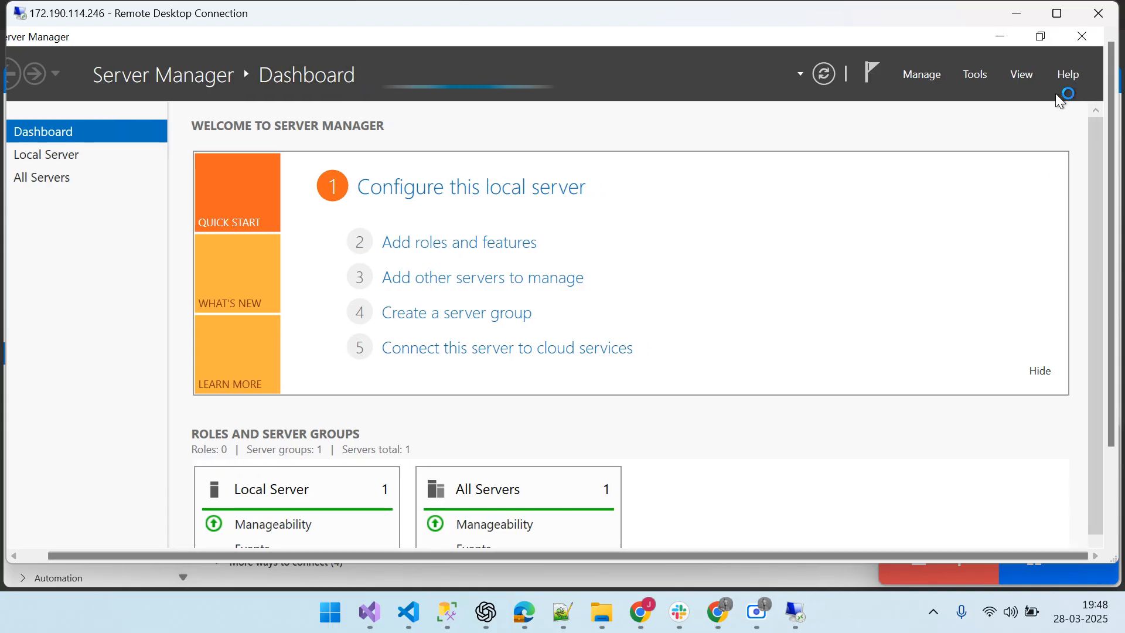
{"action": "left_click", "coordinate": [1080, 36]}
{"action": "left_click_drag", "start_coordinate": [1111, 180], "coordinate": [1111, 289]}
{"action": "left_click", "coordinate": [34, 556]}
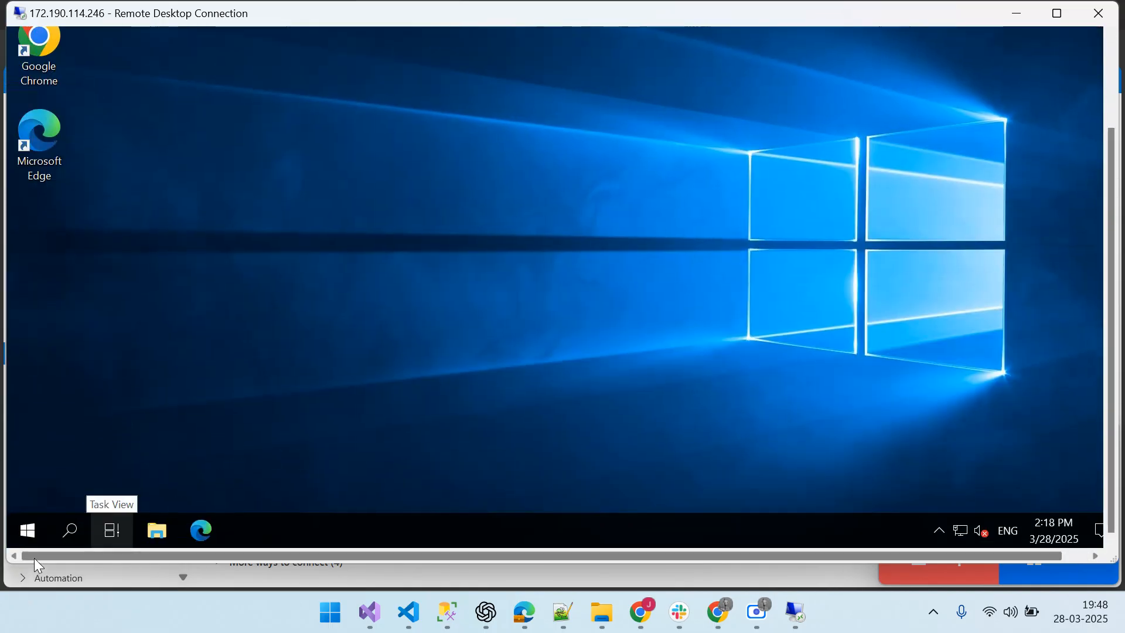
- Search the remote machine's installed apps for Visual Studio and Git
{"action": "left_click", "coordinate": [21, 533]}
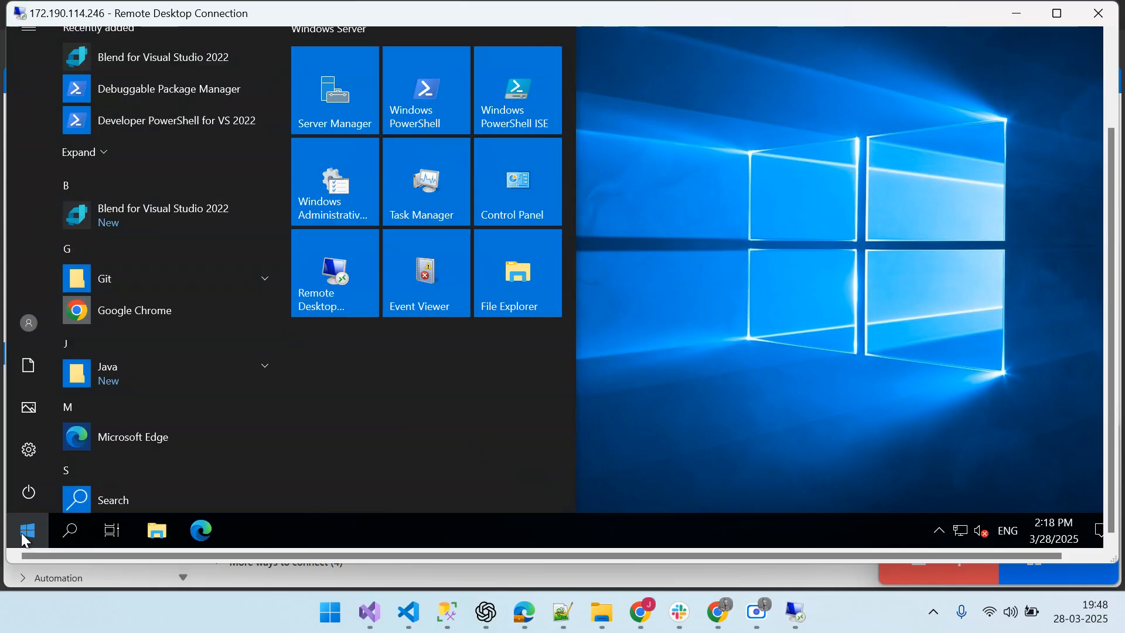
{"action": "type", "text": "visual"}
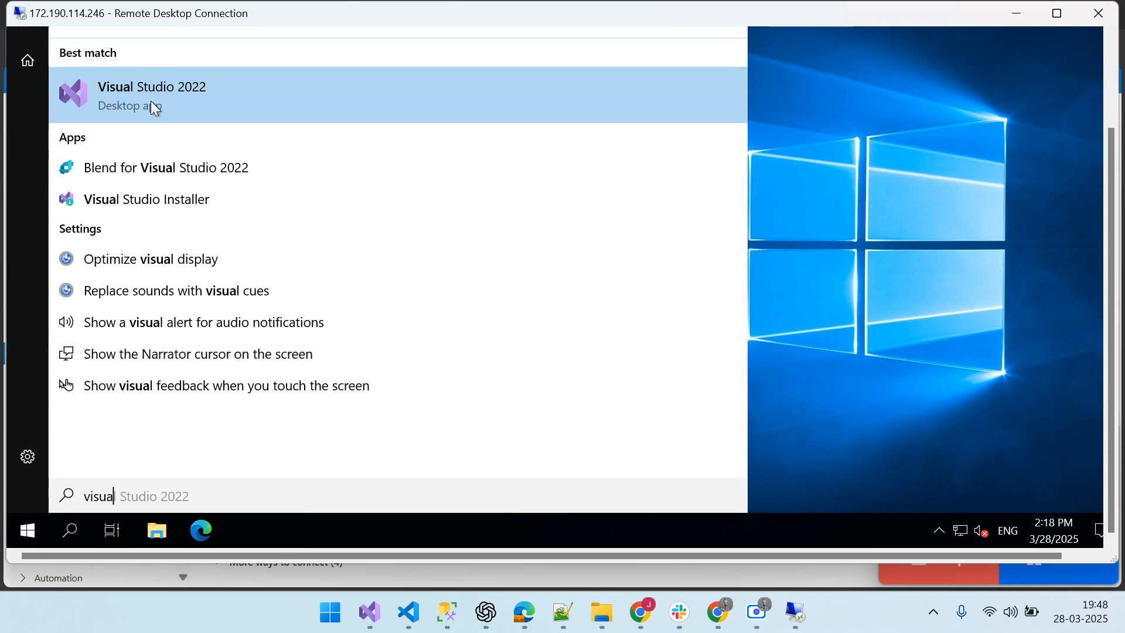
{"action": "key", "text": "BackSpace"}
{"action": "key", "text": "BackSpace"}
{"action": "key", "text": "BackSpace"}
{"action": "key", "text": "BackSpace"}
{"action": "key", "text": "BackSpace"}
{"action": "type", "text": "git"}
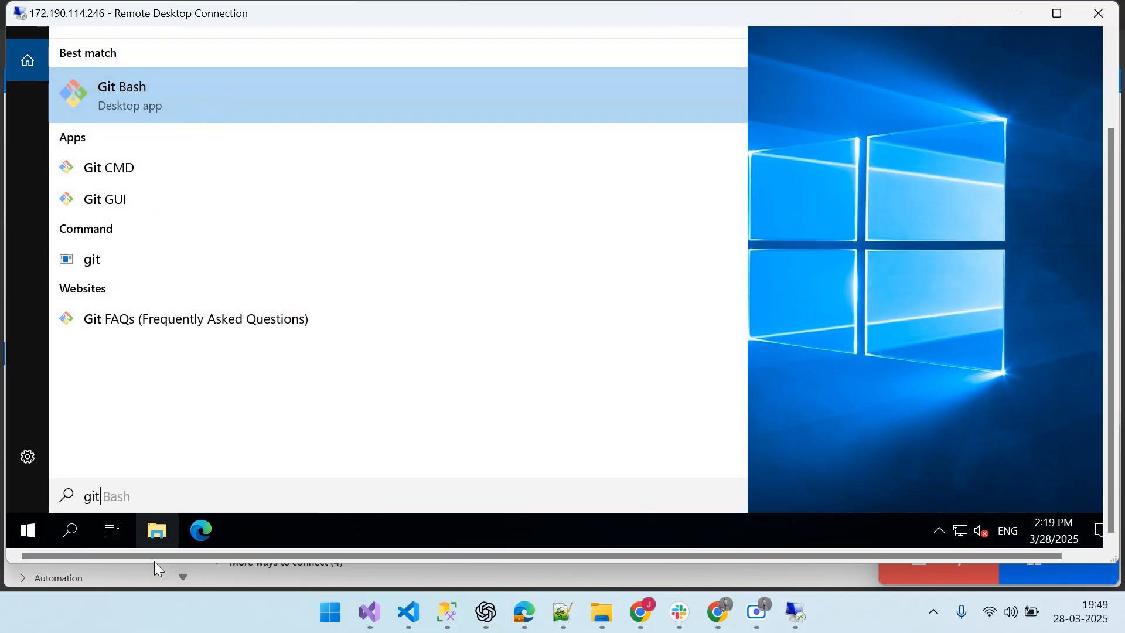
- Open File Explorer on the remote machine and view its Quick access folders
{"action": "left_click", "coordinate": [161, 540]}
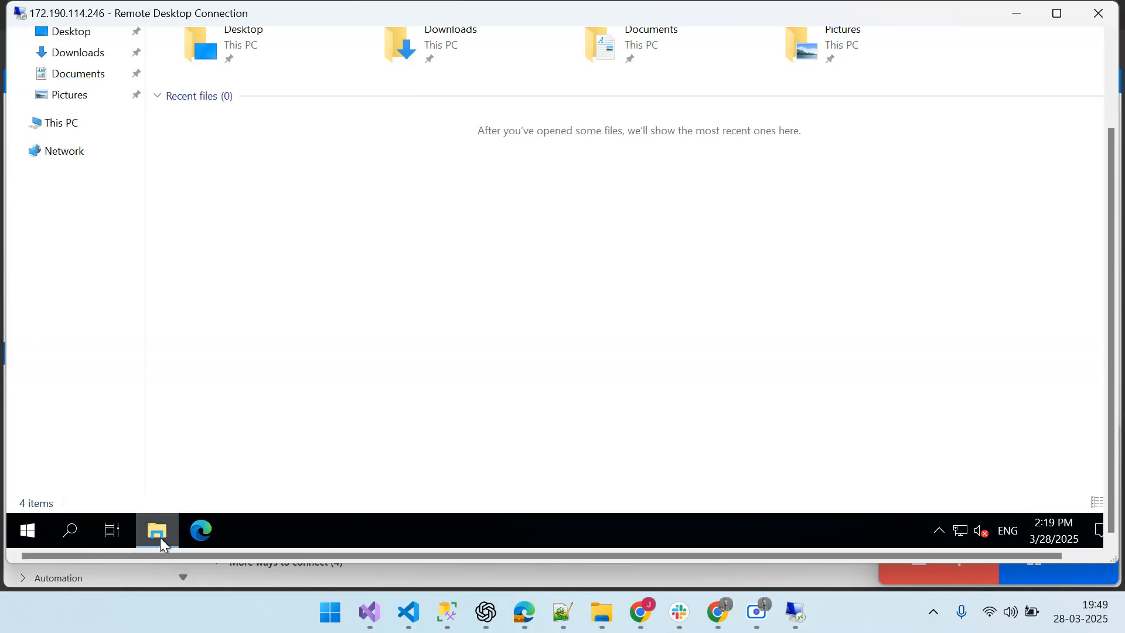
{"action": "left_click_drag", "start_coordinate": [1117, 206], "coordinate": [1111, 129]}
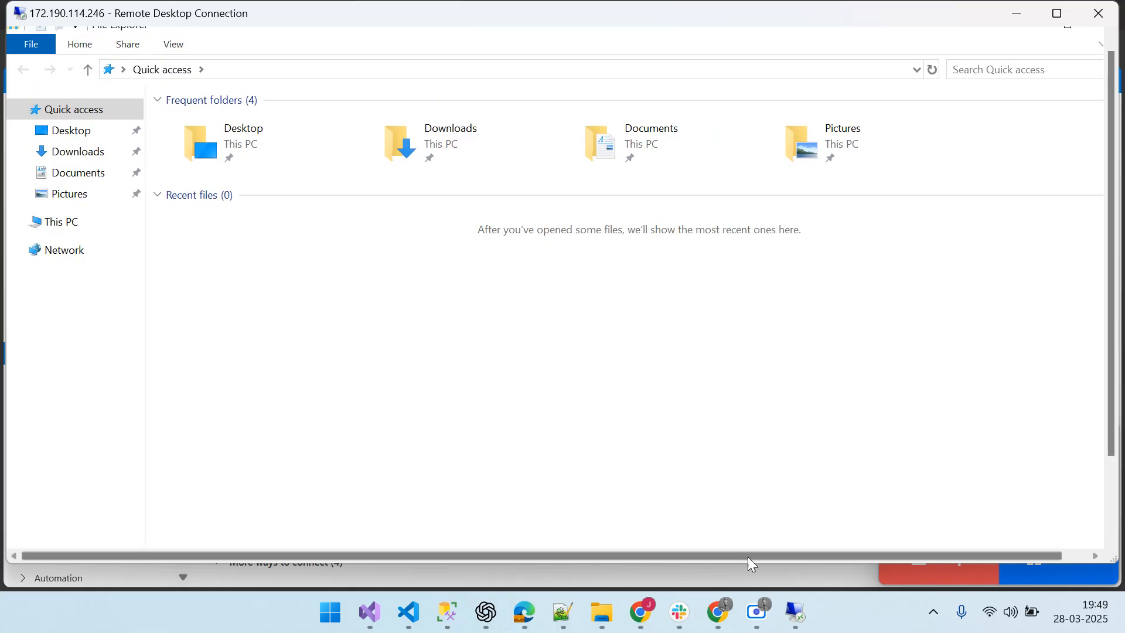
{"action": "left_click", "coordinate": [1113, 467]}
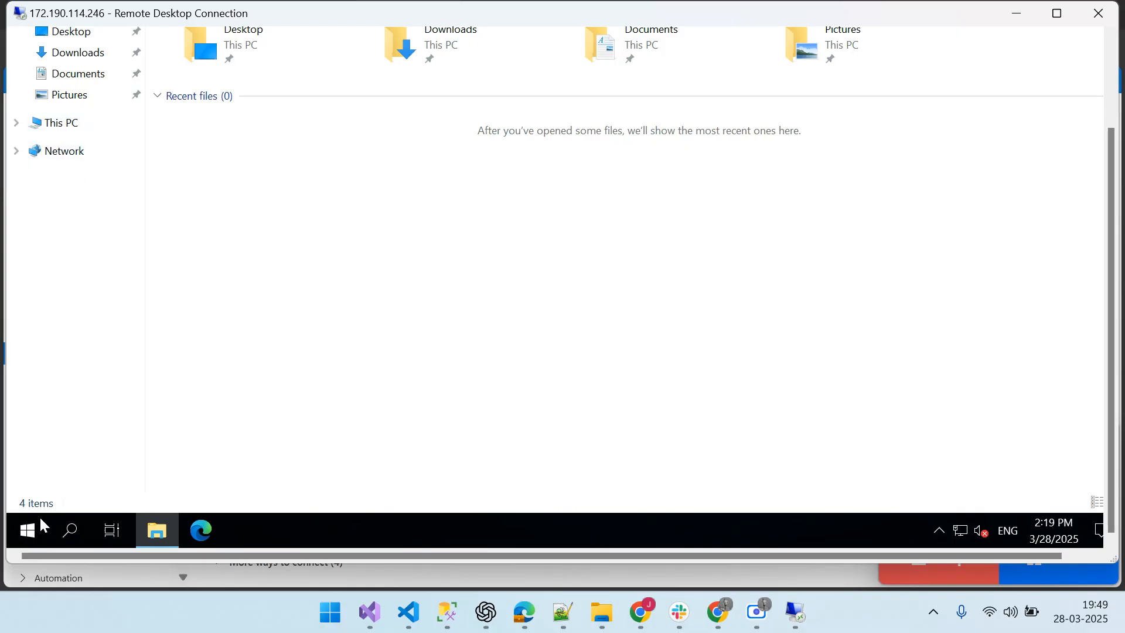
- Open Services on the remote machine and check the Azure Pipelines Agent service in the list
{"action": "left_click", "coordinate": [26, 533]}
{"action": "type", "text": "se"}
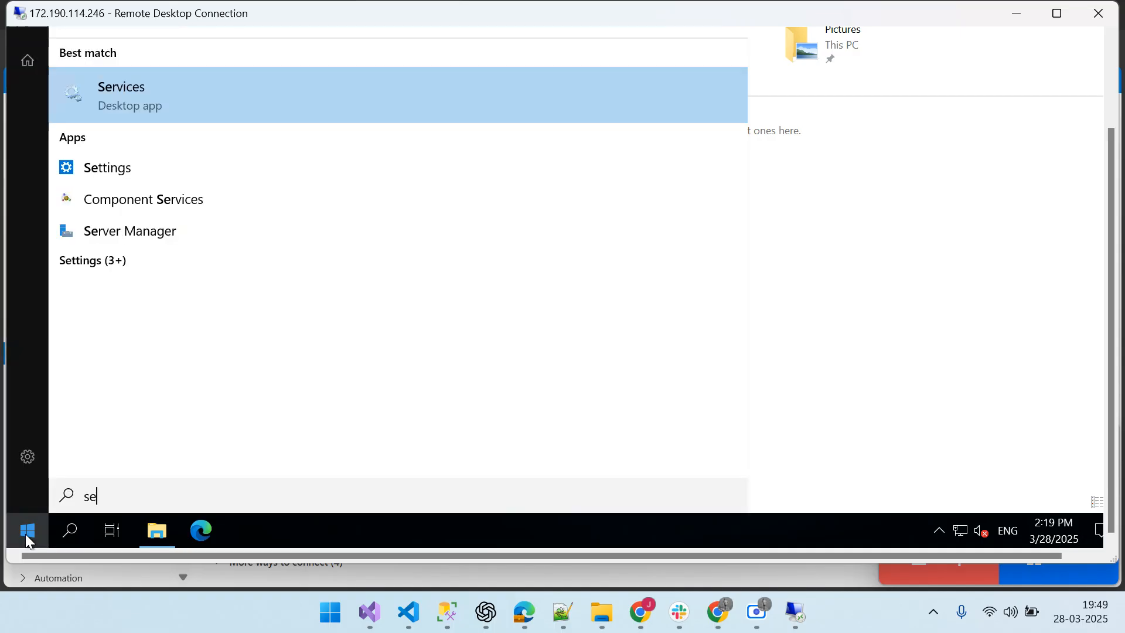
{"action": "type", "text": "rvi"}
{"action": "left_click", "coordinate": [143, 89]}
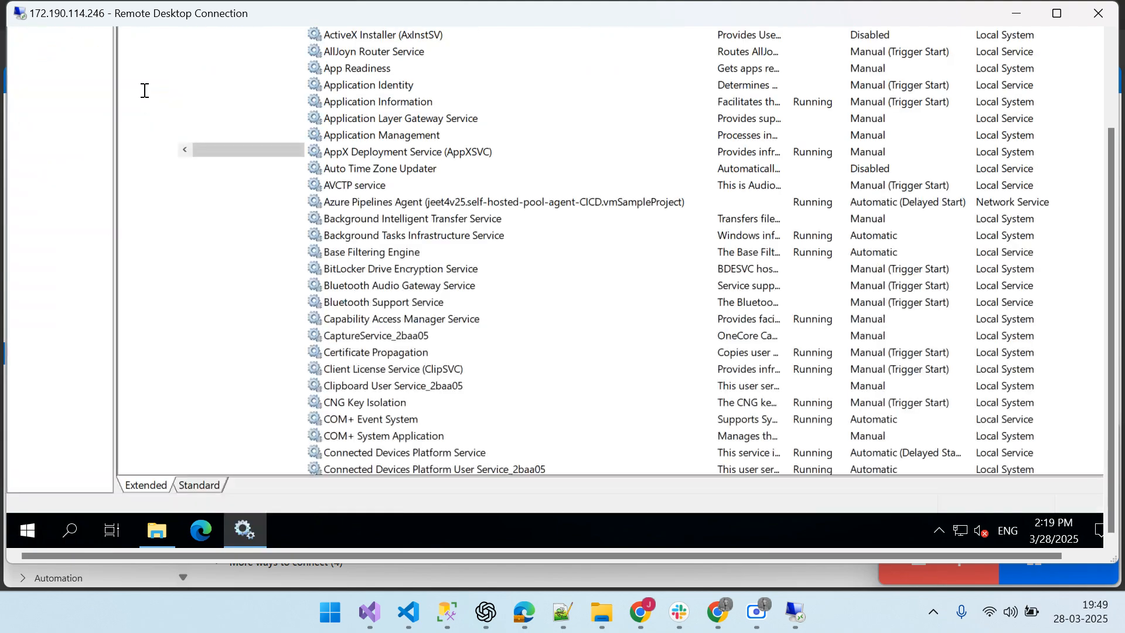
{"action": "mouse_move", "coordinate": [1116, 222]}
{"action": "left_mouse_down"}
{"action": "mouse_move", "coordinate": [1119, 158]}
{"action": "mouse_move", "coordinate": [1116, 229]}
{"action": "left_mouse_up"}
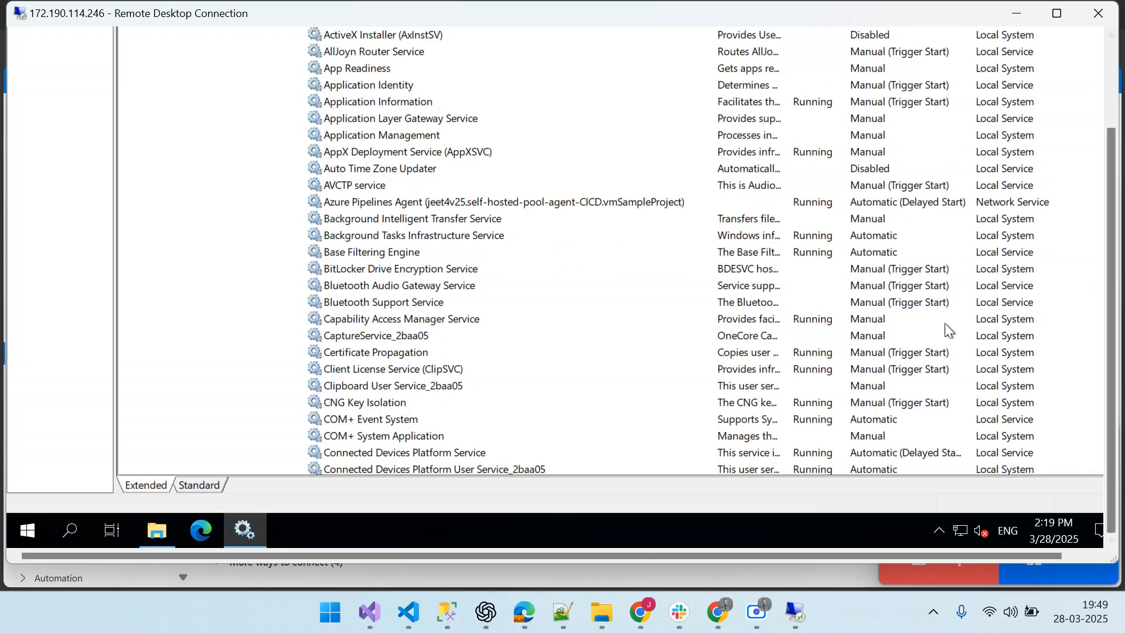
{"action": "left_click", "coordinate": [27, 525]}
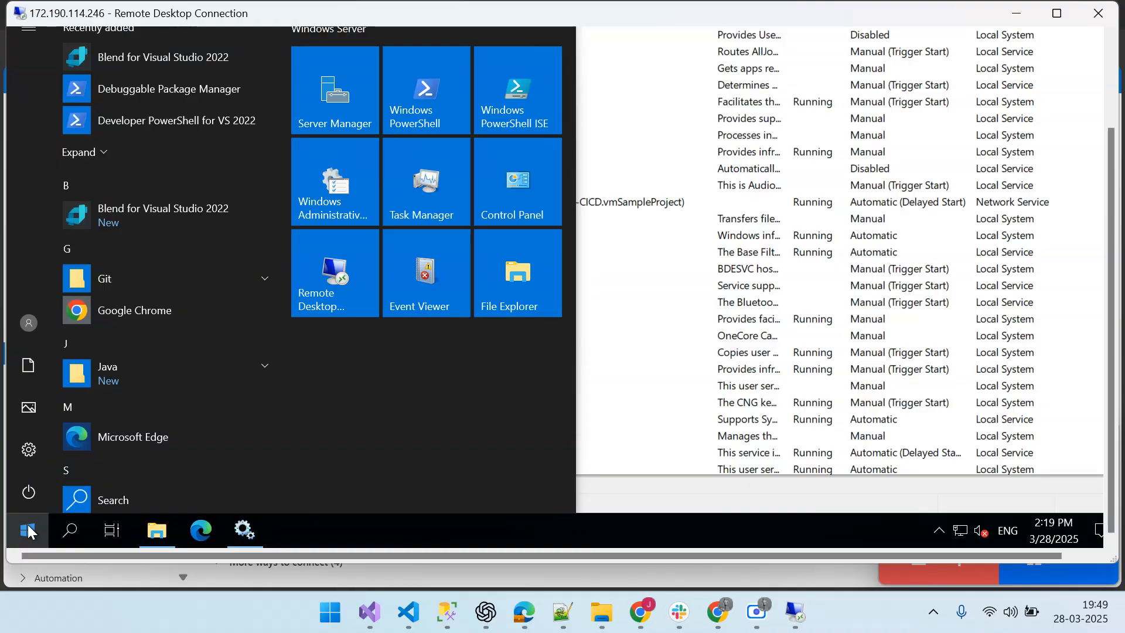
{"action": "type", "text": "software"}
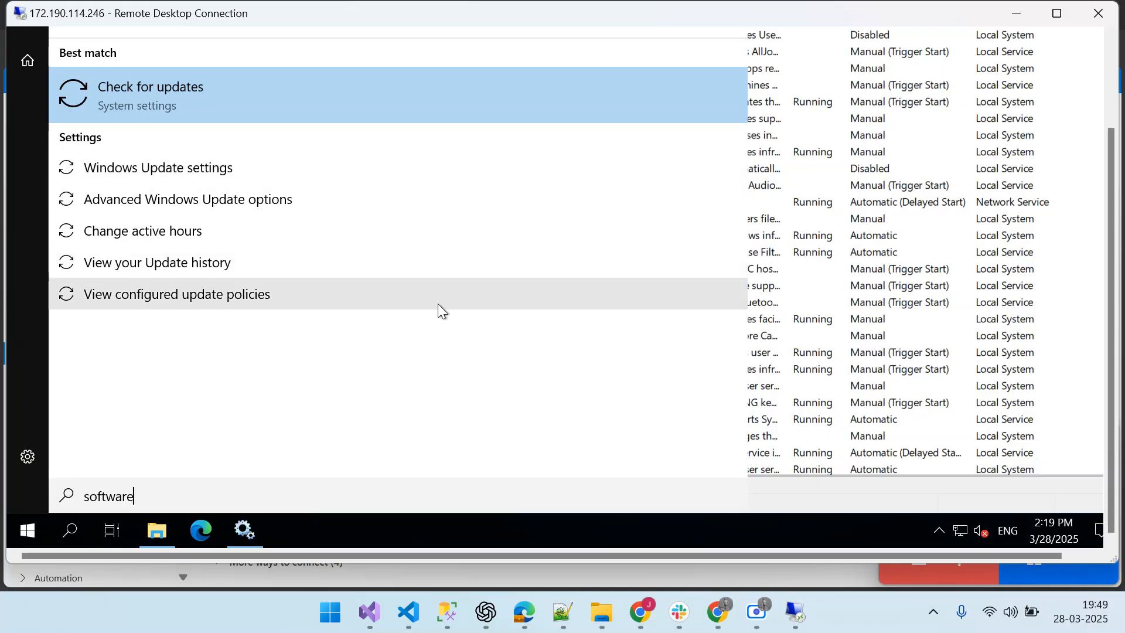
{"action": "left_click", "coordinate": [867, 266]}
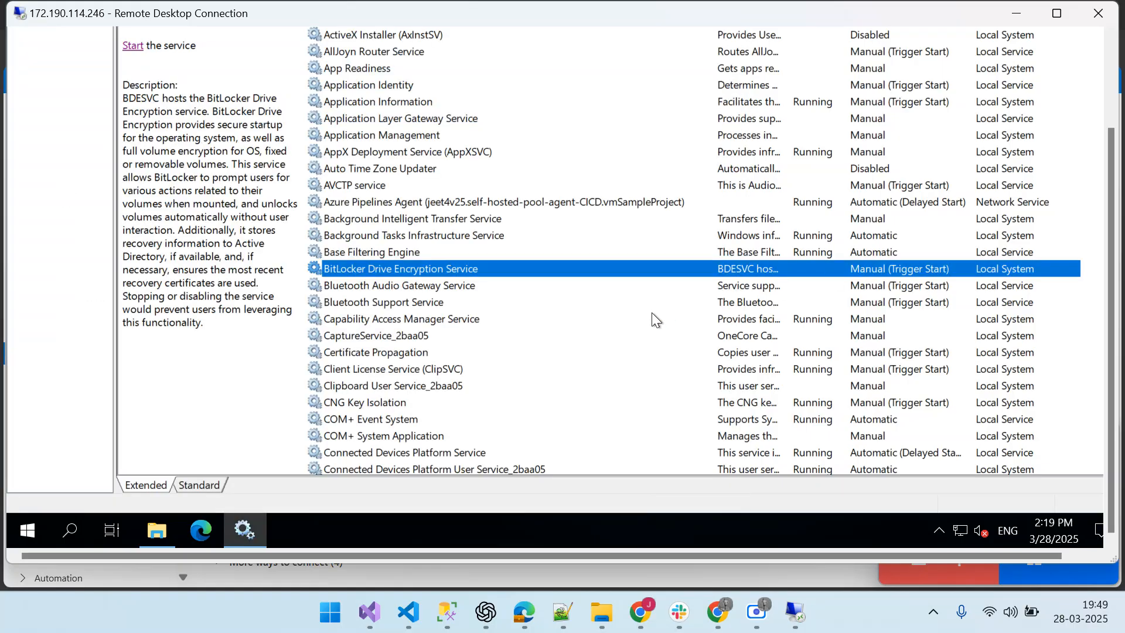
- Switch back to File Explorer, look into the Temporary Storage (D:) drive and return to This PC
{"action": "left_click", "coordinate": [158, 534]}
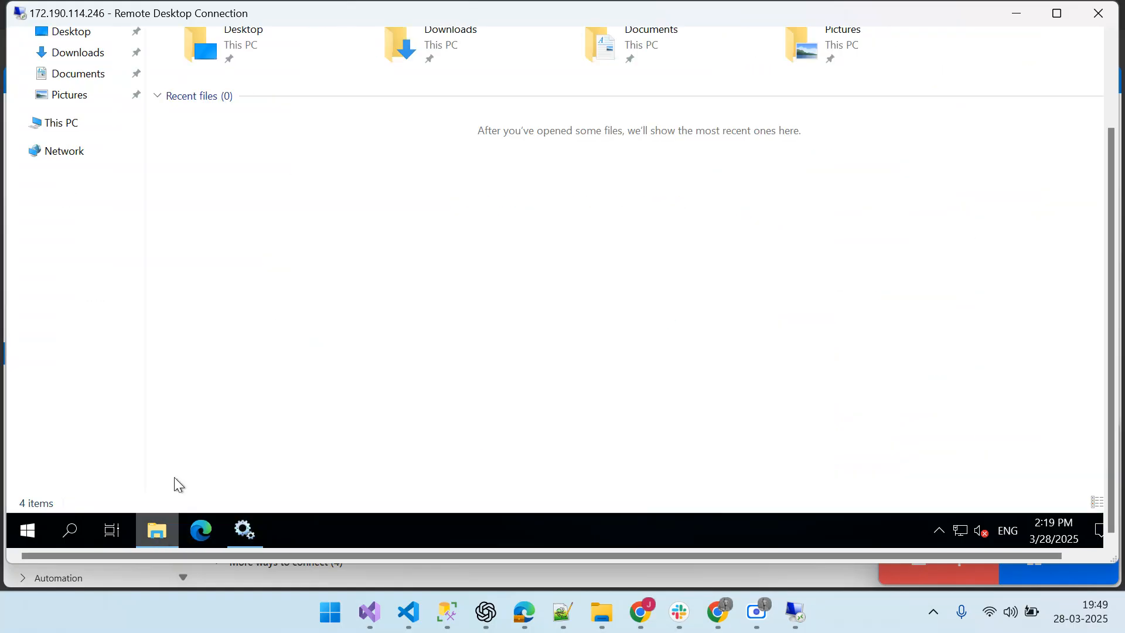
{"action": "left_click", "coordinate": [60, 127]}
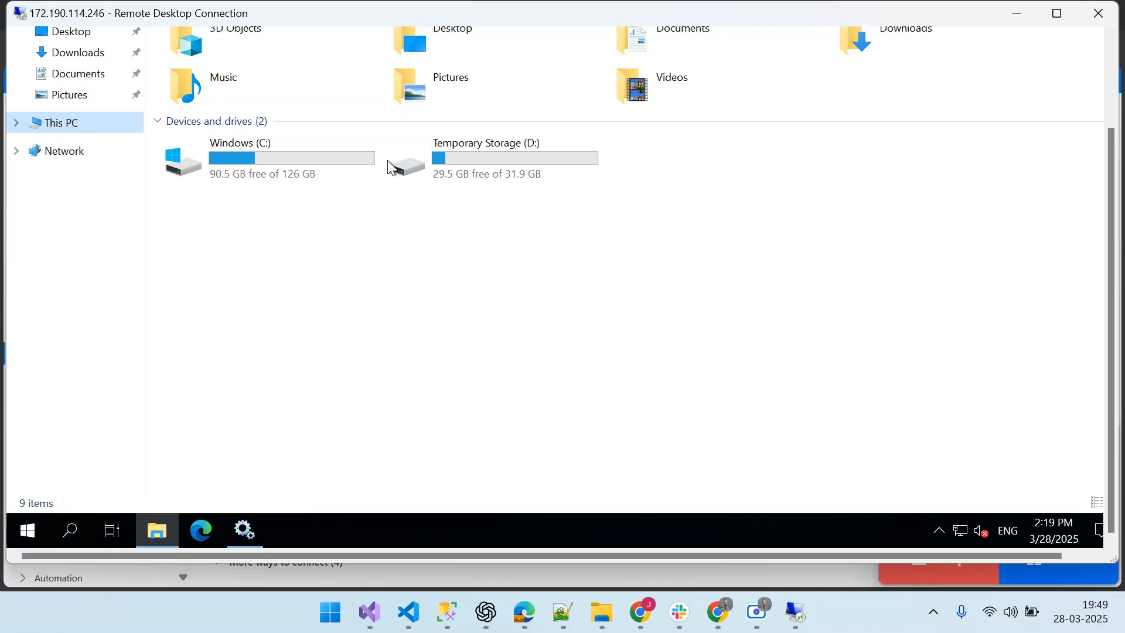
{"action": "double_click", "coordinate": [473, 149]}
{"action": "left_click_drag", "start_coordinate": [1112, 150], "coordinate": [1112, 73]}
{"action": "left_click", "coordinate": [150, 70]}
- Open the work folder on the Windows (C:) drive and examine the pipeline agent's folders in it
{"action": "double_click", "coordinate": [265, 258]}
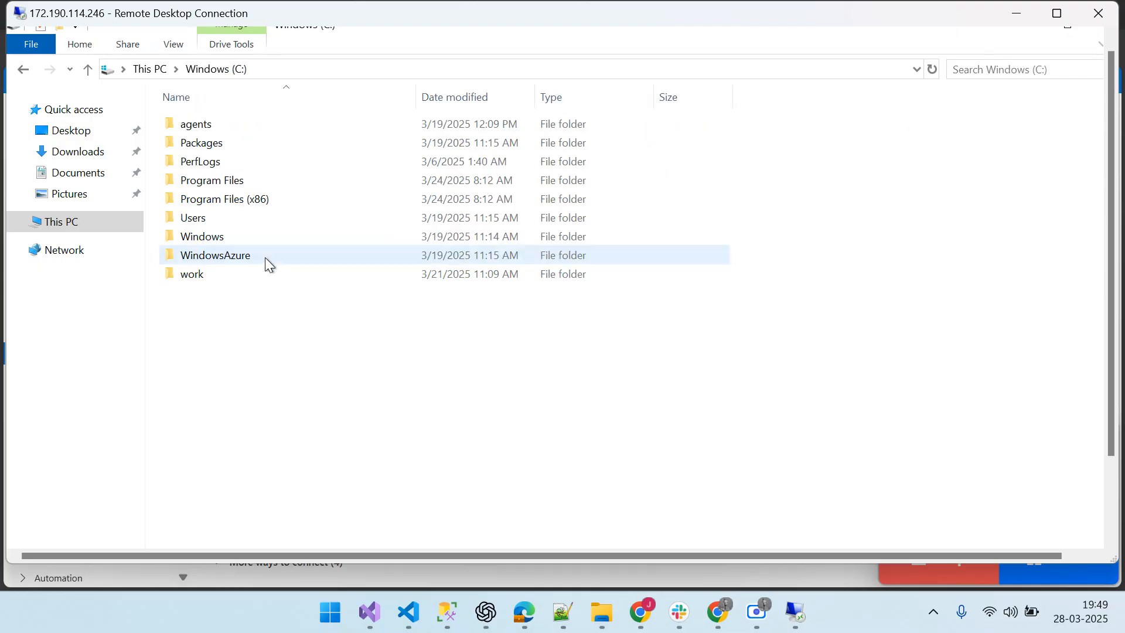
{"action": "double_click", "coordinate": [236, 273]}
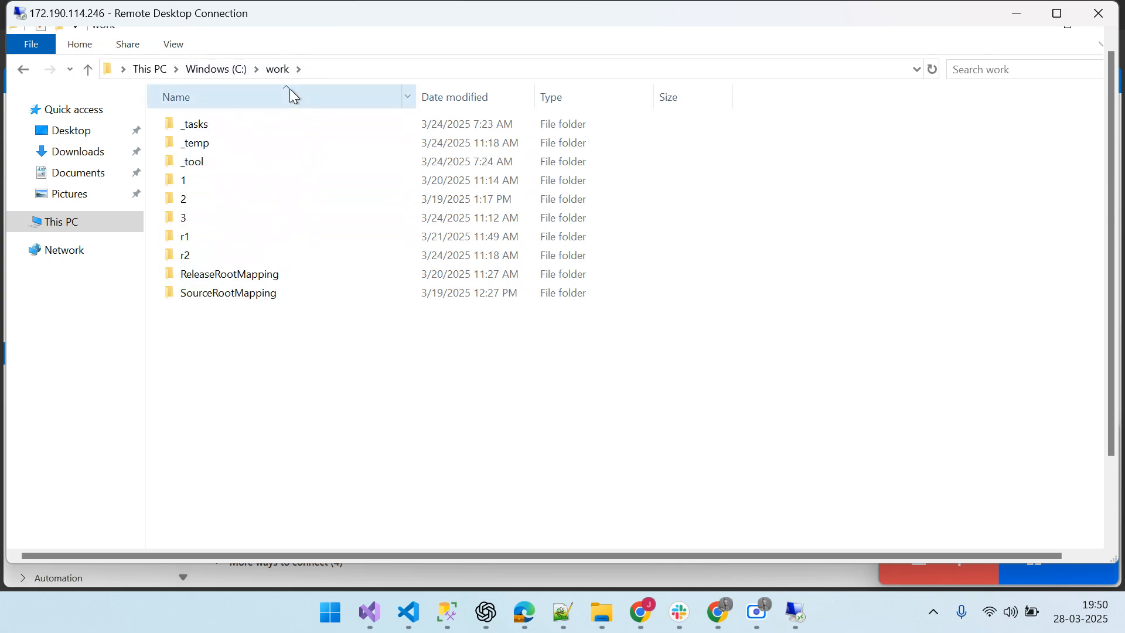
{"action": "left_click_drag", "start_coordinate": [287, 351], "coordinate": [189, 120]}
{"action": "left_click", "coordinate": [329, 374]}
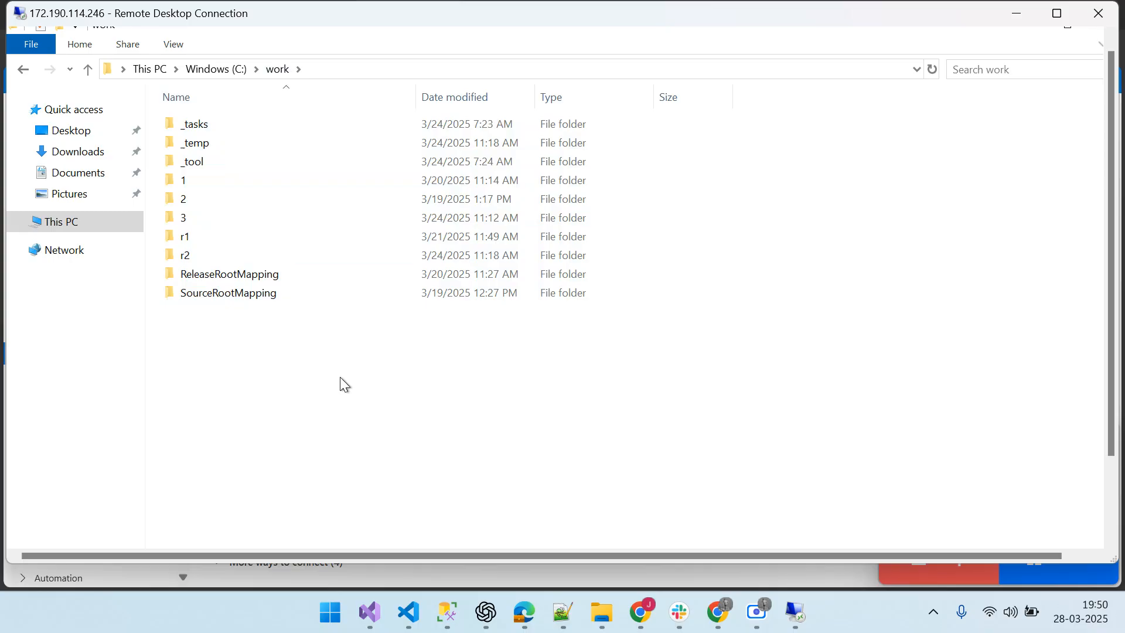
- Switch back to the browser's Azure DevOps page and open the SampleProject-ASP.NET Core-CI pipeline for editing
{"action": "left_click", "coordinate": [523, 612]}
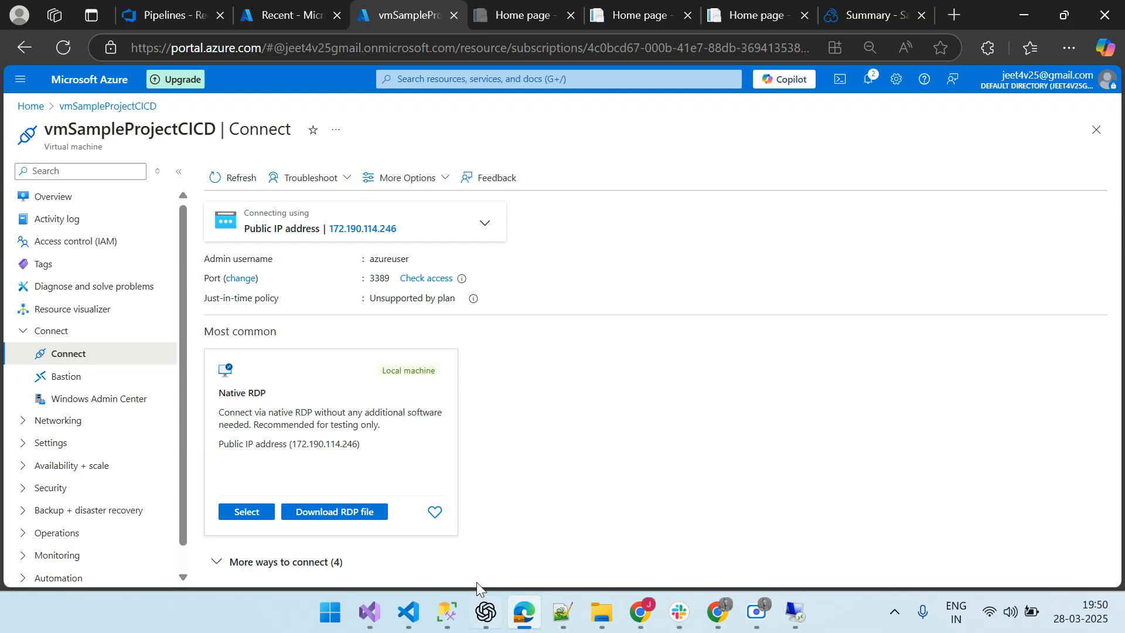
{"action": "left_click", "coordinate": [279, 19]}
{"action": "left_click", "coordinate": [167, 15]}
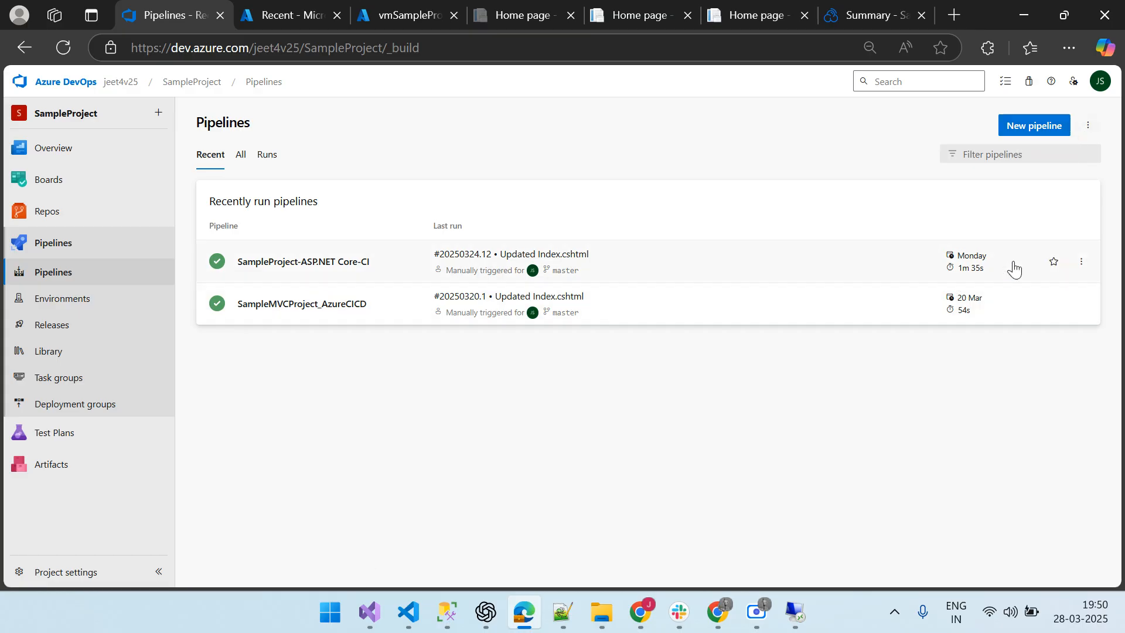
{"action": "left_click", "coordinate": [1081, 262]}
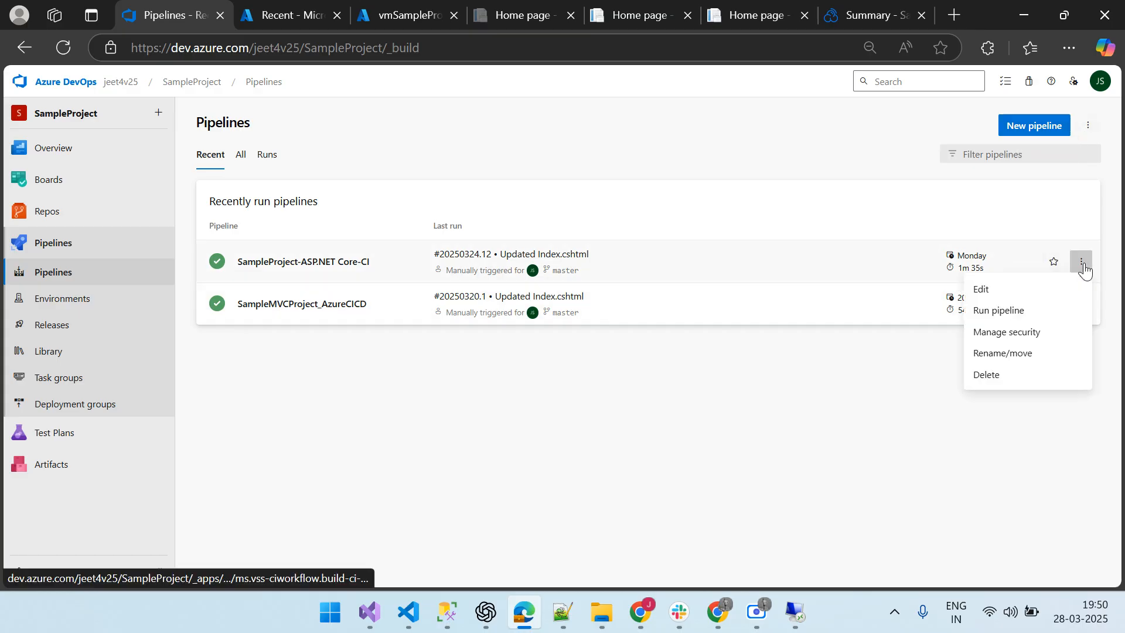
{"action": "left_click", "coordinate": [1013, 296]}
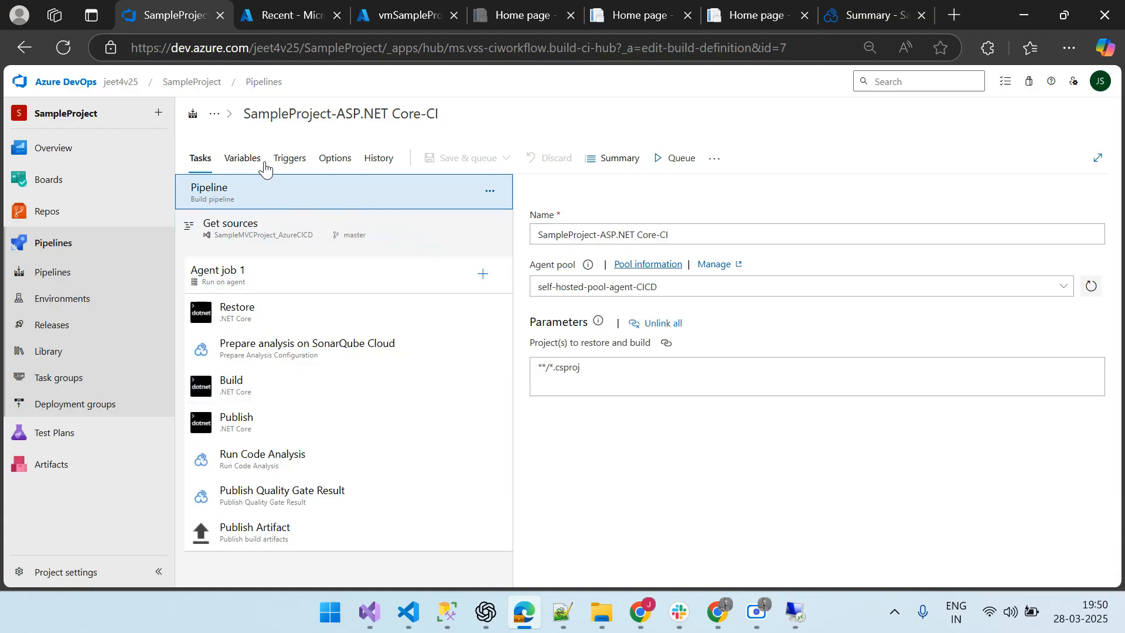
- Review the pipeline's triggers, variables and Get sources settings, and return to its continuous integration trigger
{"action": "left_click", "coordinate": [287, 165]}
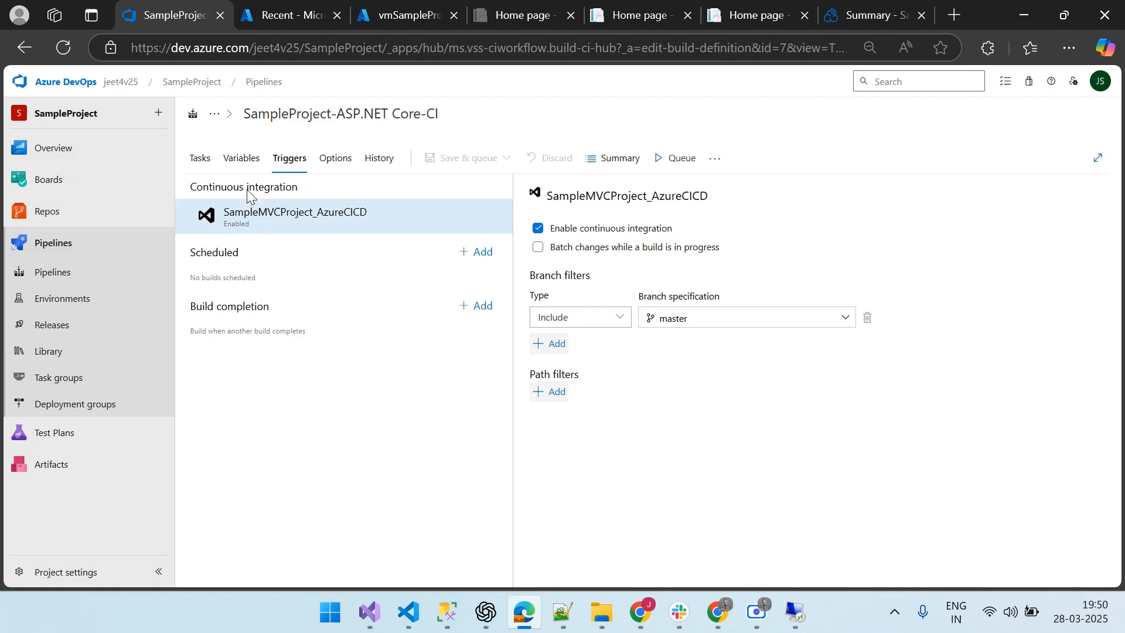
{"action": "left_click", "coordinate": [245, 166]}
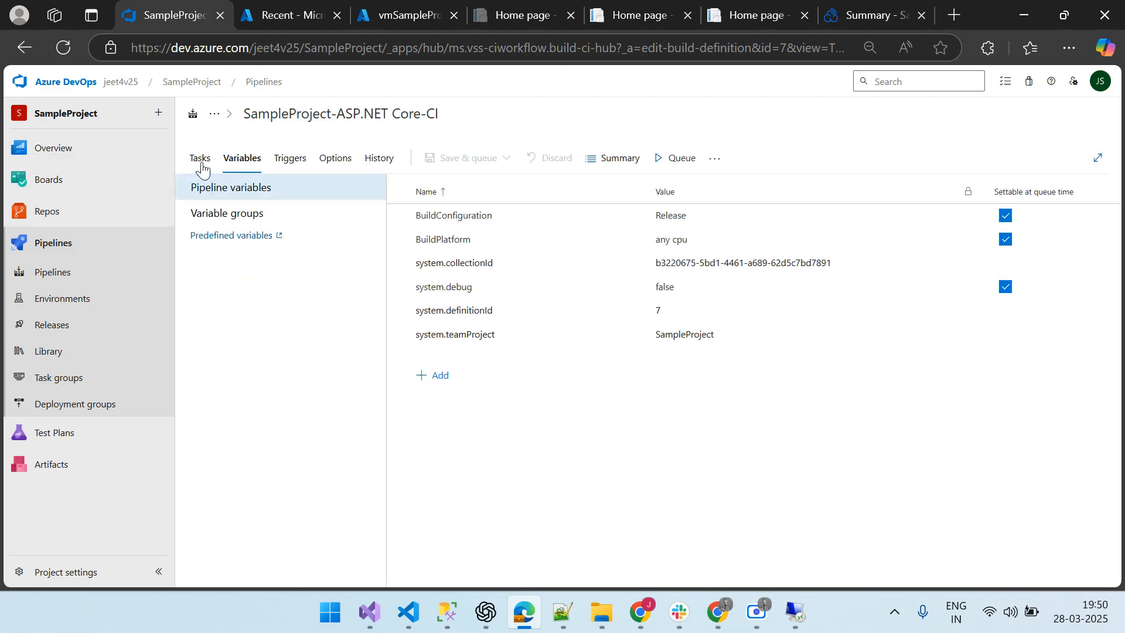
{"action": "left_click", "coordinate": [200, 164]}
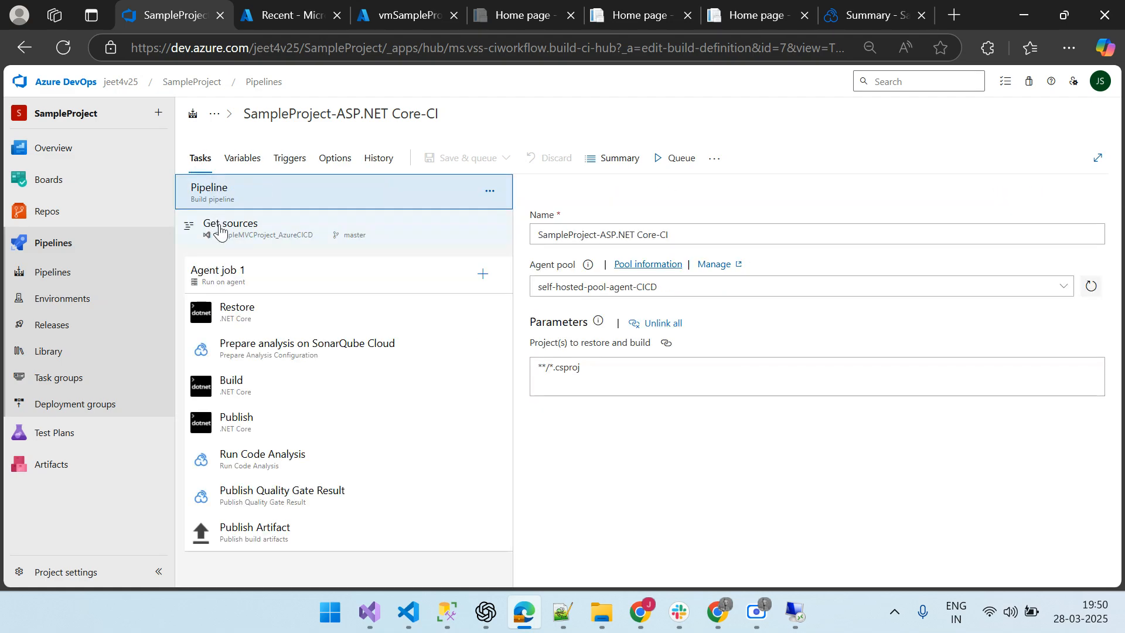
{"action": "left_click", "coordinate": [246, 232]}
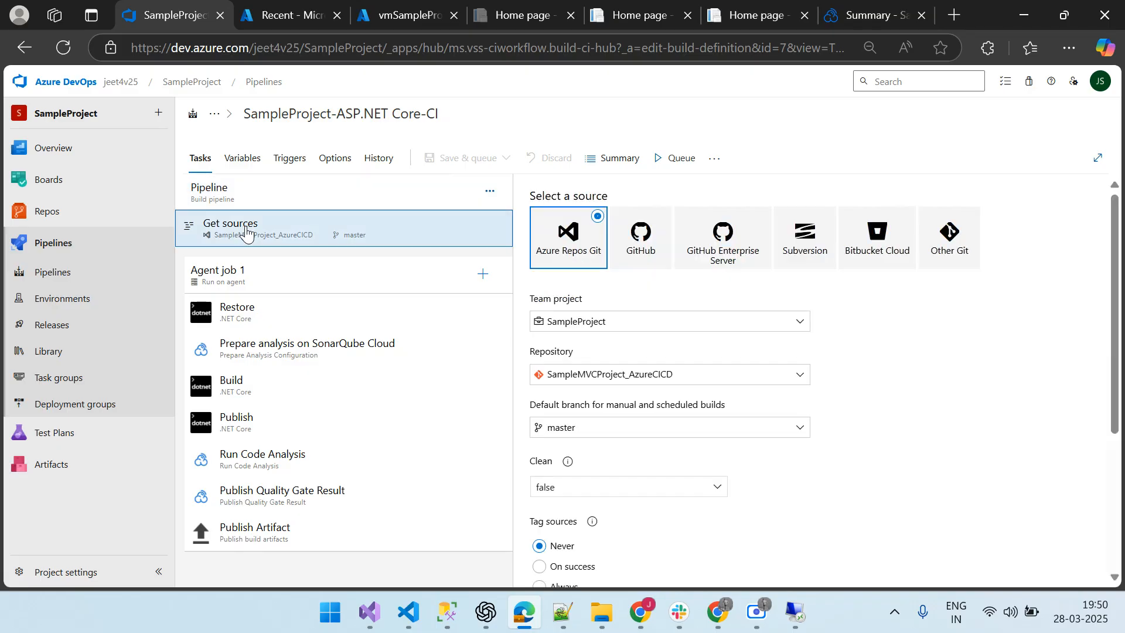
{"action": "left_click", "coordinate": [290, 160]}
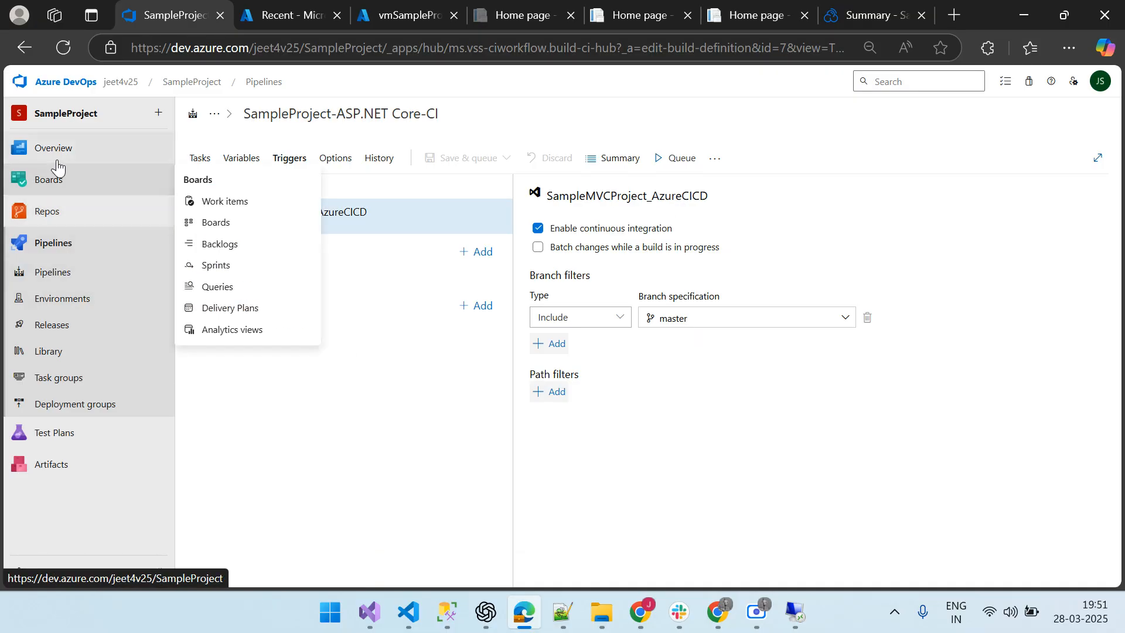
- Open Index.cshtml from the Pages folder of the SampleMVCProject_AzureCICD repository and go to the end of its last message line
{"action": "left_click", "coordinate": [51, 215]}
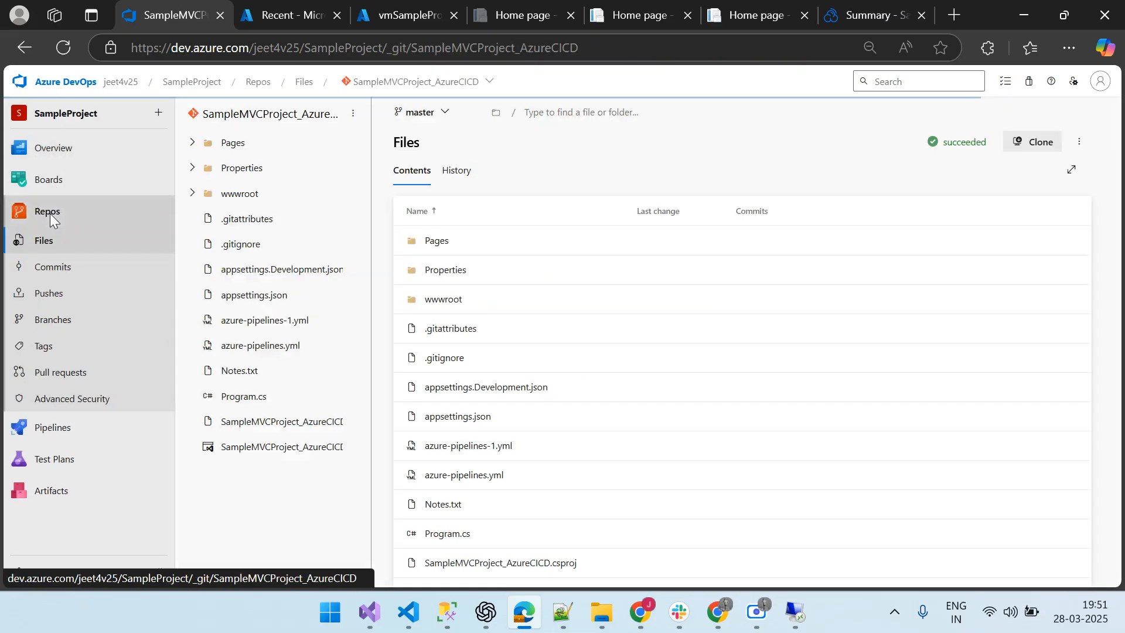
{"action": "left_click", "coordinate": [228, 144]}
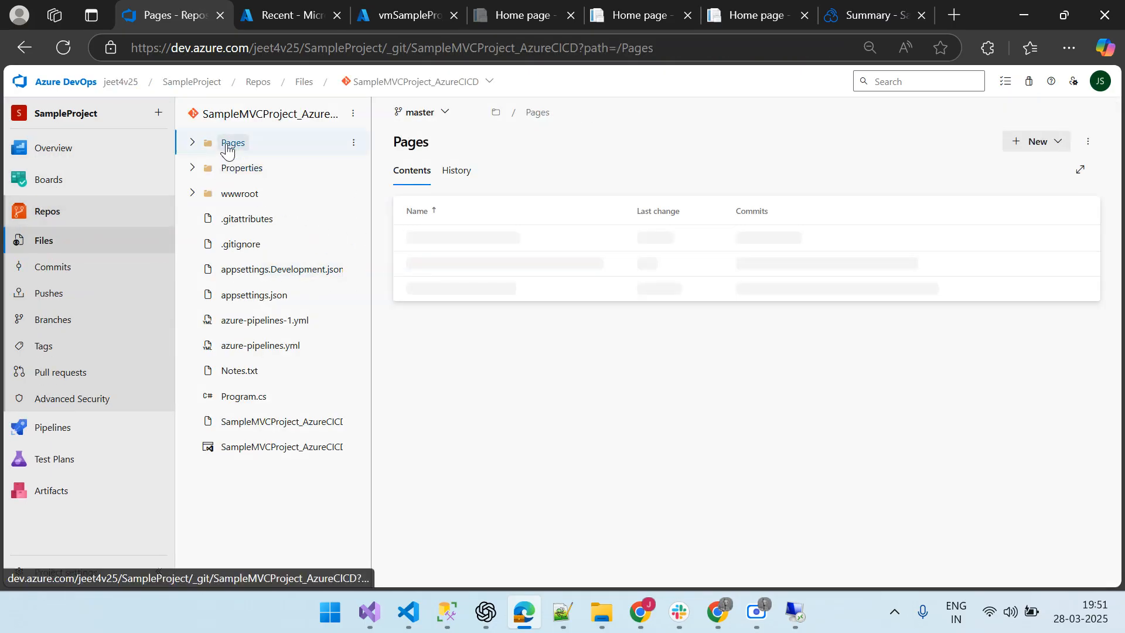
{"action": "left_click", "coordinate": [262, 294]}
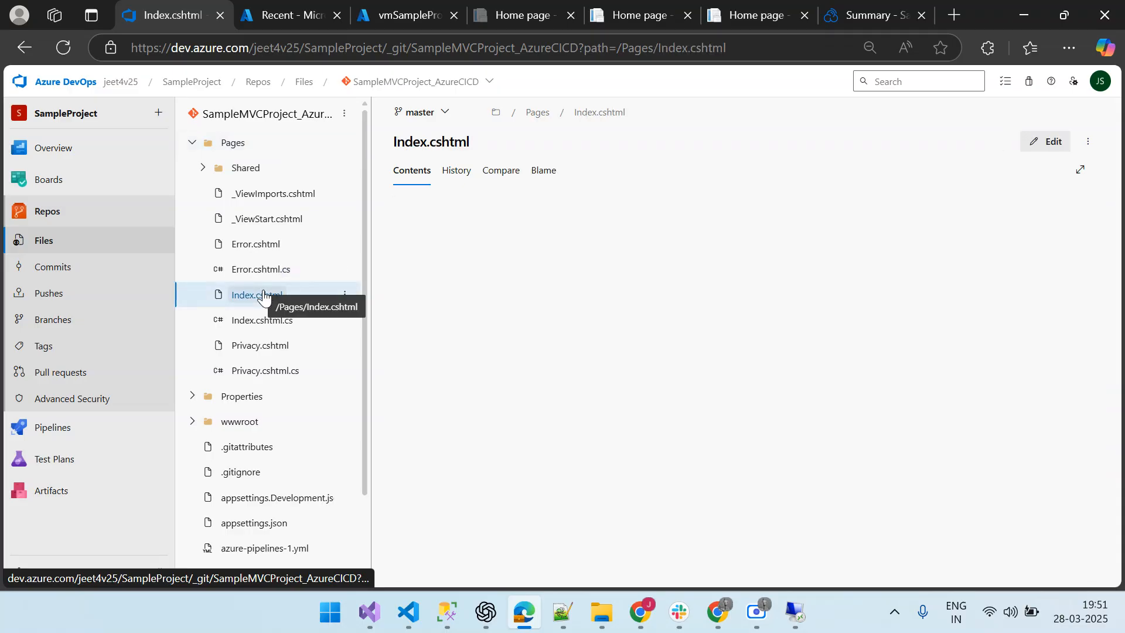
{"action": "left_click_drag", "start_coordinate": [440, 359], "coordinate": [857, 360]}
{"action": "left_click", "coordinate": [857, 361]}
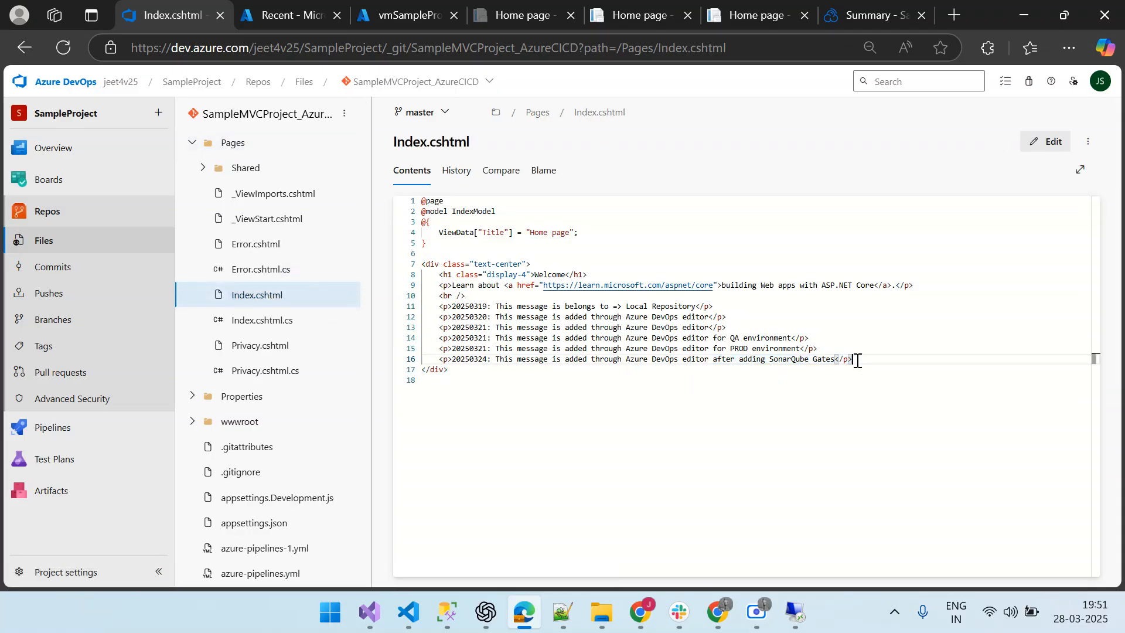
- Start editing Index.cshtml, duplicate the last message line and change the copy's date to 20250328
{"action": "left_click", "coordinate": [1043, 143]}
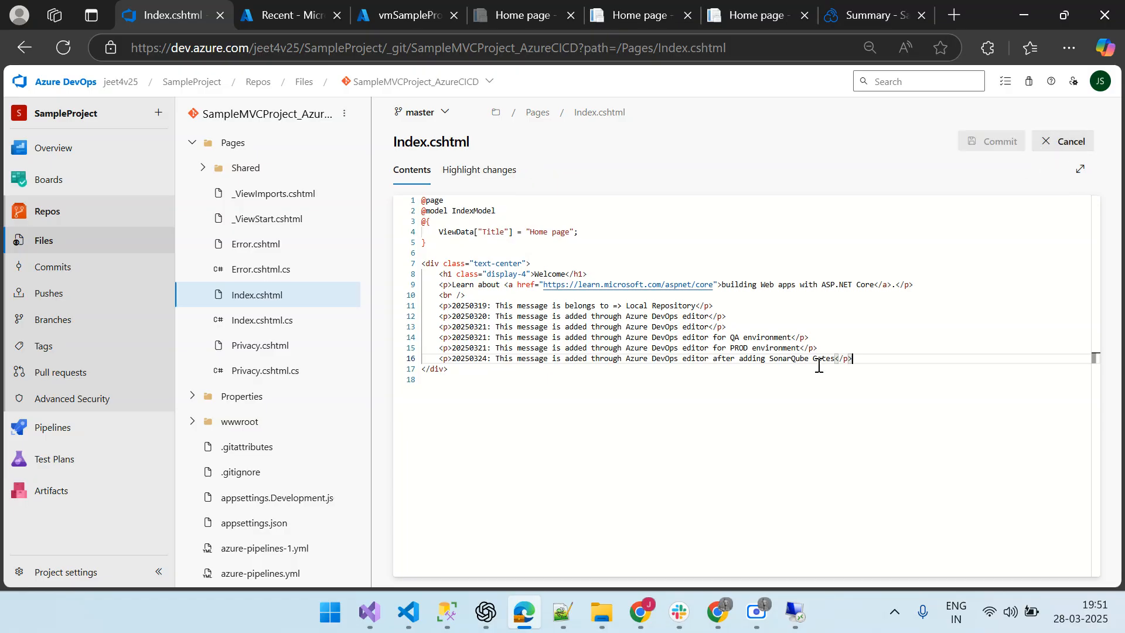
{"action": "key", "text": "shift+alt+Down"}
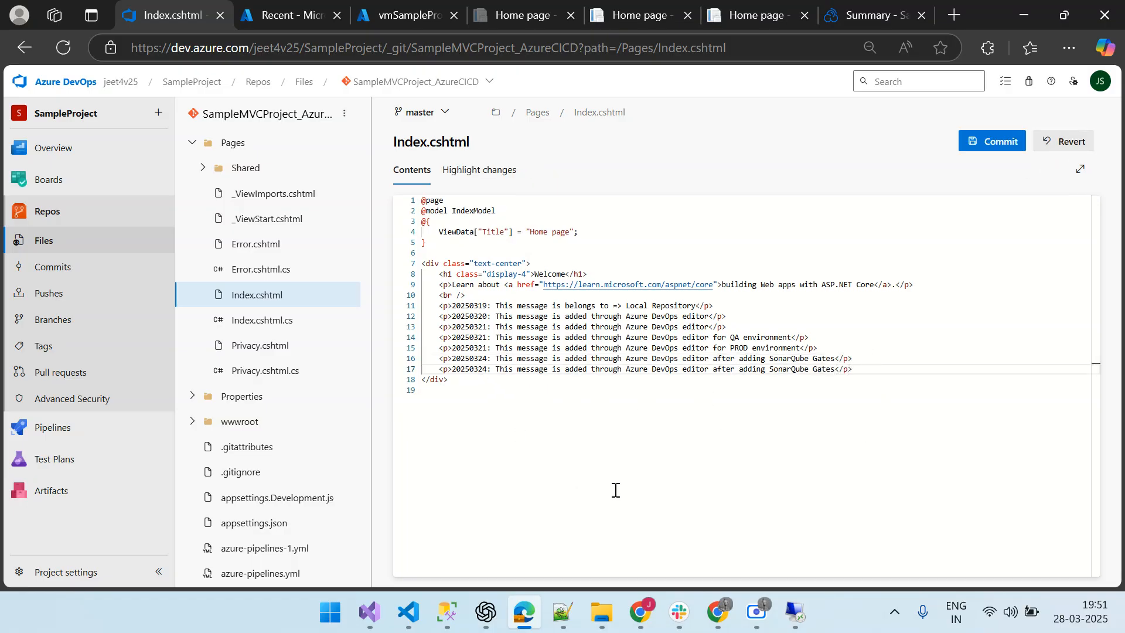
{"action": "key", "text": "Delete"}
{"action": "type", "text": "8"}
- Replace "after adding SonarQube Gates" in the new message line with "to demo the CI pipeline"
{"action": "key", "text": "ctrl+Right"}
{"action": "key", "text": "ctrl+Right"}
{"action": "key", "text": "ctrl+shift+Right"}
{"action": "key", "text": "ctrl+shift+Right"}
{"action": "key", "text": "ctrl+shift+Right"}
{"action": "key", "text": "ctrl+shift+Right"}
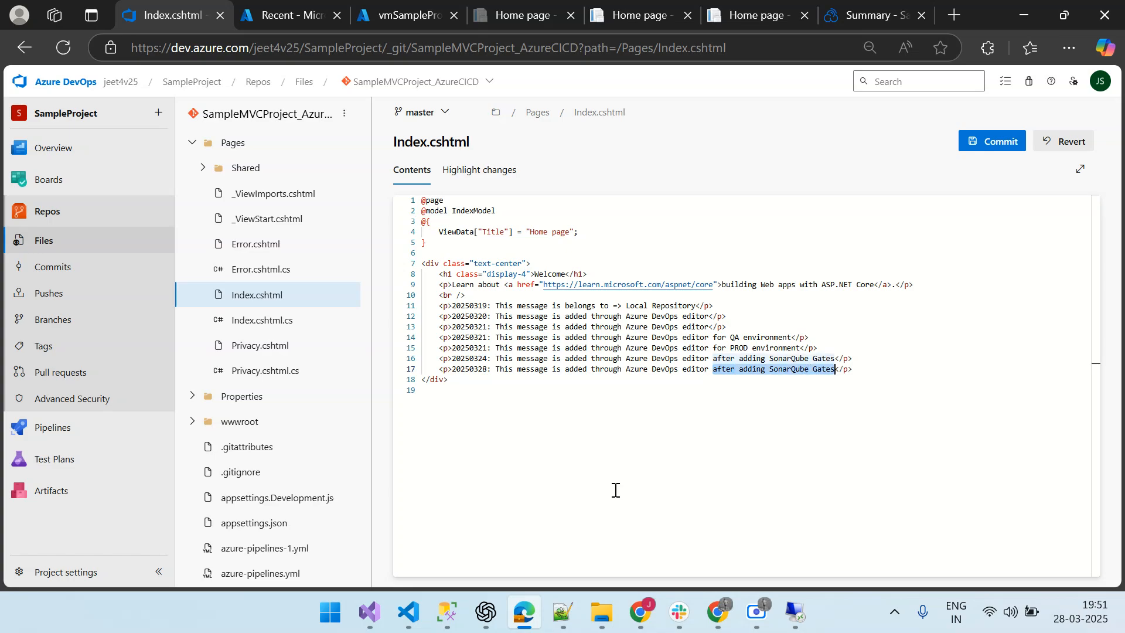
{"action": "type", "text": "to demo the CI"}
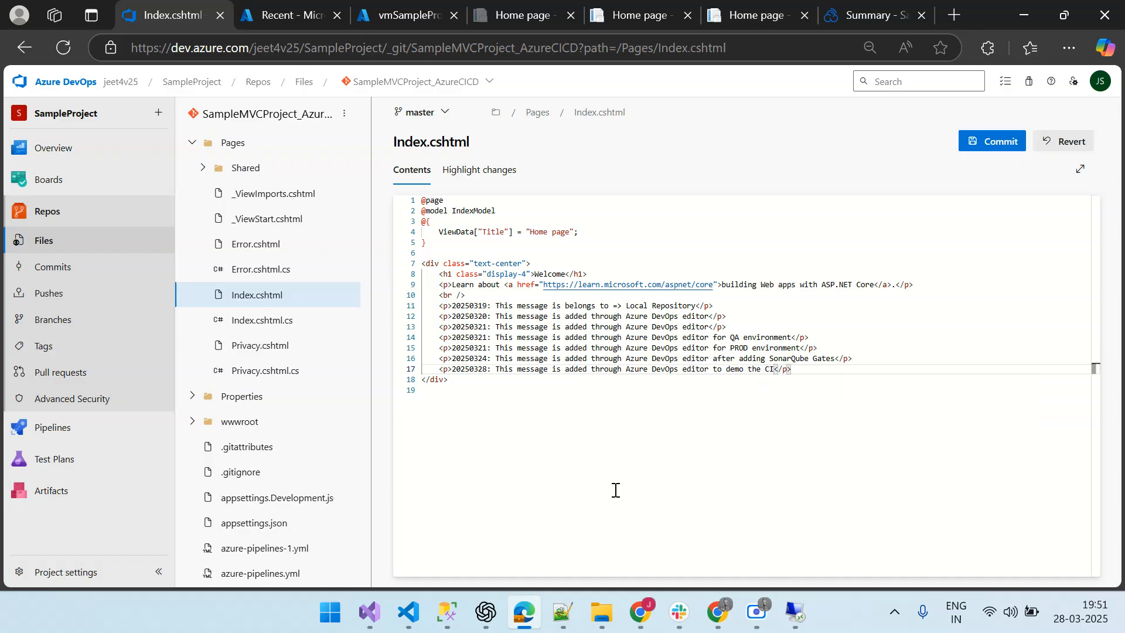
{"action": "type", "text": " pipeline."}
{"action": "key", "text": "BackSpace"}
- Commit the Index.cshtml change to the master branch with the comment "Updated Index.cshtml"
{"action": "left_click", "coordinate": [983, 142]}
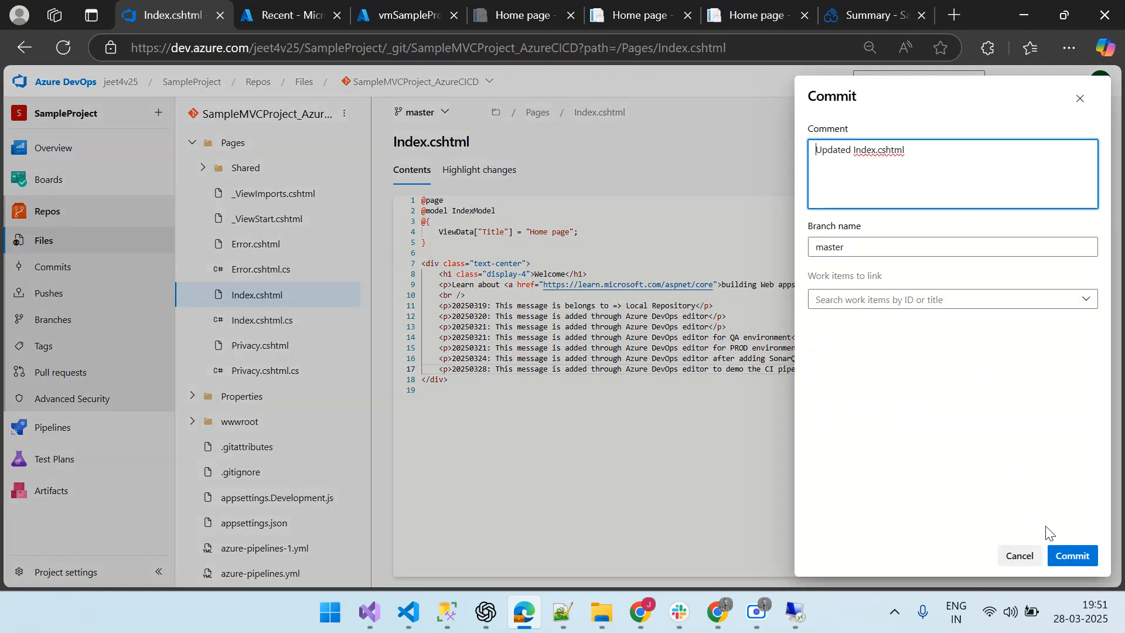
{"action": "left_click", "coordinate": [899, 242]}
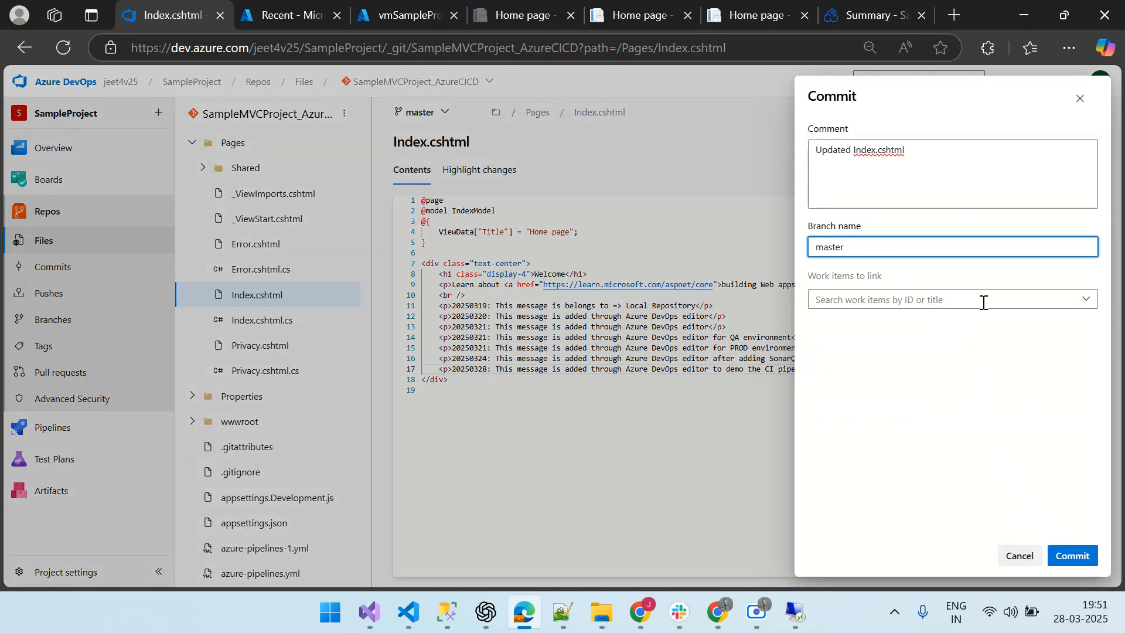
{"action": "left_click", "coordinate": [1075, 558]}
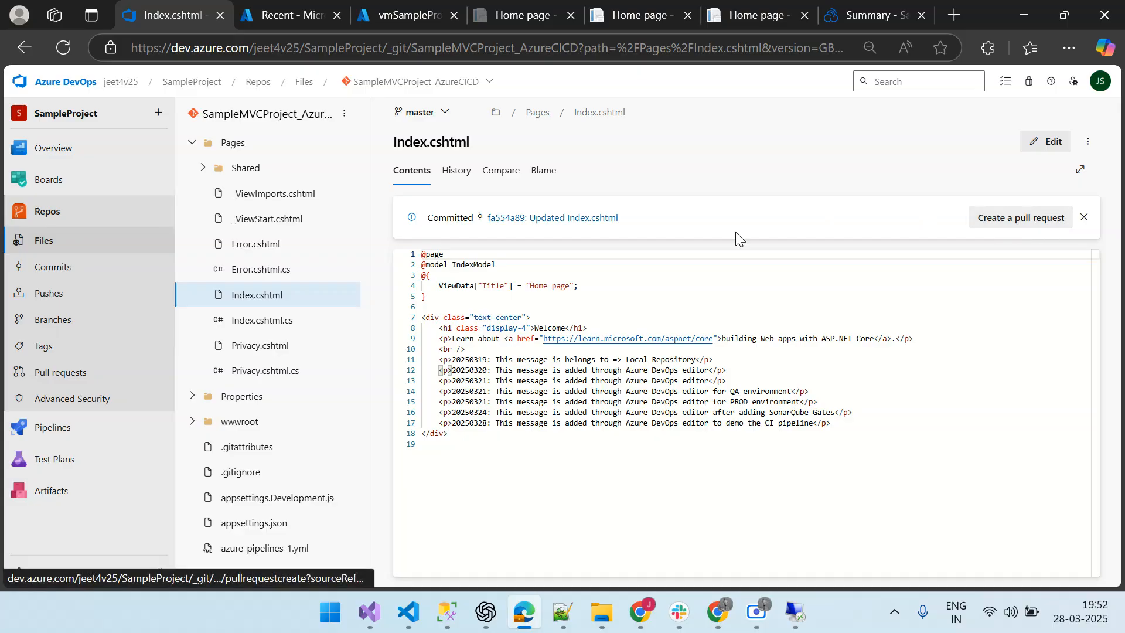
- Check the committed message line in a duplicate browser tab, close that tab and dismiss the commit notification
{"action": "right_click", "coordinate": [181, 16]}
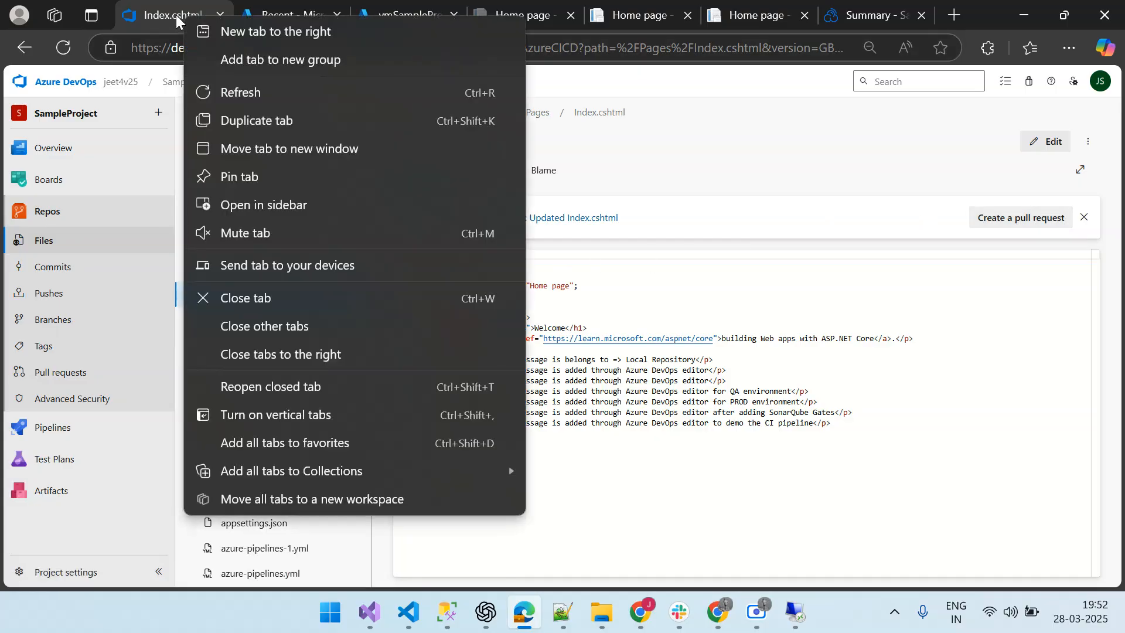
{"action": "left_click", "coordinate": [237, 120]}
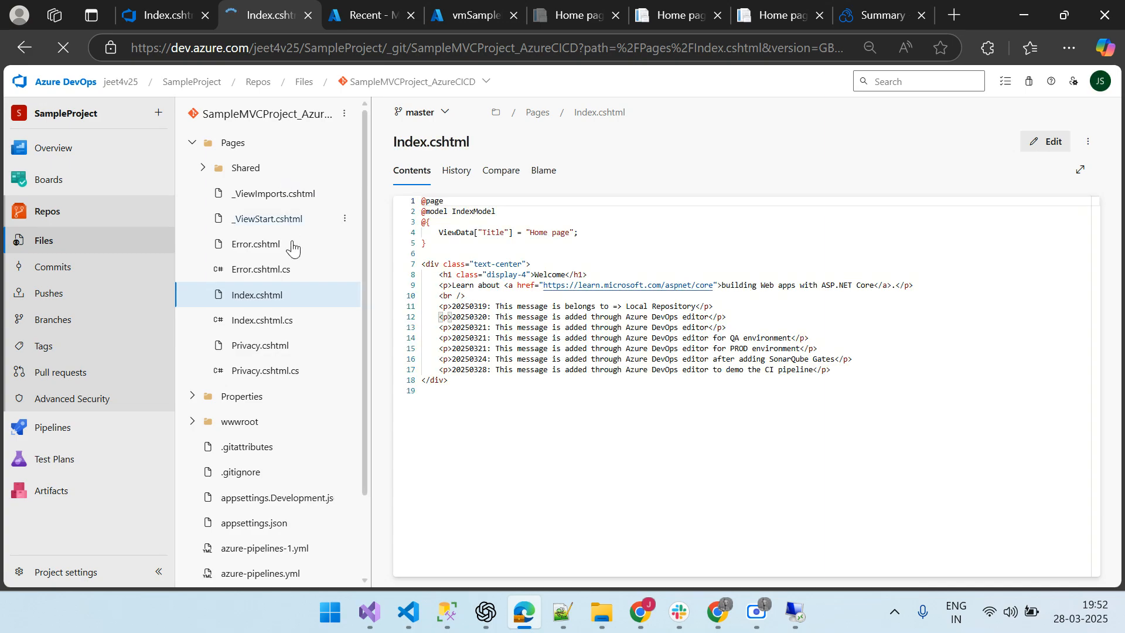
{"action": "left_click_drag", "start_coordinate": [561, 370], "coordinate": [841, 375]}
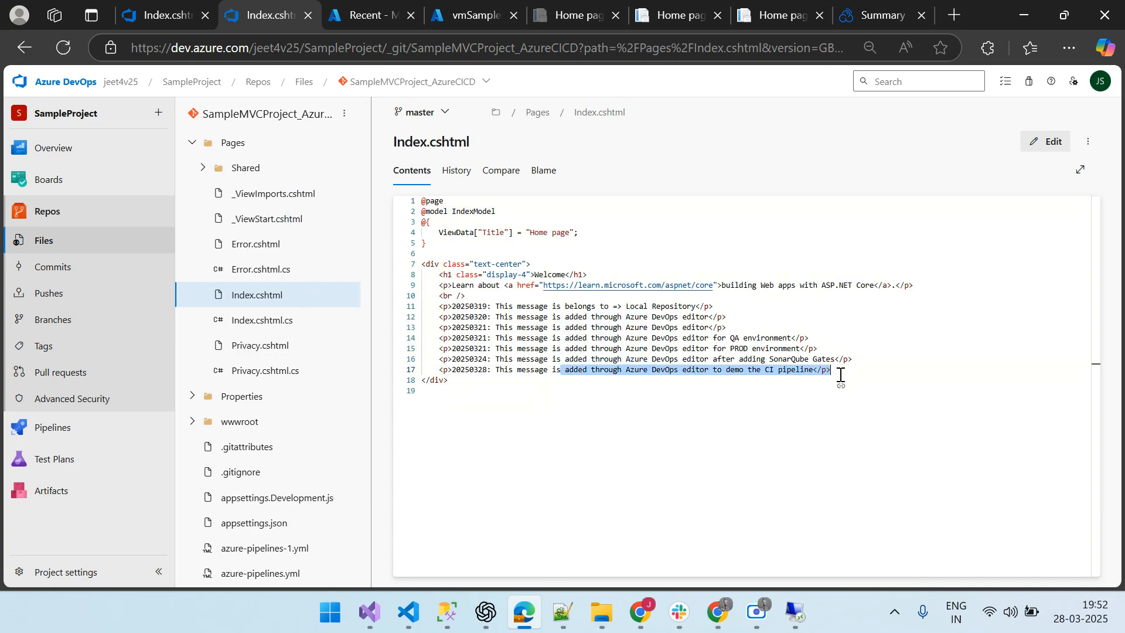
{"action": "middle_click", "coordinate": [267, 11]}
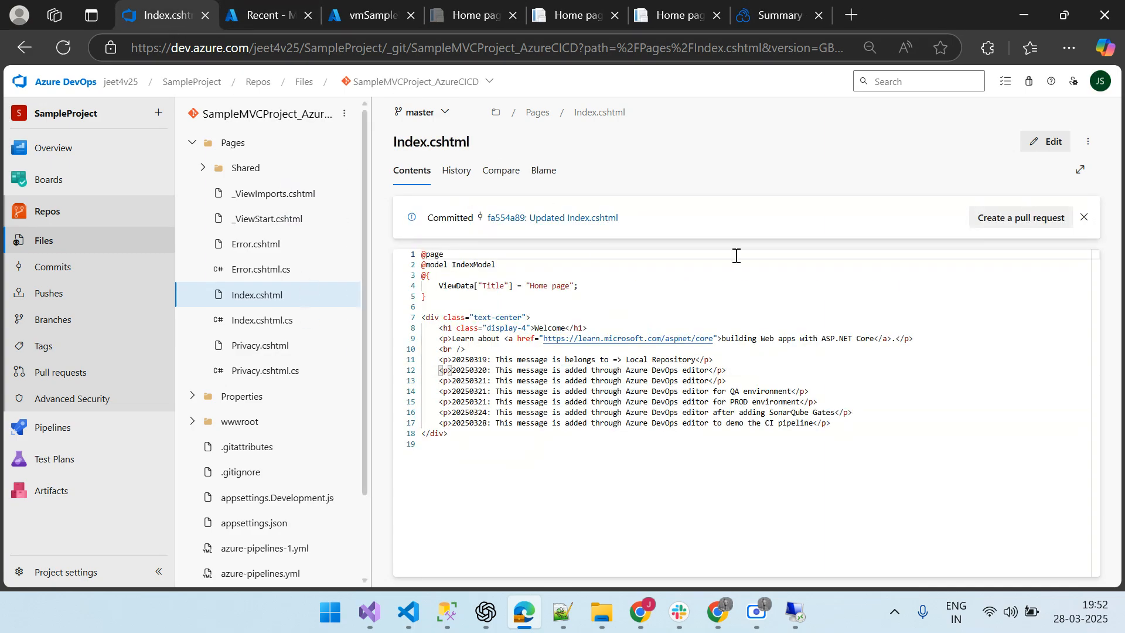
{"action": "left_click", "coordinate": [1084, 218]}
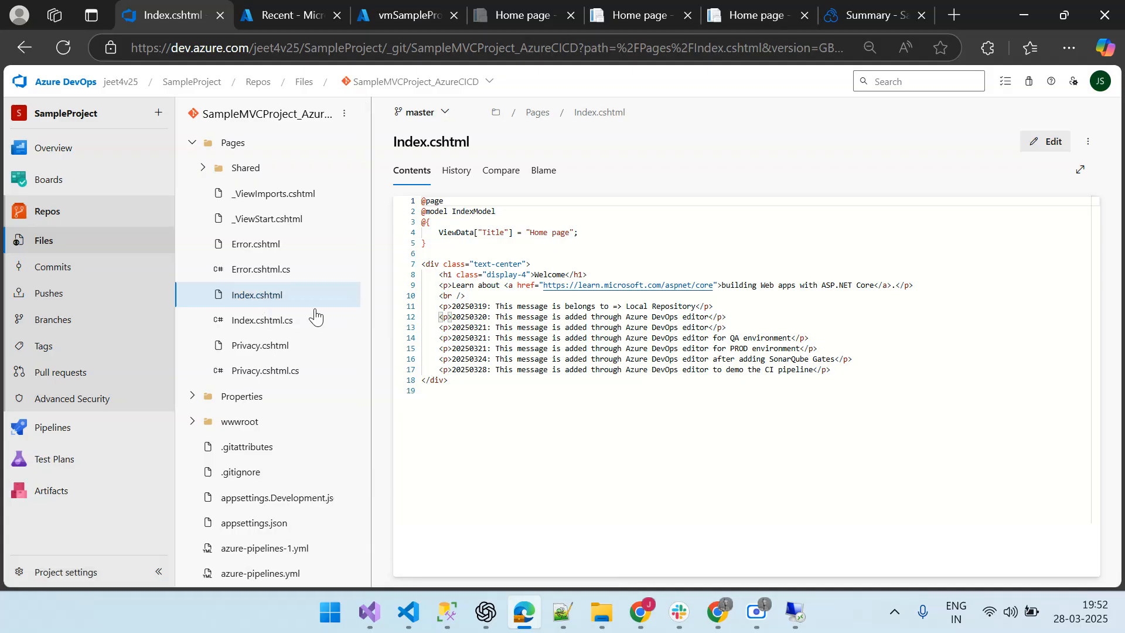
- Open the newest run of the SampleProject-ASP.NET Core-CI pipeline and view its agent job log
{"action": "left_click", "coordinate": [65, 427]}
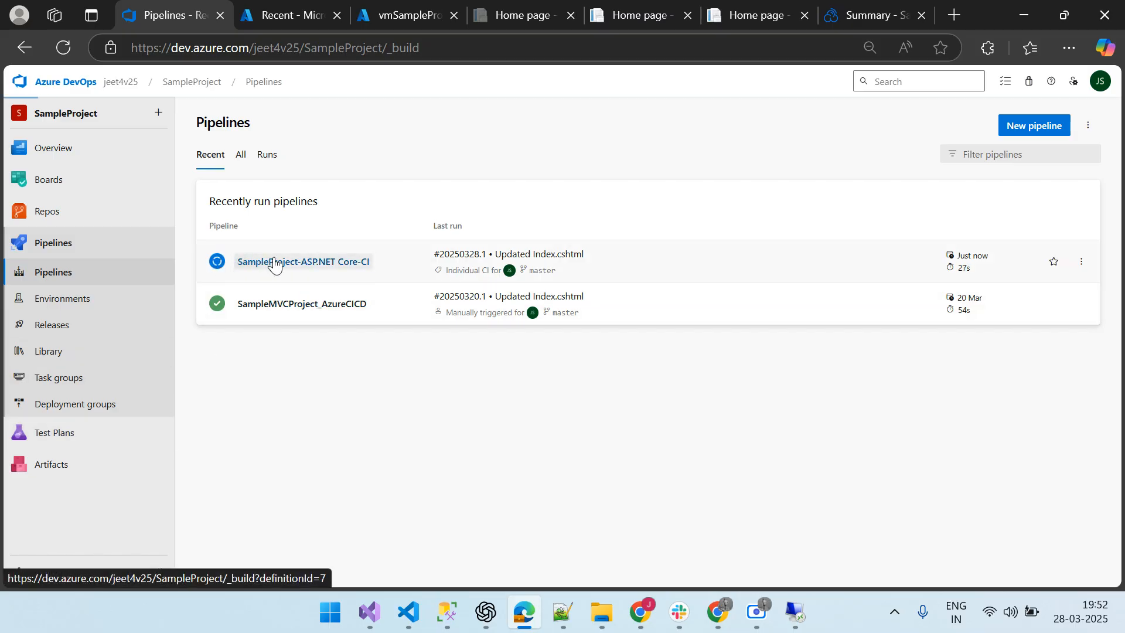
{"action": "left_click", "coordinate": [275, 264]}
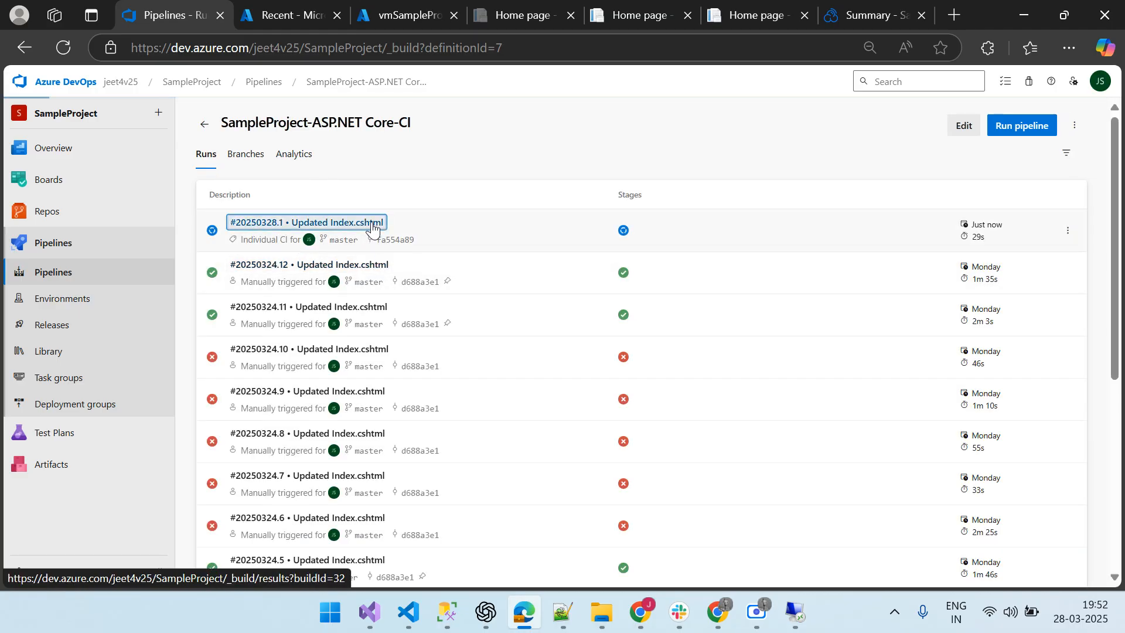
{"action": "left_click", "coordinate": [373, 228]}
{"action": "left_click", "coordinate": [287, 396]}
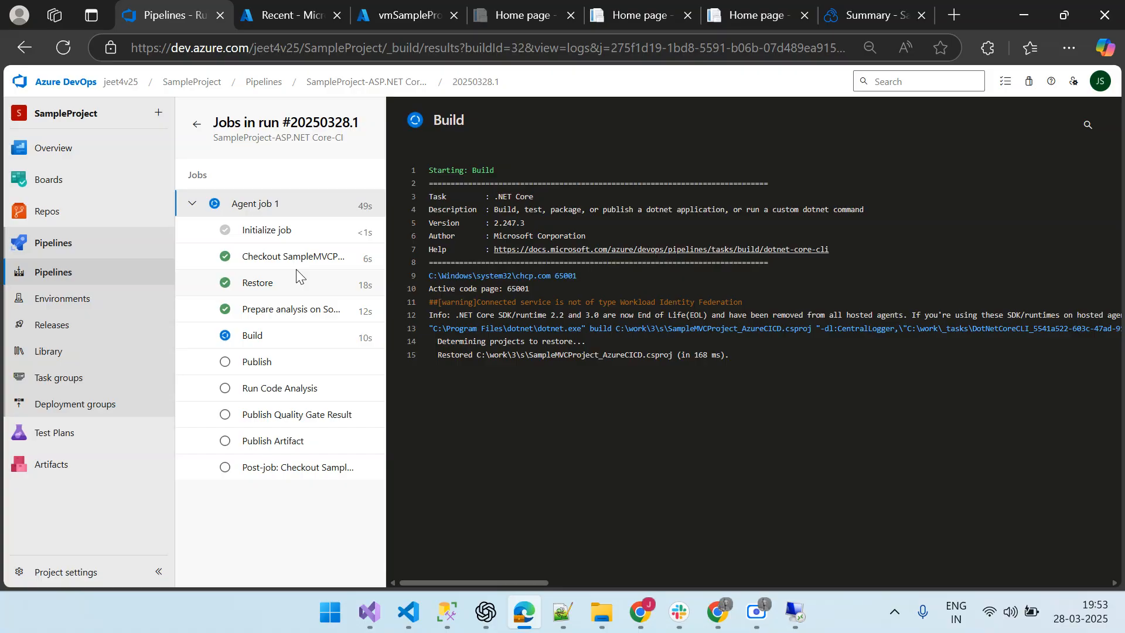
- Examine the logs of the SonarQube analysis preparation, Build and Publish tasks, and highlight the publish output path
{"action": "left_click", "coordinate": [296, 312]}
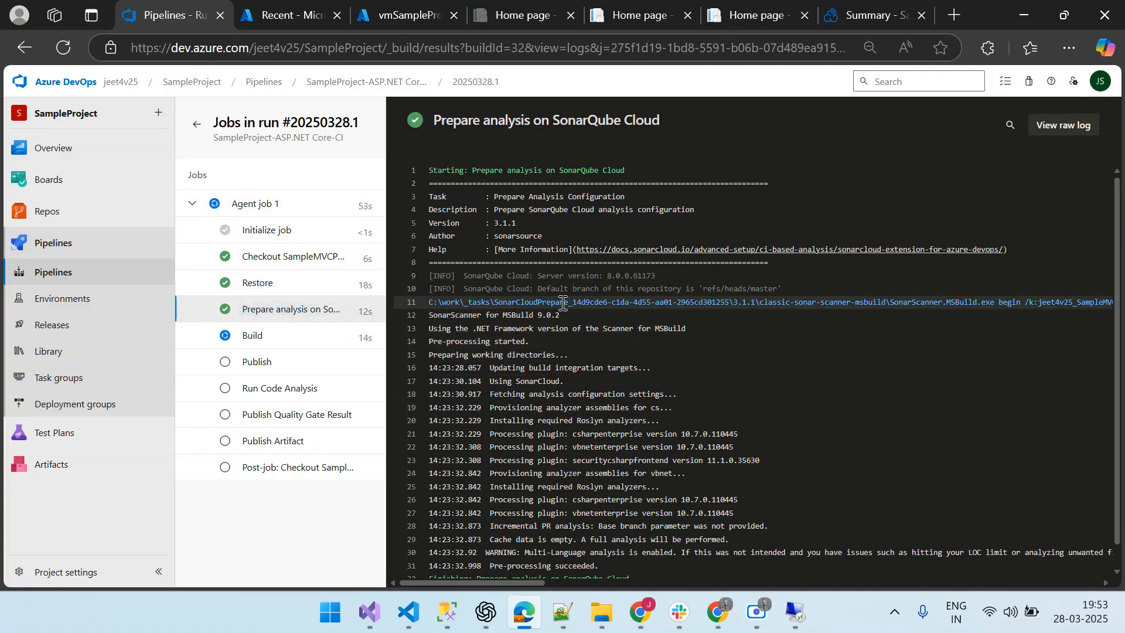
{"action": "scroll", "coordinate": [703, 495], "scroll_direction": "down", "scroll_amount": 1}
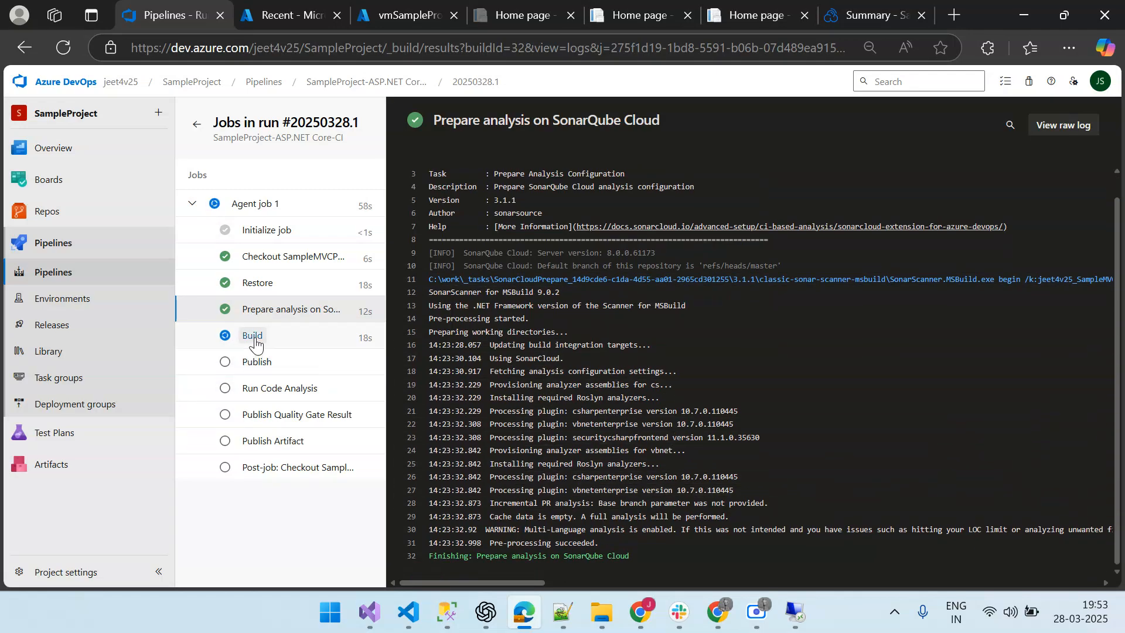
{"action": "left_click", "coordinate": [254, 340]}
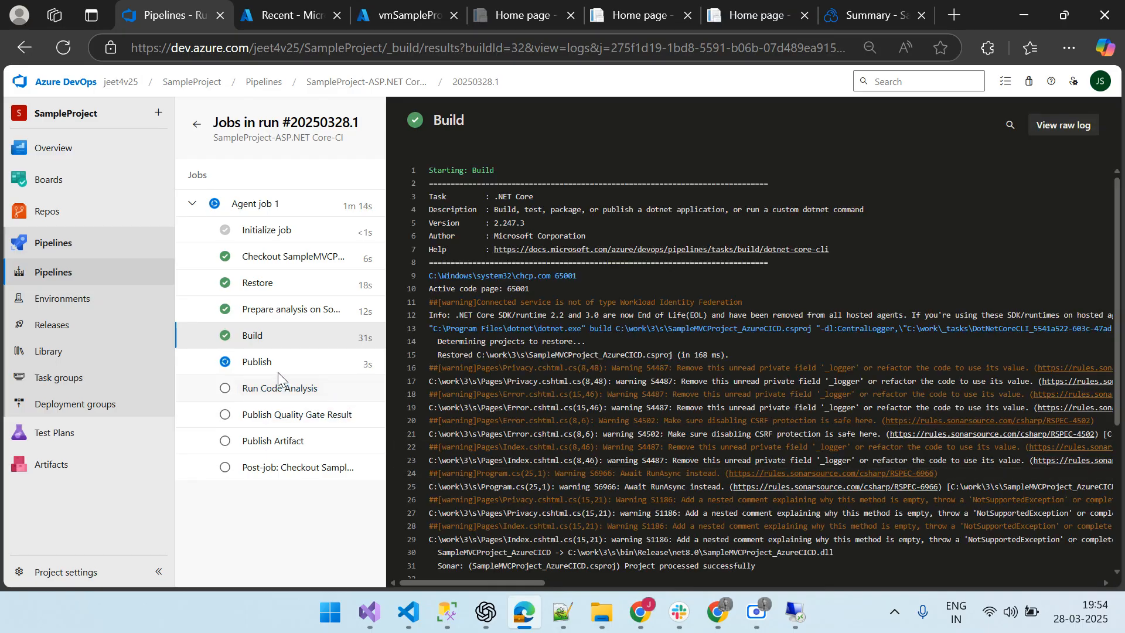
{"action": "left_click", "coordinate": [301, 366]}
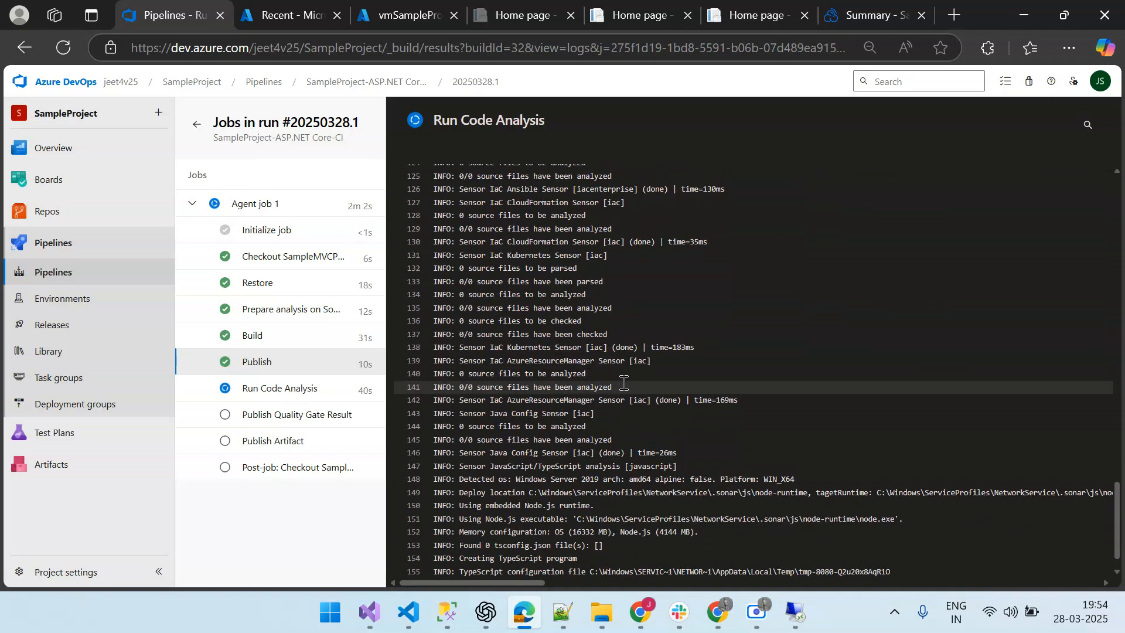
{"action": "left_click", "coordinate": [249, 362]}
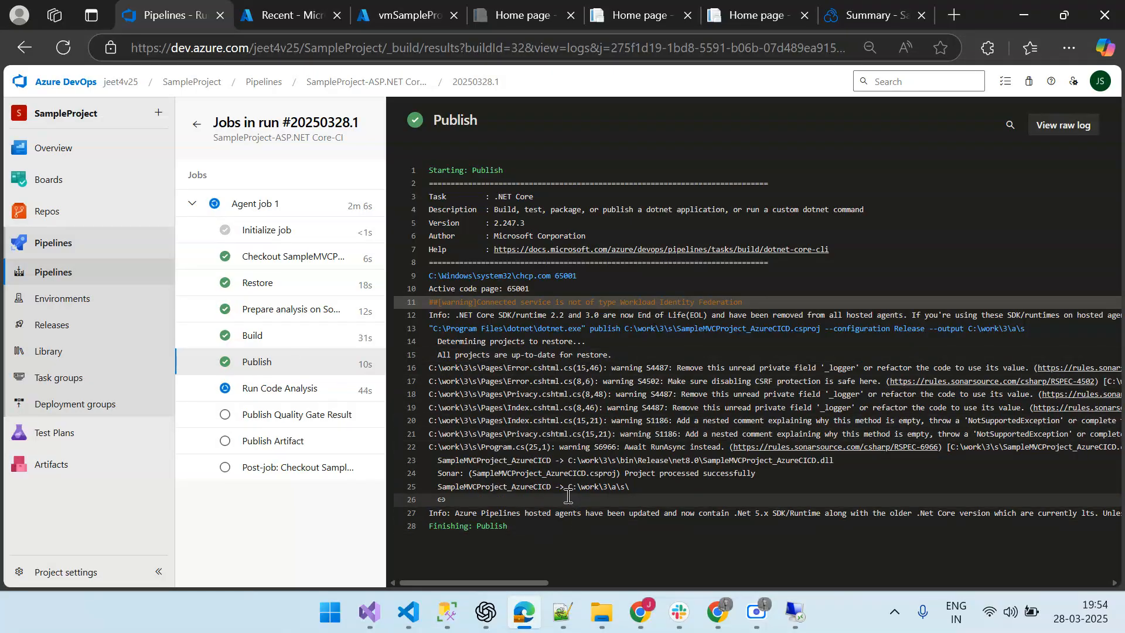
{"action": "left_click_drag", "start_coordinate": [567, 491], "coordinate": [632, 491]}
- Switch to the Remote Desktop session, sort the work folder by date modified and open the published archive at C:\work\3\a\s
{"action": "left_click", "coordinate": [791, 612]}
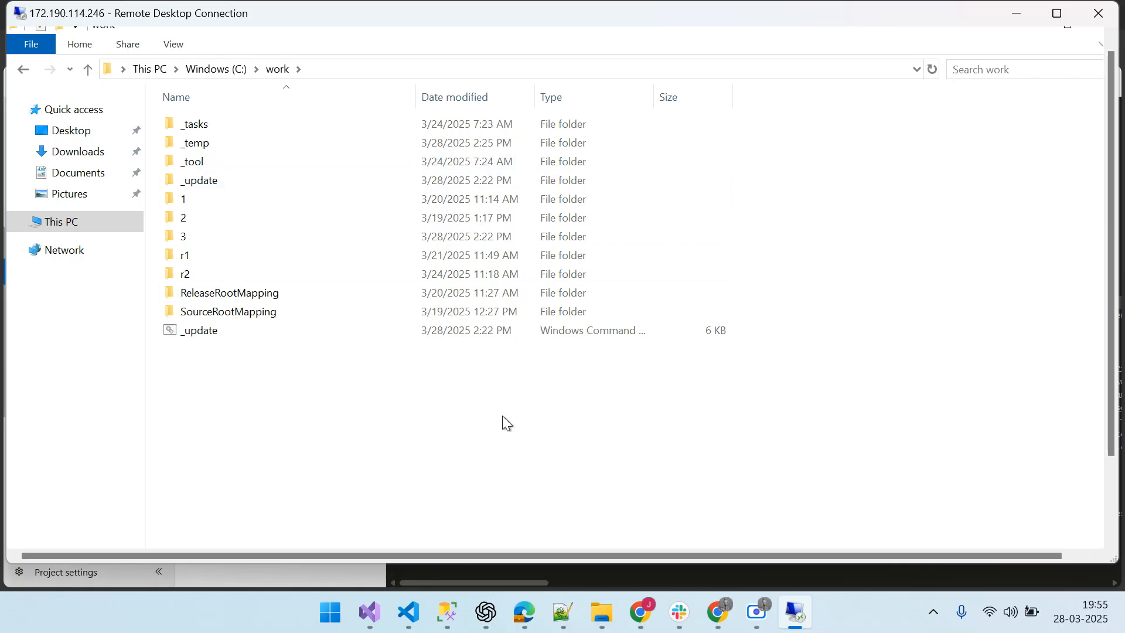
{"action": "left_click", "coordinate": [449, 97]}
{"action": "left_click", "coordinate": [216, 161]}
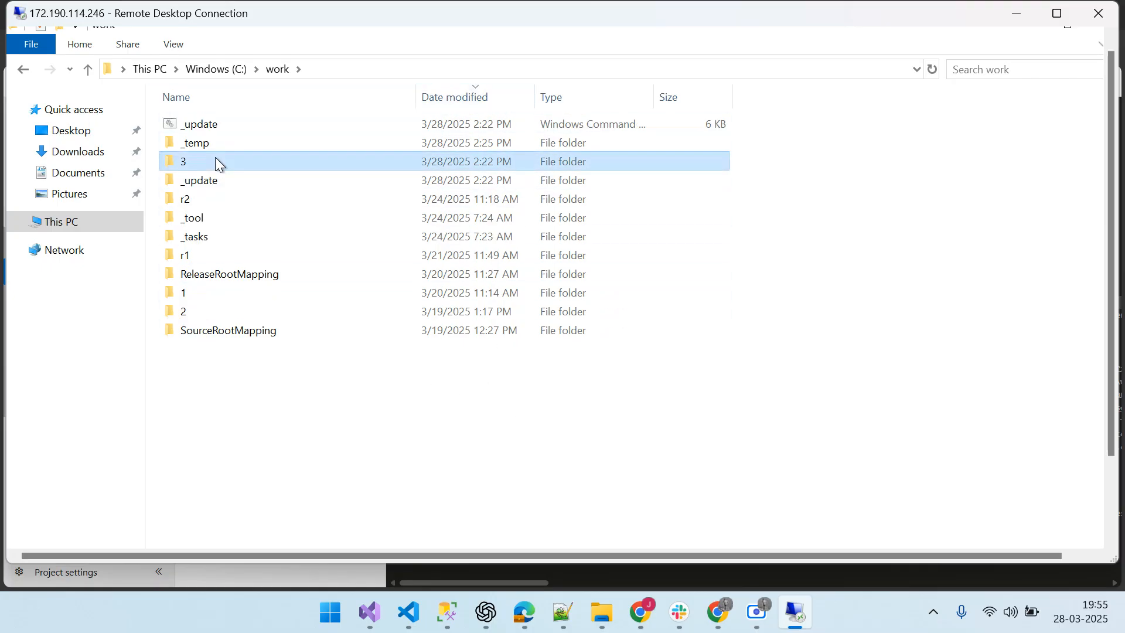
{"action": "double_click", "coordinate": [187, 164]}
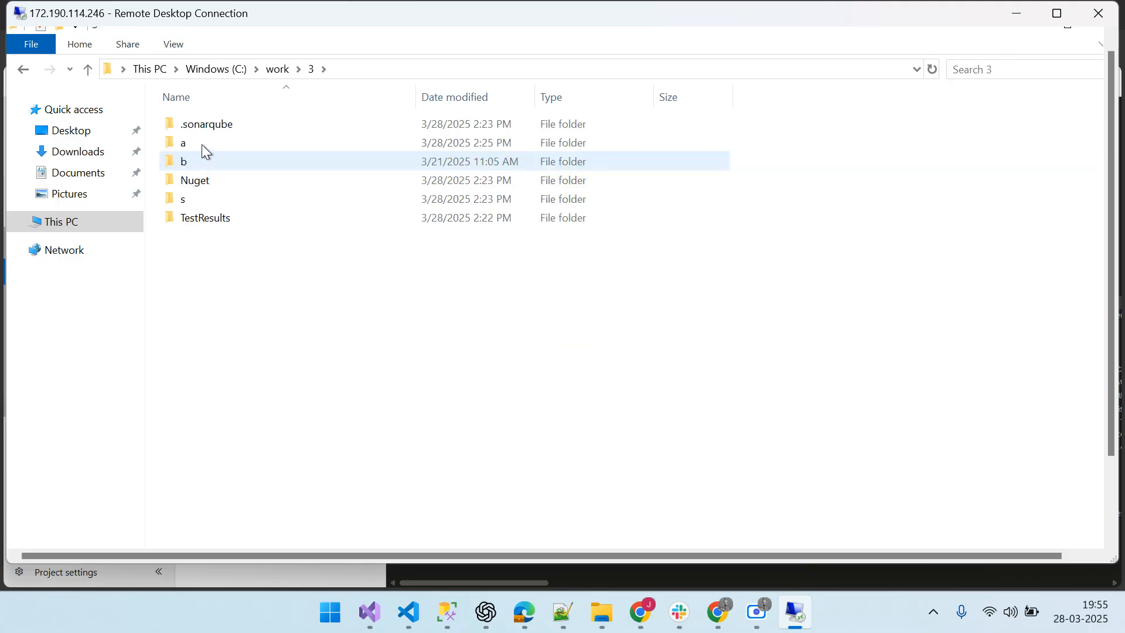
{"action": "double_click", "coordinate": [202, 145]}
{"action": "double_click", "coordinate": [201, 144]}
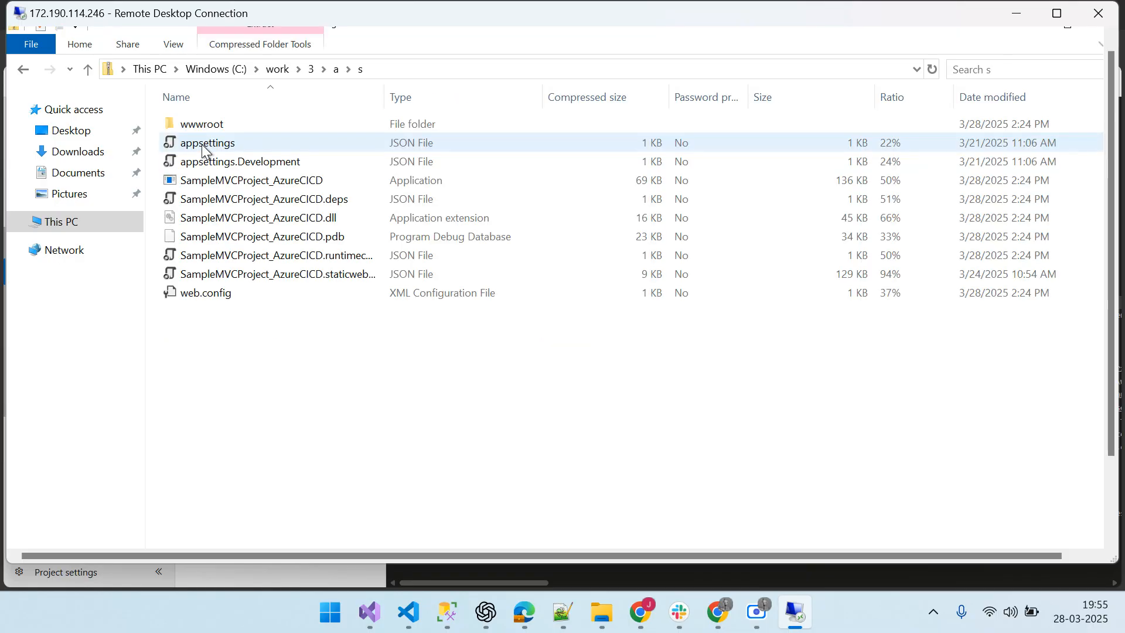
- Adjust the Name and Type column widths to inspect the published files and their modified dates, and minimize the Remote Desktop session
{"action": "left_click_drag", "start_coordinate": [385, 100], "coordinate": [511, 108]}
{"action": "left_click_drag", "start_coordinate": [378, 351], "coordinate": [181, 122]}
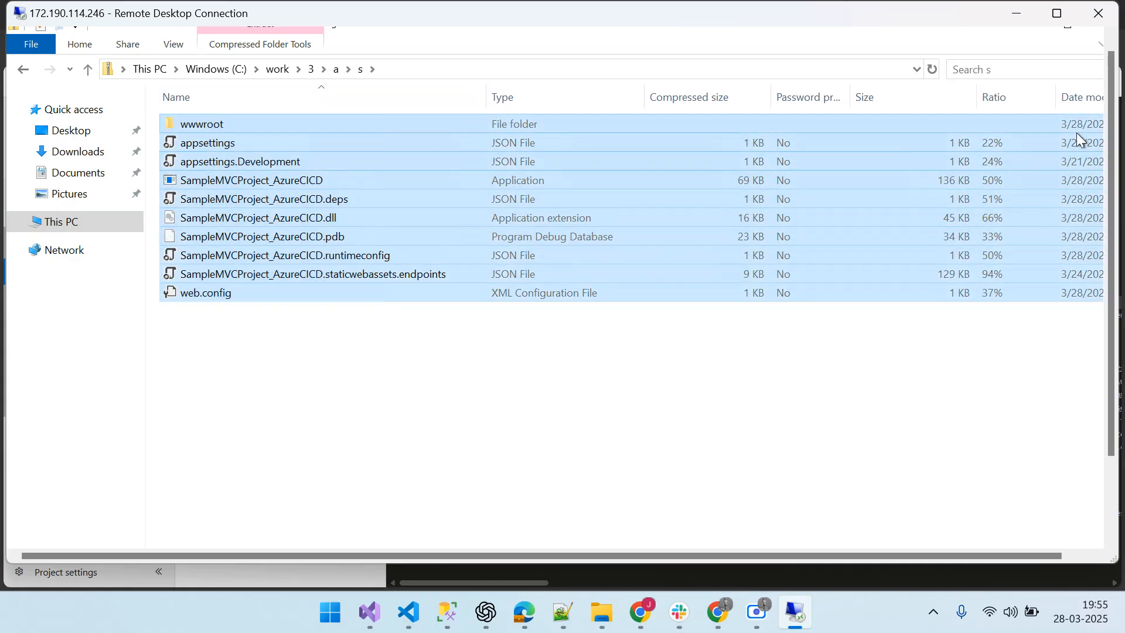
{"action": "left_click_drag", "start_coordinate": [982, 558], "coordinate": [1049, 553]}
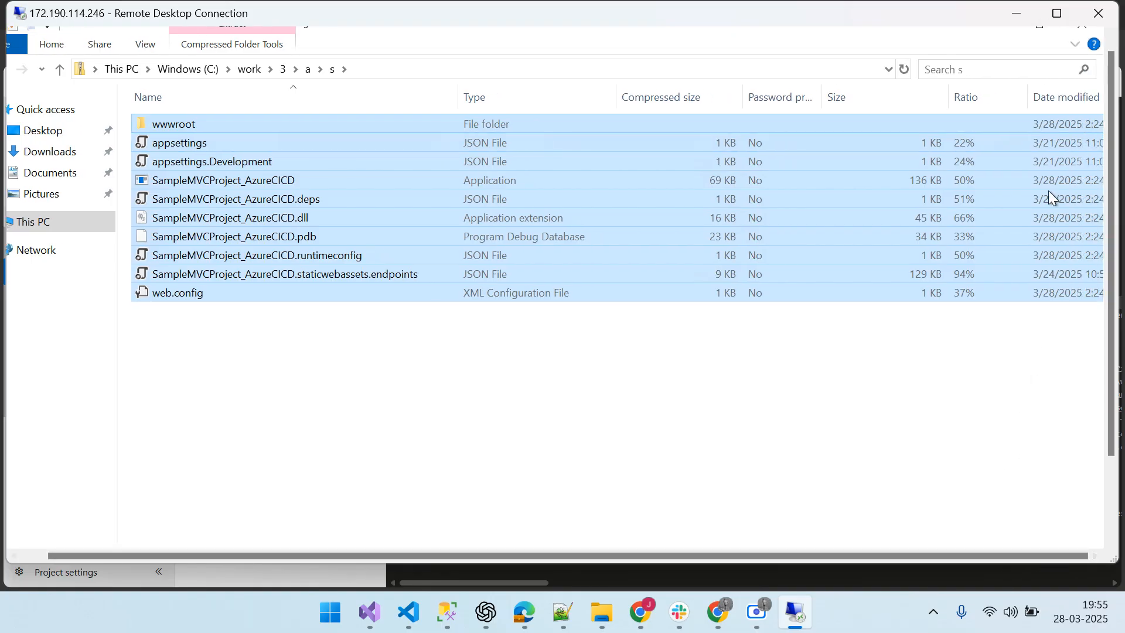
{"action": "left_click", "coordinate": [451, 96]}
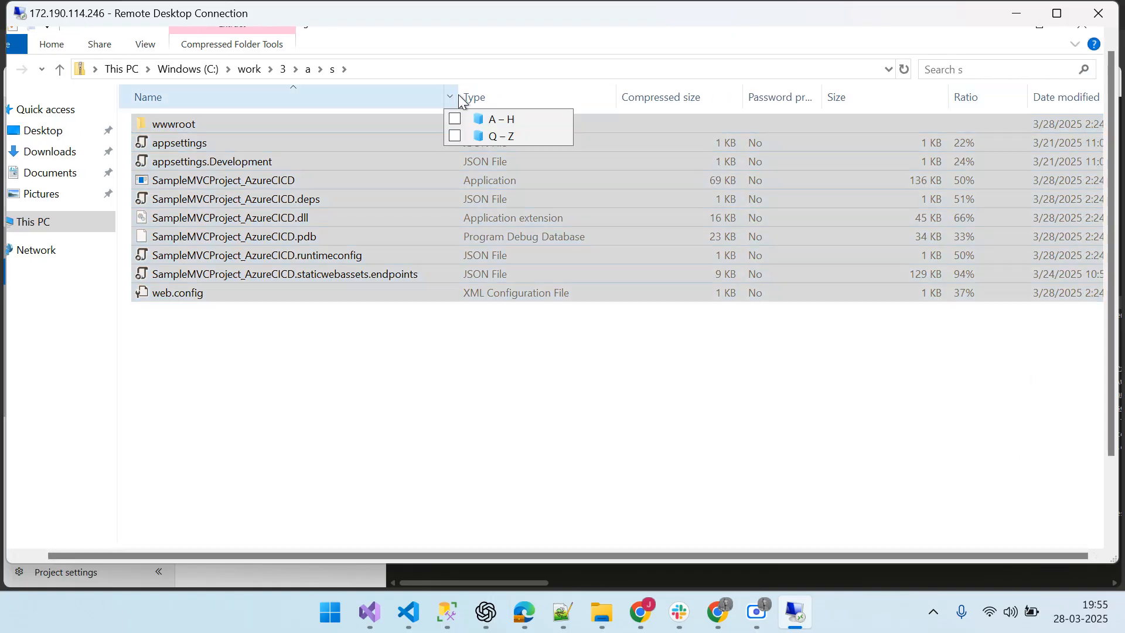
{"action": "left_click_drag", "start_coordinate": [451, 94], "coordinate": [365, 95]}
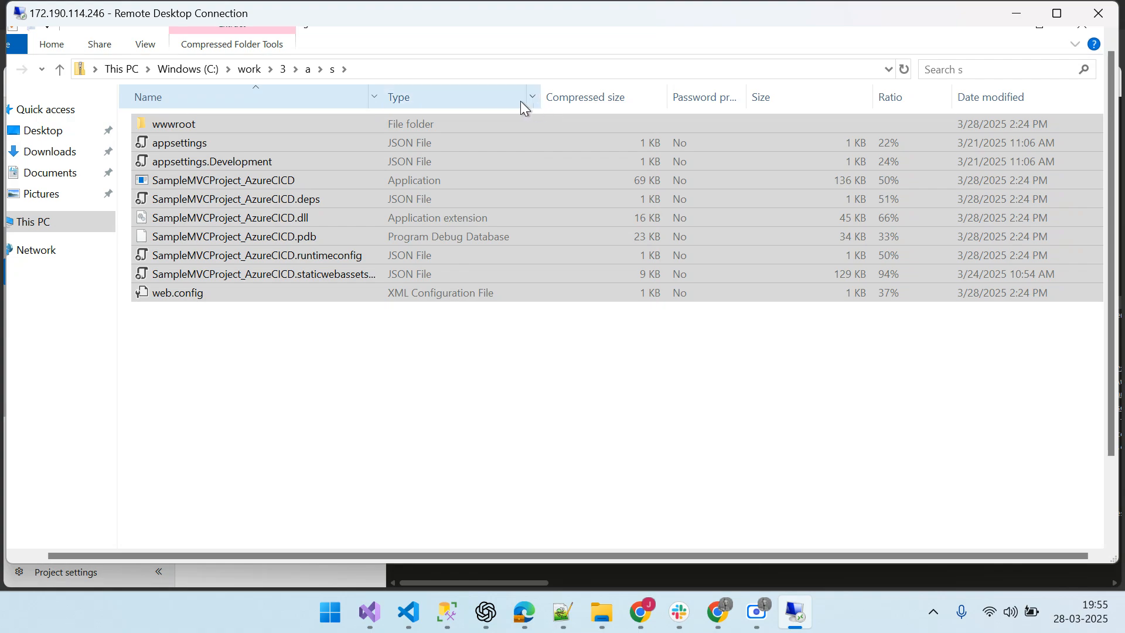
{"action": "left_click_drag", "start_coordinate": [539, 96], "coordinate": [486, 95]}
{"action": "left_click", "coordinate": [638, 363]}
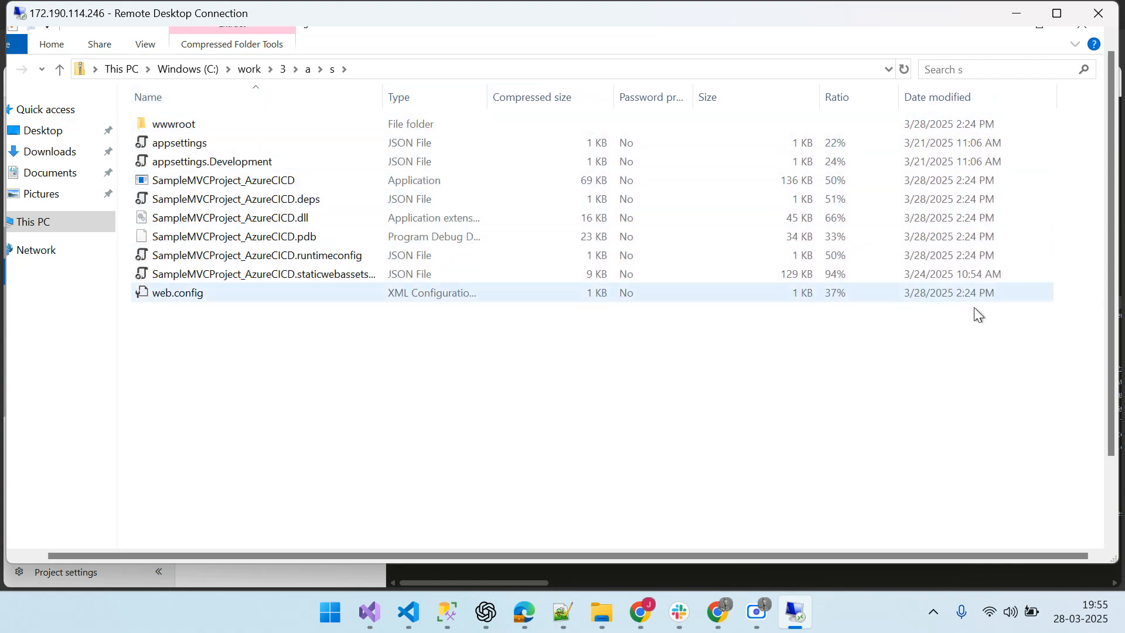
{"action": "left_click", "coordinate": [1016, 13]}
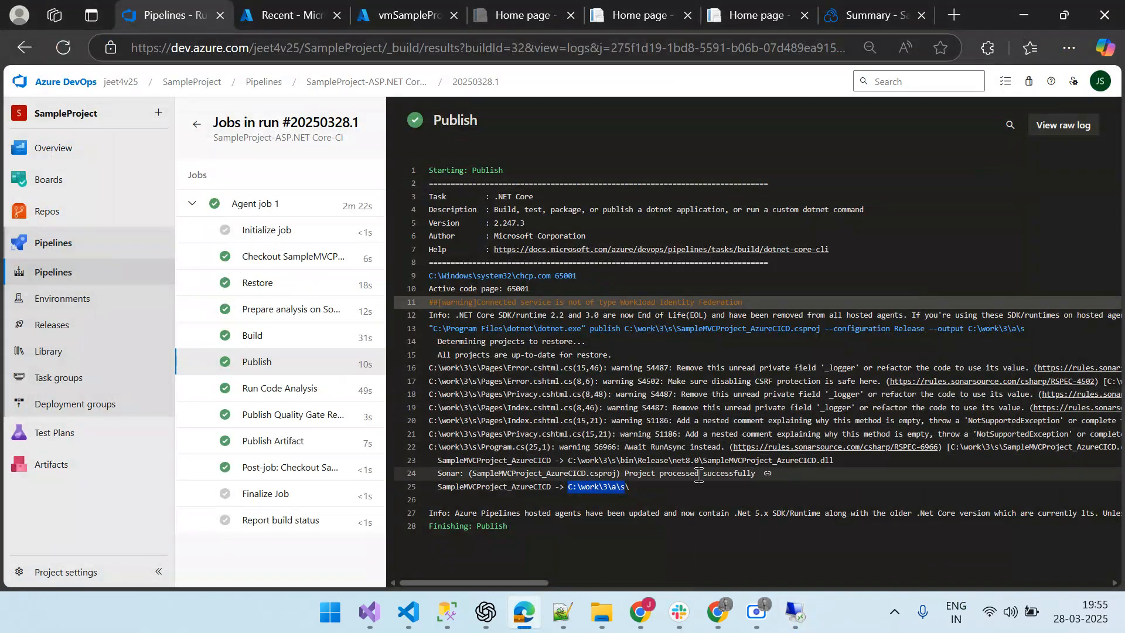
- Examine the logs of the Publish Quality Gate Result, Publish Artifact, post-job checkout, Finalize Job and Report build status tasks
{"action": "left_click", "coordinate": [286, 417]}
{"action": "scroll", "coordinate": [680, 460], "scroll_direction": "down", "scroll_amount": 10}
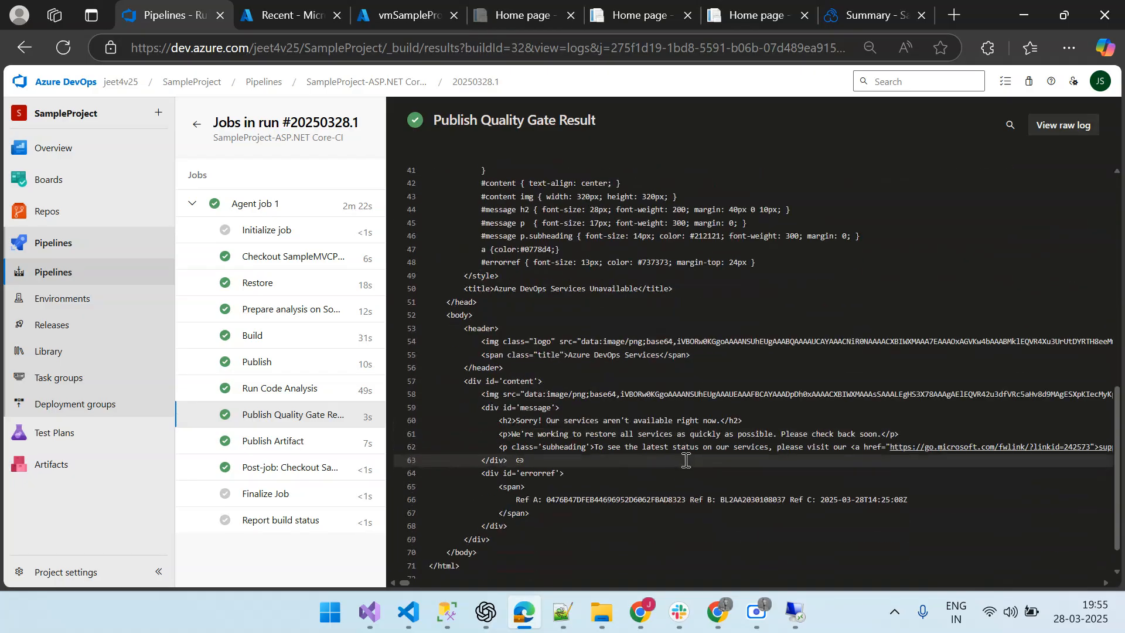
{"action": "left_click", "coordinate": [308, 441]}
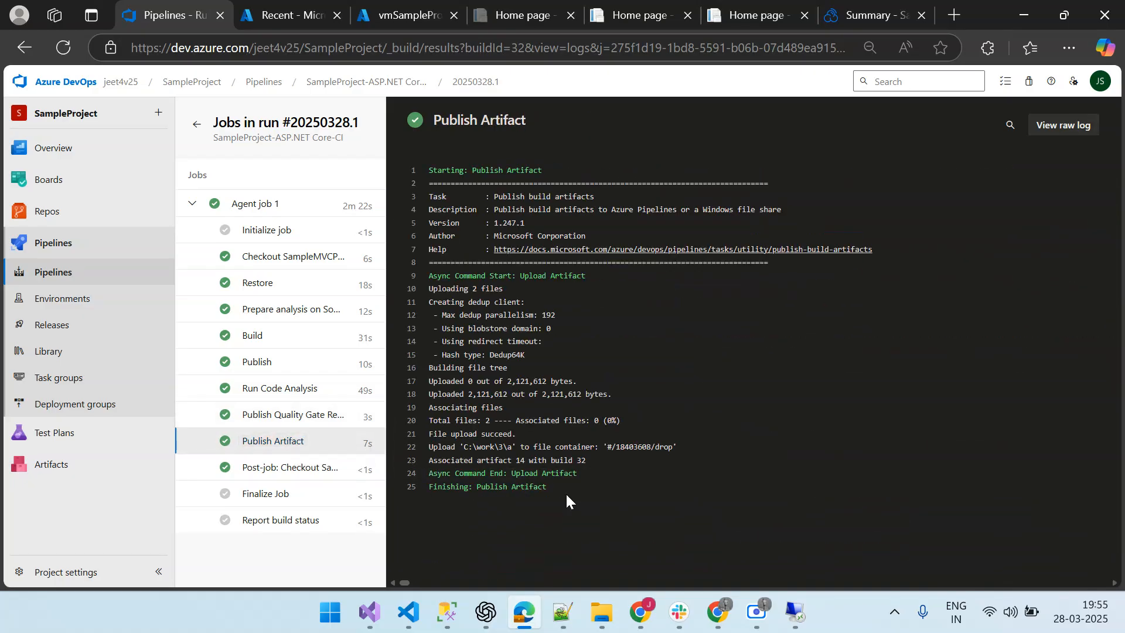
{"action": "left_click_drag", "start_coordinate": [562, 488], "coordinate": [475, 487]}
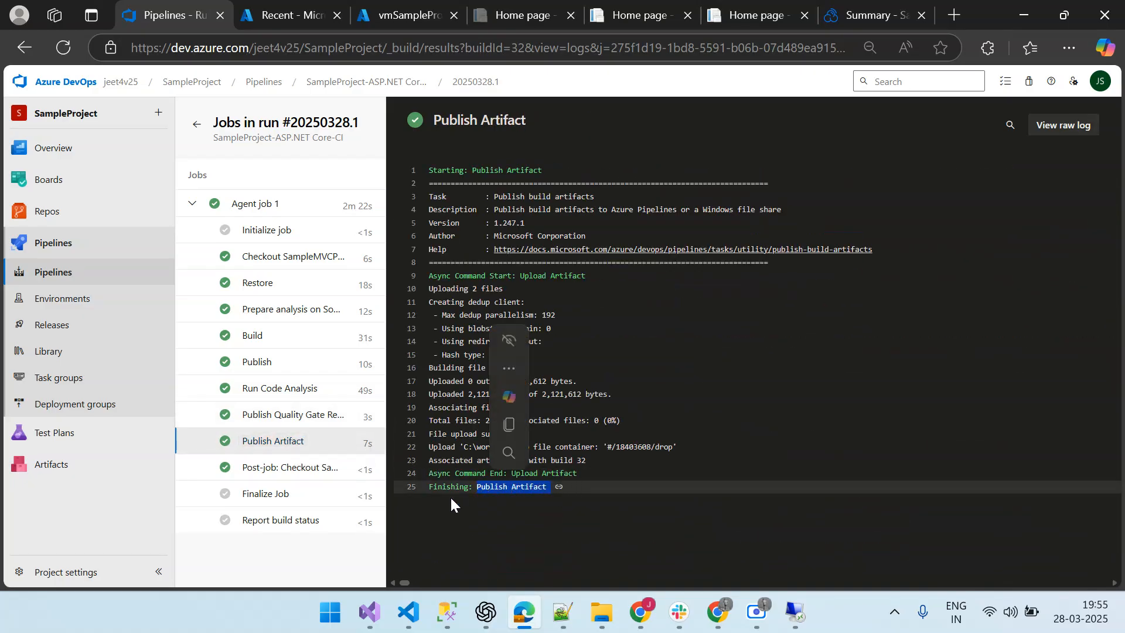
{"action": "left_click", "coordinate": [315, 470]}
{"action": "left_click", "coordinate": [262, 501]}
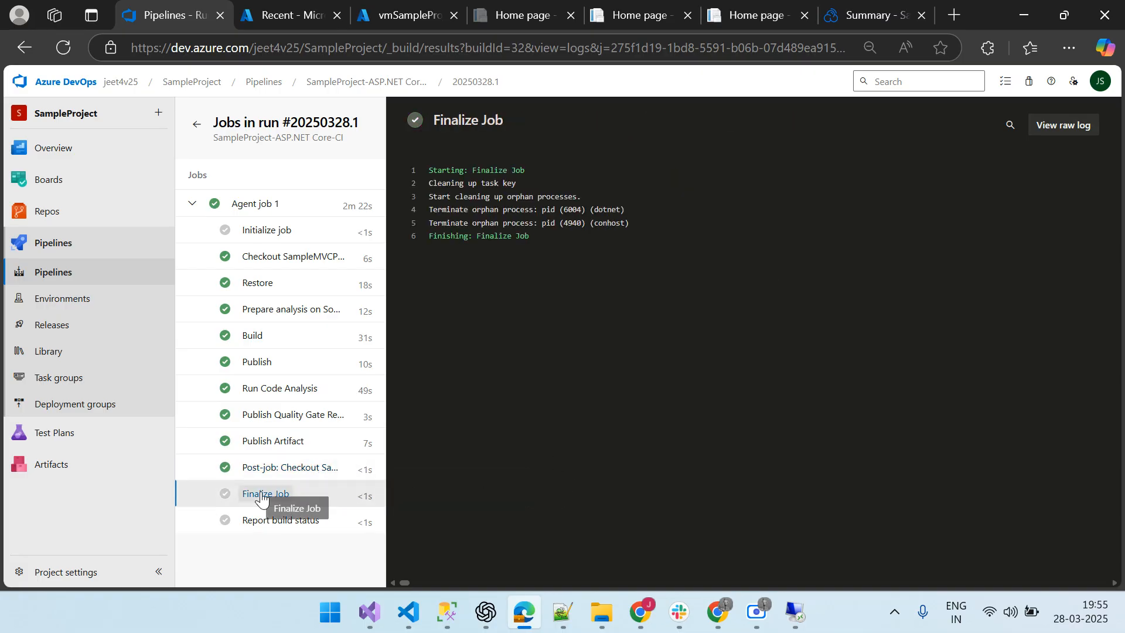
{"action": "left_click", "coordinate": [265, 520]}
{"action": "double_click", "coordinate": [564, 171]}
{"action": "left_click", "coordinate": [558, 340]}
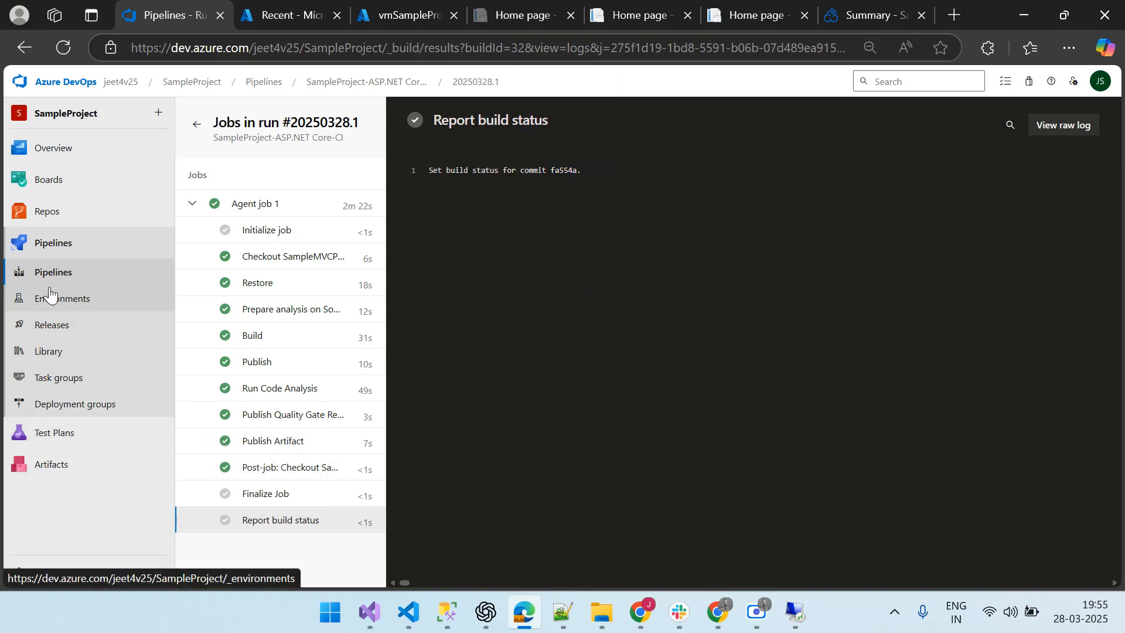
- Open Release-11 of CD for Classic CI and approve its Dev stage deployment with the comment "approved"
{"action": "left_click", "coordinate": [57, 329]}
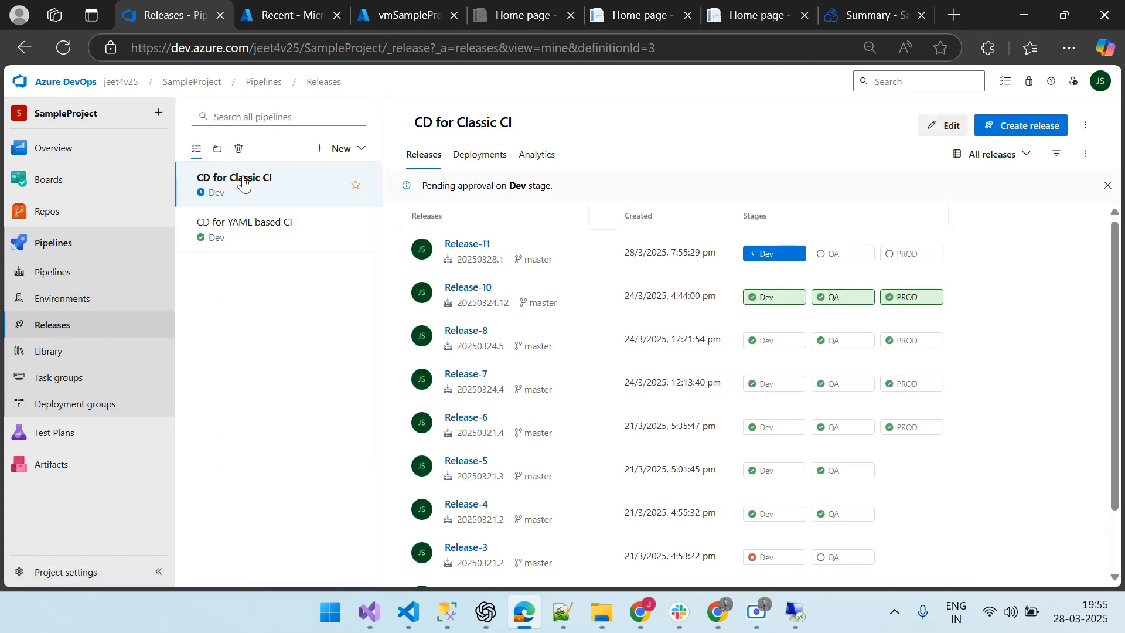
{"action": "left_click", "coordinate": [470, 251]}
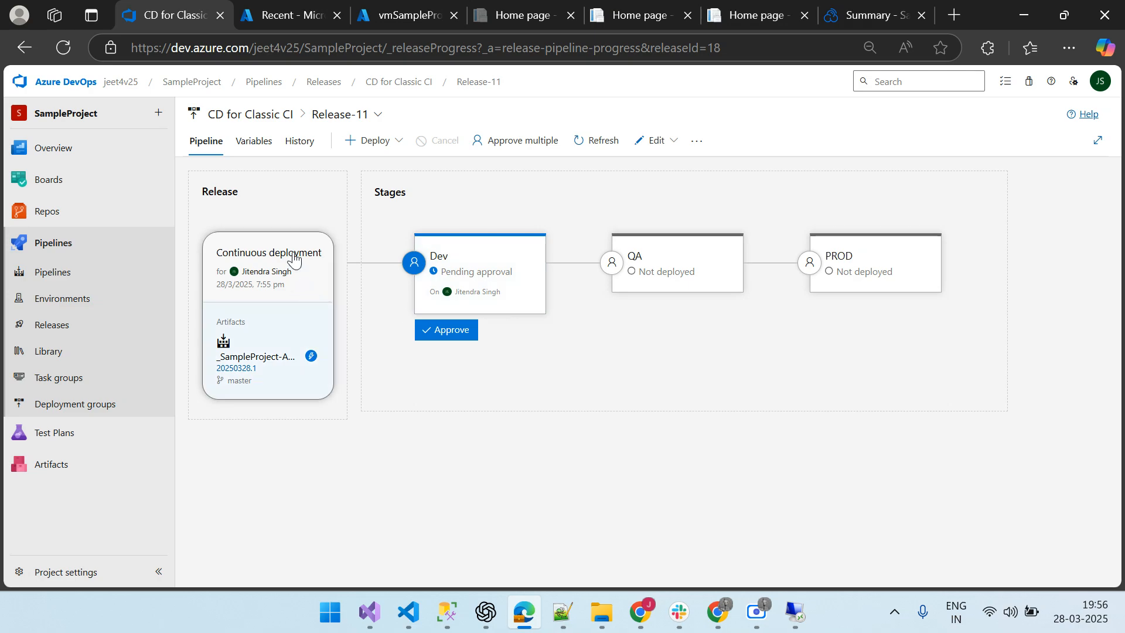
{"action": "left_click", "coordinate": [447, 332]}
{"action": "left_click", "coordinate": [690, 384]}
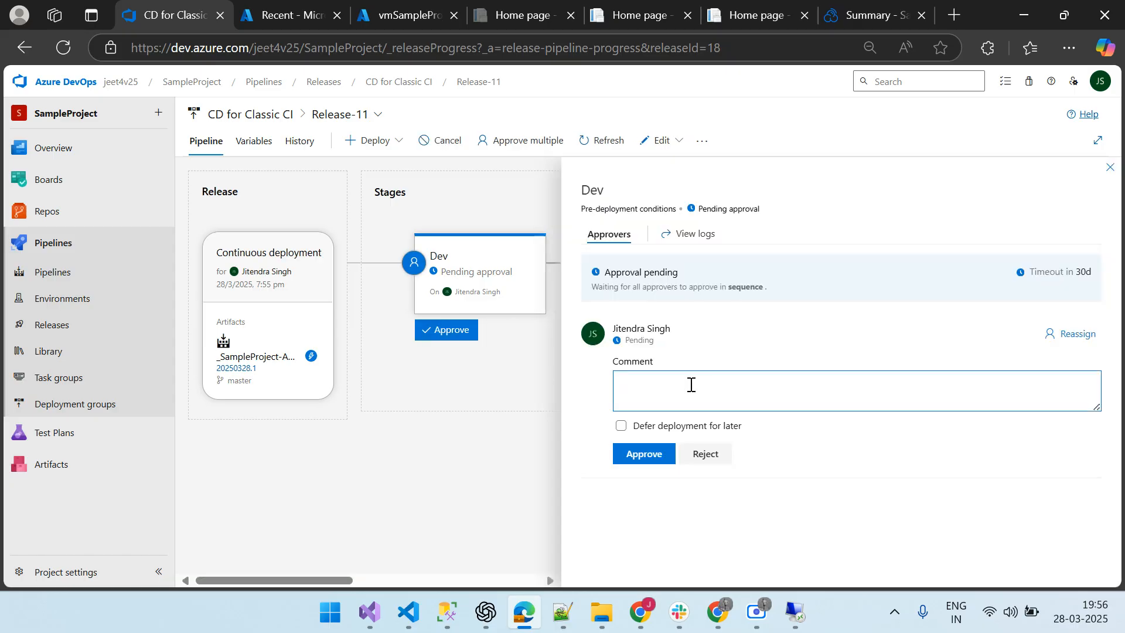
{"action": "double_click", "coordinate": [691, 384]}
{"action": "left_click", "coordinate": [644, 454]}
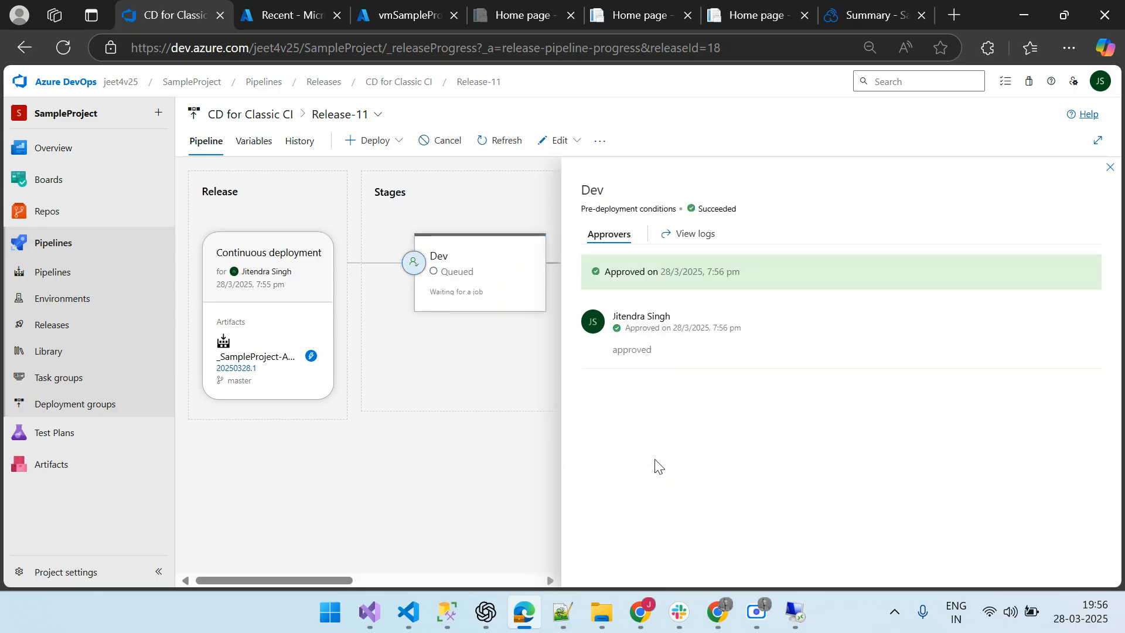
{"action": "left_click", "coordinate": [1109, 167]}
- Open the CD for Classic CI release pipeline for editing and view its build artifact settings
{"action": "mouse_move", "coordinate": [414, 258]}
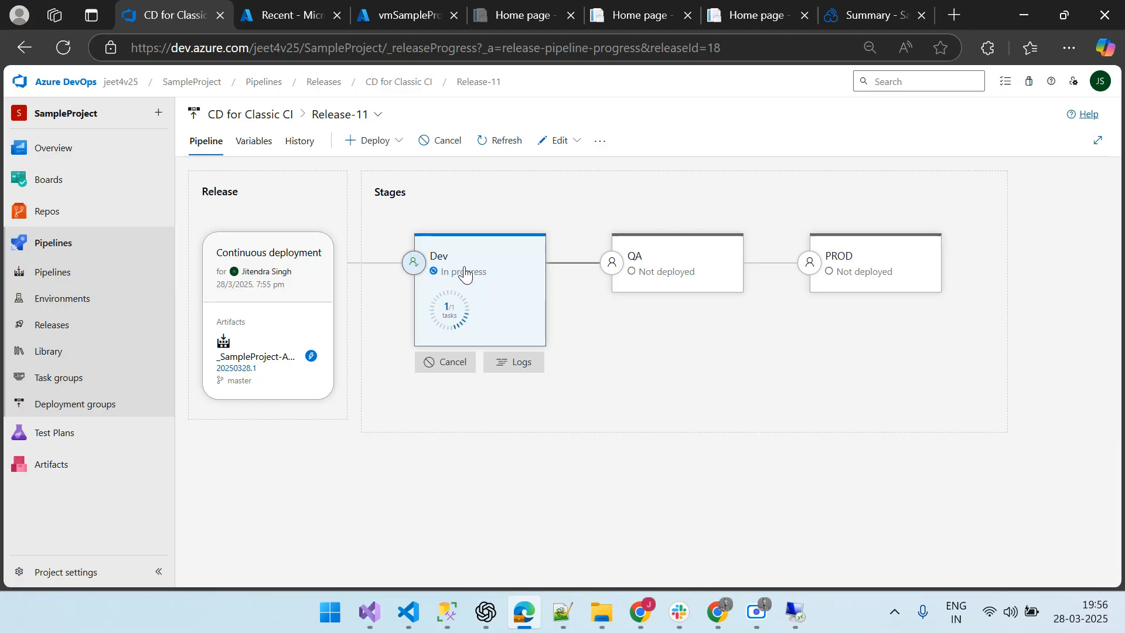
{"action": "mouse_move", "coordinate": [646, 270]}
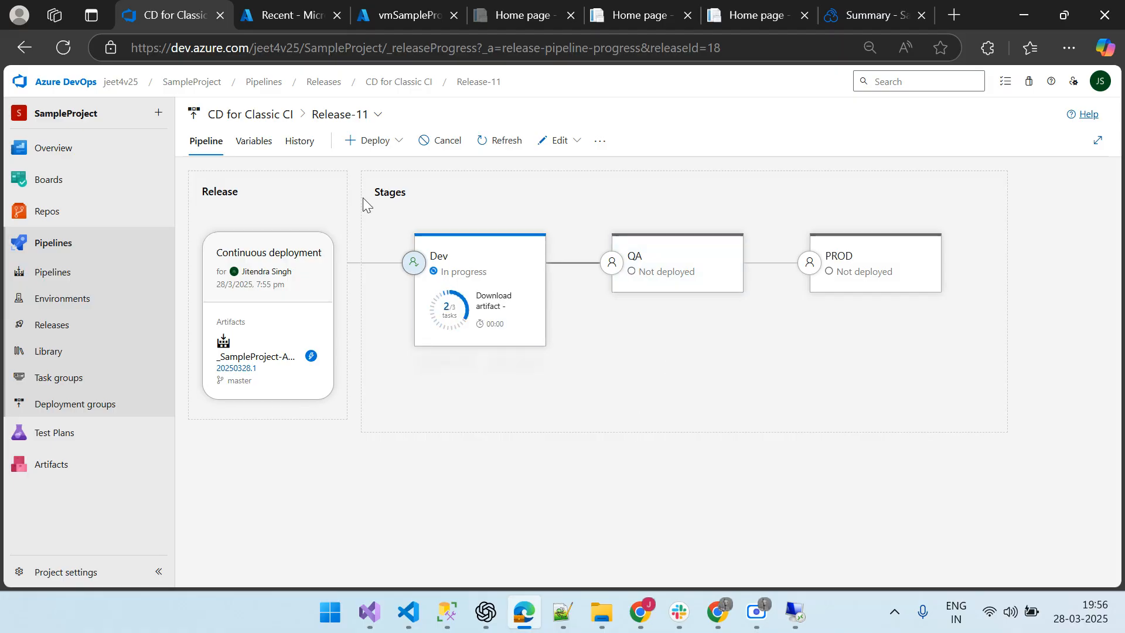
{"action": "left_click", "coordinate": [249, 114]}
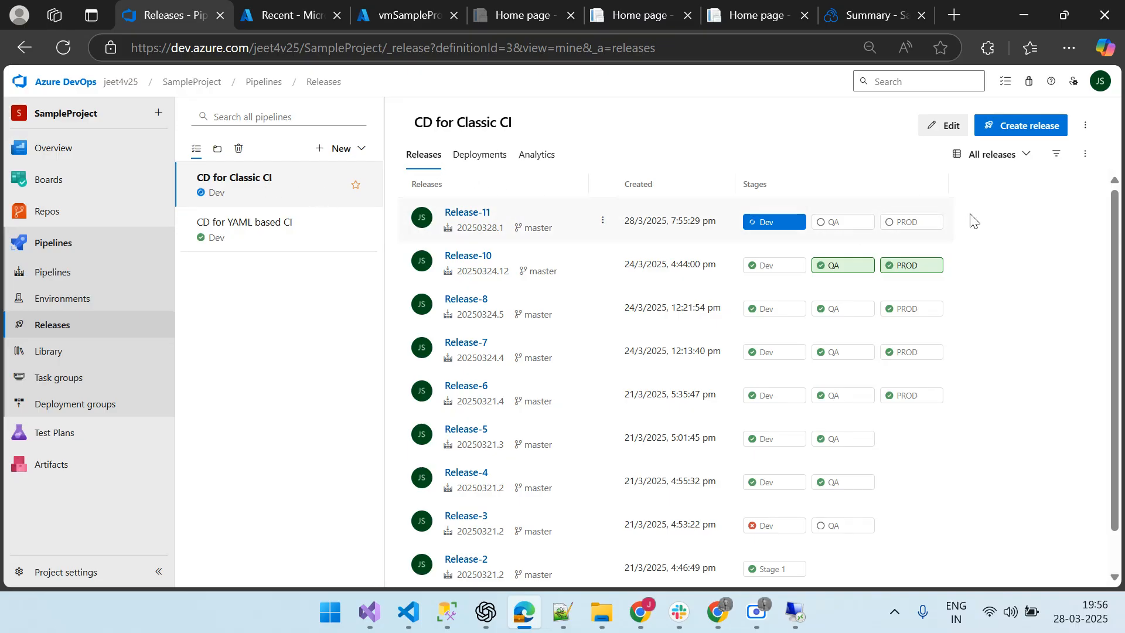
{"action": "left_click", "coordinate": [943, 125]}
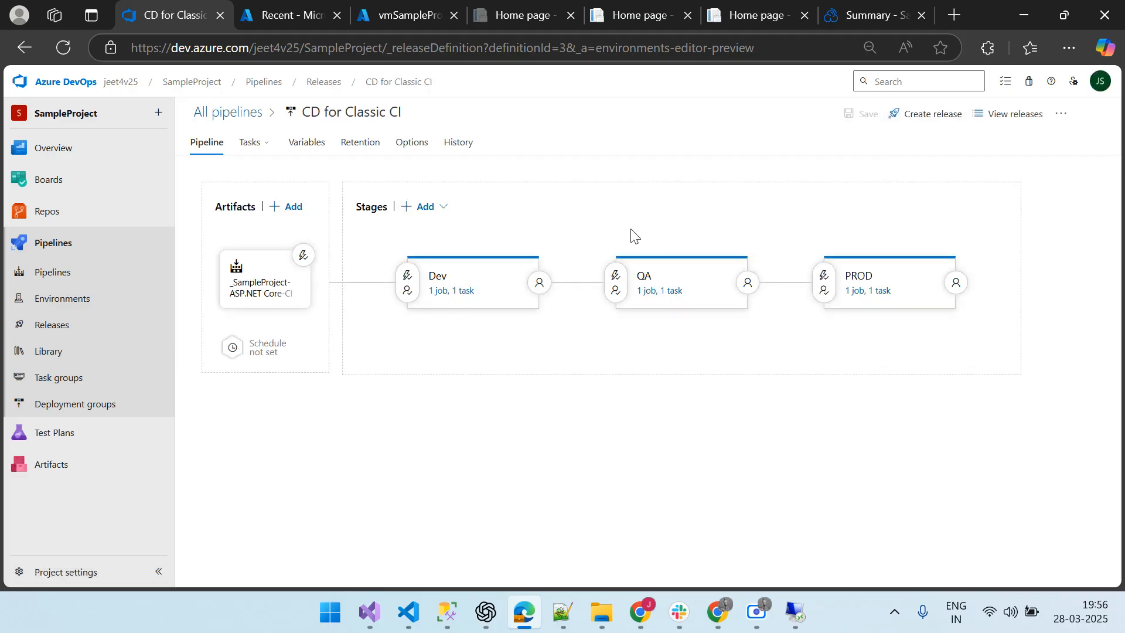
{"action": "left_click", "coordinate": [270, 269]}
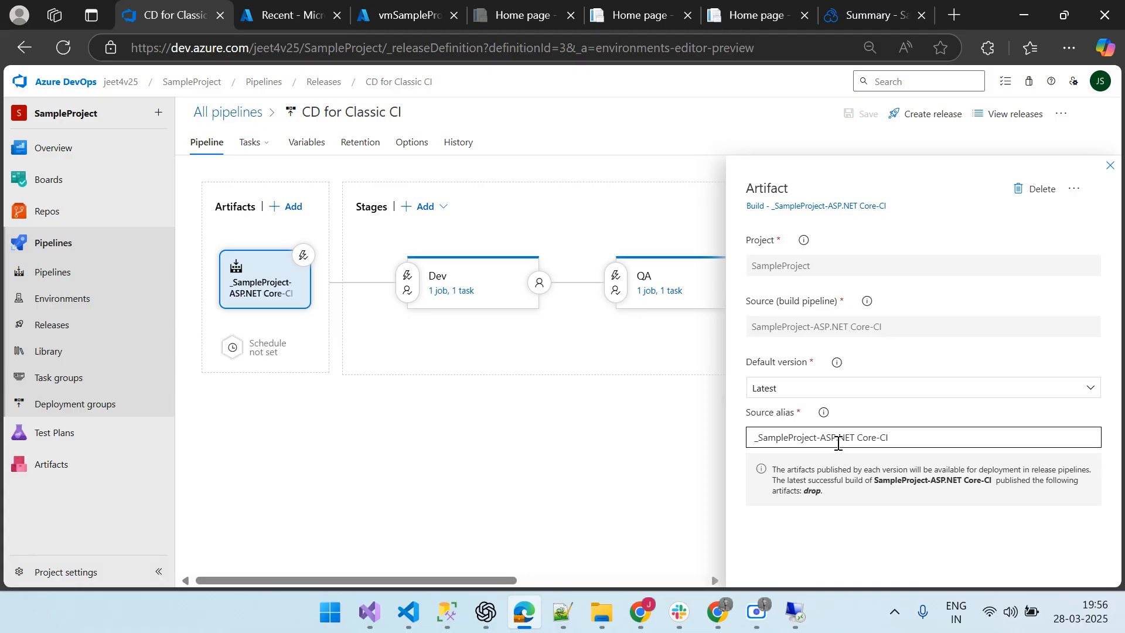
- Review the artifact's continuous deployment trigger, highlighting the source build name and the description of when releases are created
{"action": "left_click", "coordinate": [303, 256]}
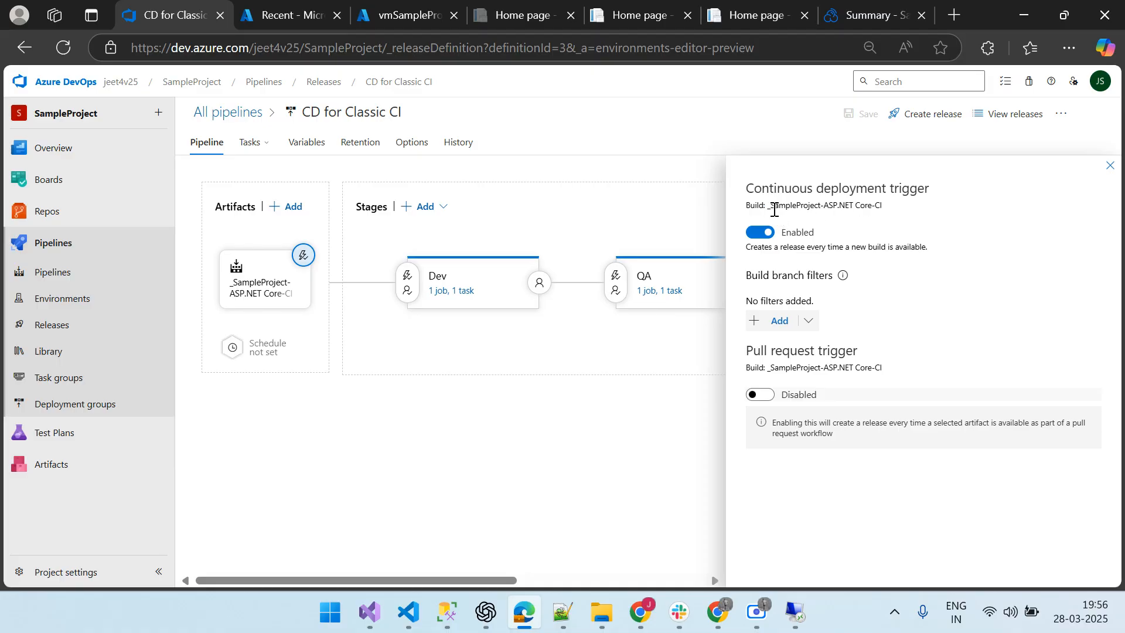
{"action": "left_click_drag", "start_coordinate": [771, 209], "coordinate": [885, 211]}
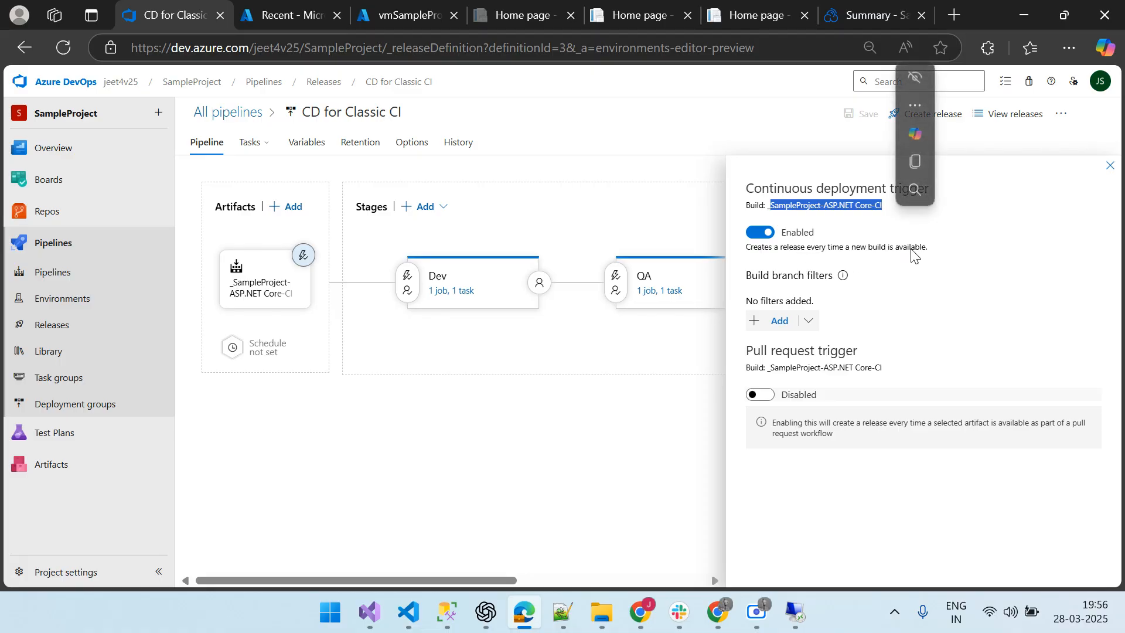
{"action": "left_click_drag", "start_coordinate": [929, 248], "coordinate": [844, 258]}
{"action": "left_click", "coordinate": [830, 247]}
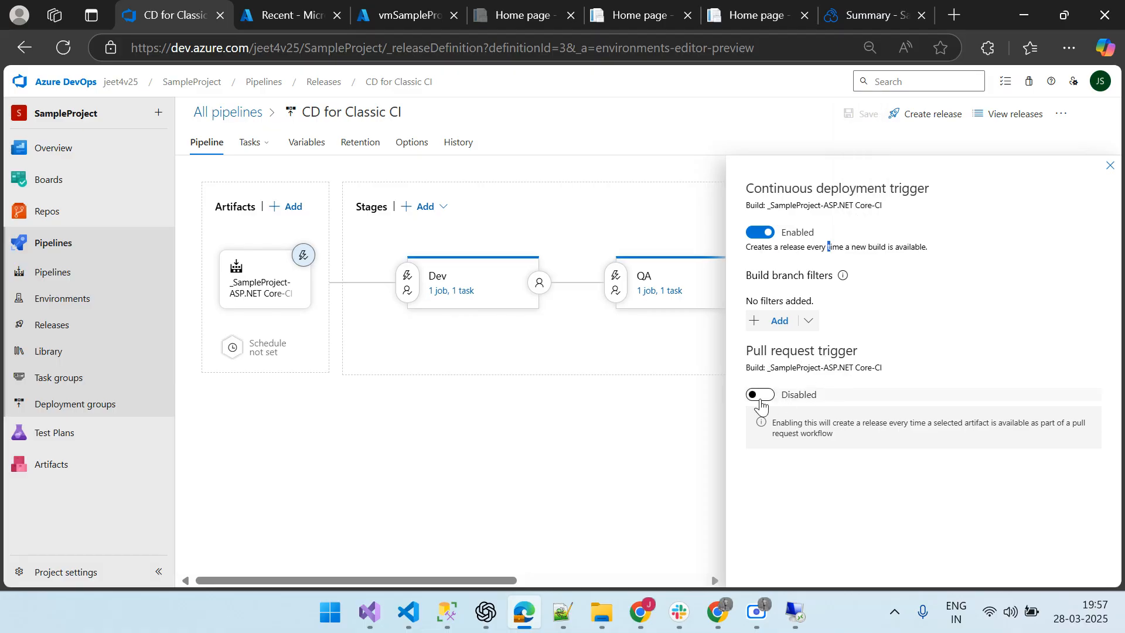
- Review the Dev stage's properties and pre-deployment conditions, expanding its trigger settings
{"action": "left_click", "coordinate": [479, 295]}
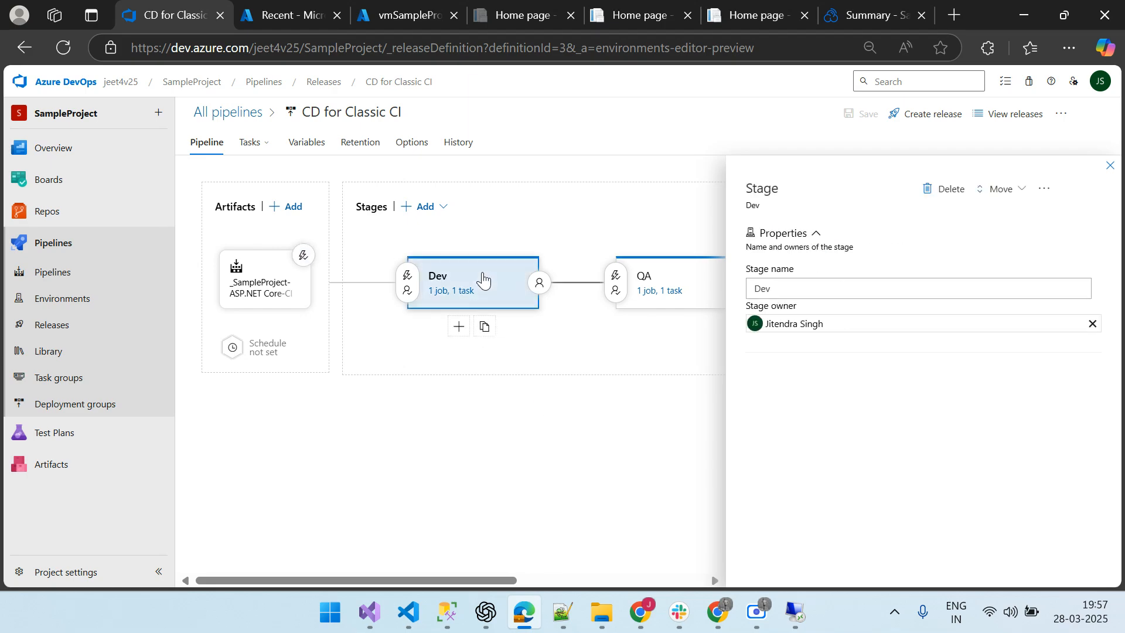
{"action": "left_click", "coordinate": [408, 291]}
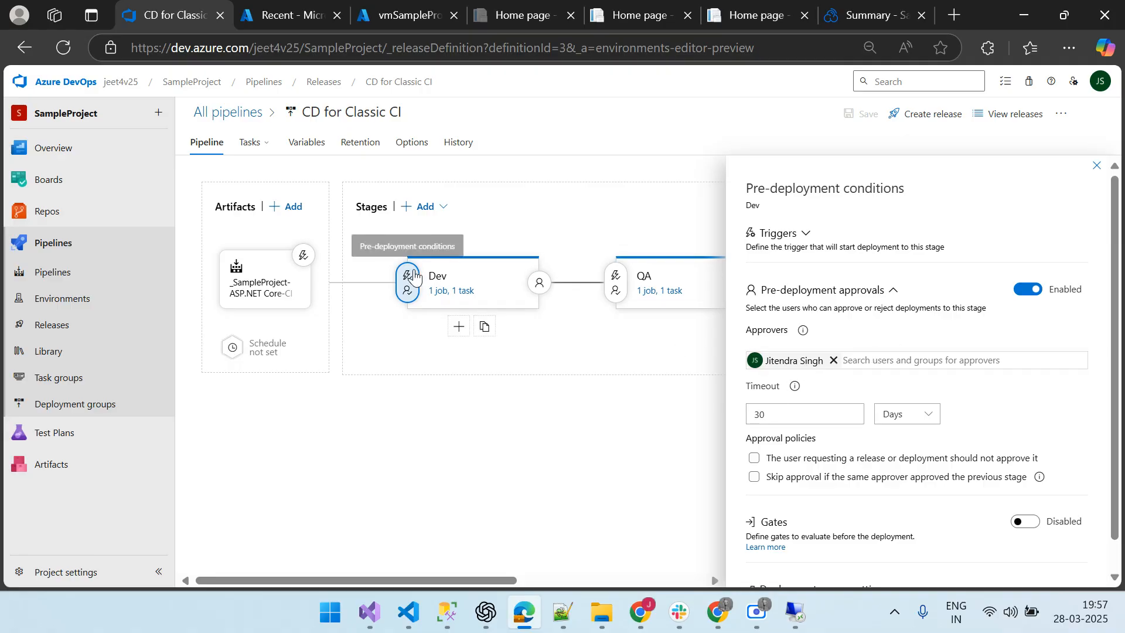
{"action": "left_click", "coordinate": [805, 233]}
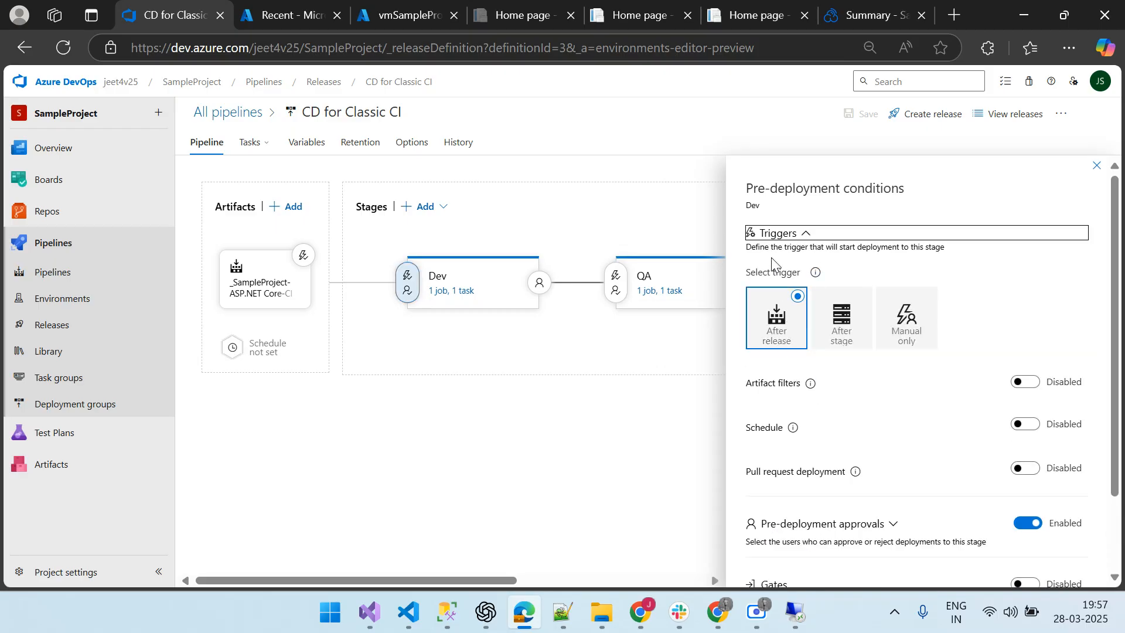
{"action": "left_click", "coordinate": [569, 367]}
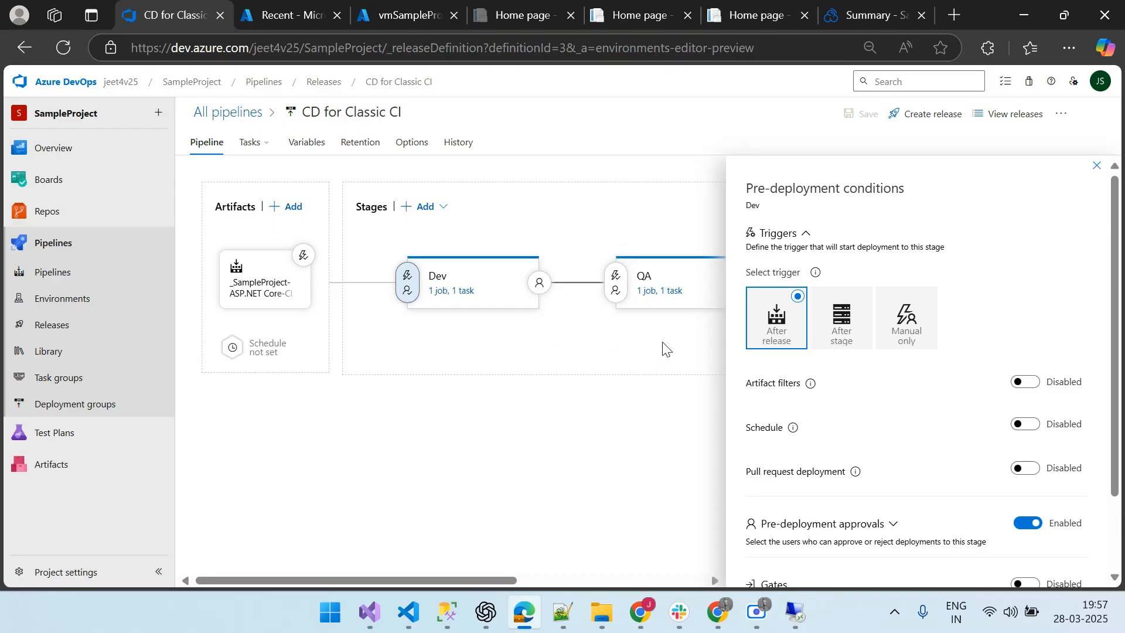
- Review the QA stage's pre-deployment conditions, expanding its trigger settings and the list of stages that can trigger it
{"action": "left_click", "coordinate": [691, 286]}
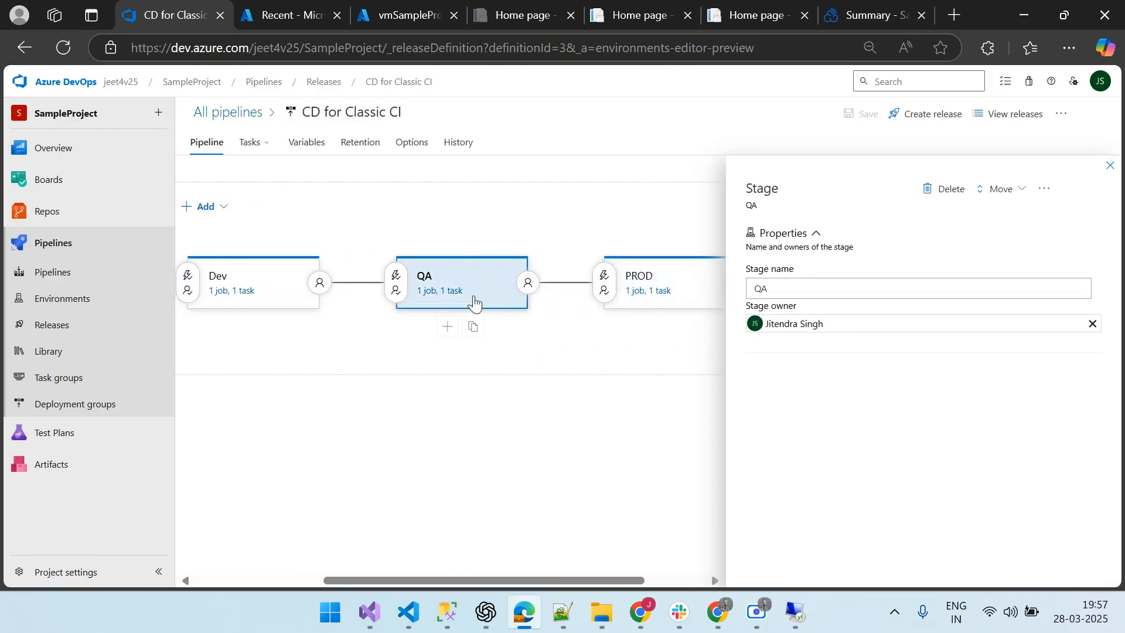
{"action": "left_click", "coordinate": [396, 284]}
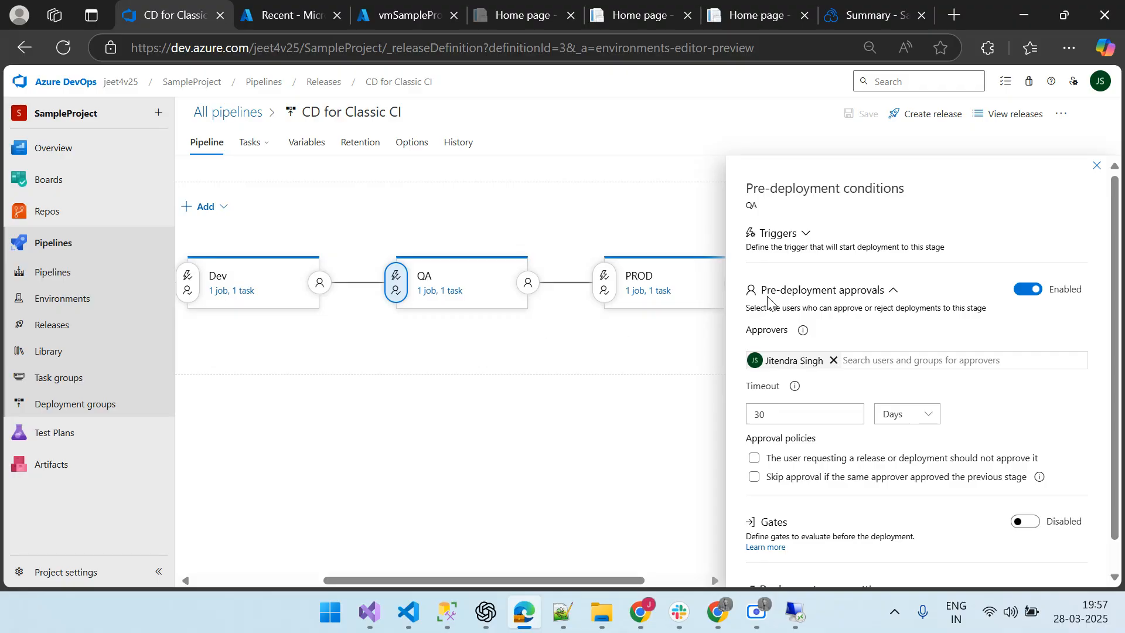
{"action": "left_click", "coordinate": [805, 234]}
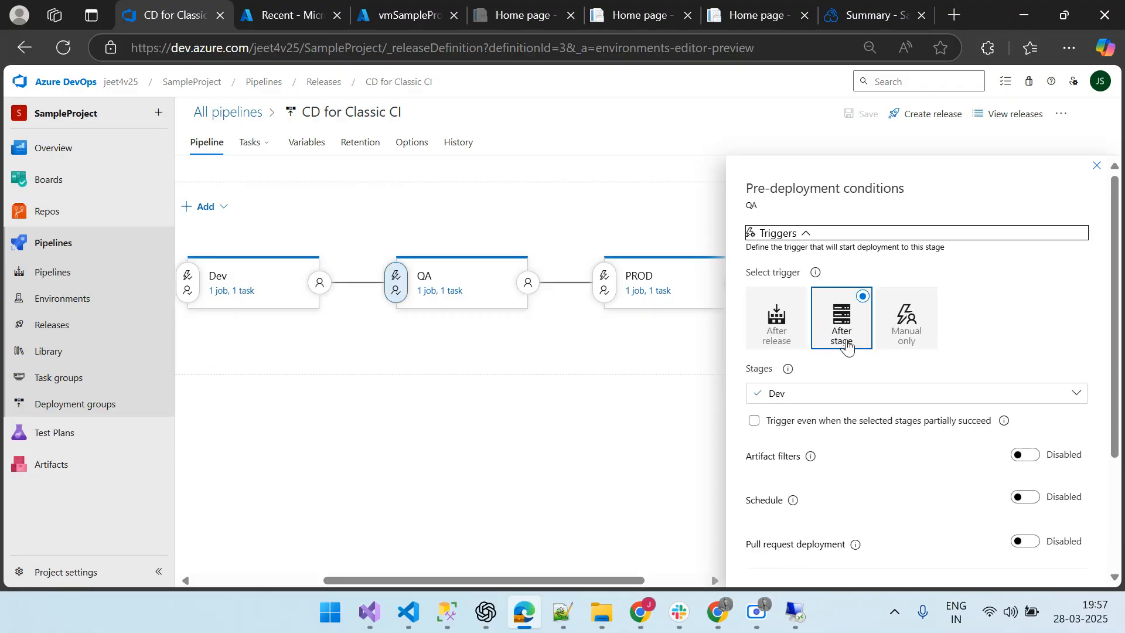
{"action": "left_click", "coordinate": [1081, 393]}
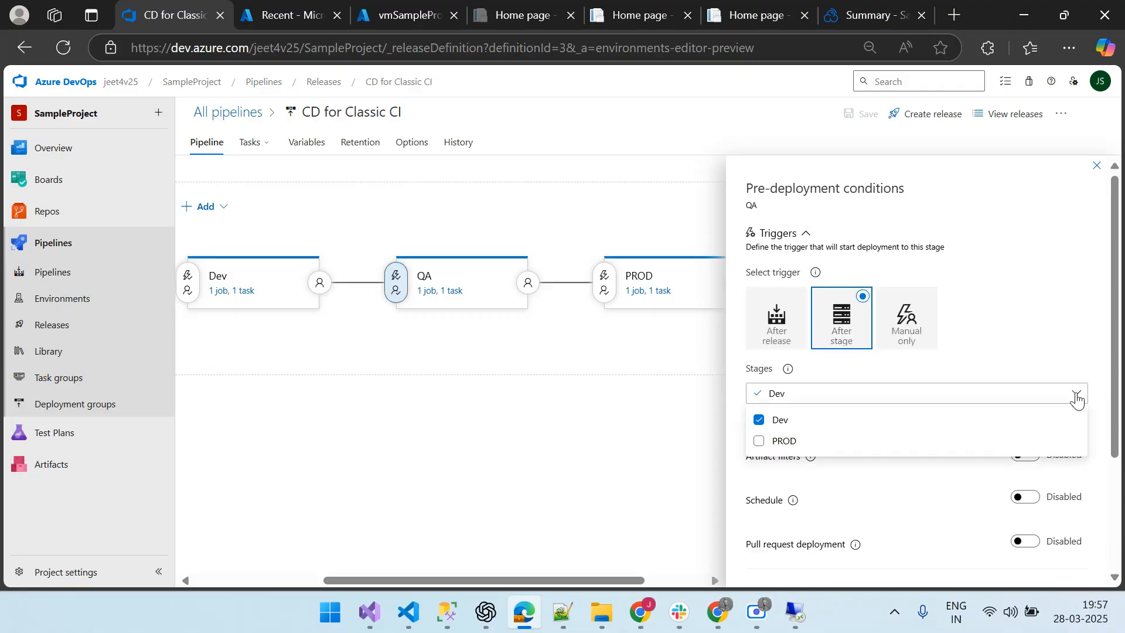
- Review the QA stage's pre-deployment approval settings, including approvers, timeout and approval policies
{"action": "left_click", "coordinate": [1062, 315]}
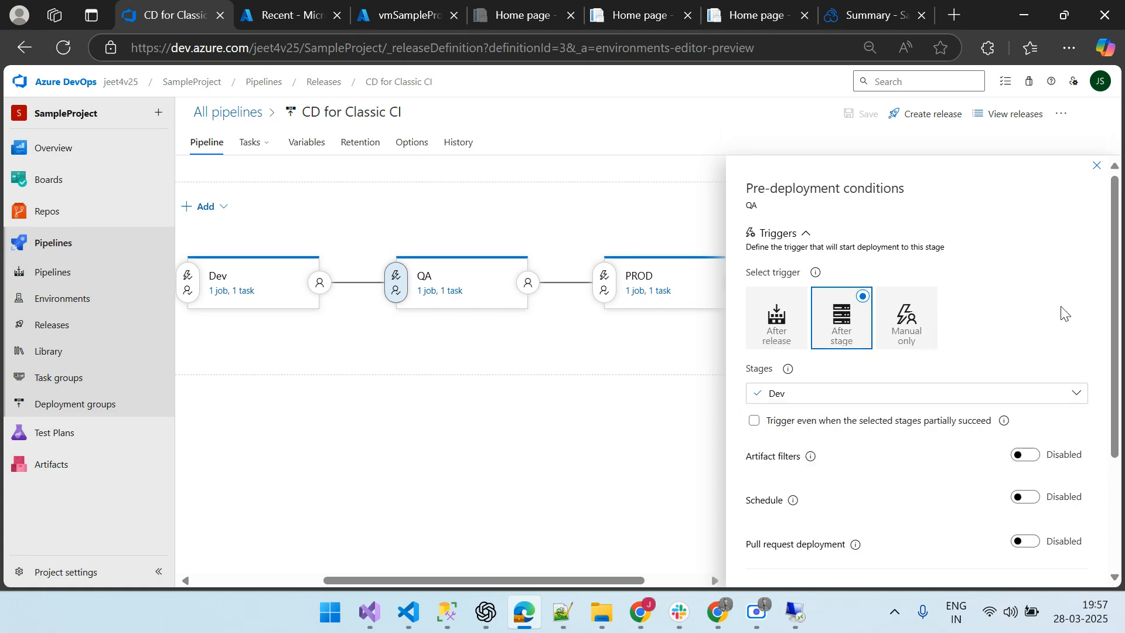
{"action": "scroll", "coordinate": [949, 467], "scroll_direction": "down", "scroll_amount": 1}
{"action": "scroll", "coordinate": [947, 468], "scroll_direction": "down", "scroll_amount": 3}
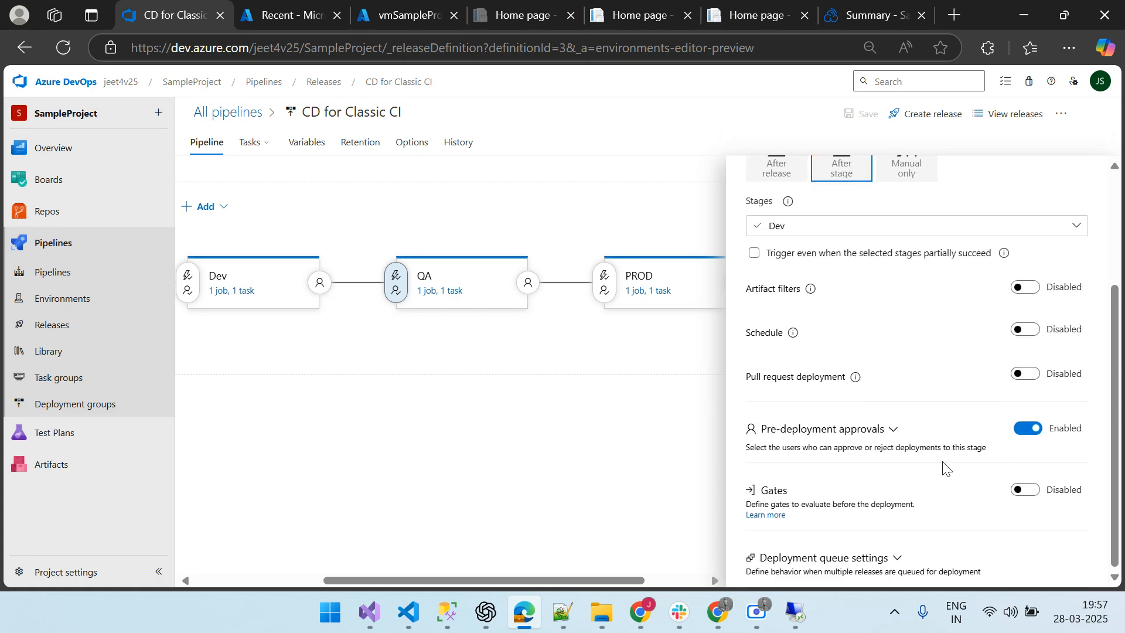
{"action": "left_click", "coordinate": [890, 431]}
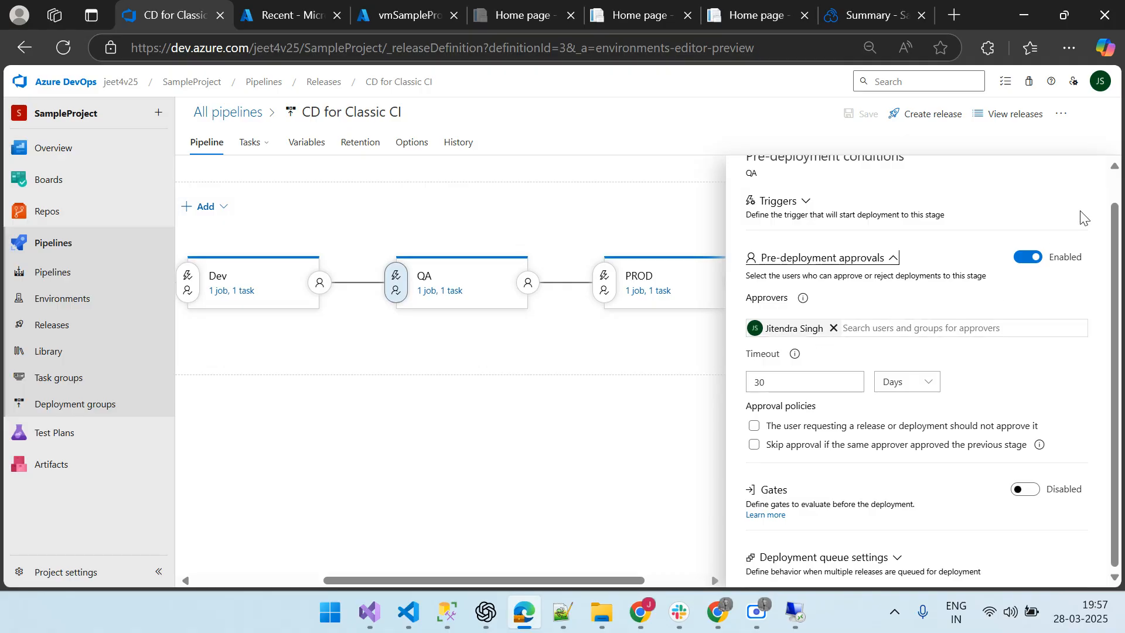
- Review the PROD stage's pre-deployment conditions, expanding its triggers and approval settings, and close them without changes
{"action": "left_click", "coordinate": [703, 283]}
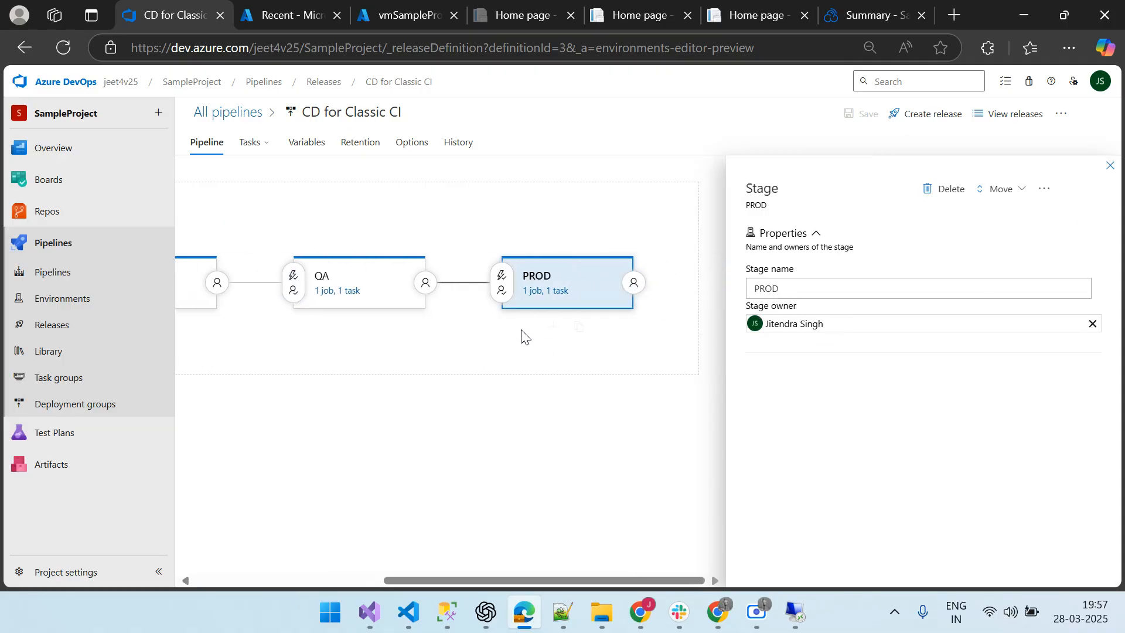
{"action": "left_click", "coordinate": [501, 288]}
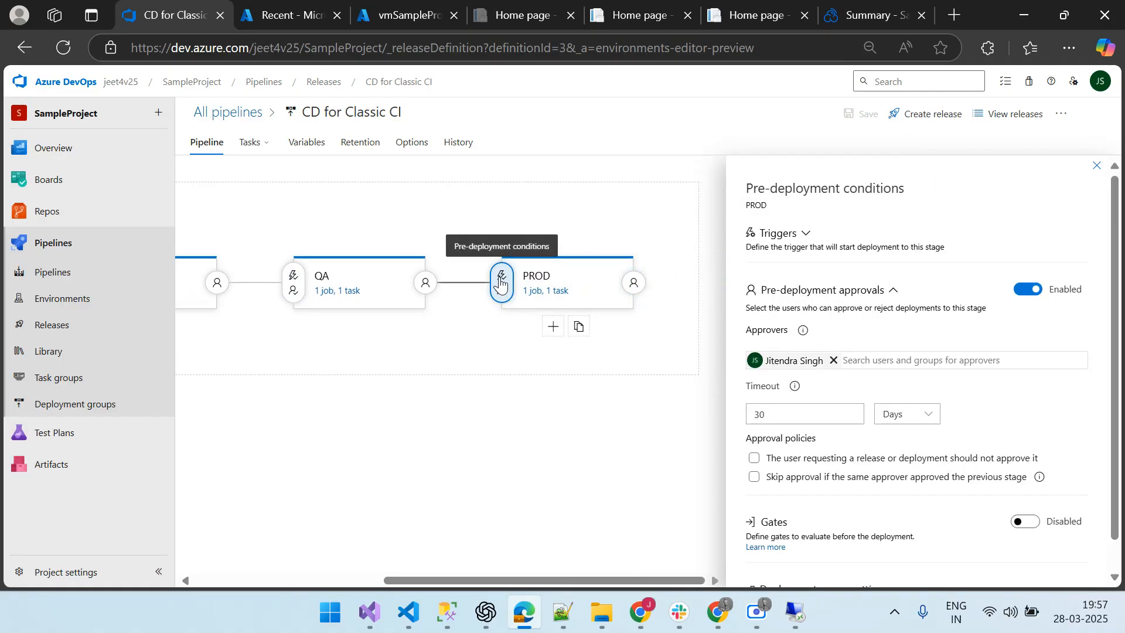
{"action": "left_click", "coordinate": [806, 234]}
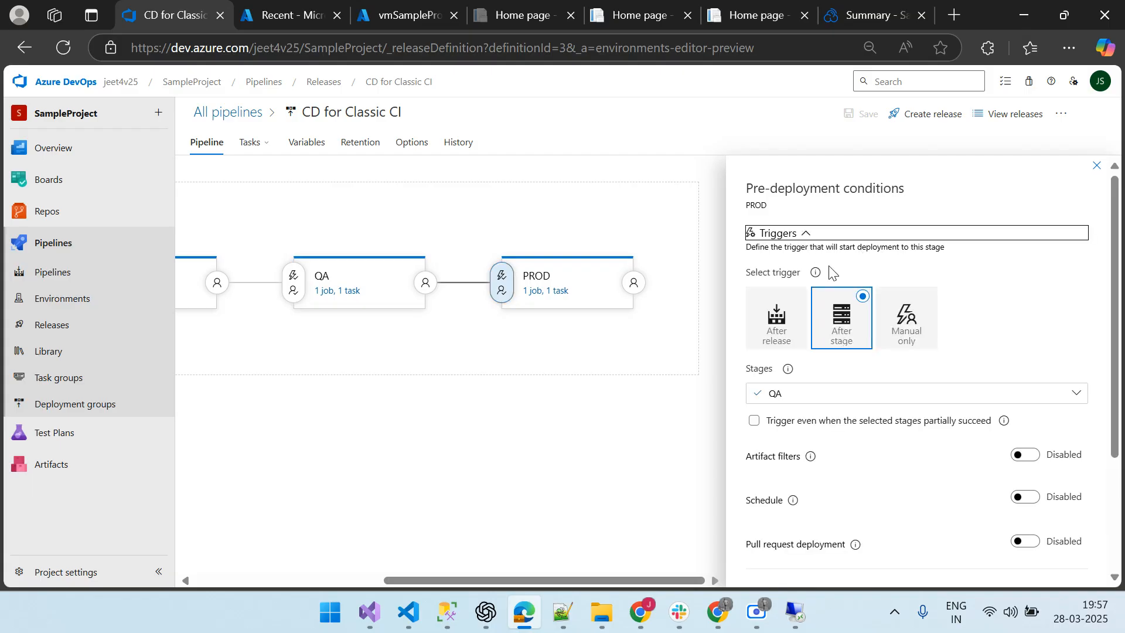
{"action": "left_click", "coordinate": [859, 393]}
{"action": "left_click", "coordinate": [1038, 308]}
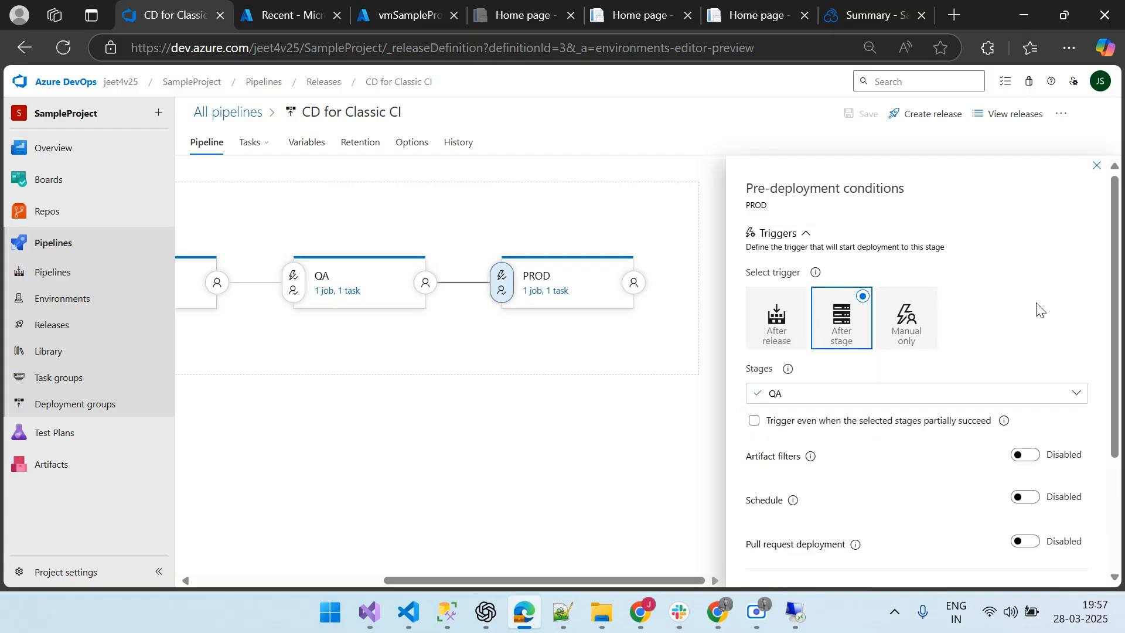
{"action": "scroll", "coordinate": [996, 381], "scroll_direction": "down", "scroll_amount": 3}
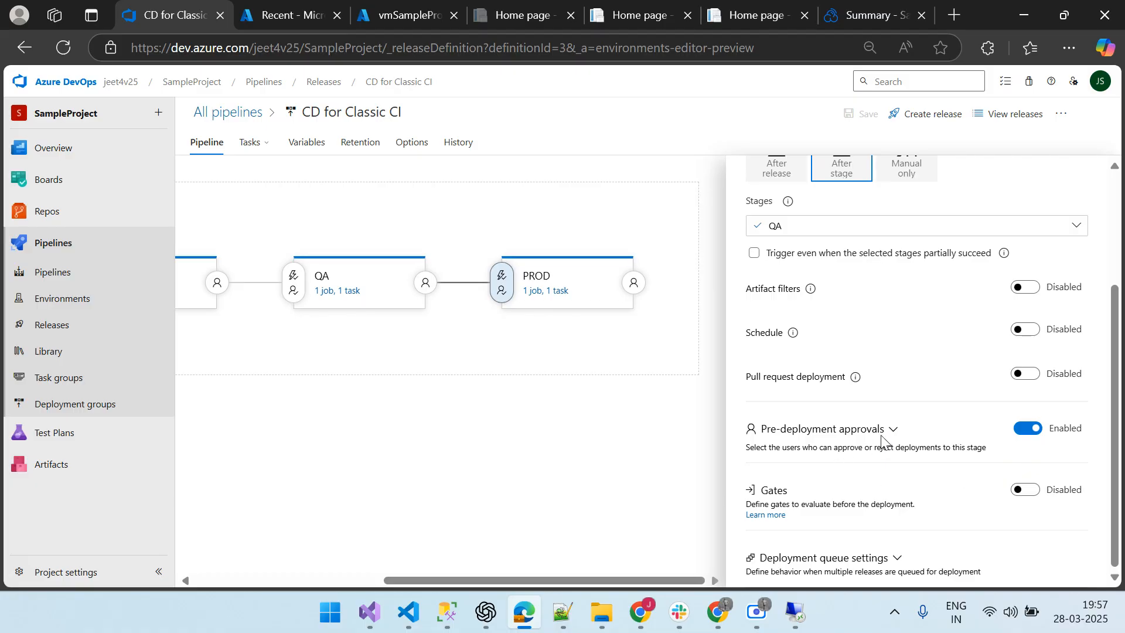
{"action": "left_click", "coordinate": [882, 432]}
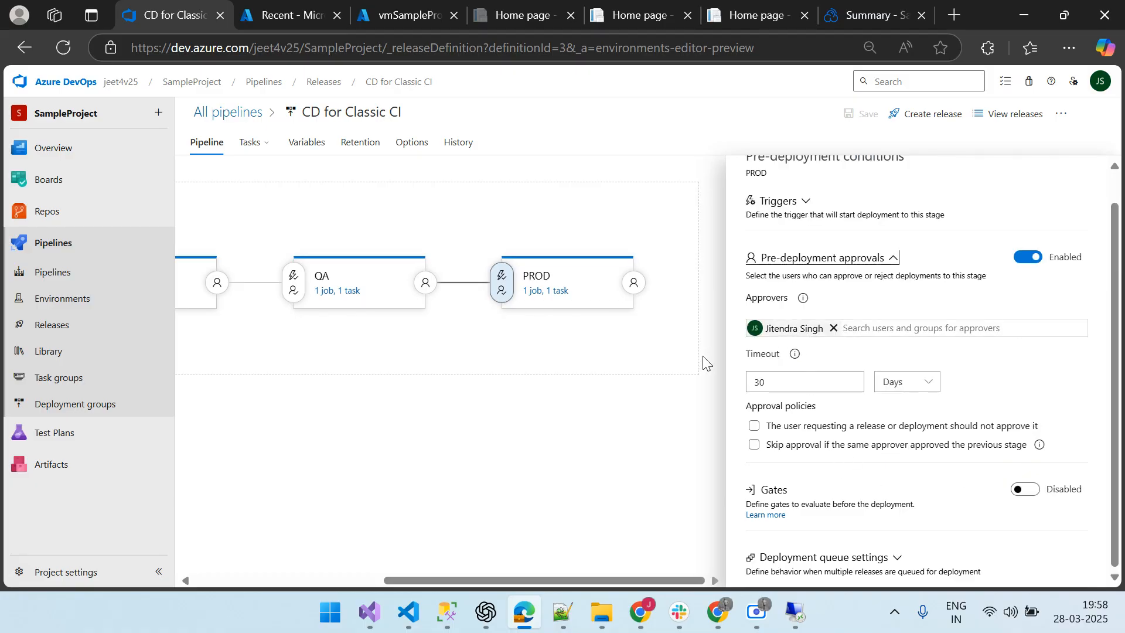
{"action": "scroll", "coordinate": [1015, 379], "scroll_direction": "up", "scroll_amount": 1}
{"action": "left_click", "coordinate": [1096, 165]}
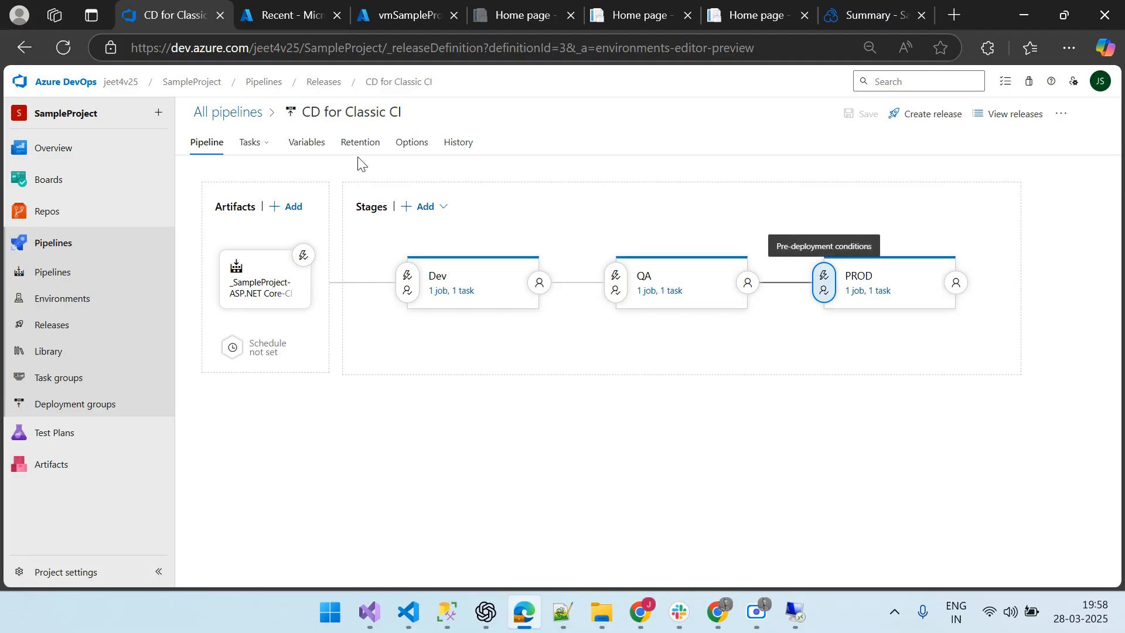
- Open Release-11 from the list of all releases and reload the Dev web app's home page
{"action": "left_click", "coordinate": [230, 113]}
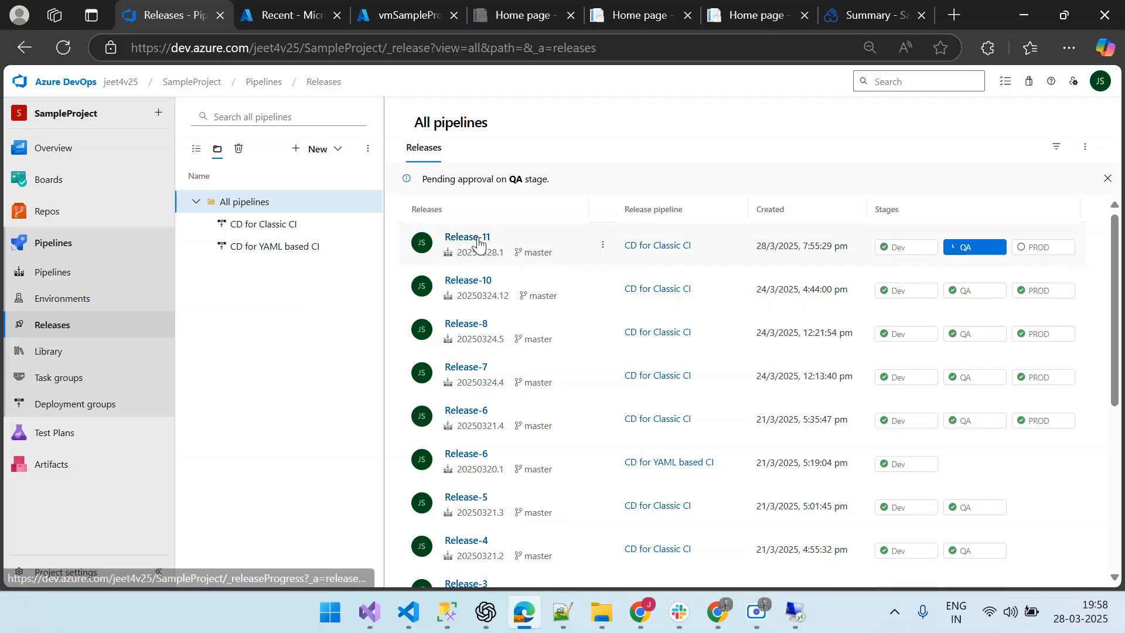
{"action": "left_click", "coordinate": [474, 237]}
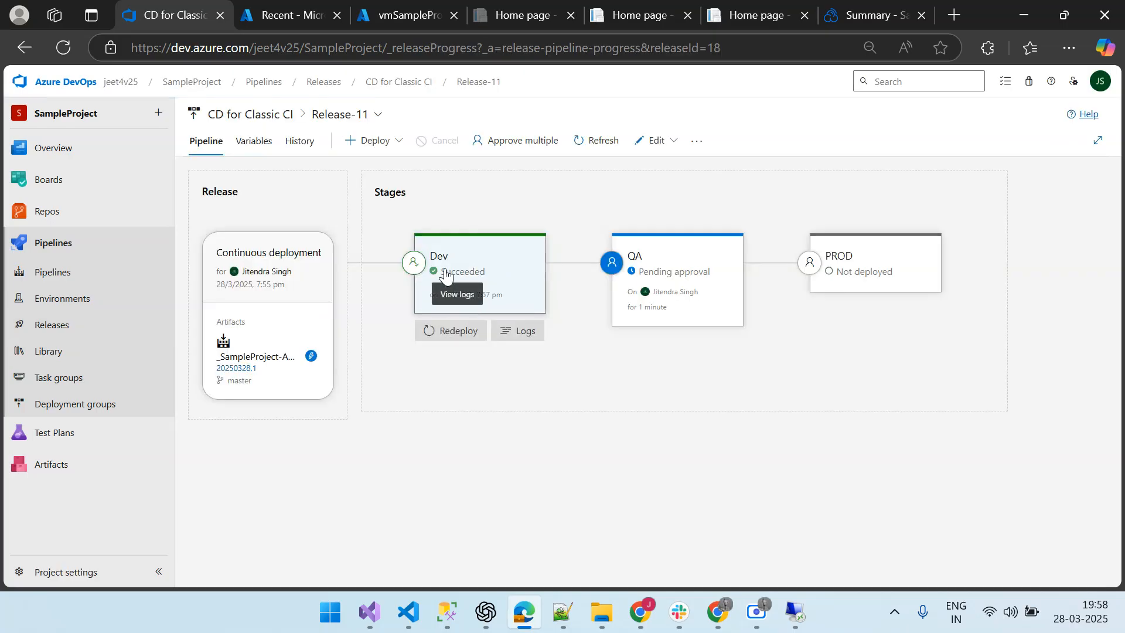
{"action": "left_click", "coordinate": [518, 22]}
{"action": "left_click_drag", "start_coordinate": [564, 438], "coordinate": [890, 451]}
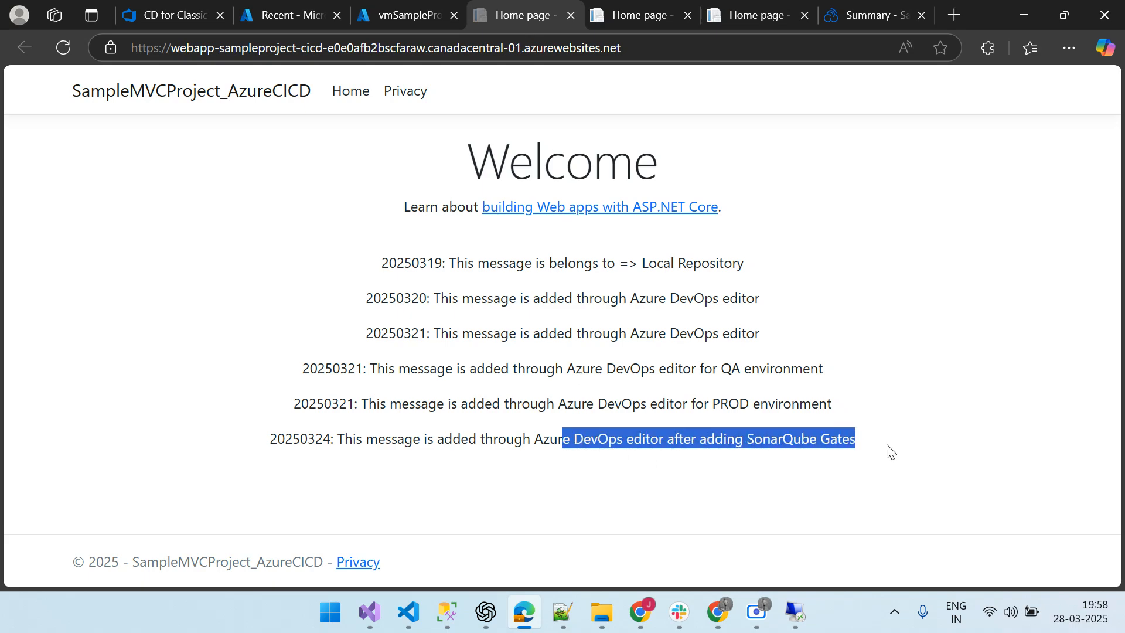
{"action": "left_click", "coordinate": [60, 49]}
- Highlight the 20250328 message about demoing the CI pipeline on the Dev web app's home page
{"action": "left_click_drag", "start_coordinate": [563, 475], "coordinate": [826, 478]}
{"action": "left_click", "coordinate": [773, 471]}
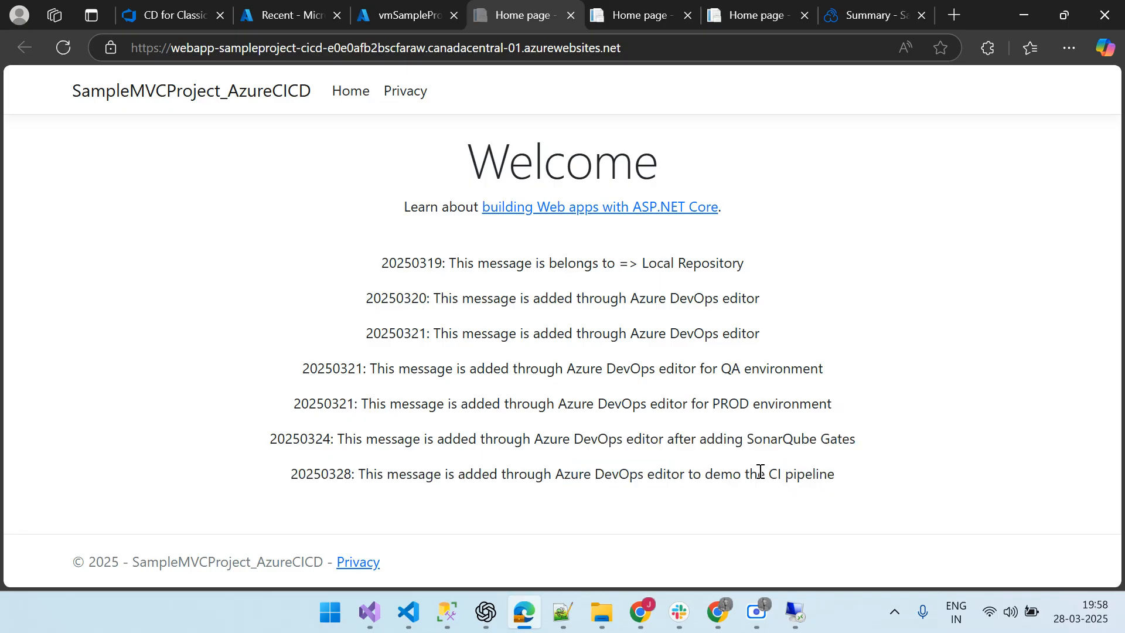
{"action": "left_click_drag", "start_coordinate": [707, 475], "coordinate": [835, 474]}
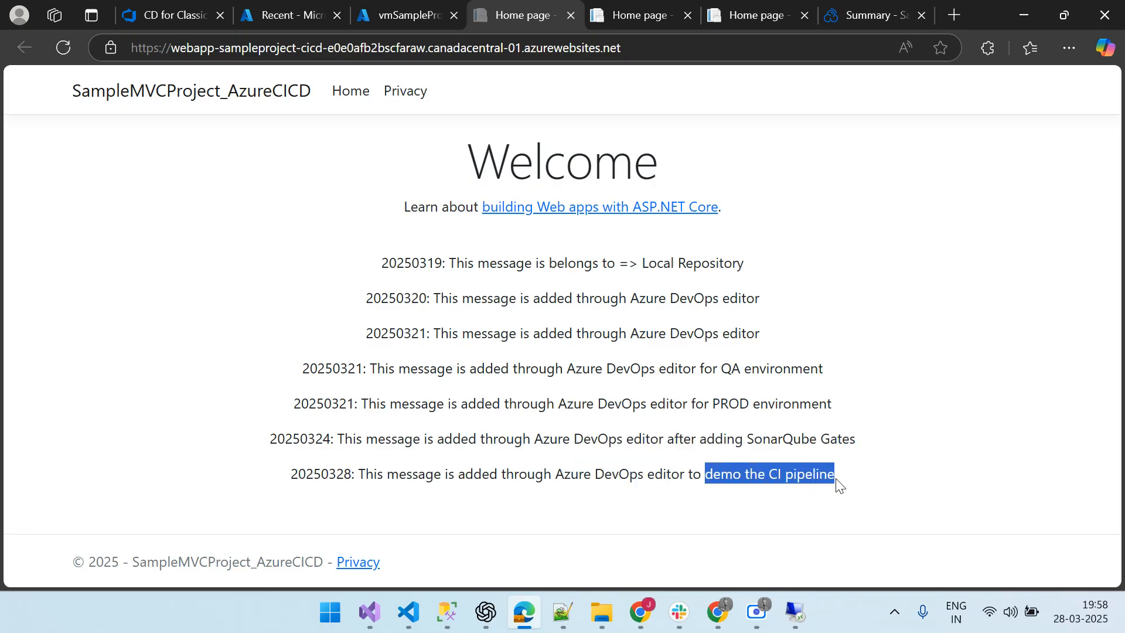
{"action": "left_click", "coordinate": [742, 476]}
{"action": "left_click_drag", "start_coordinate": [285, 474], "coordinate": [657, 494]}
{"action": "left_click", "coordinate": [655, 476]}
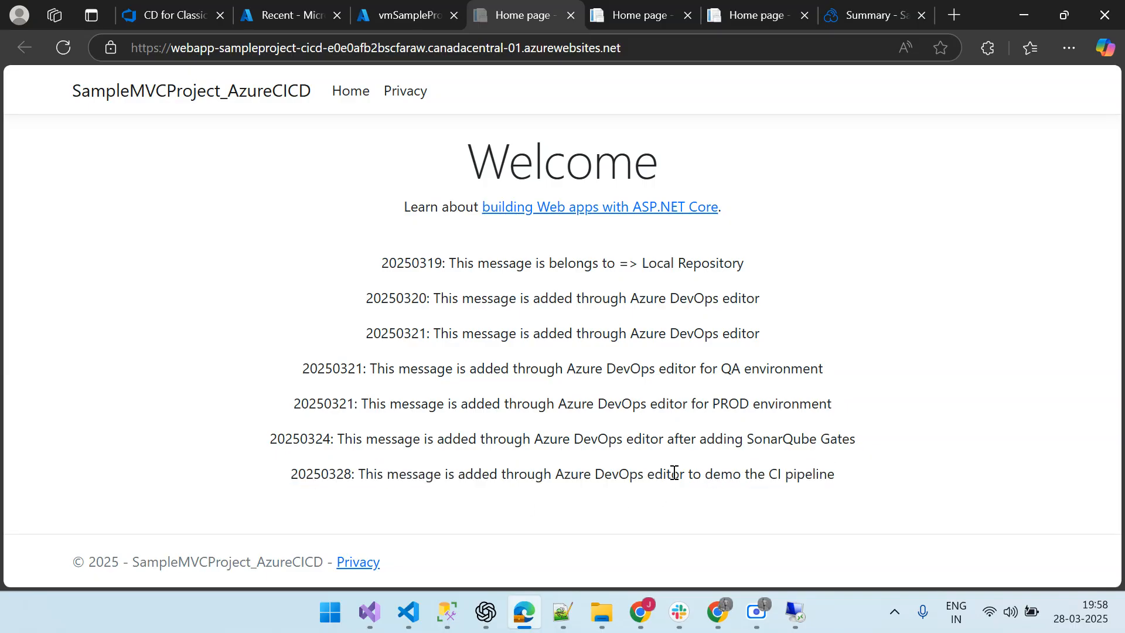
- Check the QA web app's home page for the 20250328 message before approving the QA deployment
{"action": "left_click", "coordinate": [634, 19]}
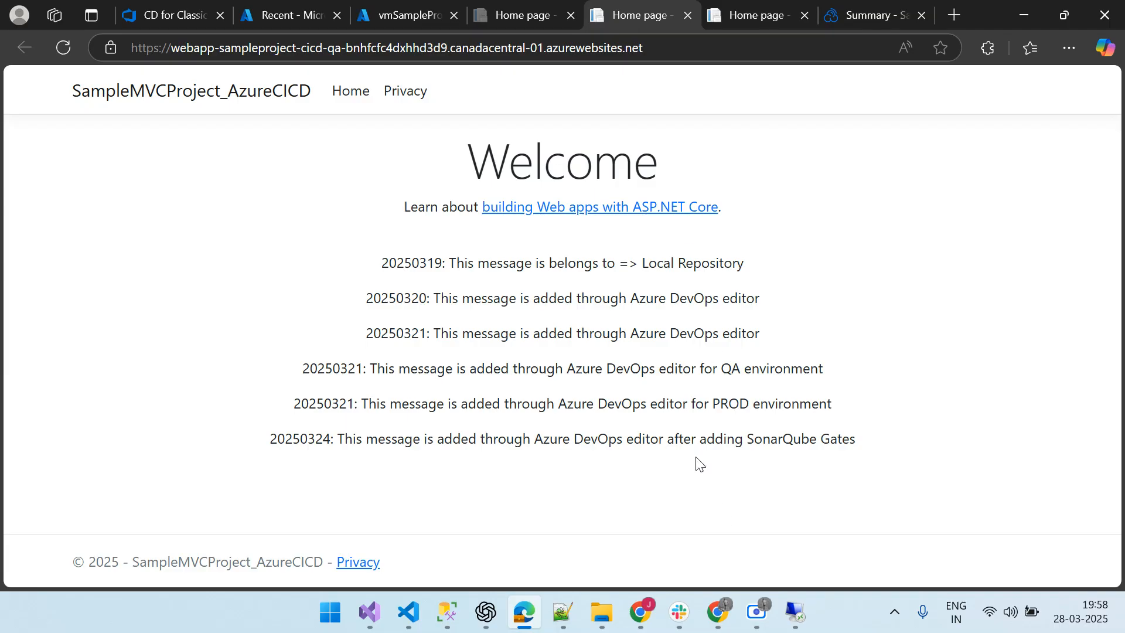
{"action": "left_click", "coordinate": [284, 15]}
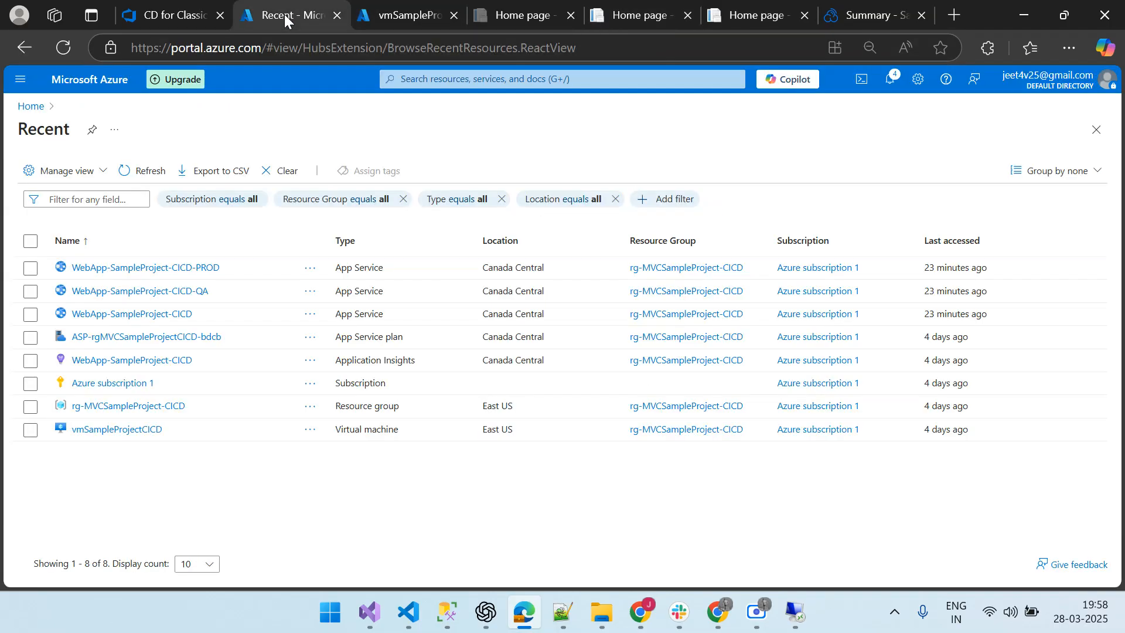
{"action": "left_click", "coordinate": [383, 15]}
- Approve Release-11's deployment to the QA stage with the comment "approved"
{"action": "left_click", "coordinate": [170, 15]}
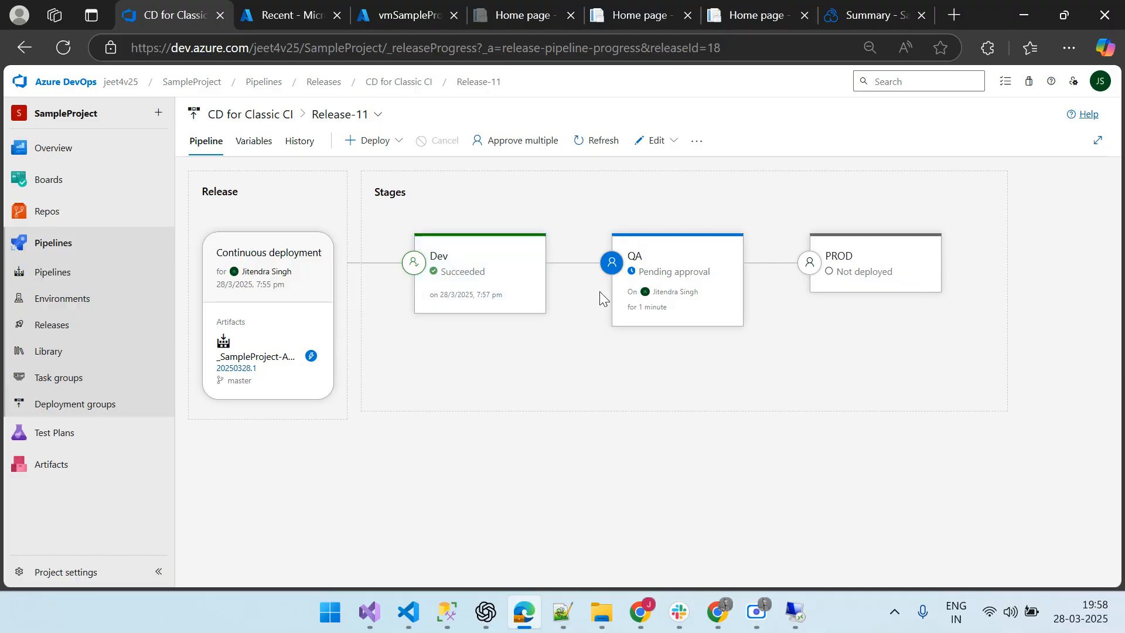
{"action": "left_click", "coordinate": [641, 344]}
{"action": "left_click", "coordinate": [669, 395]}
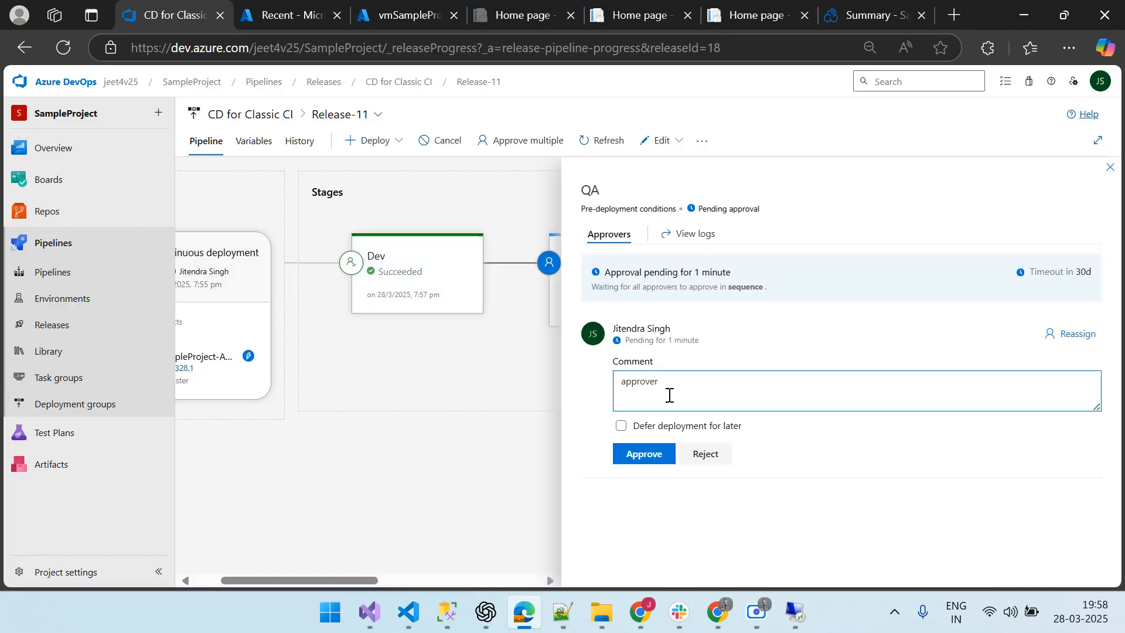
{"action": "left_click", "coordinate": [646, 452]}
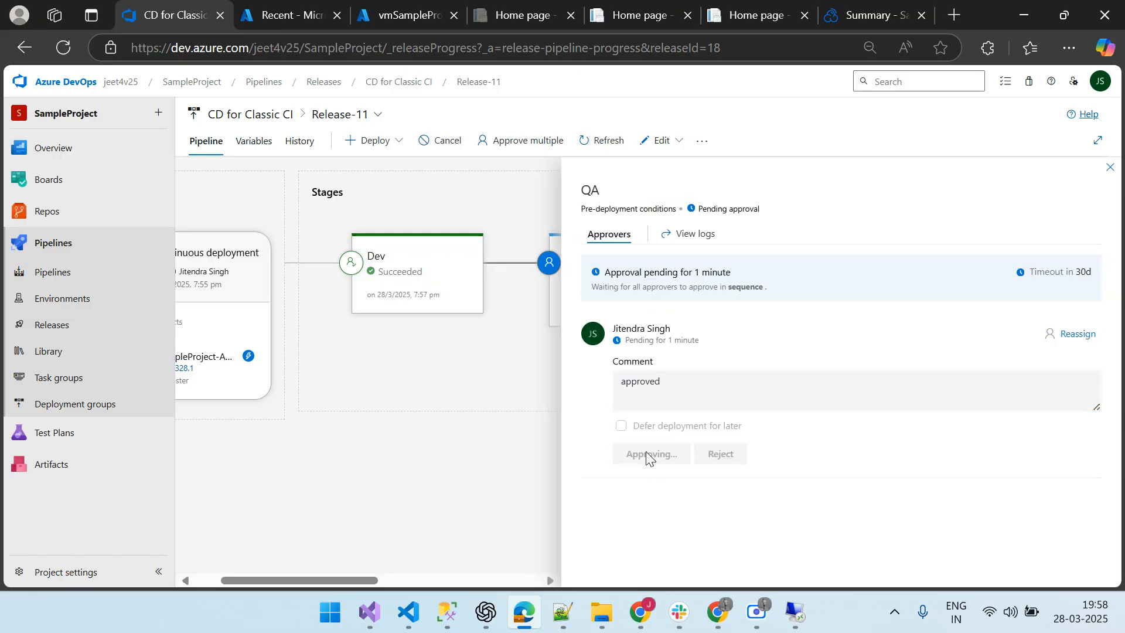
{"action": "left_click", "coordinate": [1110, 167]}
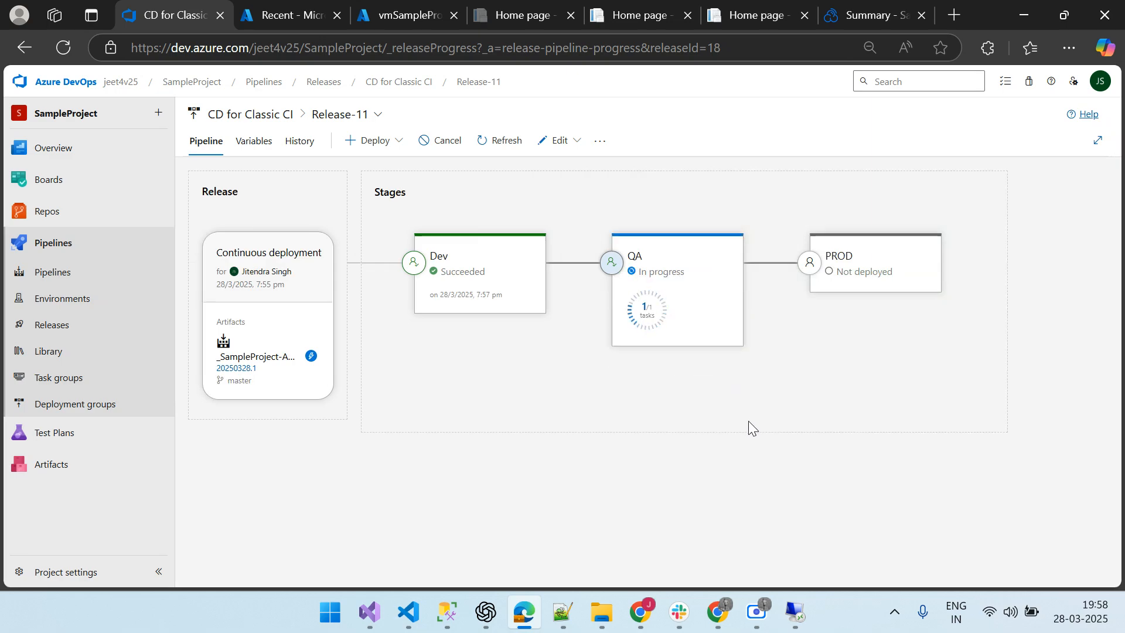
- View the PROD stage's manual deployment details for Release-11 without deploying, and monitor the QA deployment
{"action": "mouse_move", "coordinate": [884, 262]}
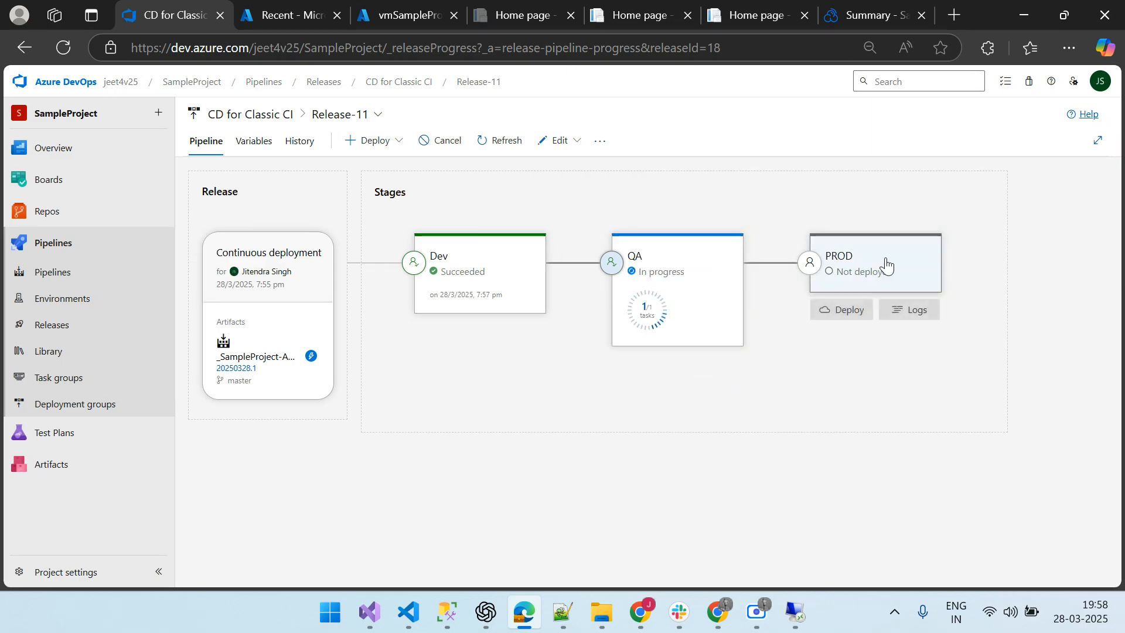
{"action": "left_click", "coordinate": [849, 320]}
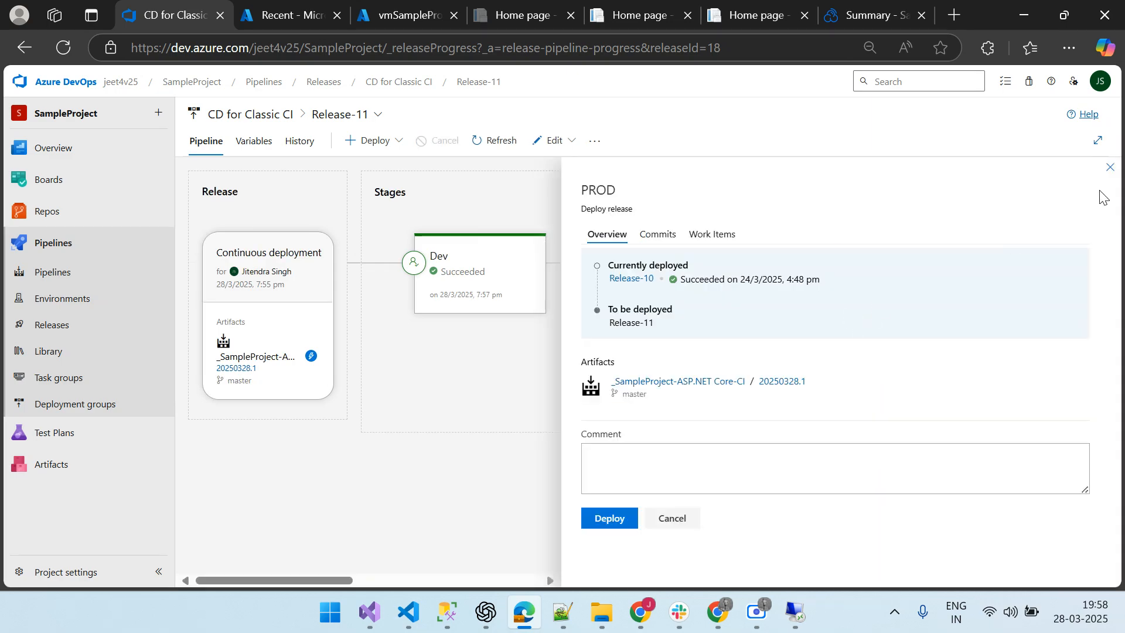
{"action": "left_click", "coordinate": [1109, 168]}
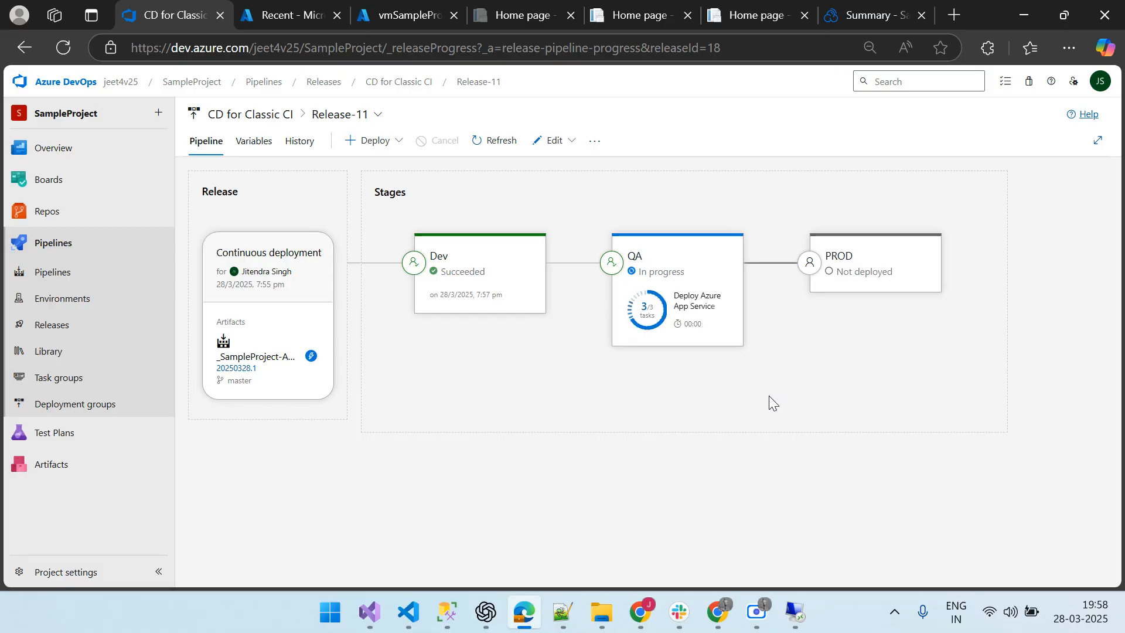
{"action": "mouse_move", "coordinate": [855, 263]}
{"action": "mouse_move", "coordinate": [846, 287]}
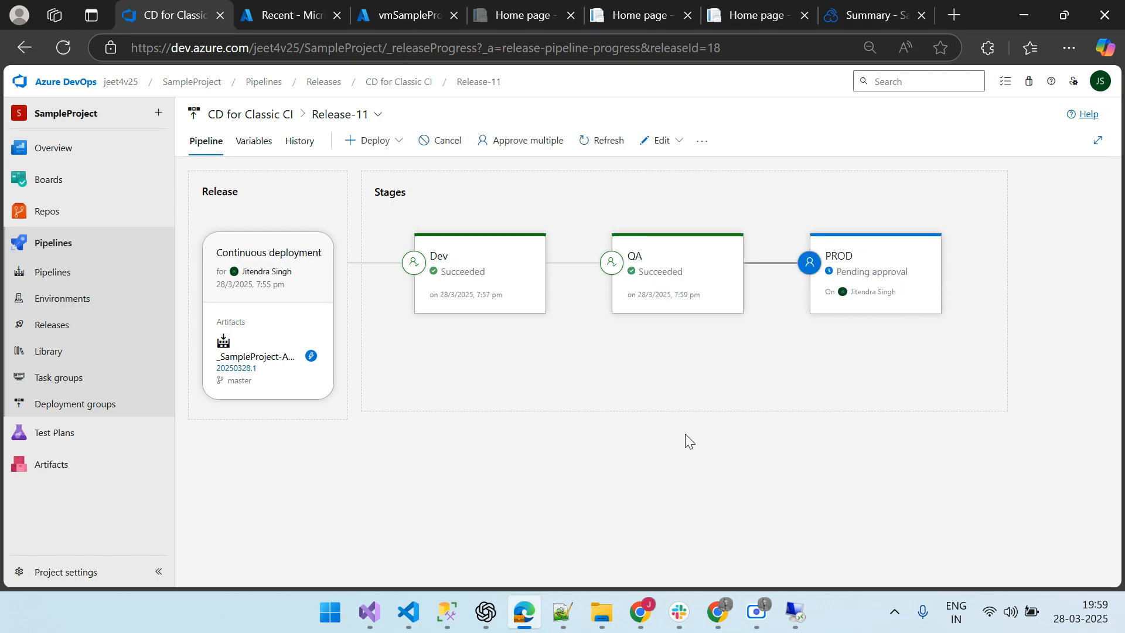
- Approve Release-11's deployment to the PROD stage with the comment "approved"
{"action": "left_click", "coordinate": [860, 277]}
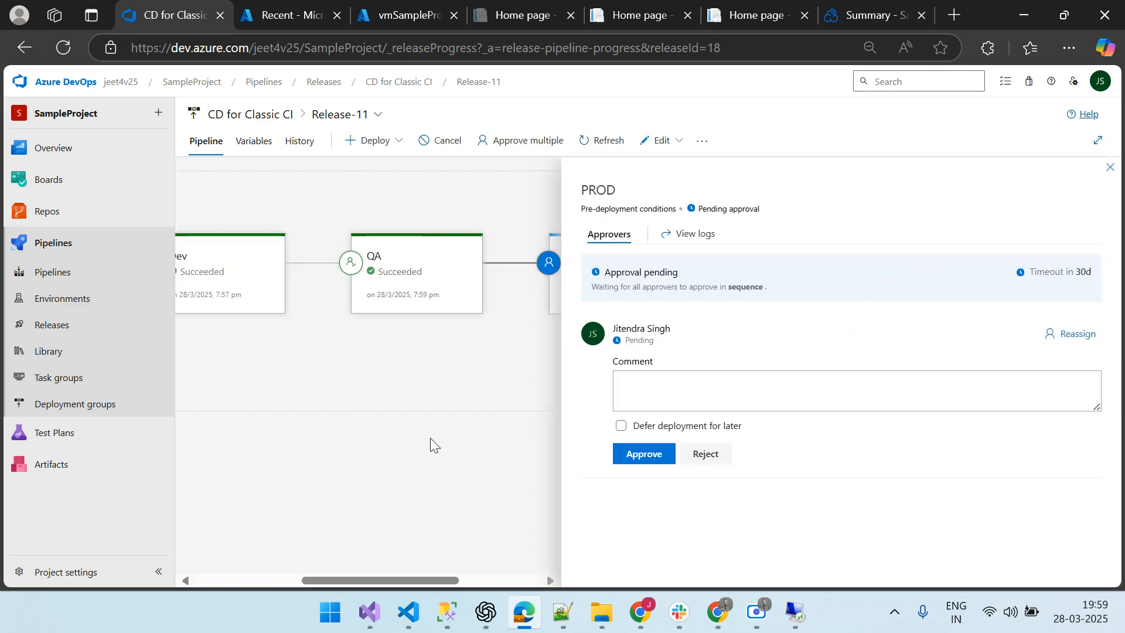
{"action": "left_click", "coordinate": [1119, 167]}
{"action": "mouse_move", "coordinate": [933, 246]}
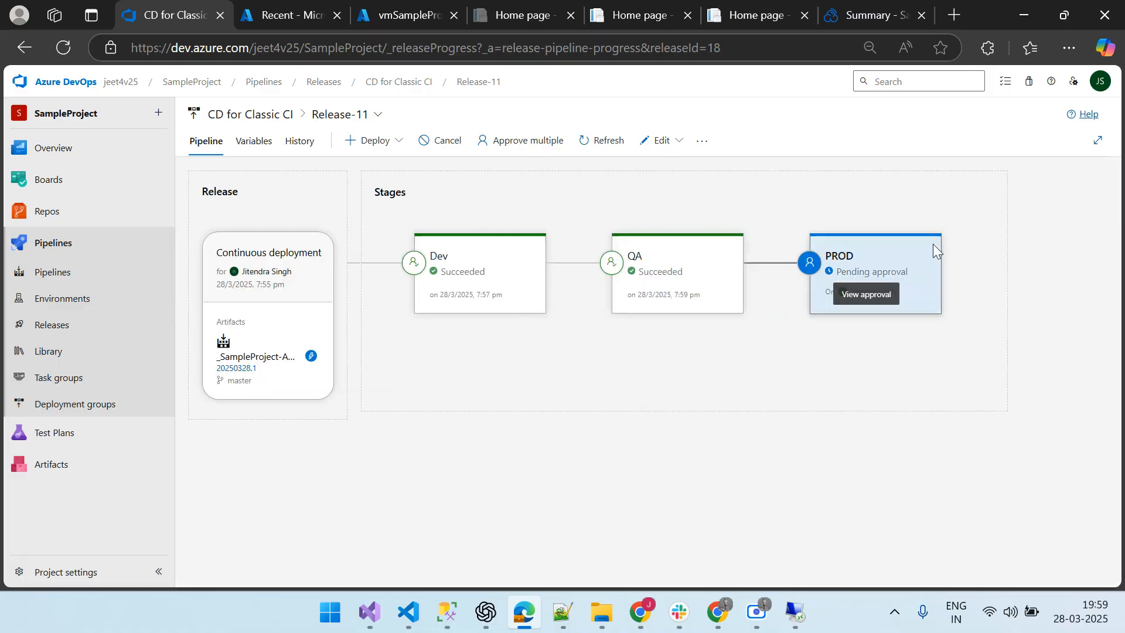
{"action": "left_click", "coordinate": [846, 329]}
{"action": "left_click", "coordinate": [791, 387]}
{"action": "type", "text": "approved"}
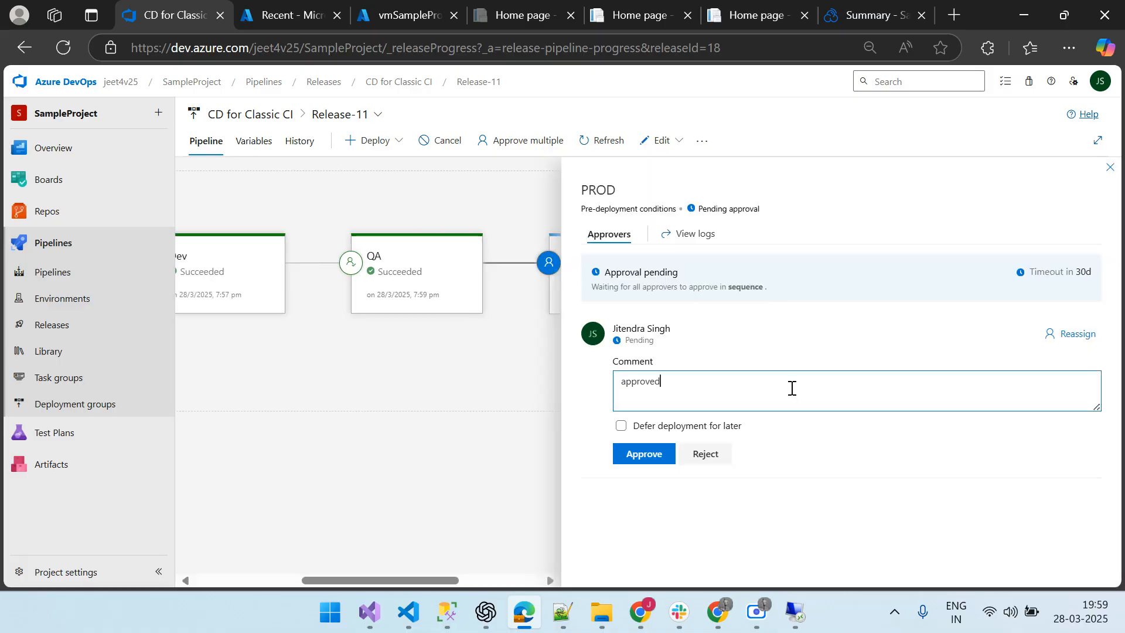
{"action": "left_click", "coordinate": [645, 459]}
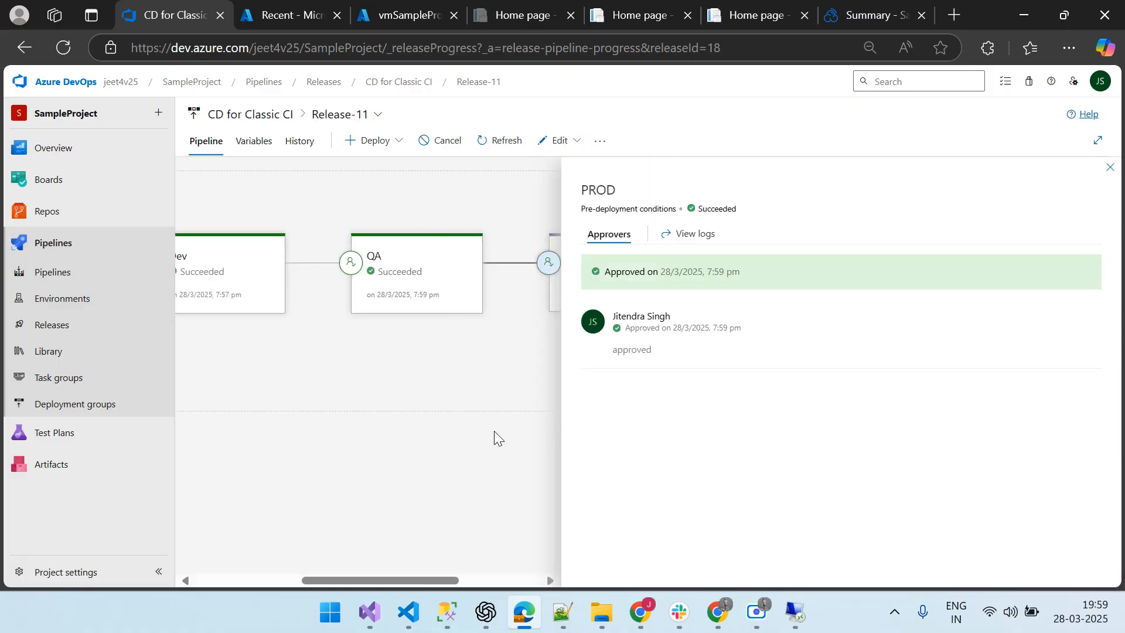
{"action": "left_click", "coordinate": [1109, 167]}
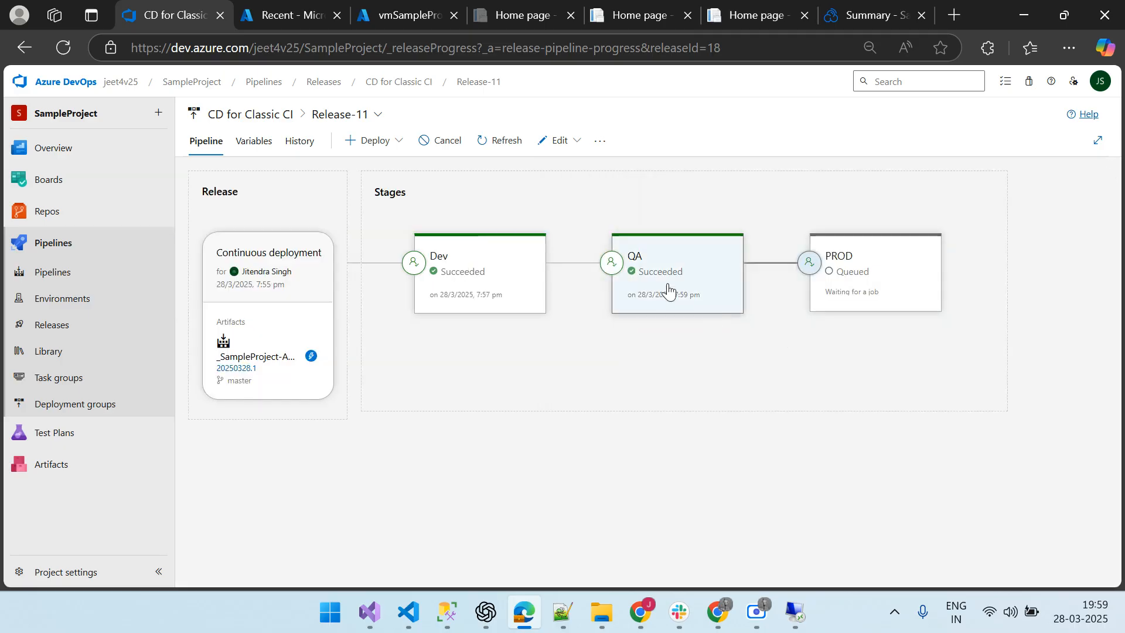
- Reload the QA and PROD web apps' home pages to check for the 20250328 message, and return to Release-11's progress
{"action": "left_click", "coordinate": [629, 18]}
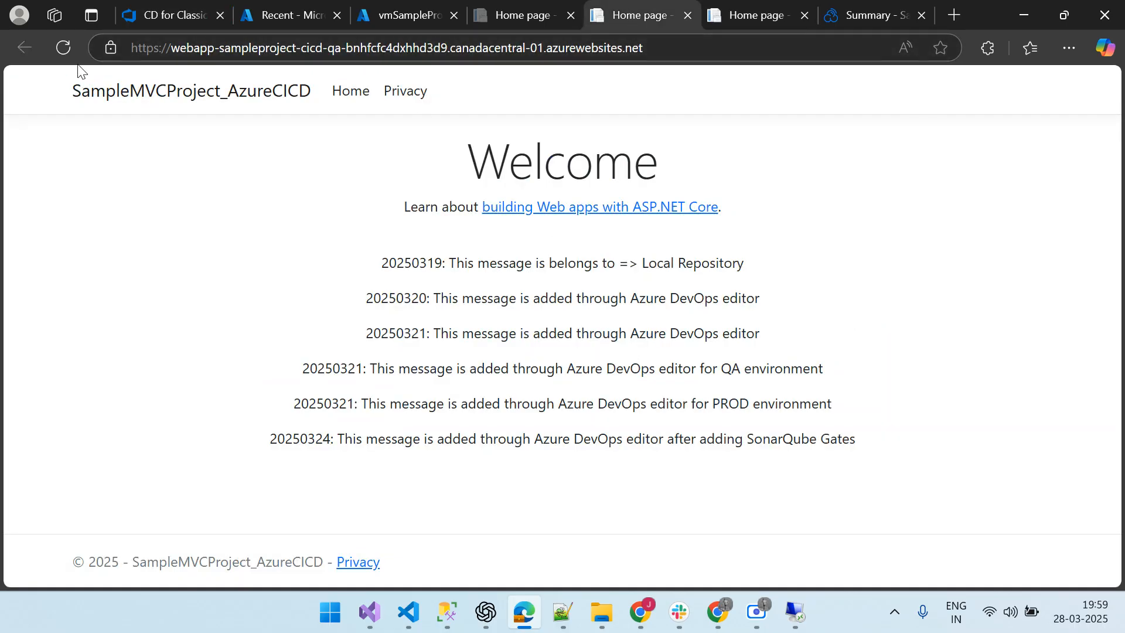
{"action": "left_click", "coordinate": [63, 49]}
{"action": "left_click", "coordinate": [743, 3]}
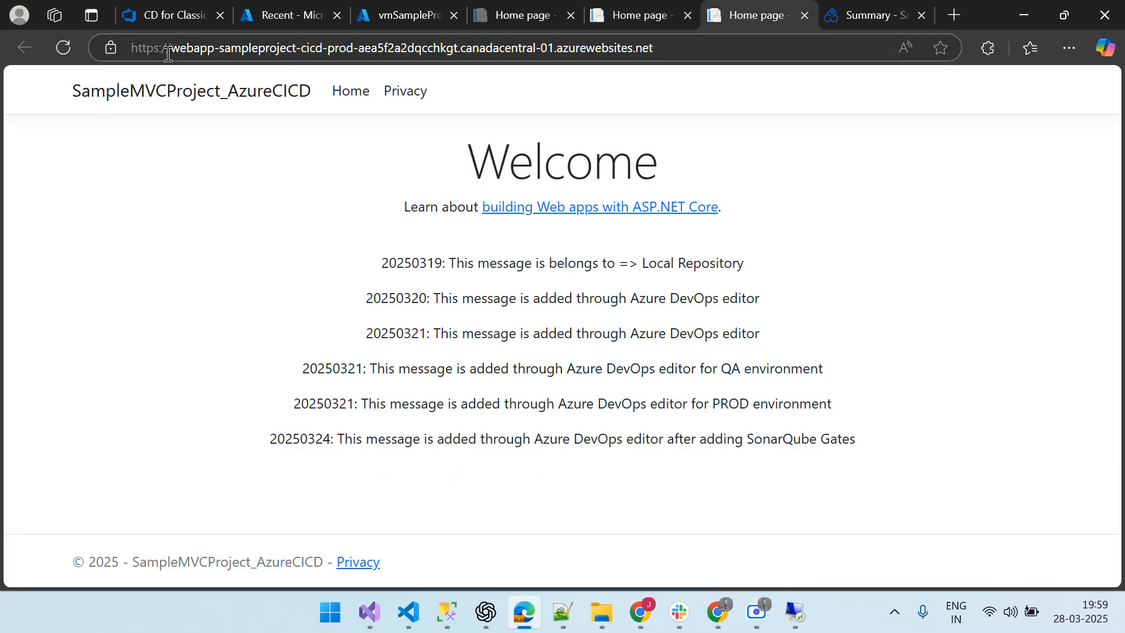
{"action": "left_click", "coordinate": [64, 49]}
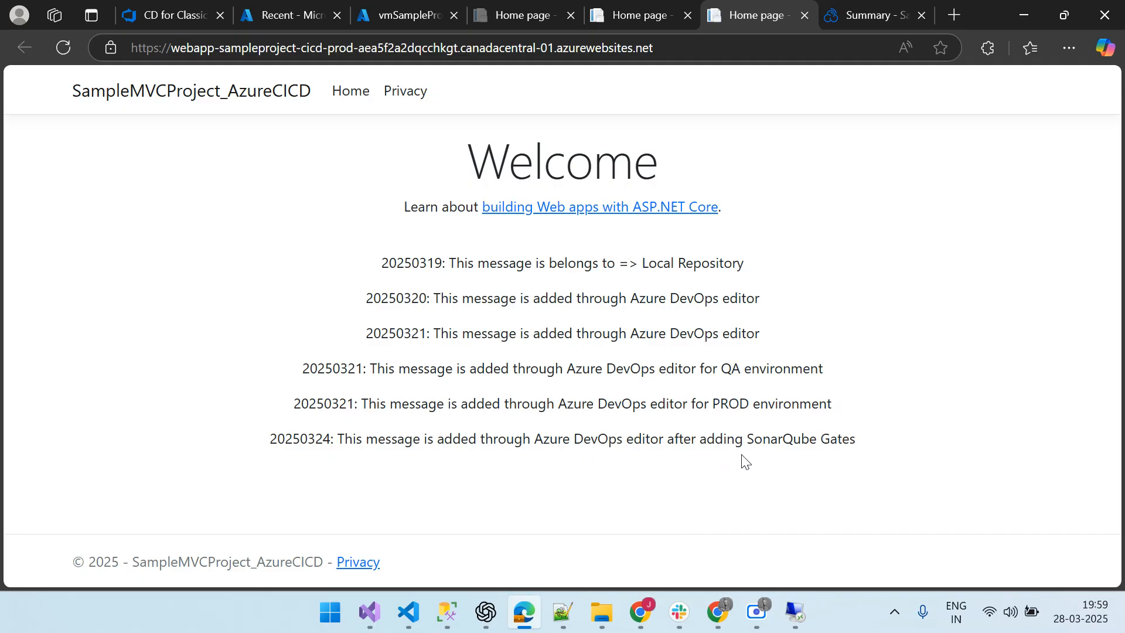
{"action": "left_click", "coordinate": [176, 14]}
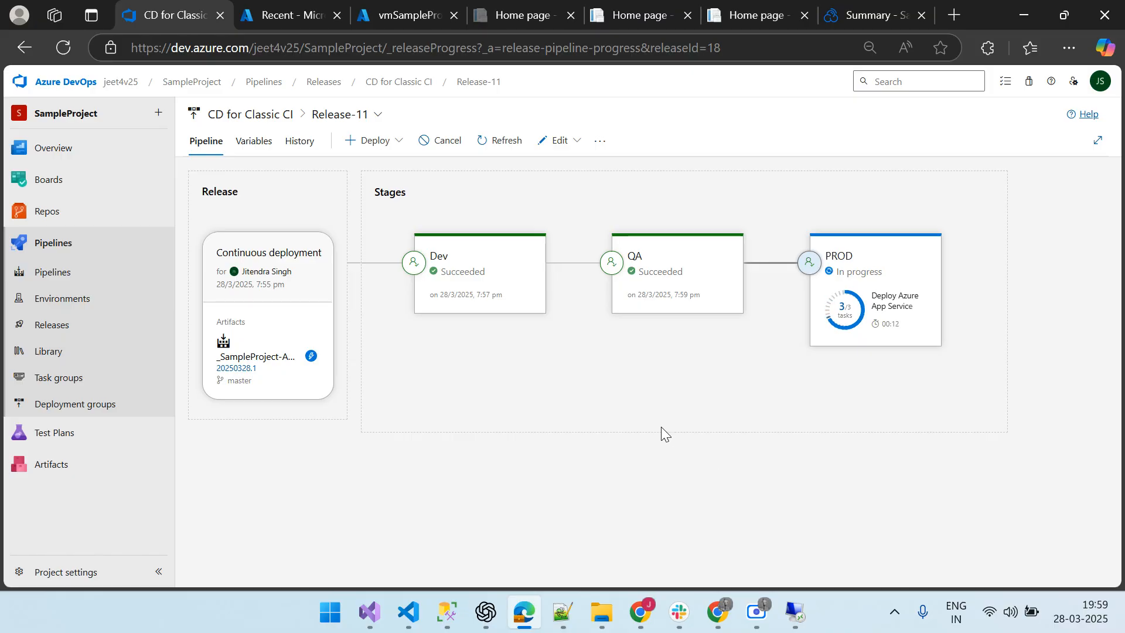
- Reload the PROD web app's home page and check for the 20250328 message about demoing the CI pipeline
{"action": "left_click", "coordinate": [712, 18]}
{"action": "left_click", "coordinate": [63, 48]}
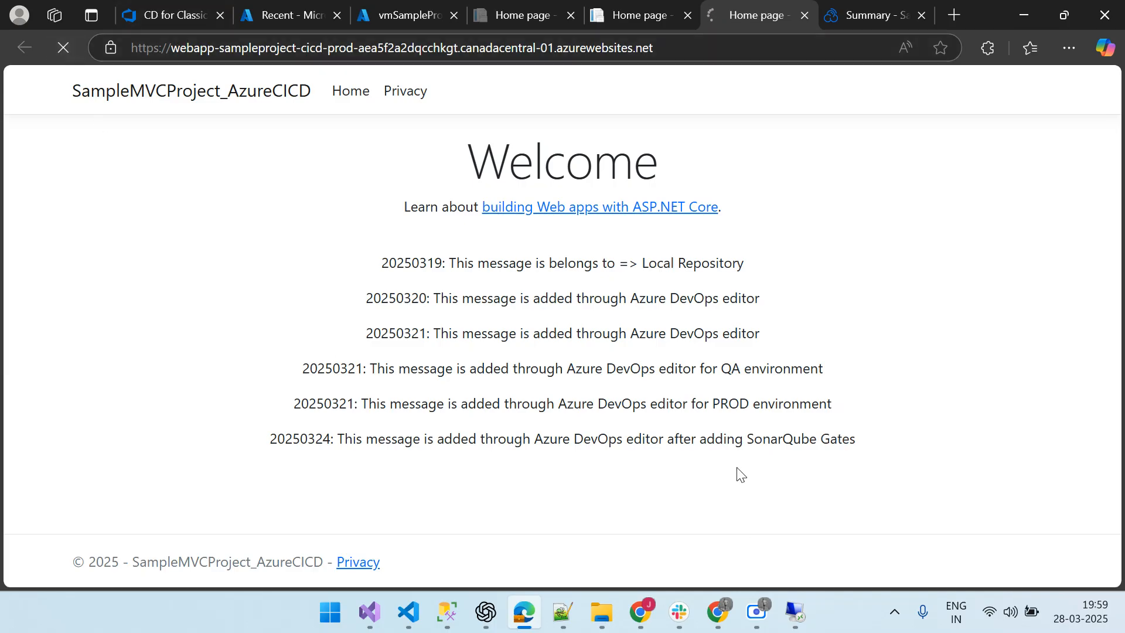
{"action": "left_click_drag", "start_coordinate": [713, 474], "coordinate": [864, 484]}
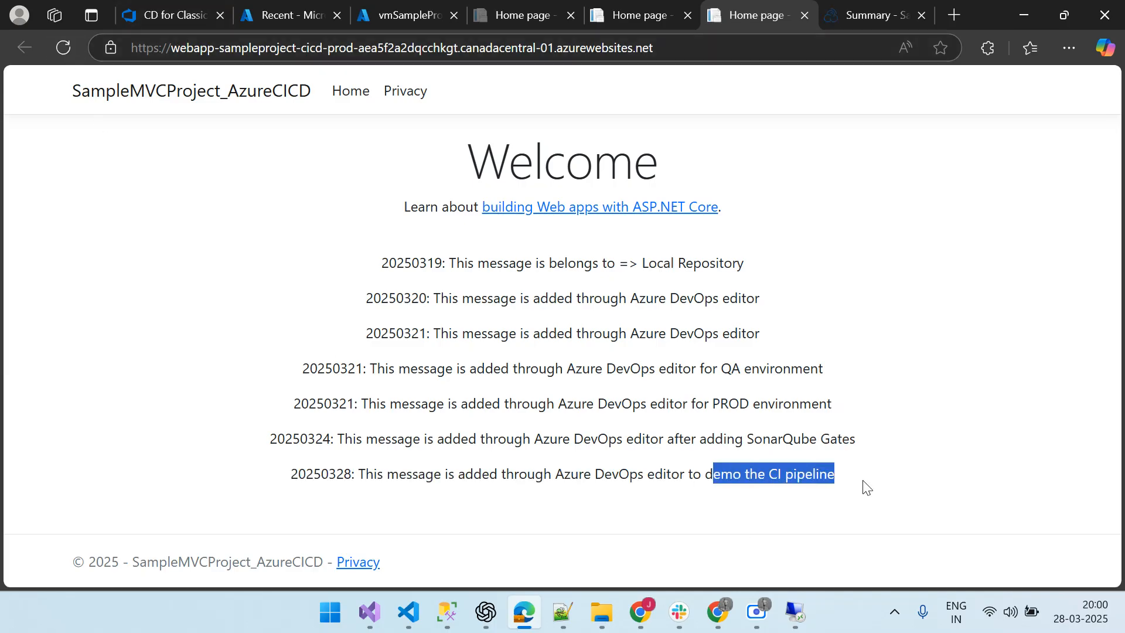
{"action": "left_click", "coordinate": [604, 429]}
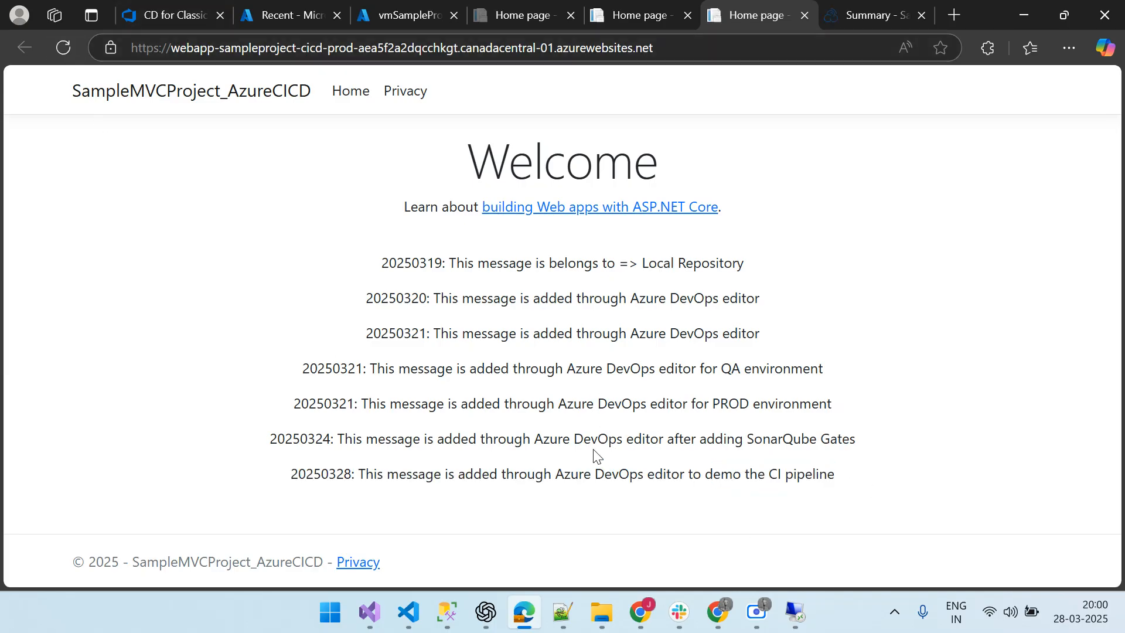
- Switch to SonarQube Cloud and open SampleMVCProject_AzureCICD's main branch summary from the project list
{"action": "left_click", "coordinate": [861, 15]}
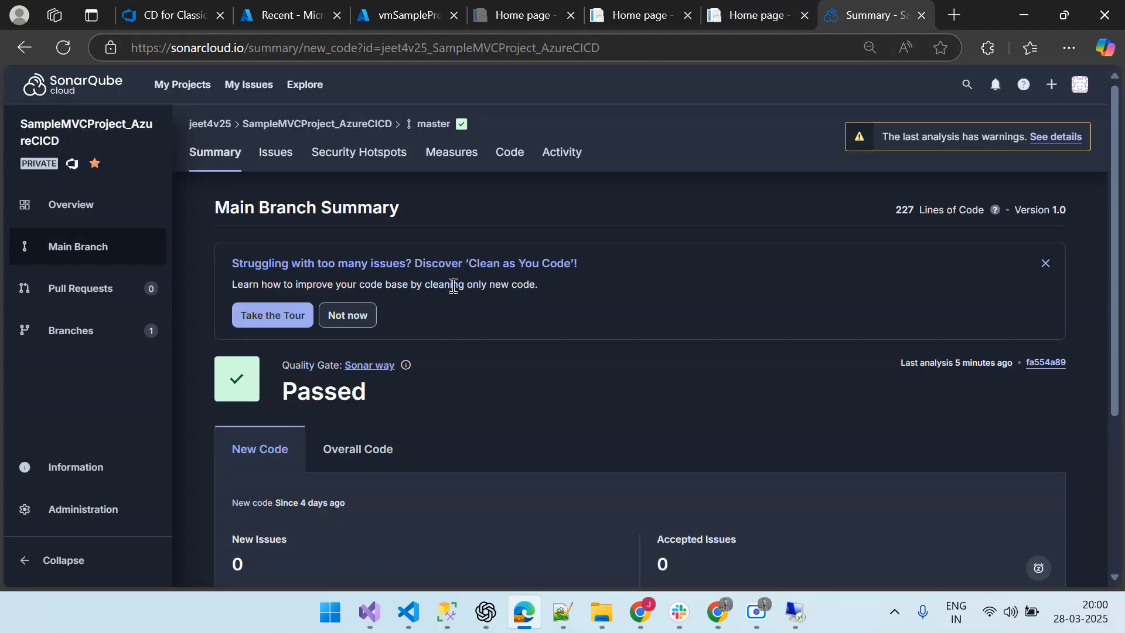
{"action": "left_click", "coordinate": [176, 85]}
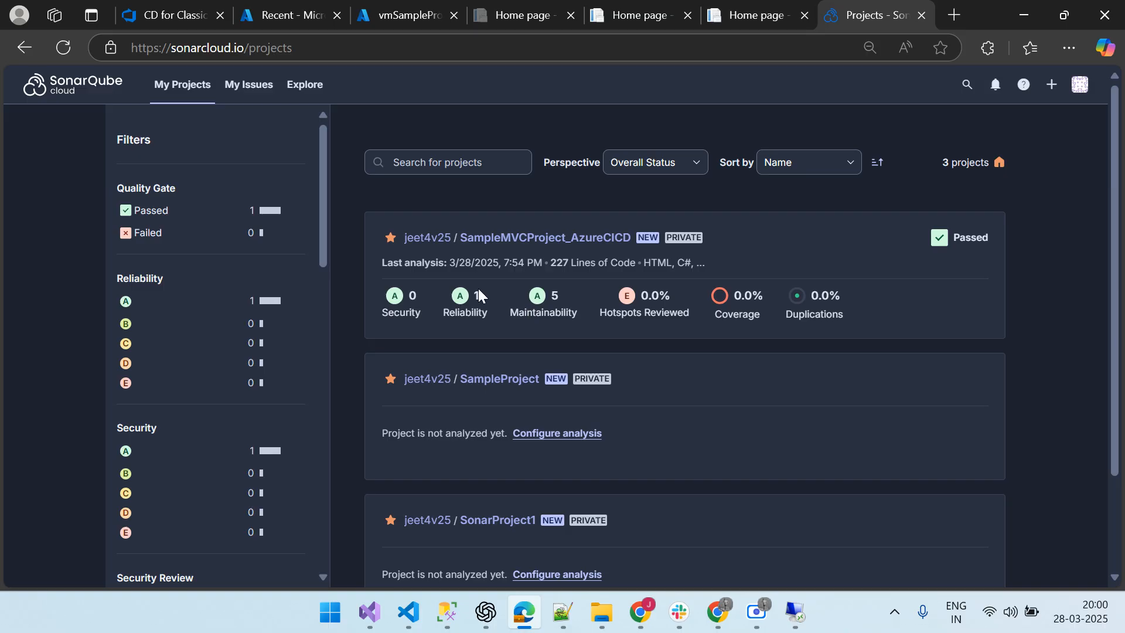
{"action": "left_click", "coordinate": [545, 238]}
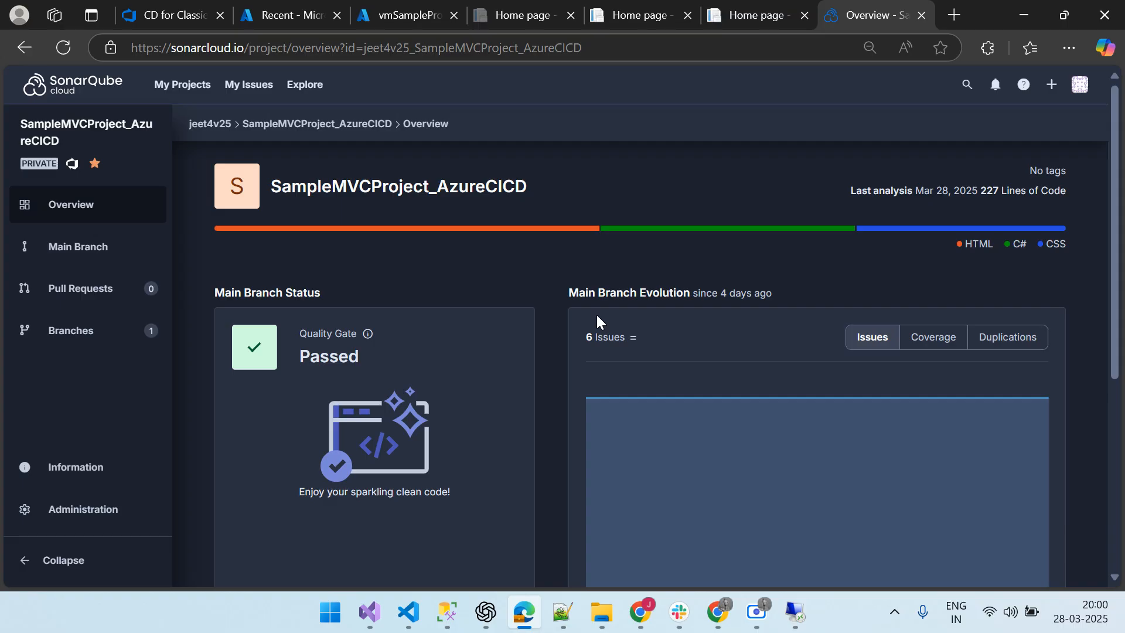
{"action": "scroll", "coordinate": [477, 404], "scroll_direction": "down", "scroll_amount": 5}
{"action": "left_click", "coordinate": [385, 446]}
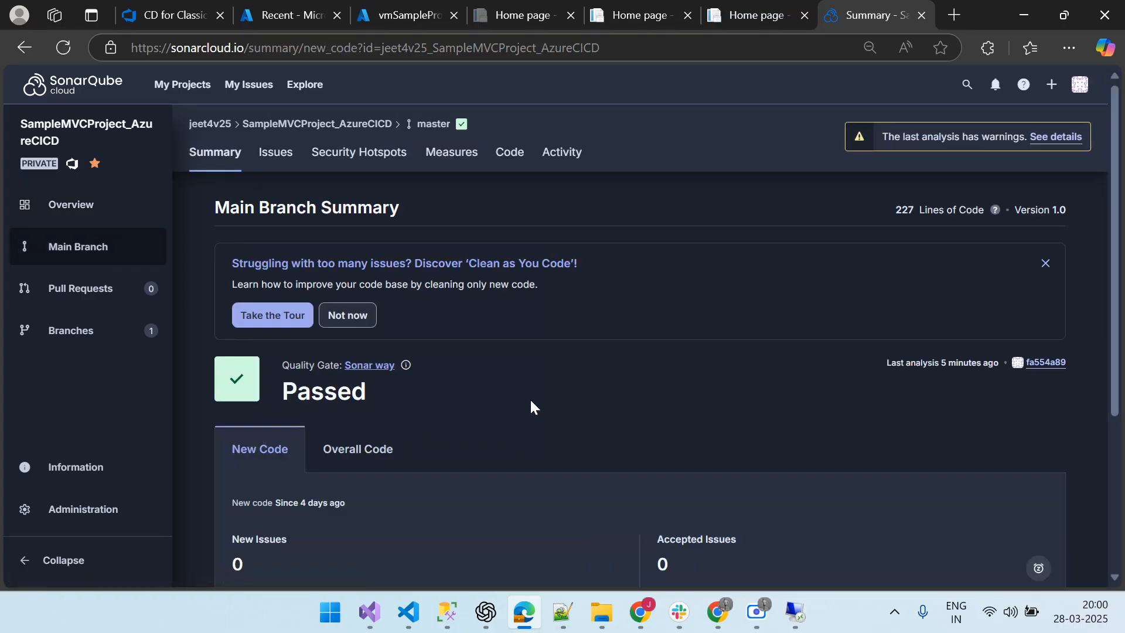
- Review the main branch summary and read the details of the last analysis warnings
{"action": "scroll", "coordinate": [543, 399], "scroll_direction": "down", "scroll_amount": 3}
{"action": "scroll", "coordinate": [543, 399], "scroll_direction": "up", "scroll_amount": 3}
{"action": "left_click_drag", "start_coordinate": [888, 137], "coordinate": [999, 137]}
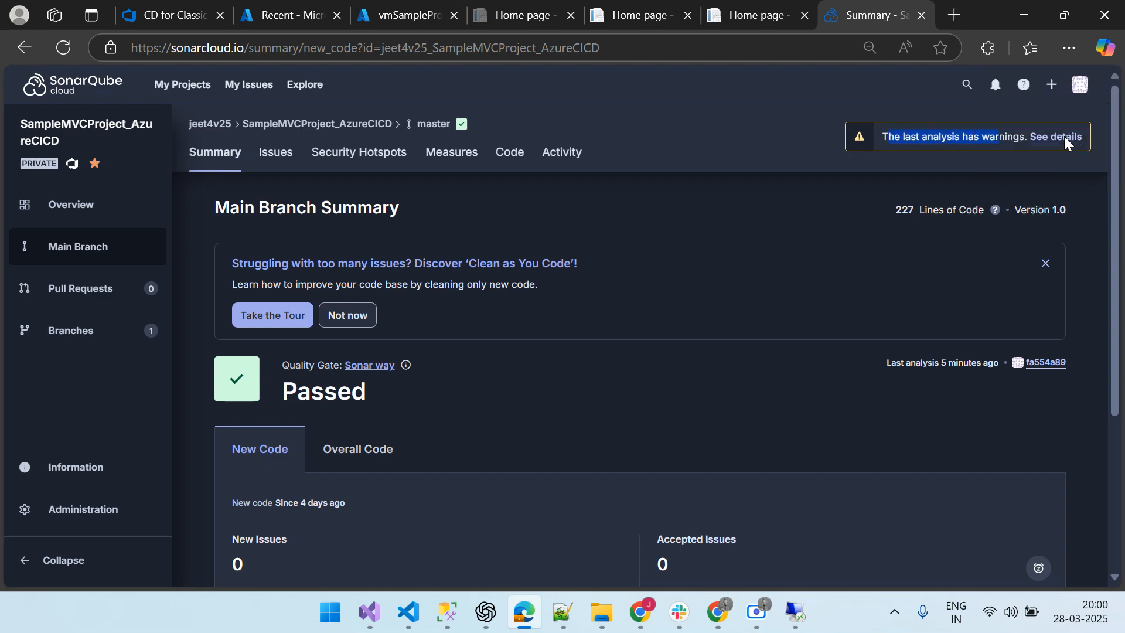
{"action": "left_click", "coordinate": [1097, 87]}
{"action": "left_click", "coordinate": [1051, 140]}
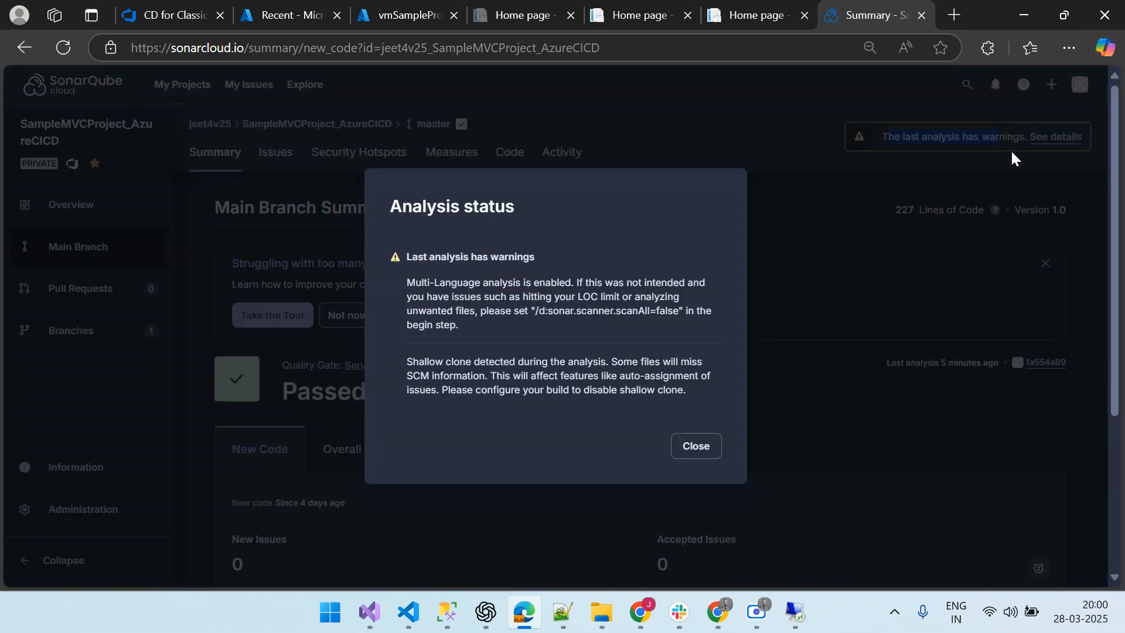
{"action": "left_click", "coordinate": [705, 445]}
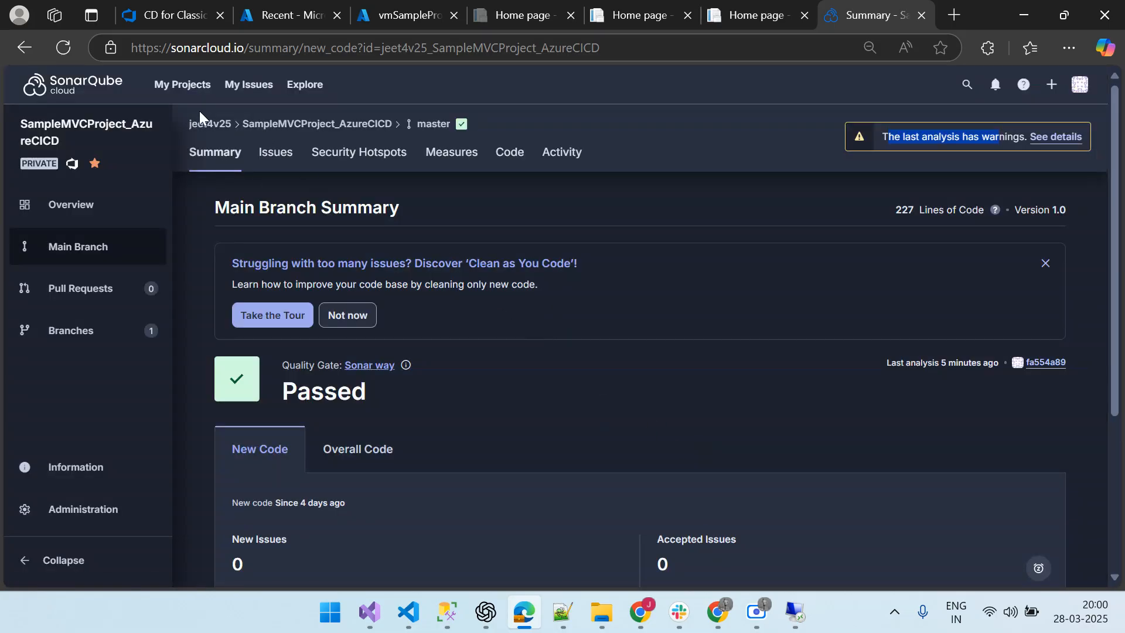
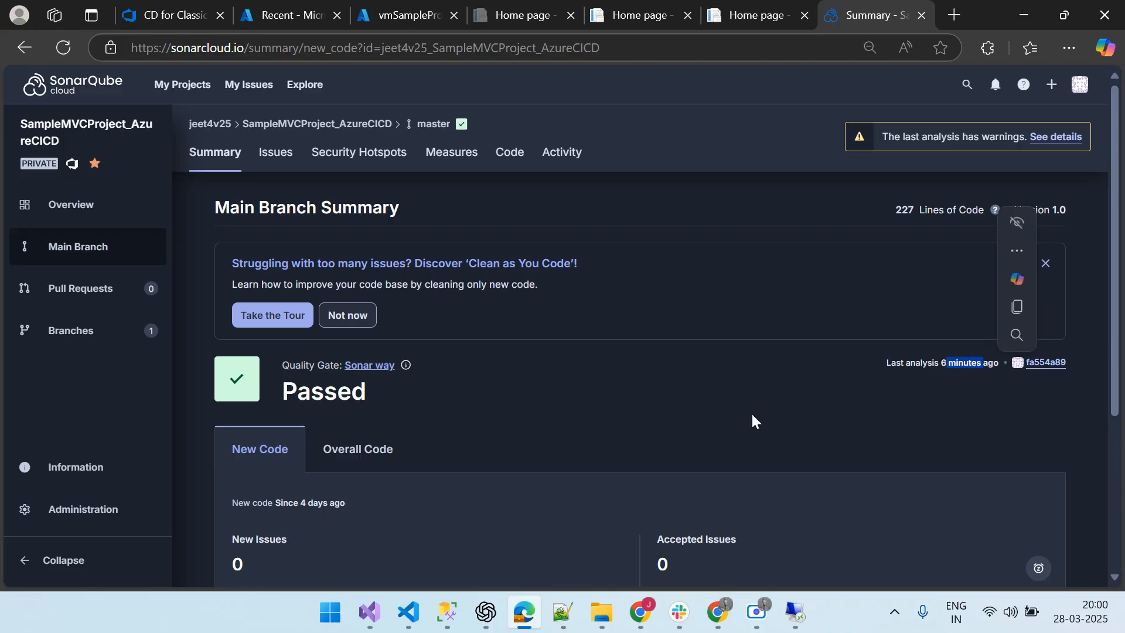
- Dismiss the "Clean as You Code" banner on the main branch summary and reread the analysis warnings
{"action": "scroll", "coordinate": [565, 434], "scroll_direction": "down", "scroll_amount": 3}
{"action": "scroll", "coordinate": [565, 435], "scroll_direction": "up", "scroll_amount": 3}
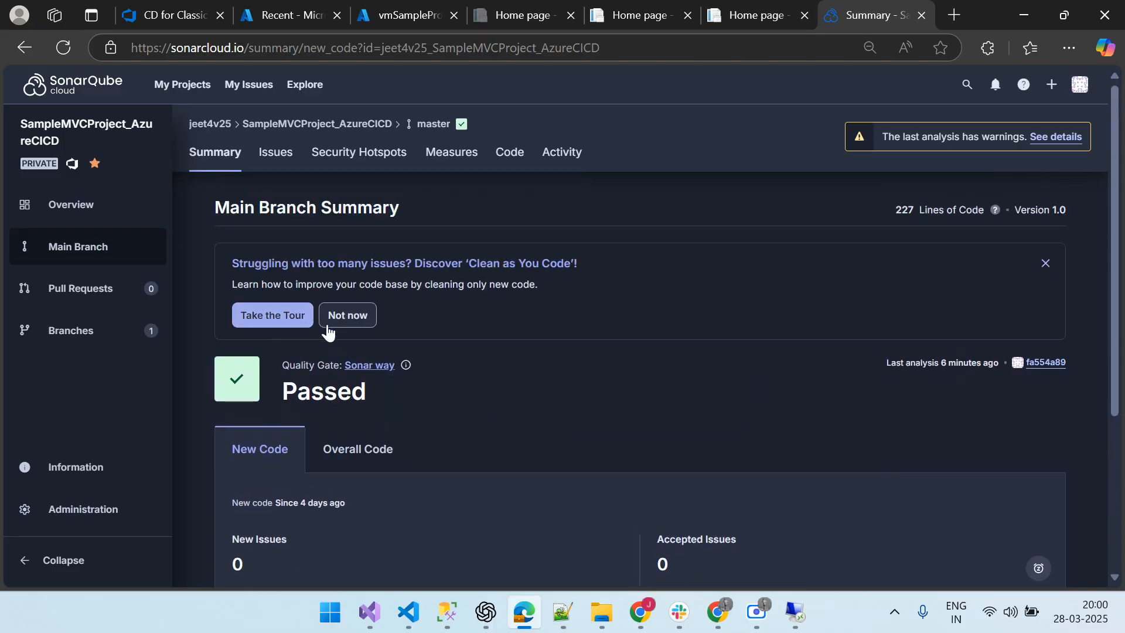
{"action": "left_click", "coordinate": [1046, 265]}
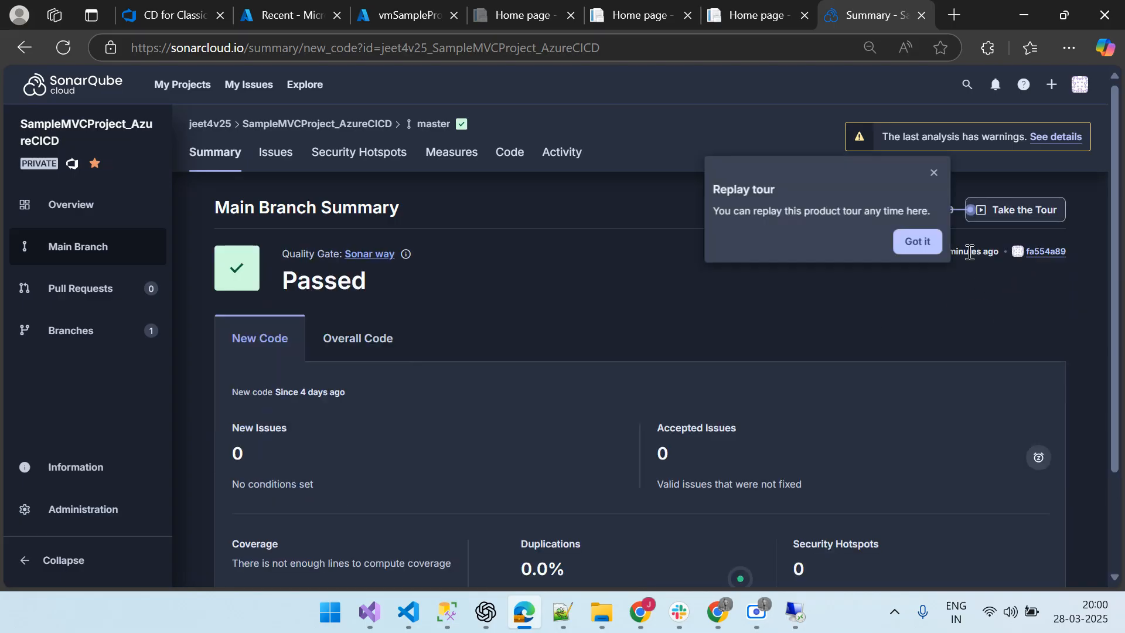
{"action": "left_click", "coordinate": [1031, 138]}
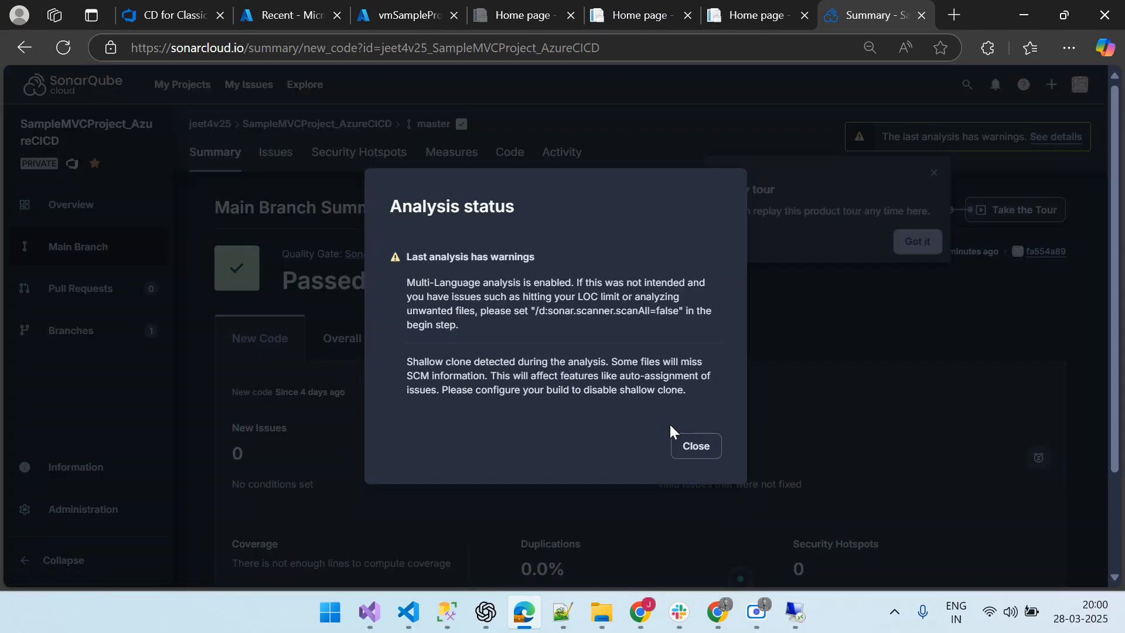
{"action": "left_click_drag", "start_coordinate": [496, 297], "coordinate": [697, 337]}
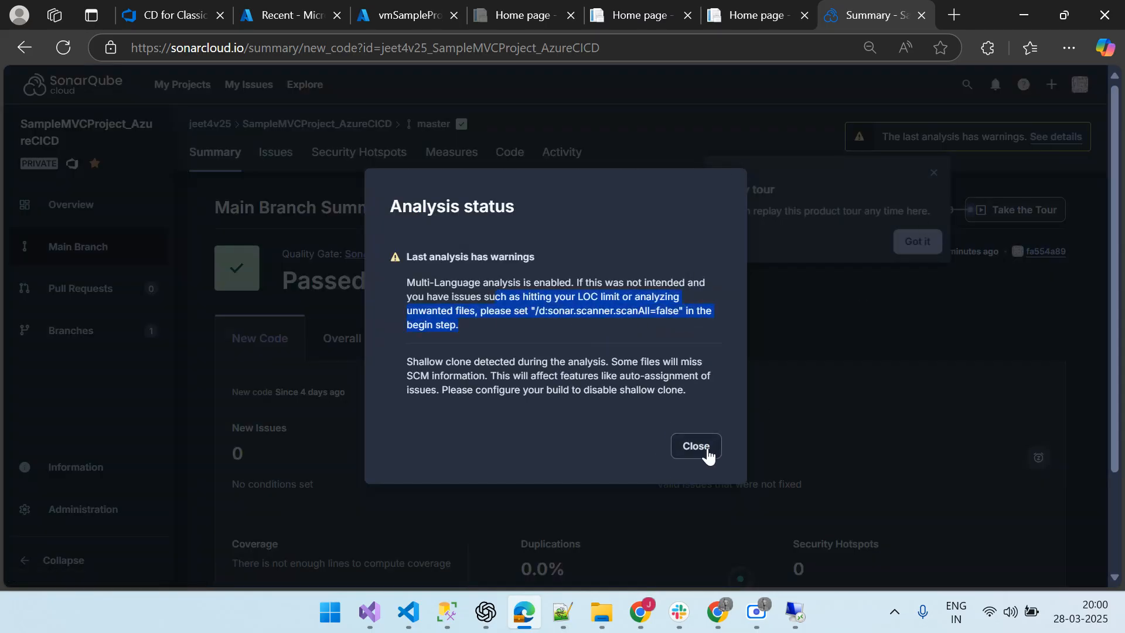
{"action": "left_click", "coordinate": [695, 446]}
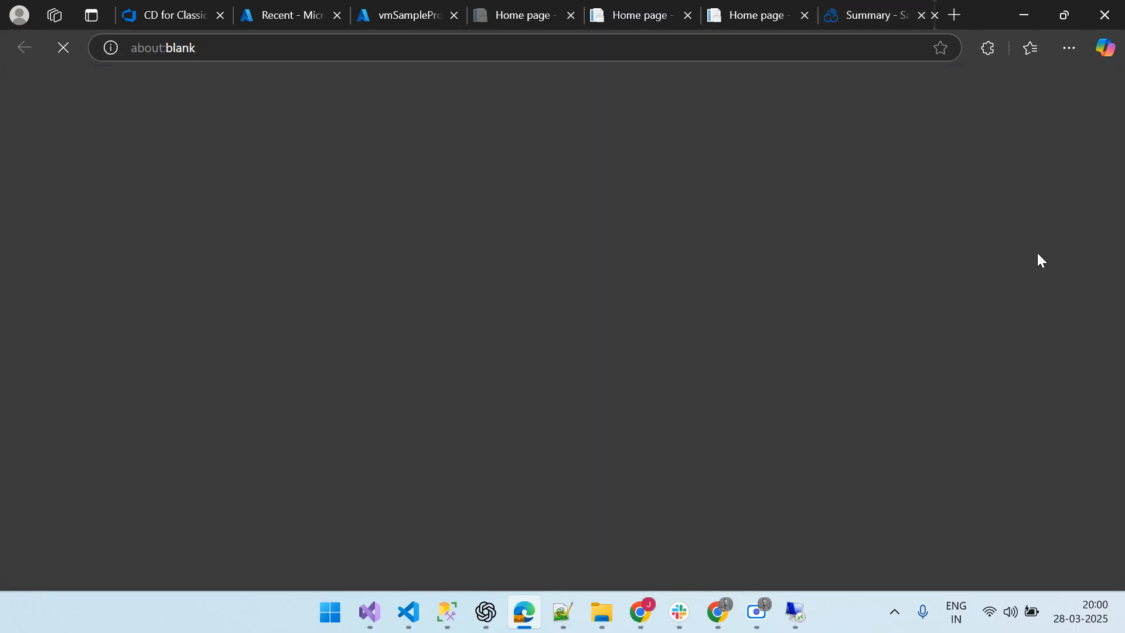
- Inspect the Index.cshtml change in the last analyzed commit, fa554a89, and return to the summary, dismissing the replay tour tip
{"action": "left_click", "coordinate": [1040, 251]}
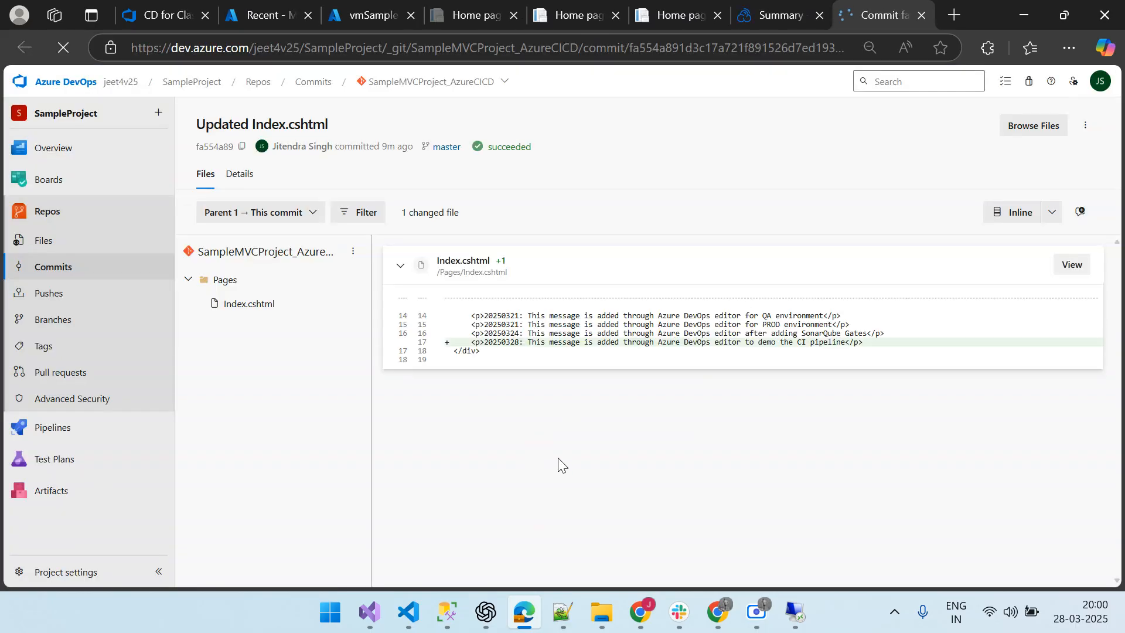
{"action": "left_click_drag", "start_coordinate": [489, 342], "coordinate": [915, 334]}
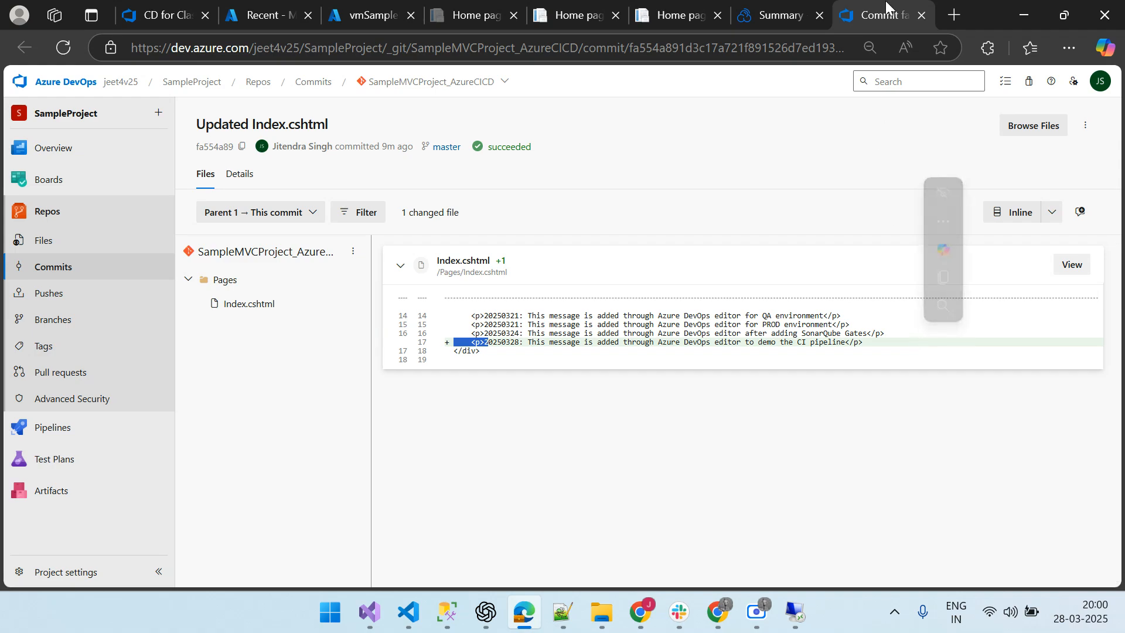
{"action": "left_click", "coordinate": [921, 15]}
{"action": "left_click", "coordinate": [913, 247]}
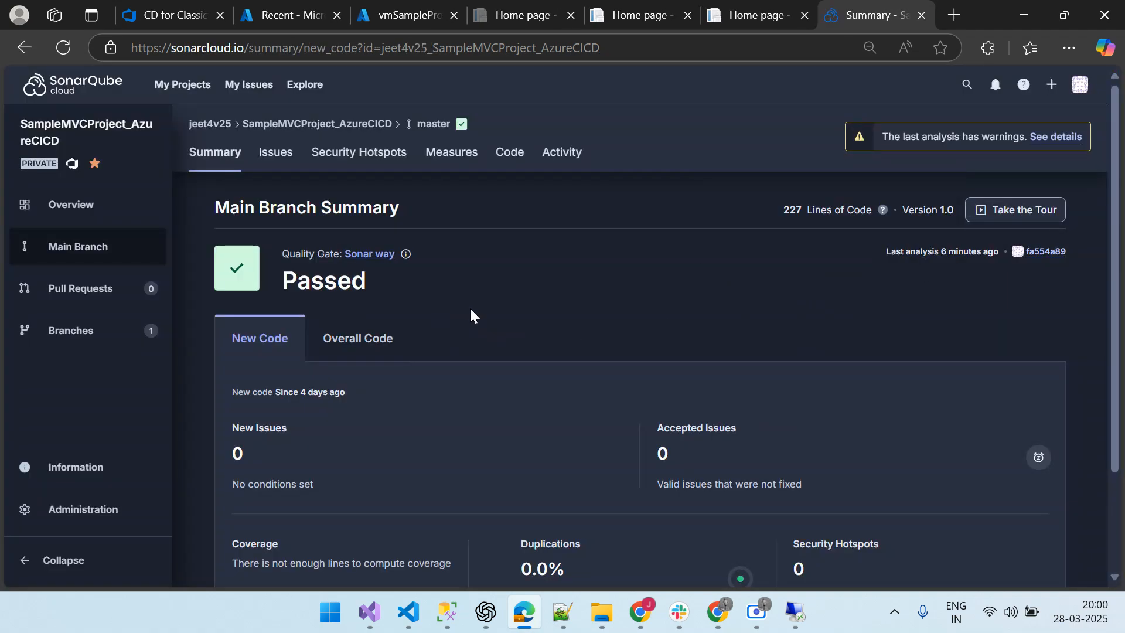
- Examine the main branch's overall code metrics and its new code metrics
{"action": "left_click", "coordinate": [348, 343]}
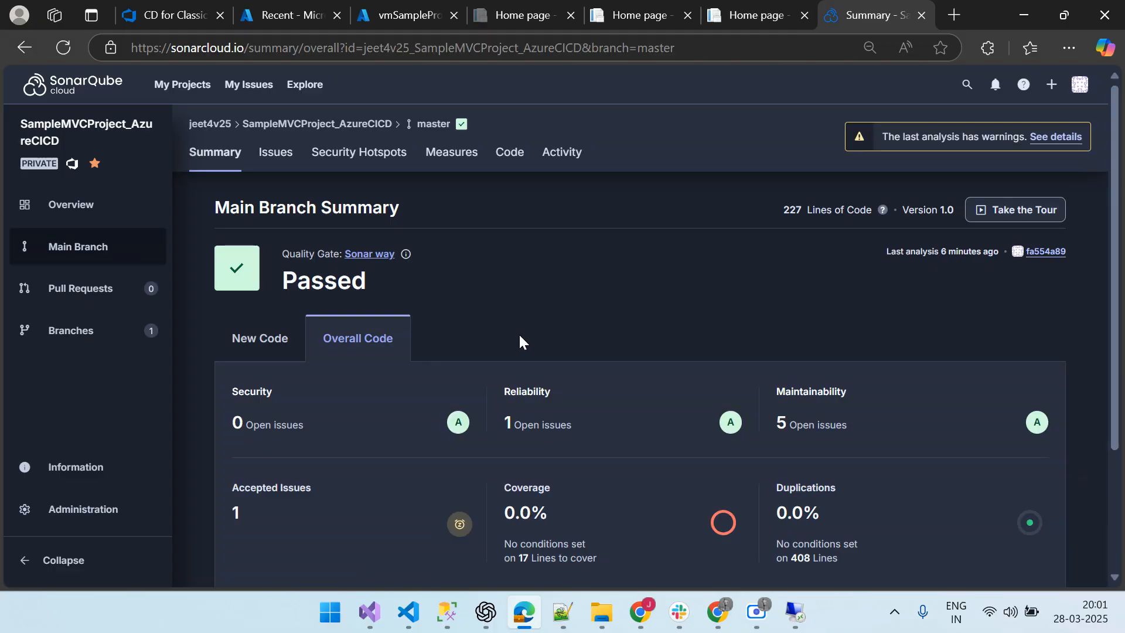
{"action": "scroll", "coordinate": [520, 336], "scroll_direction": "down", "scroll_amount": 3}
{"action": "scroll", "coordinate": [519, 342], "scroll_direction": "up", "scroll_amount": 3}
{"action": "left_click", "coordinate": [264, 342]}
{"action": "scroll", "coordinate": [560, 403], "scroll_direction": "down", "scroll_amount": 2}
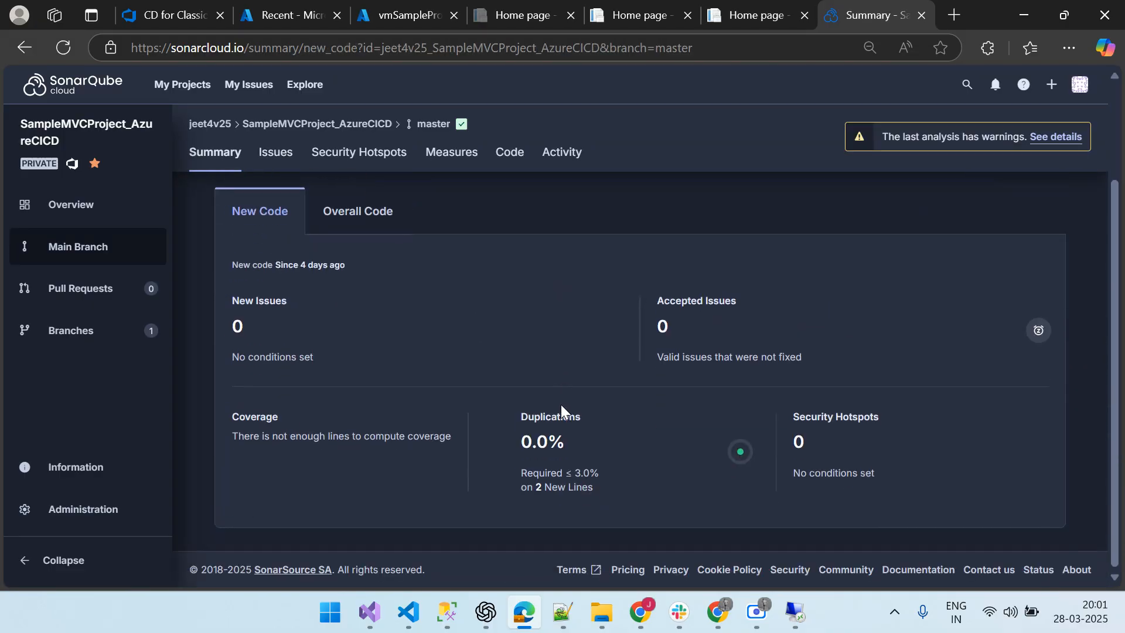
{"action": "scroll", "coordinate": [472, 364], "scroll_direction": "up", "scroll_amount": 2}
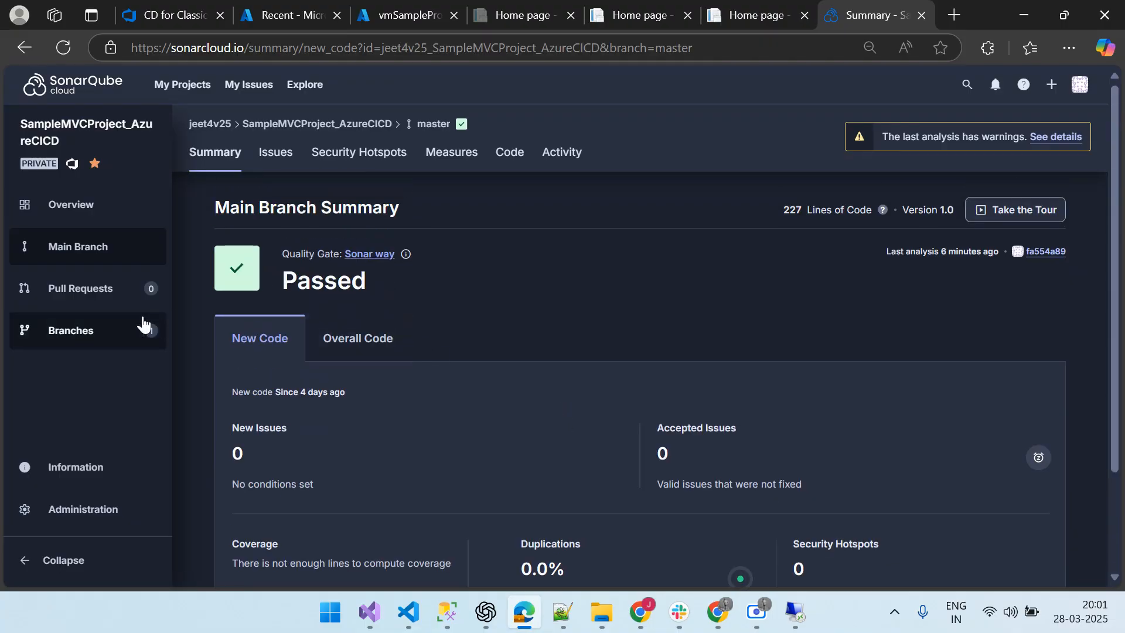
- Open the master branch from the project's branches list and look through its new code summary
{"action": "left_click", "coordinate": [70, 334]}
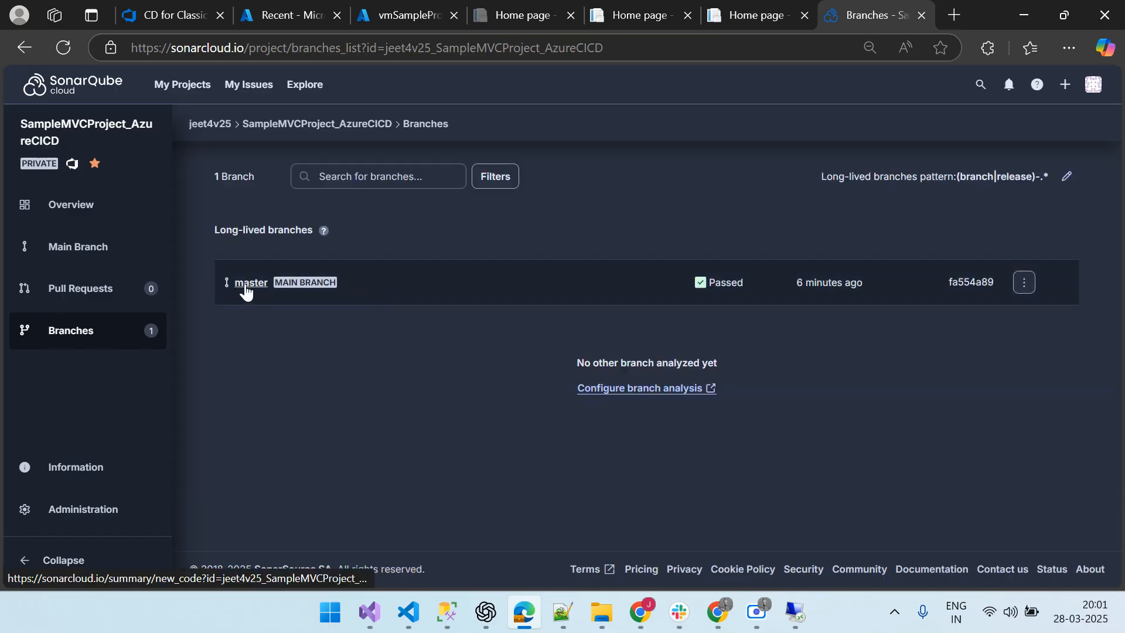
{"action": "left_click", "coordinate": [246, 288]}
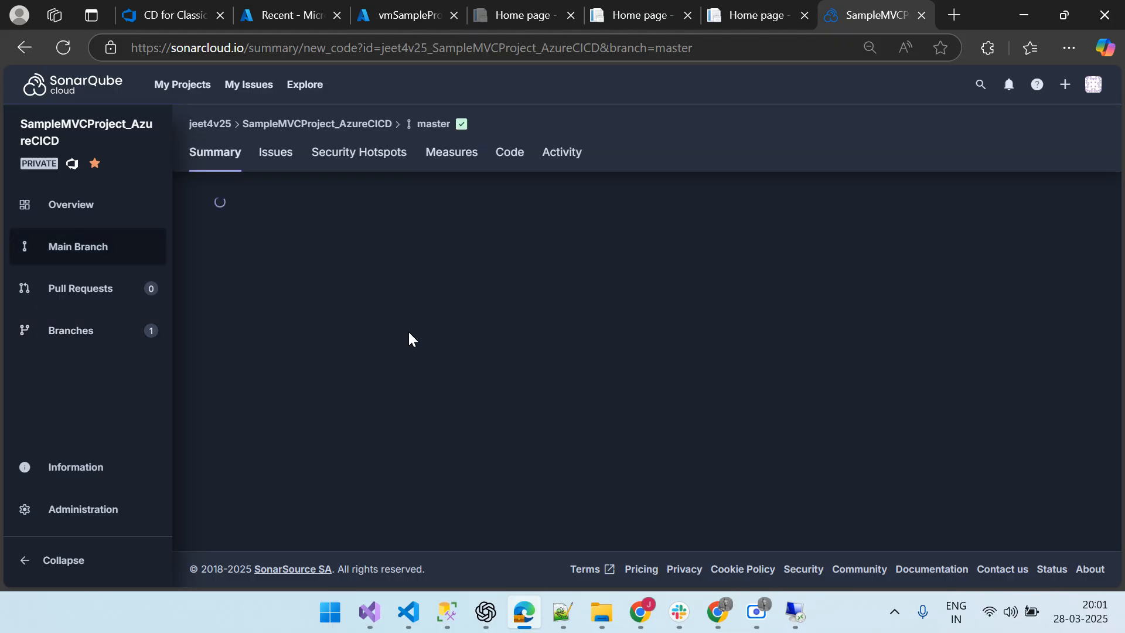
{"action": "scroll", "coordinate": [574, 346], "scroll_direction": "down", "scroll_amount": 3}
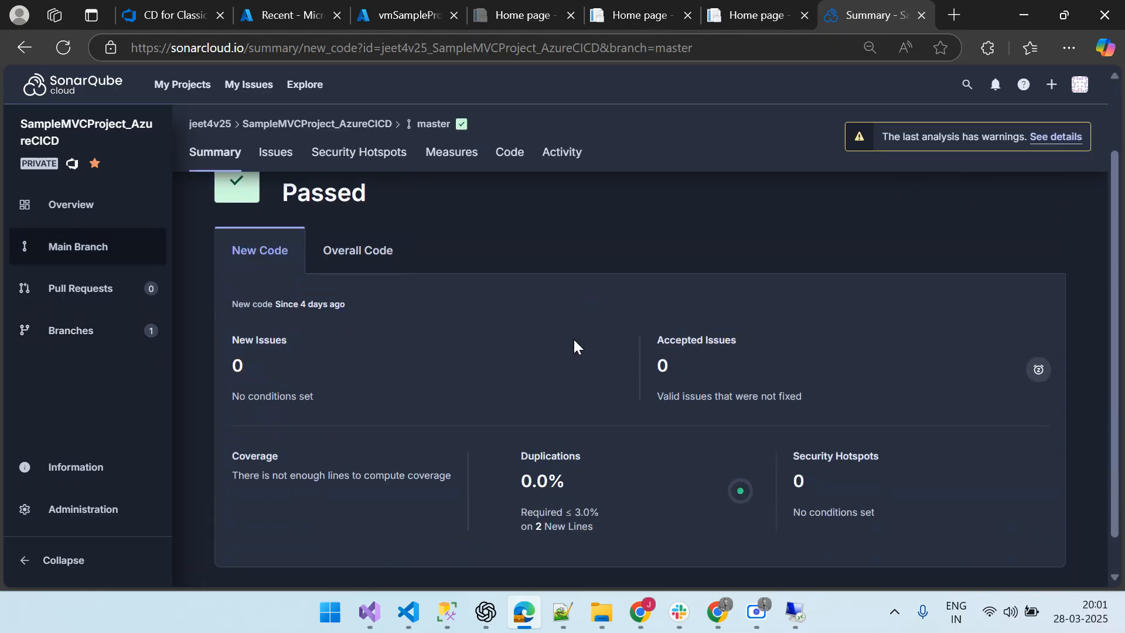
{"action": "scroll", "coordinate": [574, 342], "scroll_direction": "up", "scroll_amount": 3}
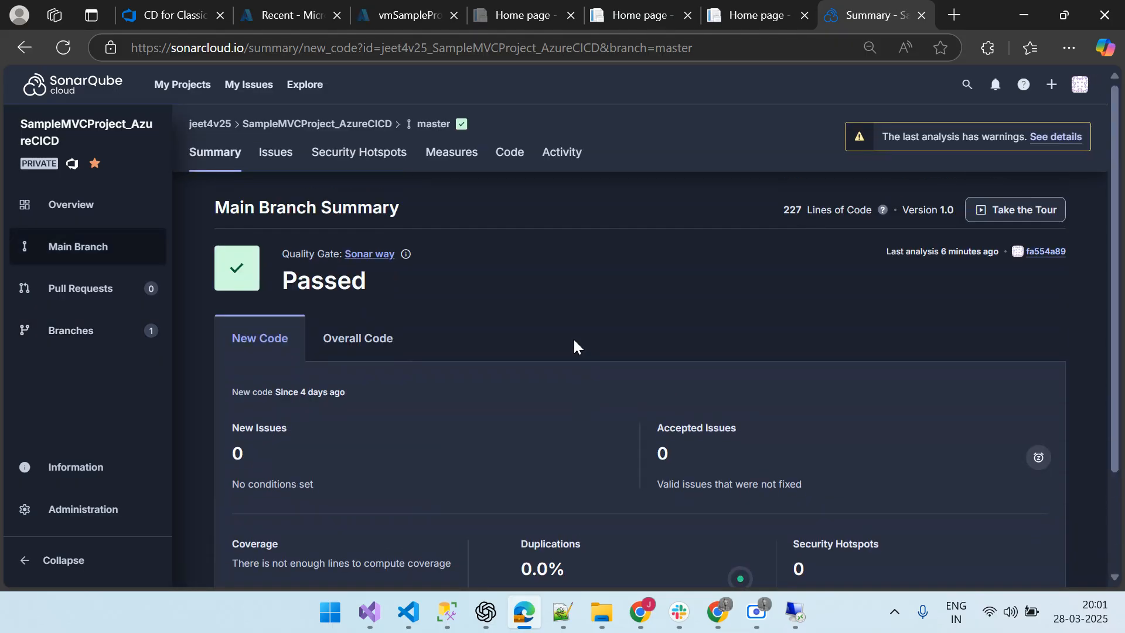
- Check master's quality gate status and last analysis time in the branches list, and reopen its summary
{"action": "left_click", "coordinate": [87, 330]}
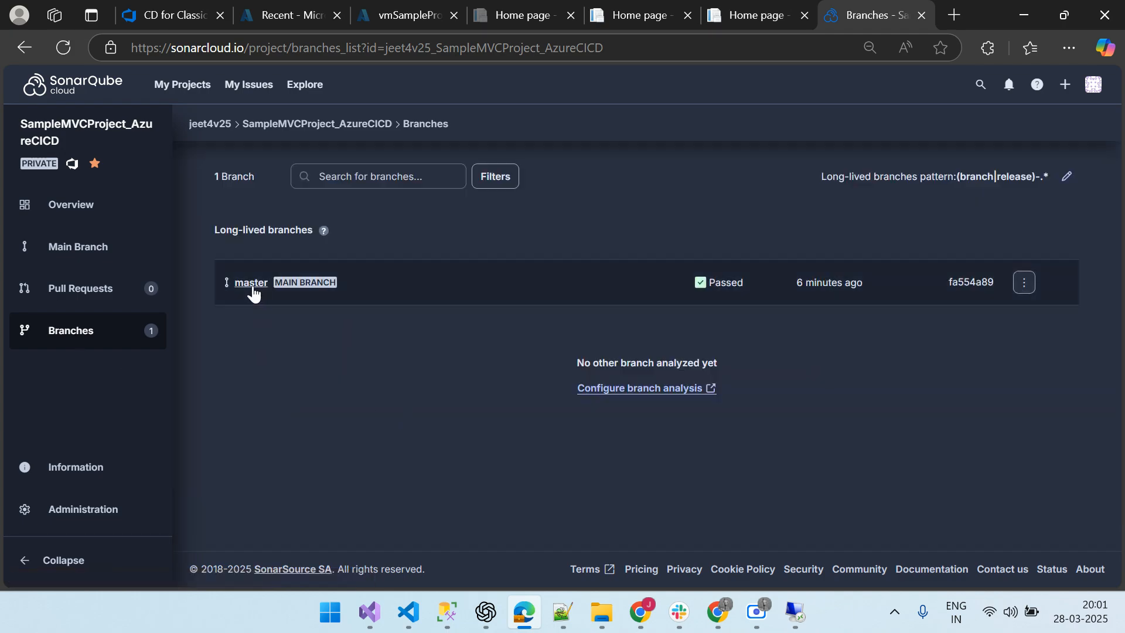
{"action": "left_click_drag", "start_coordinate": [796, 282], "coordinate": [871, 287]}
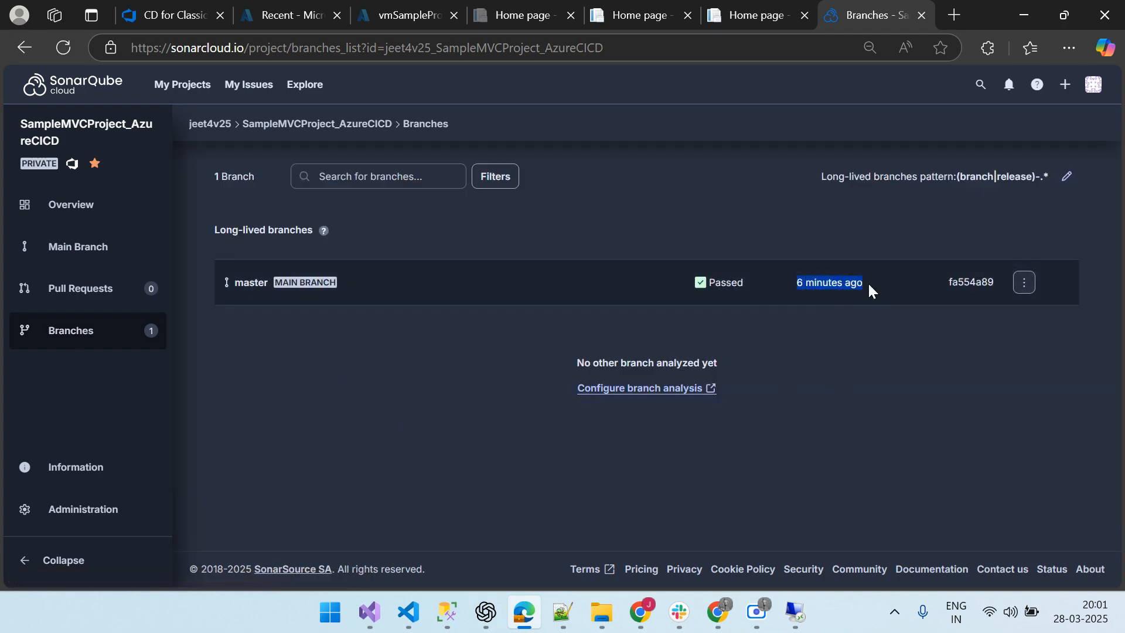
{"action": "left_click", "coordinate": [868, 377]}
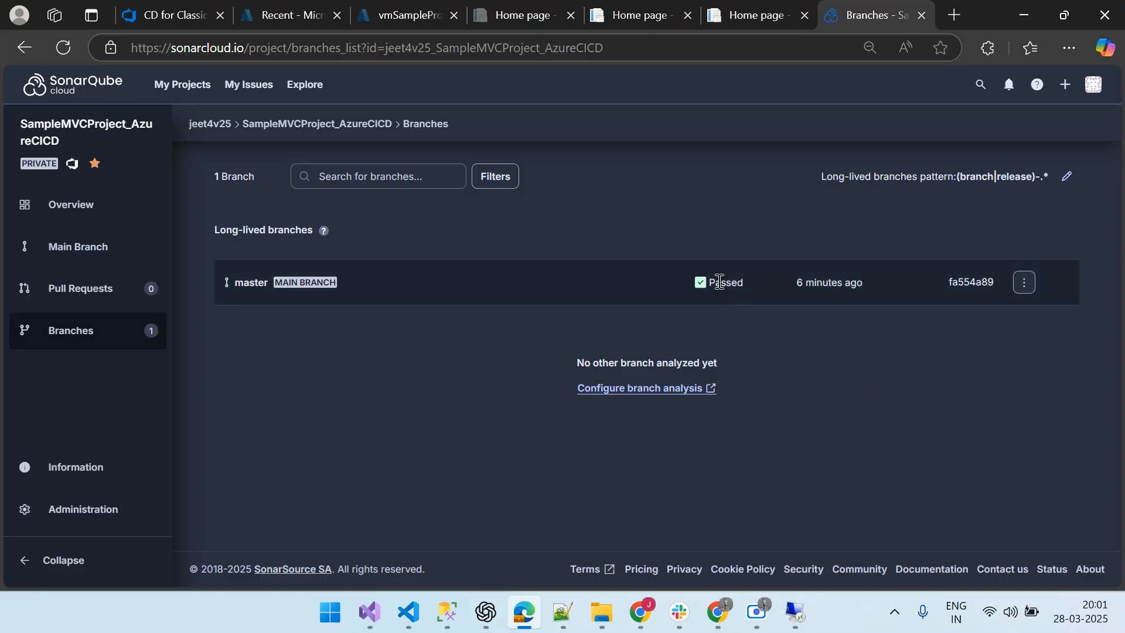
{"action": "left_click", "coordinate": [253, 283]}
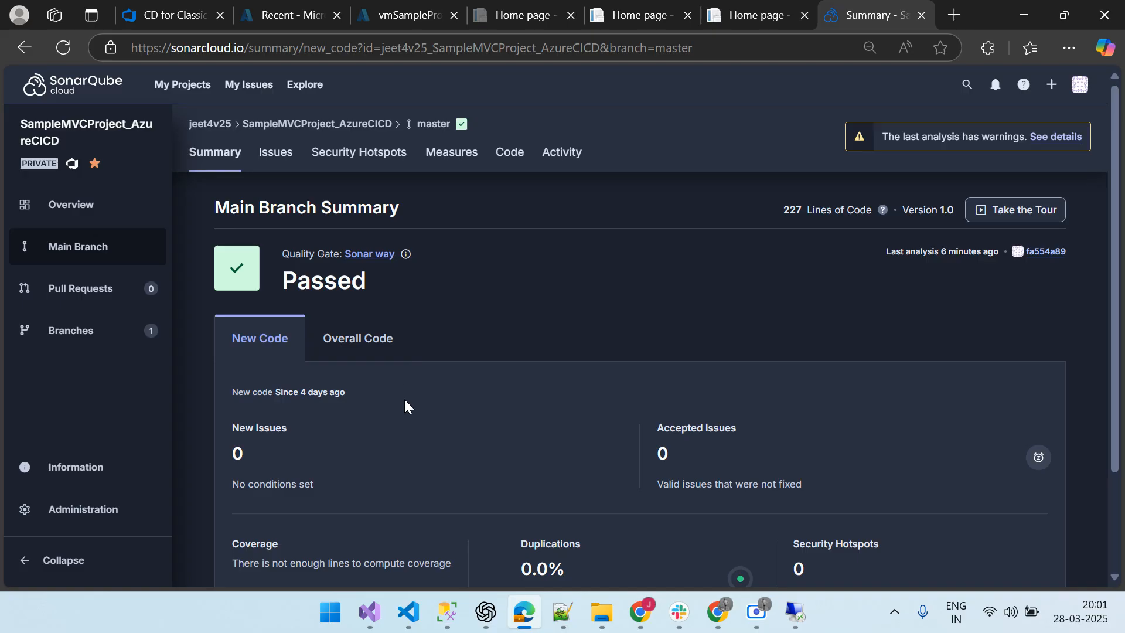
- Look over master's new code metrics and its list of open issues, and return to the summary
{"action": "scroll", "coordinate": [407, 405], "scroll_direction": "down", "scroll_amount": 2}
{"action": "scroll", "coordinate": [539, 382], "scroll_direction": "down", "scroll_amount": 1}
{"action": "scroll", "coordinate": [553, 422], "scroll_direction": "up", "scroll_amount": 1}
{"action": "scroll", "coordinate": [553, 422], "scroll_direction": "up", "scroll_amount": 2}
{"action": "left_click", "coordinate": [280, 171]}
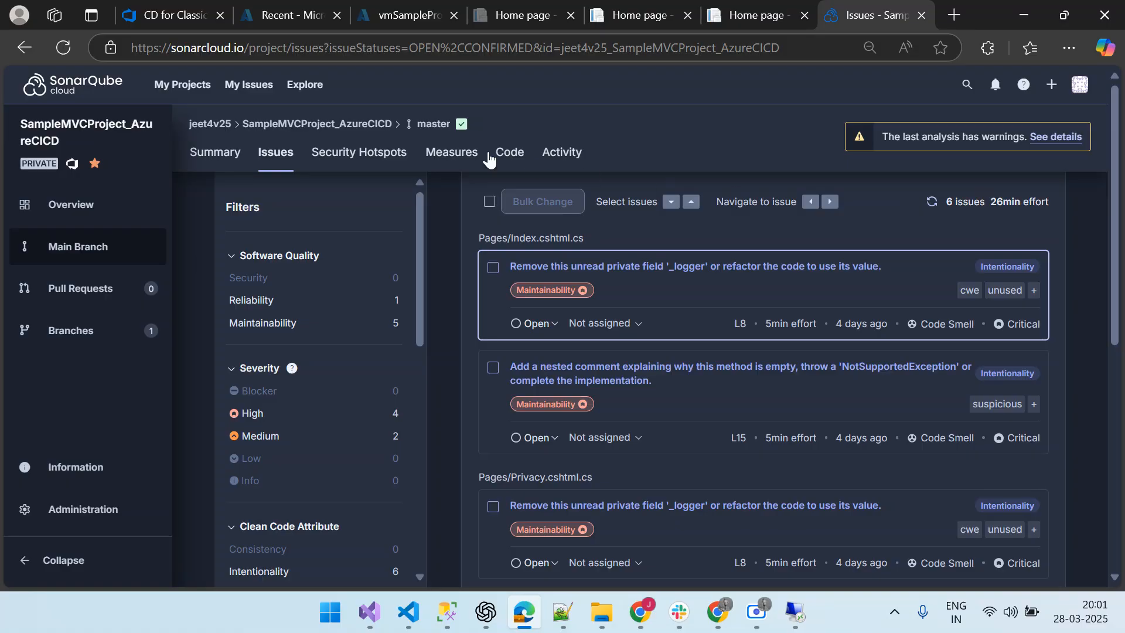
{"action": "left_click", "coordinate": [217, 154]}
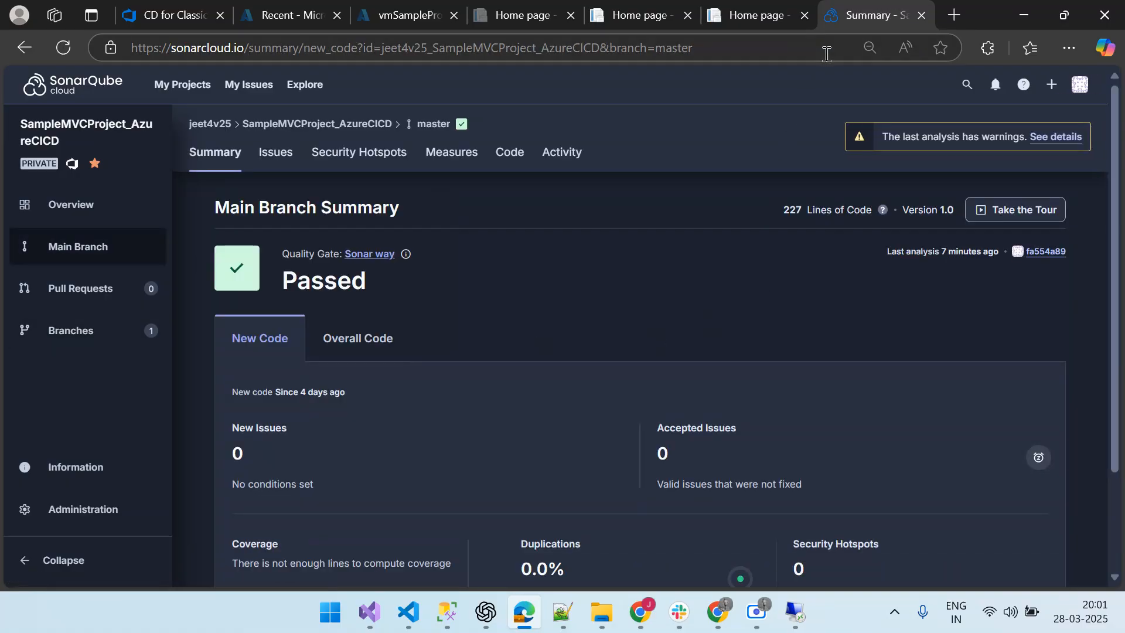
- Switch to Azure DevOps, view the CD for Classic CI releases list, and open that release pipeline for editing
{"action": "left_click", "coordinate": [171, 16]}
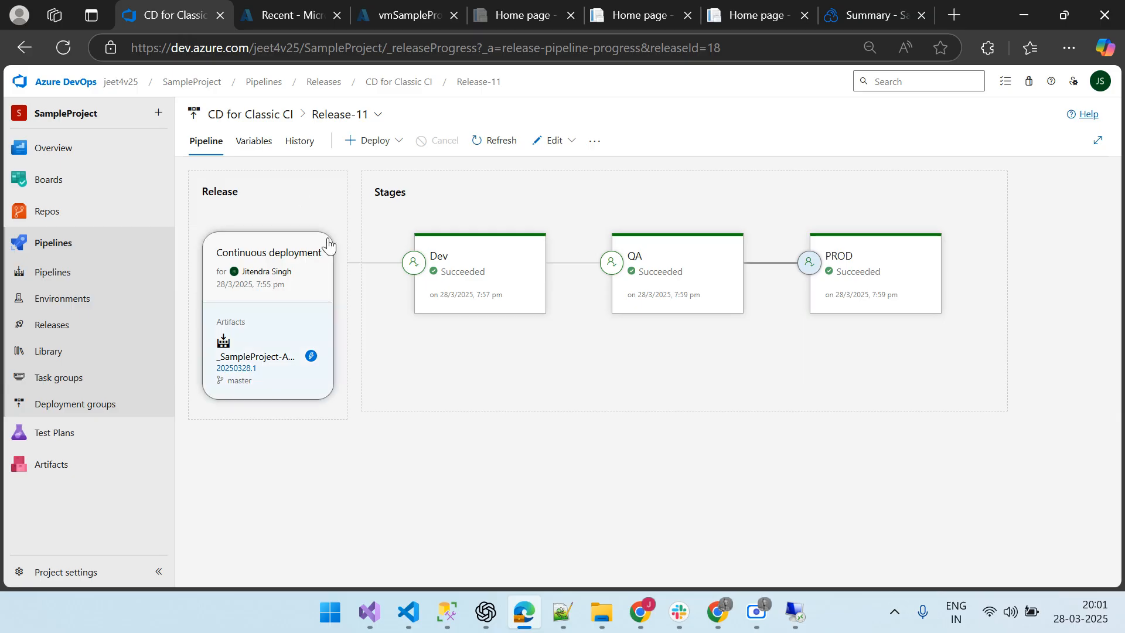
{"action": "left_click", "coordinate": [245, 116]}
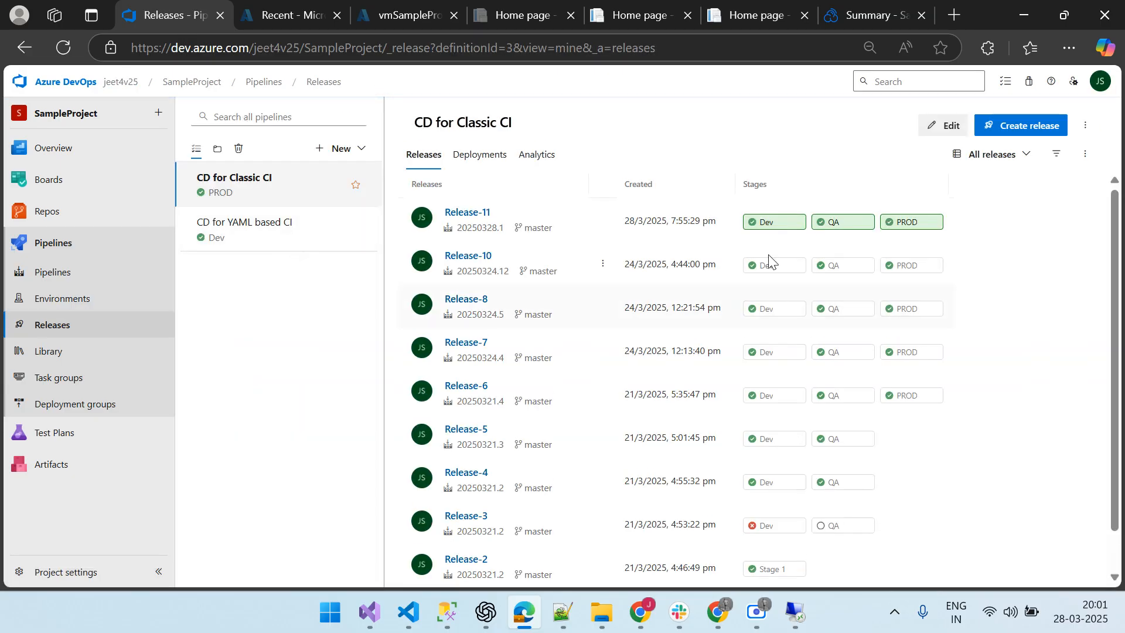
{"action": "left_click", "coordinate": [945, 125]}
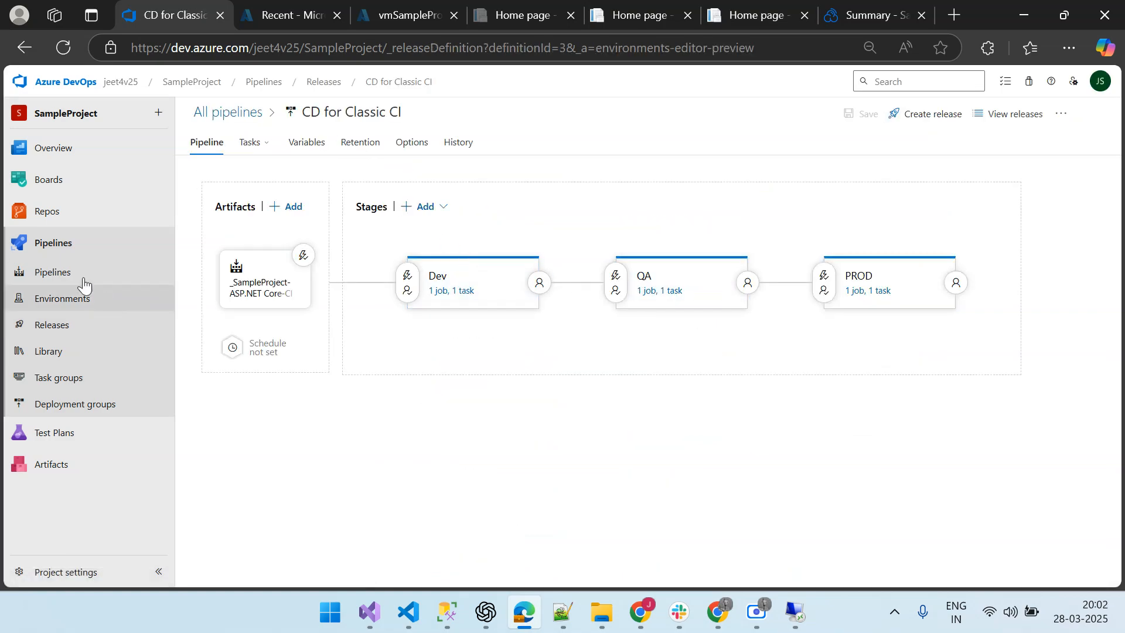
- Open the SampleProject-ASP.NET Core-CI pipeline for editing and examine the service endpoint of its Prepare analysis on SonarQube Cloud task
{"action": "left_click", "coordinate": [62, 271]}
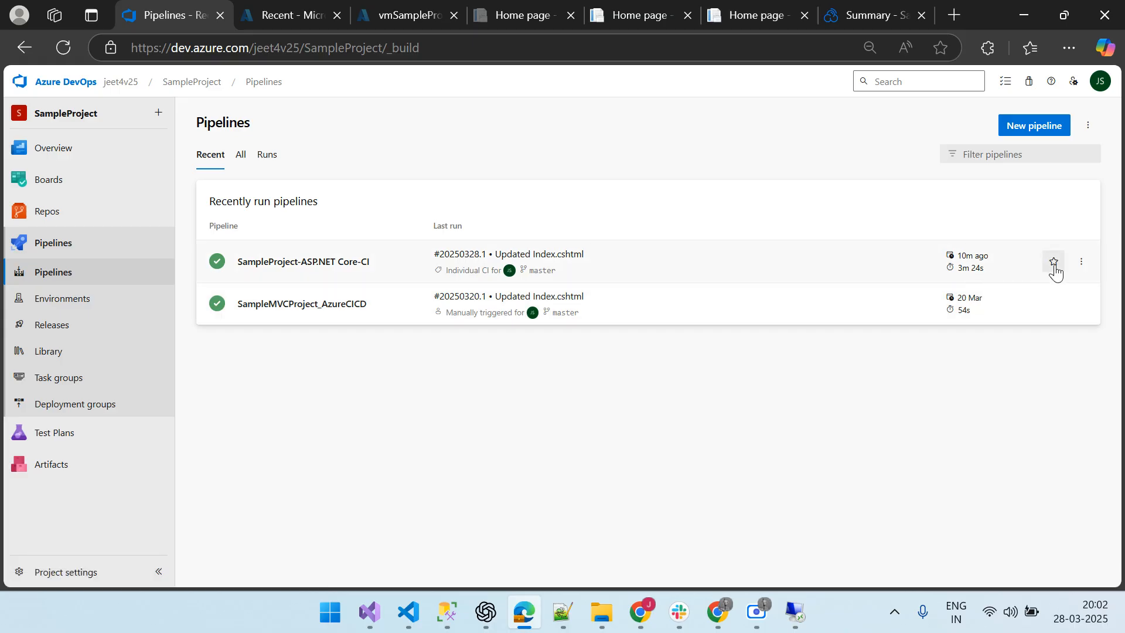
{"action": "left_click", "coordinate": [1081, 261]}
{"action": "left_click", "coordinate": [1006, 293]}
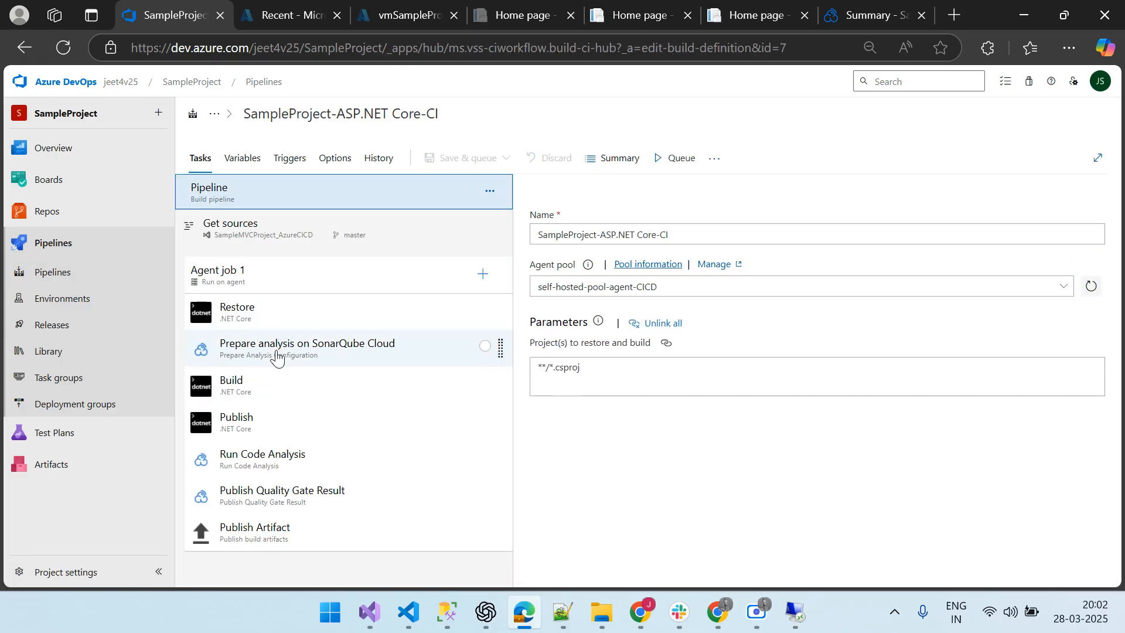
{"action": "left_click", "coordinate": [277, 357]}
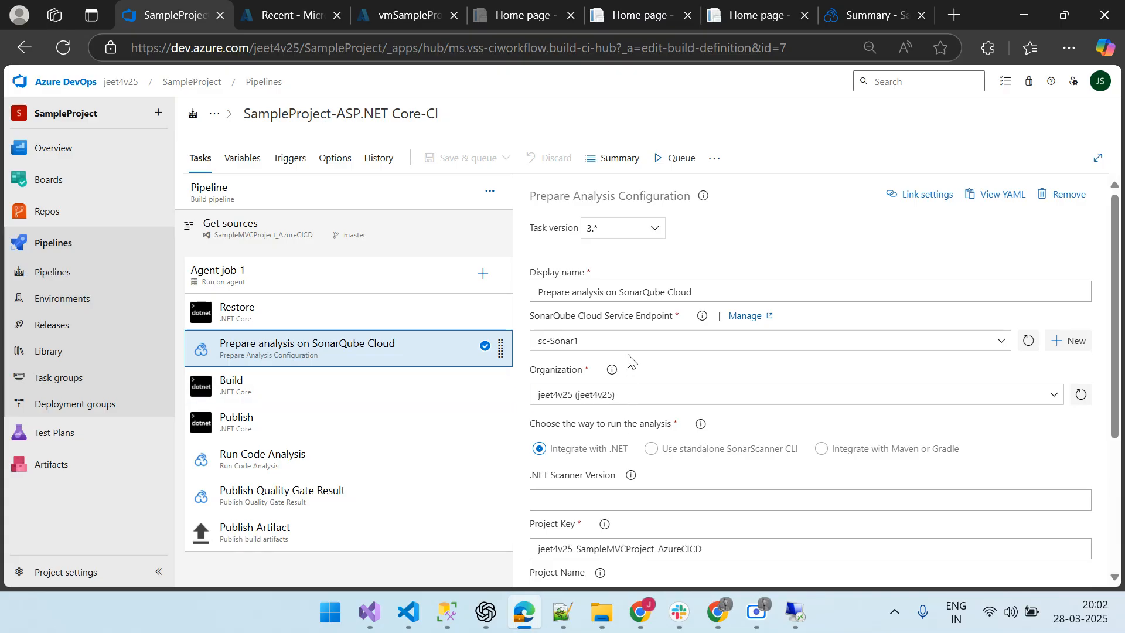
{"action": "left_click", "coordinate": [537, 344]}
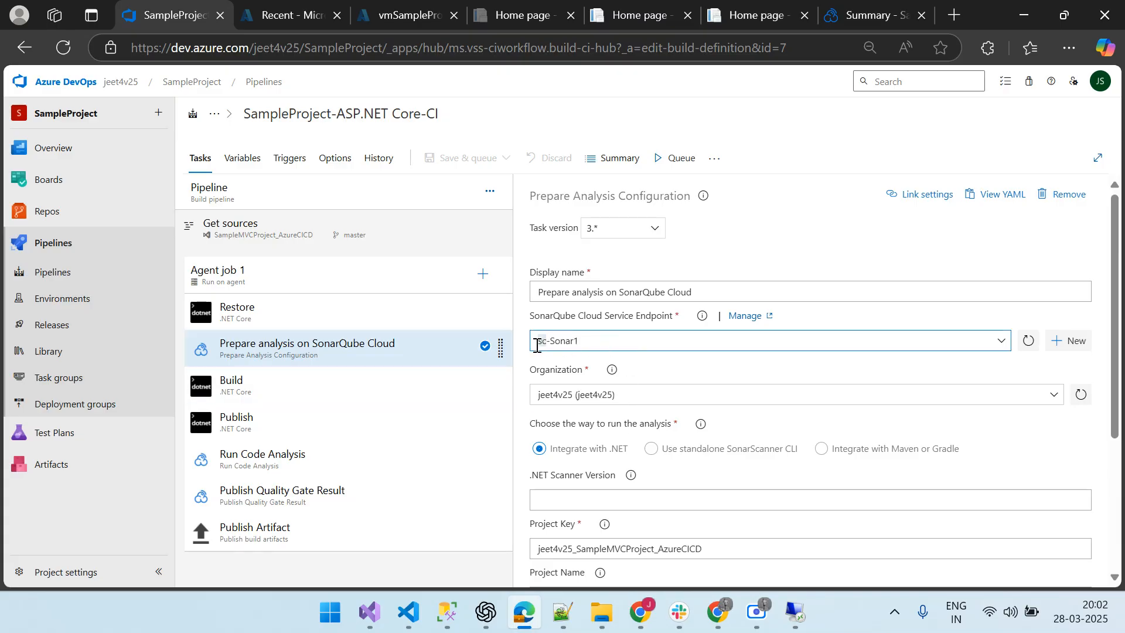
{"action": "left_click", "coordinate": [1001, 342]}
{"action": "left_click", "coordinate": [1004, 345]}
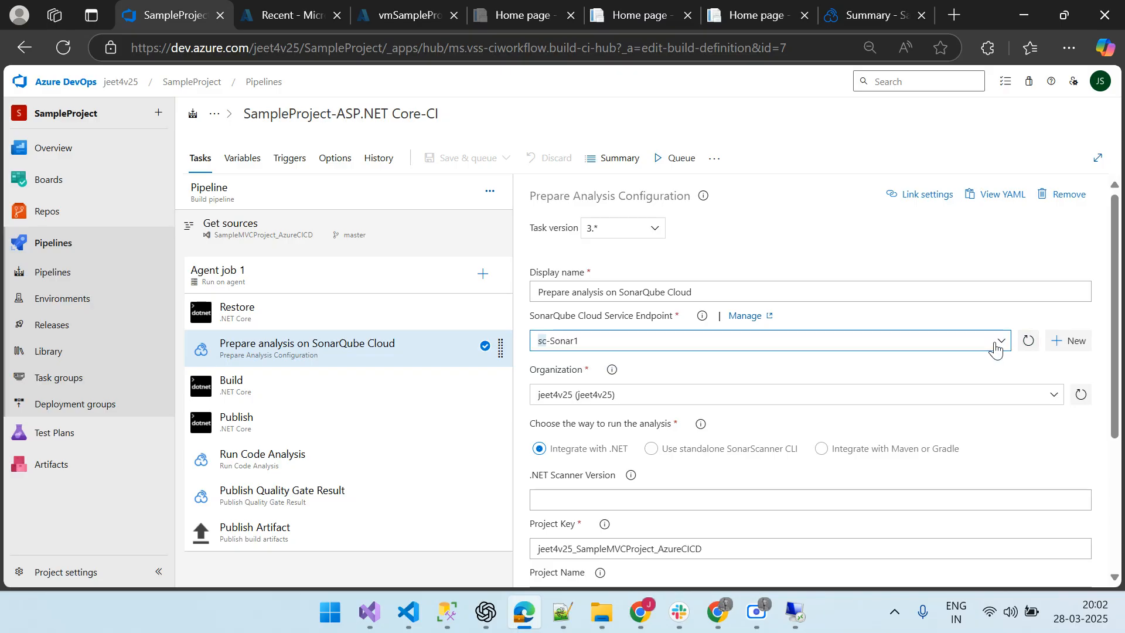
- Switch to SonarQube Cloud and view the account's organizations list and the existing organization's projects
{"action": "left_click", "coordinate": [875, 15]}
{"action": "left_click", "coordinate": [1079, 84]}
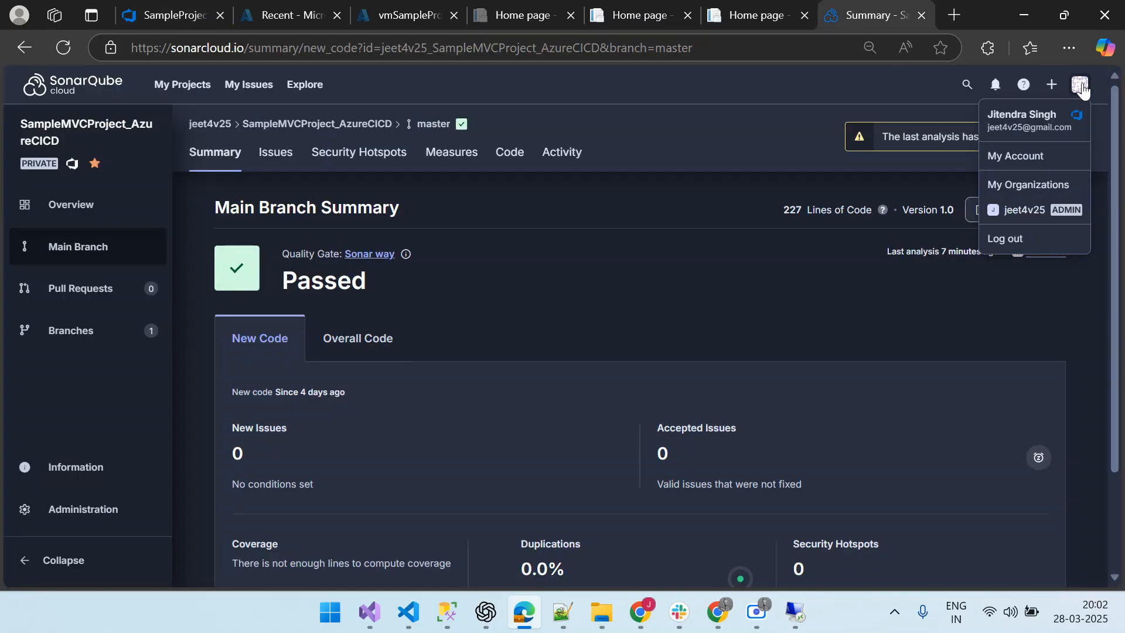
{"action": "left_click", "coordinate": [1018, 185]}
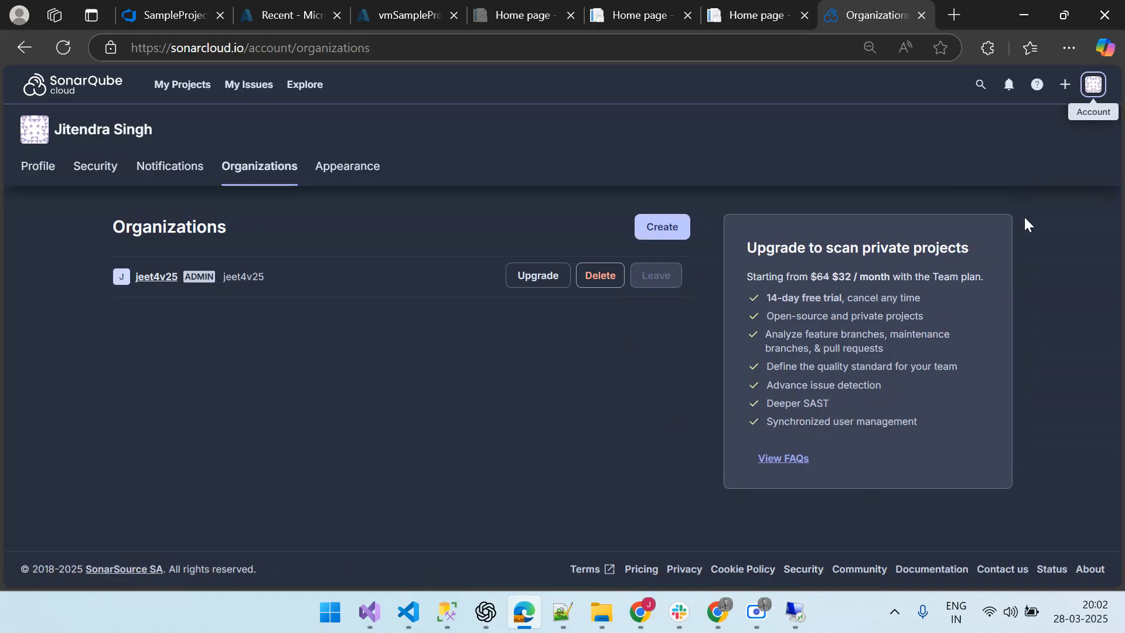
{"action": "left_click", "coordinate": [1093, 85]}
{"action": "left_click", "coordinate": [1029, 213]}
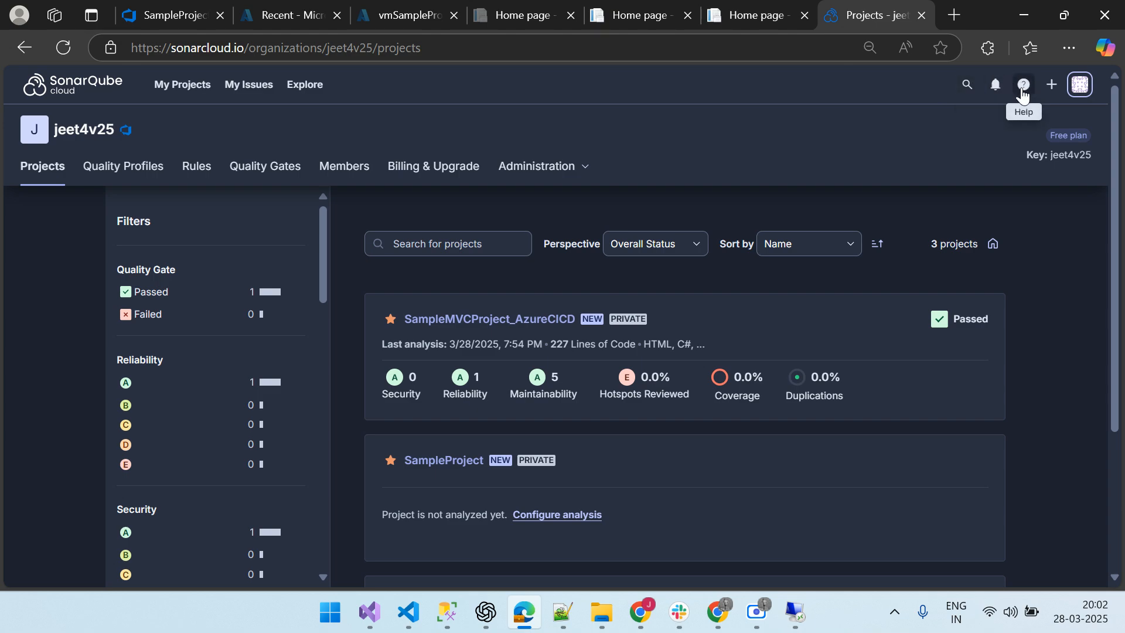
- Open the SonarQube Cloud account's security settings and look over token generation and the existing SonarToken1 entry
{"action": "left_click", "coordinate": [1051, 84]}
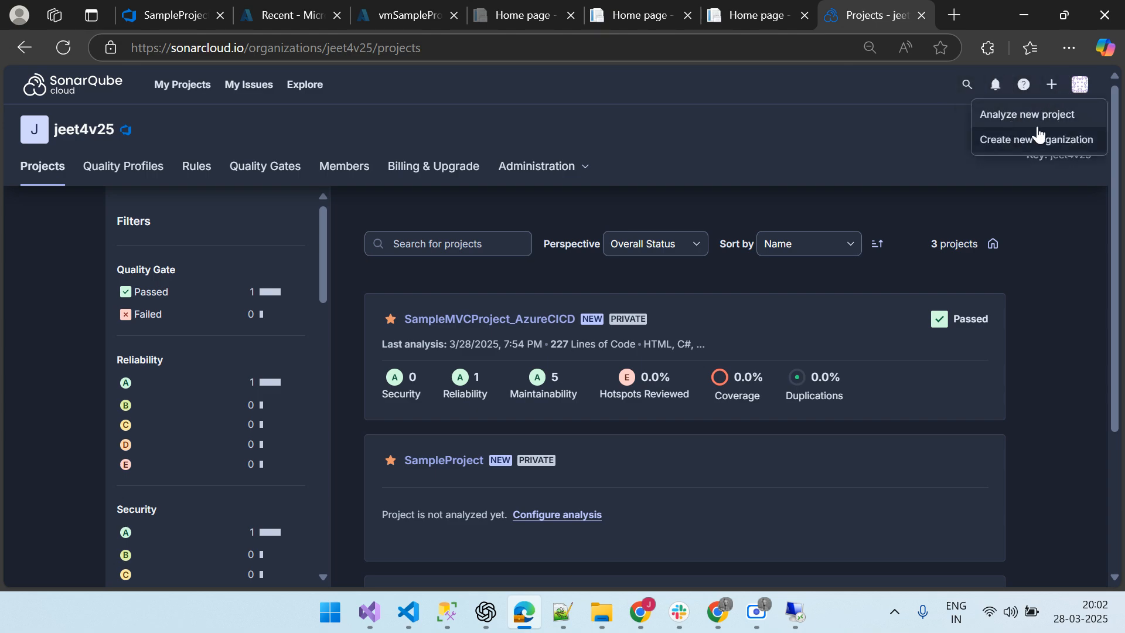
{"action": "left_click", "coordinate": [1079, 87]}
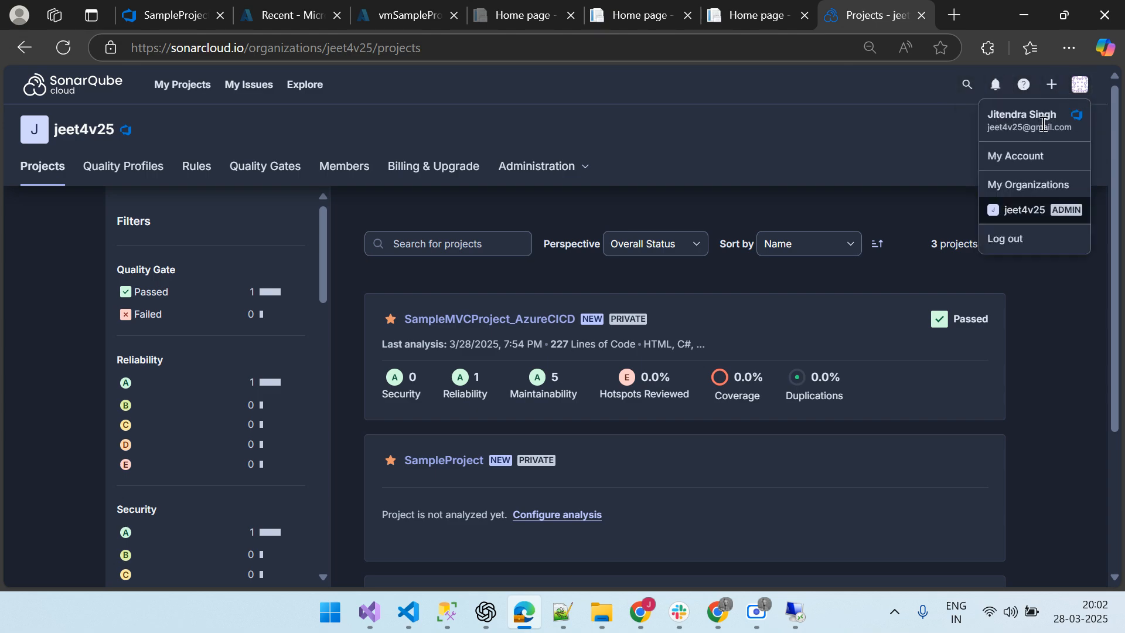
{"action": "left_click", "coordinate": [1042, 154]}
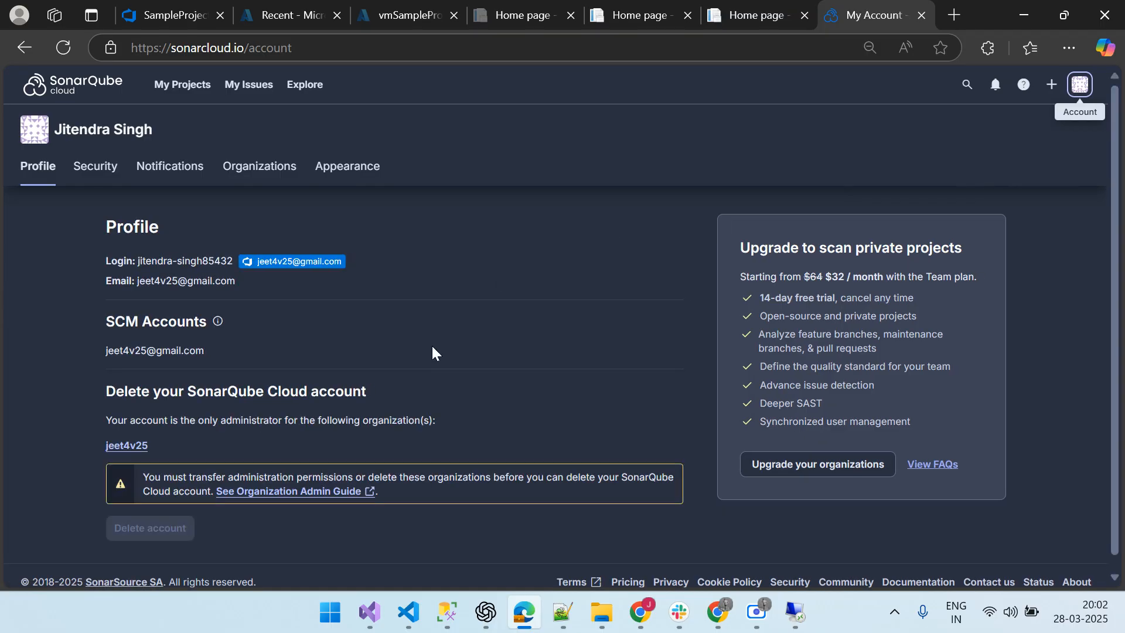
{"action": "left_click", "coordinate": [94, 166]}
{"action": "scroll", "coordinate": [366, 316], "scroll_direction": "down", "scroll_amount": 1}
{"action": "left_click_drag", "start_coordinate": [107, 326], "coordinate": [235, 329]}
{"action": "left_click", "coordinate": [21, 389]}
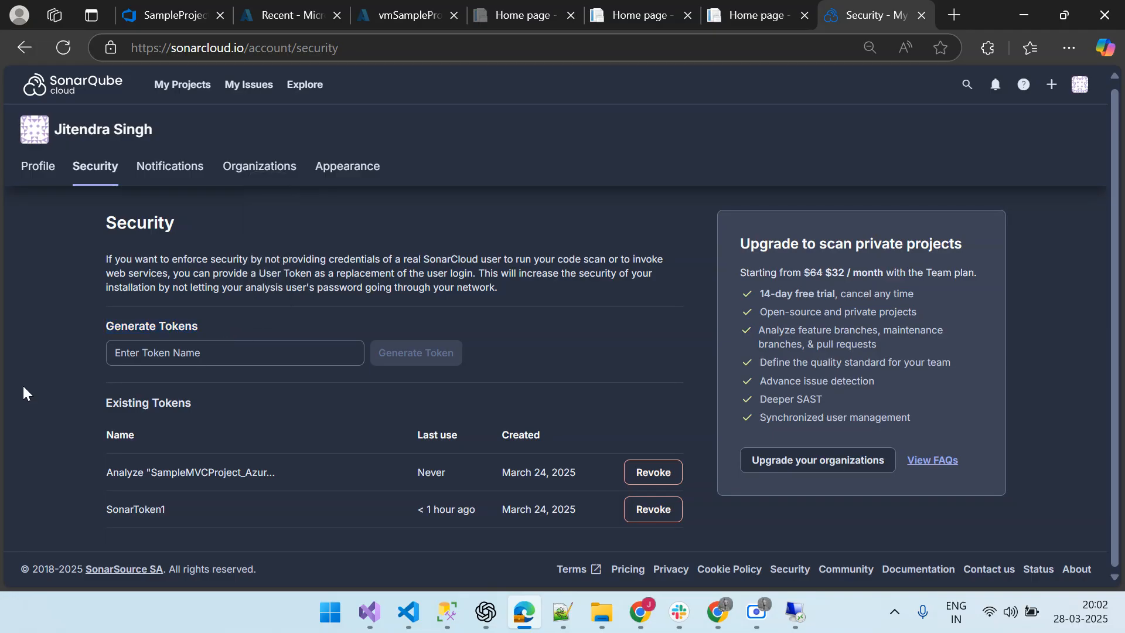
{"action": "left_click_drag", "start_coordinate": [105, 509], "coordinate": [170, 508]}
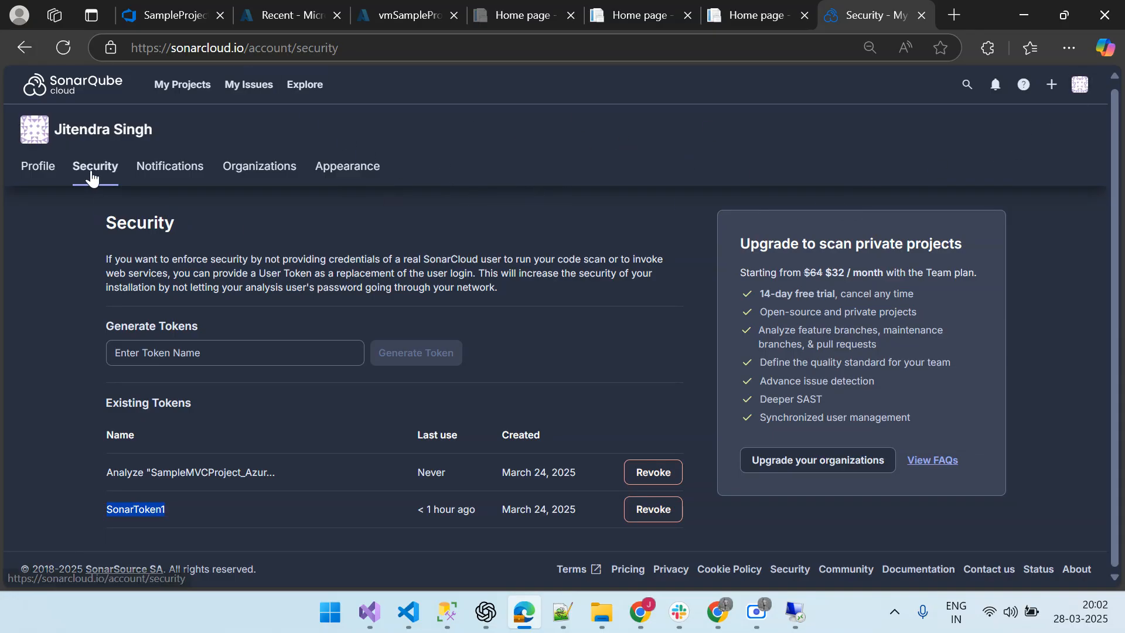
{"action": "left_click_drag", "start_coordinate": [106, 325], "coordinate": [226, 328]}
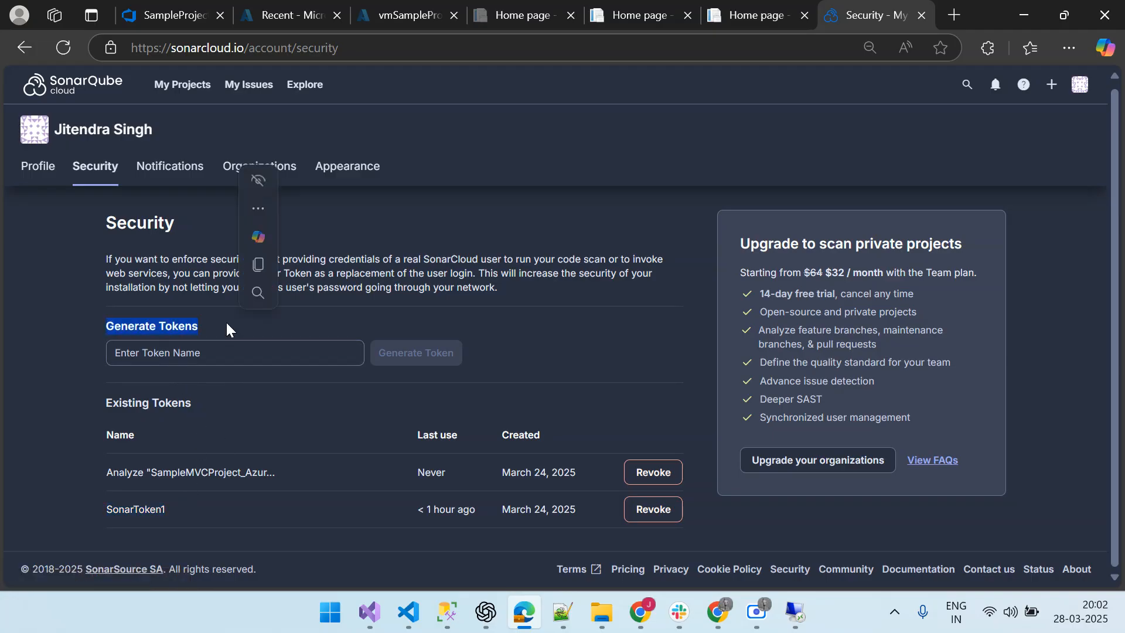
- Switch back to Azure DevOps and review the Prepare analysis, Run Code Analysis and Publish Quality Gate Result task settings
{"action": "left_click", "coordinate": [169, 16]}
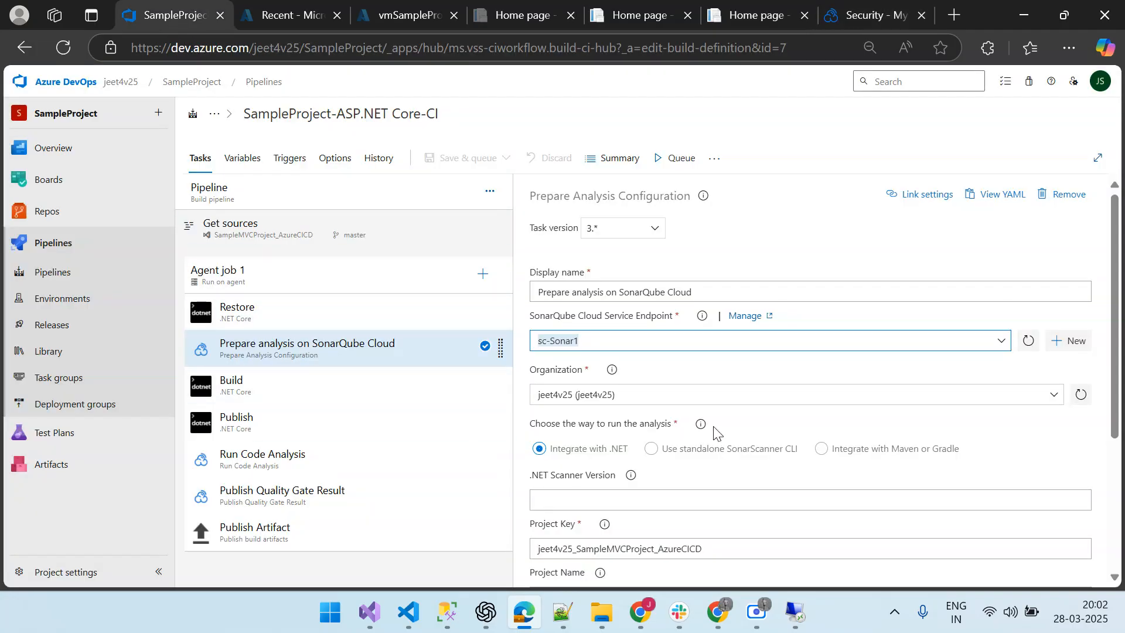
{"action": "scroll", "coordinate": [715, 433], "scroll_direction": "down", "scroll_amount": 2}
{"action": "scroll", "coordinate": [715, 431], "scroll_direction": "up", "scroll_amount": 1}
{"action": "scroll", "coordinate": [719, 432], "scroll_direction": "up", "scroll_amount": 1}
{"action": "left_click", "coordinate": [281, 467]}
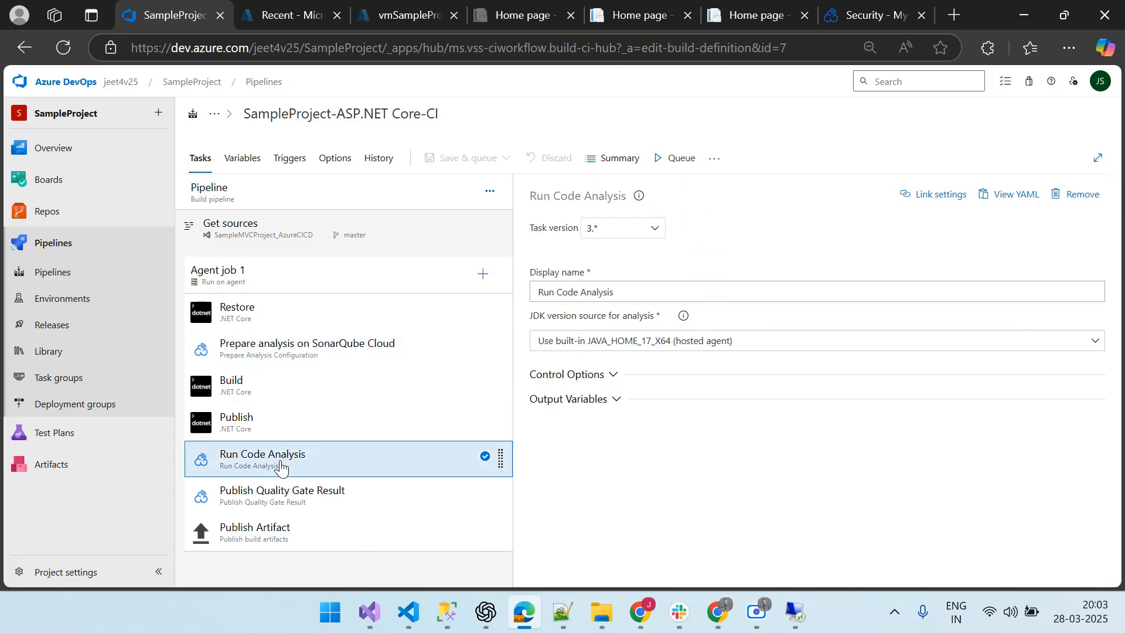
{"action": "left_click", "coordinate": [301, 502]}
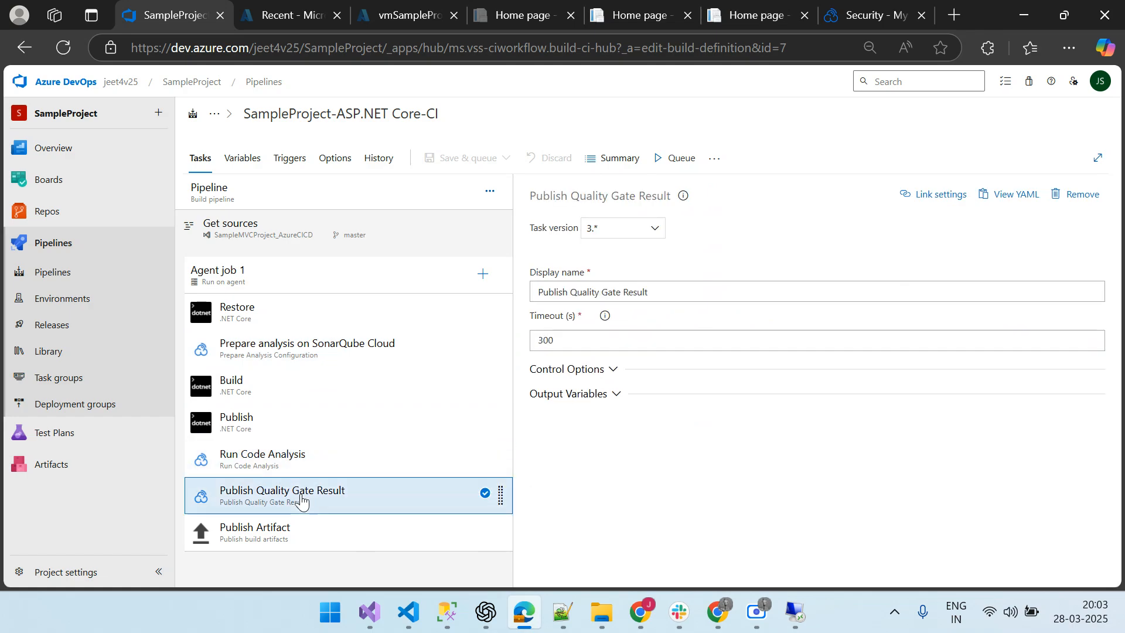
{"action": "left_click", "coordinate": [46, 573]}
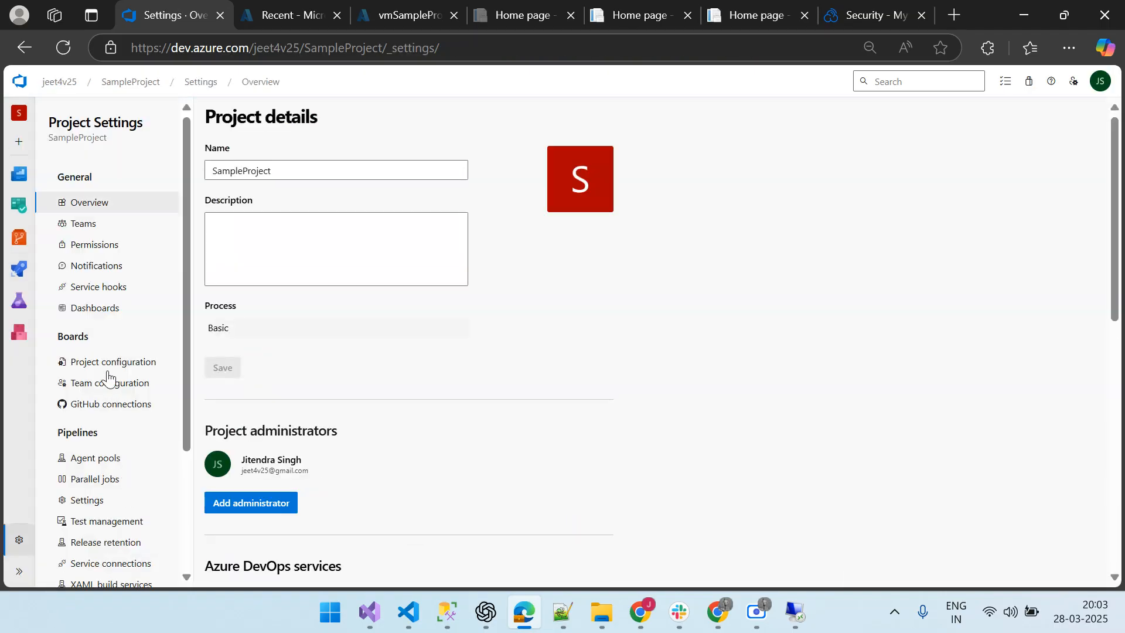
{"action": "scroll", "coordinate": [110, 527], "scroll_direction": "down", "scroll_amount": 3}
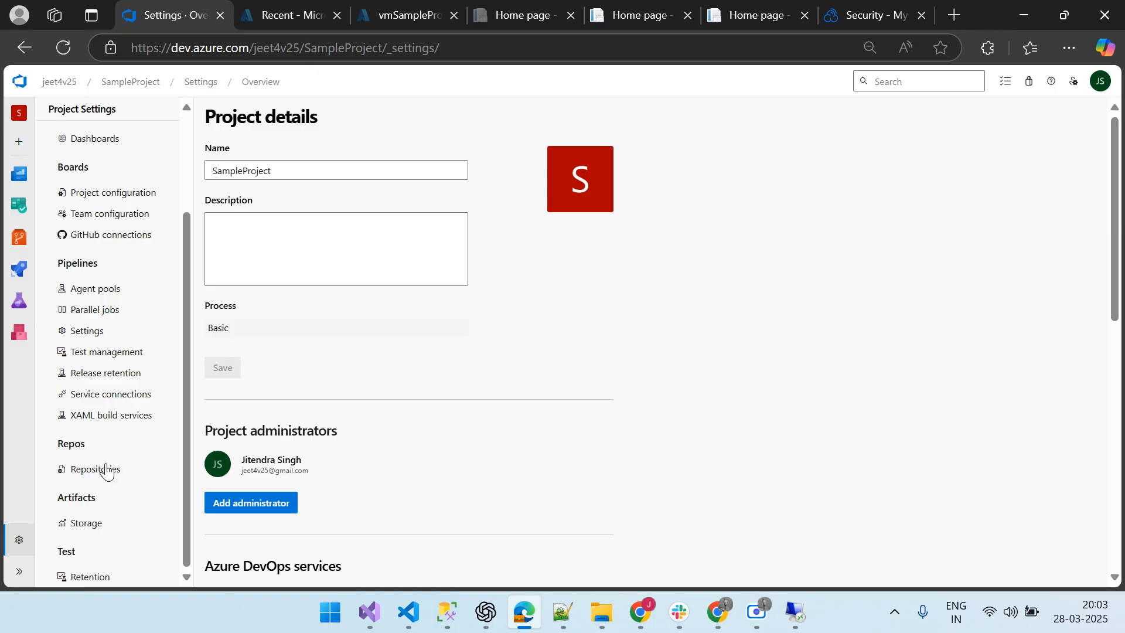
{"action": "scroll", "coordinate": [106, 470], "scroll_direction": "up", "scroll_amount": 3}
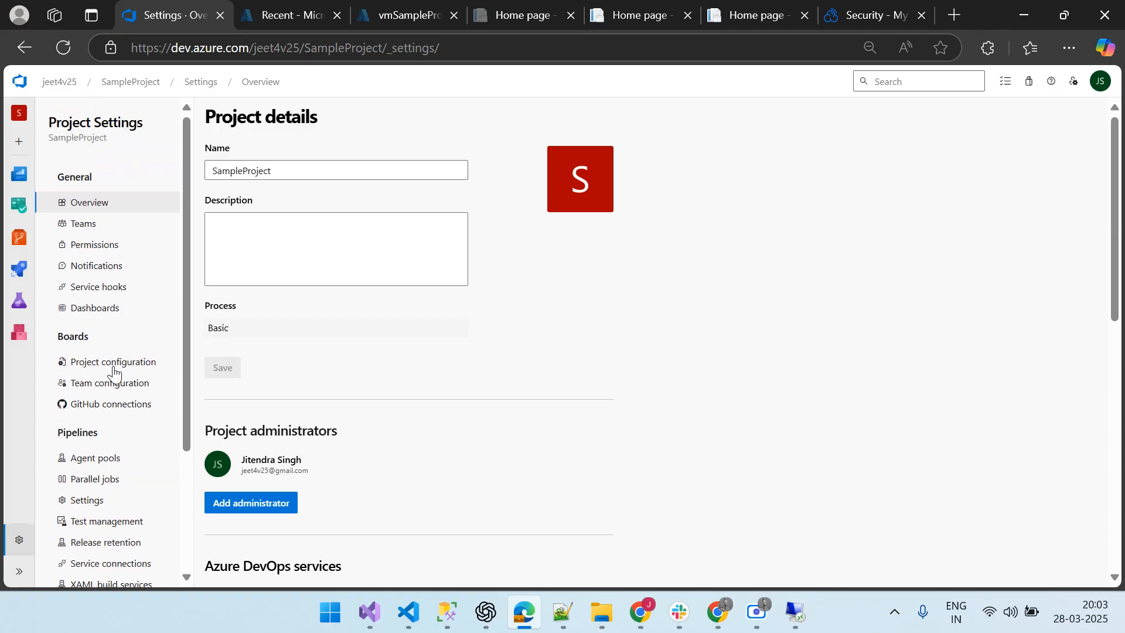
{"action": "left_click", "coordinate": [54, 82]}
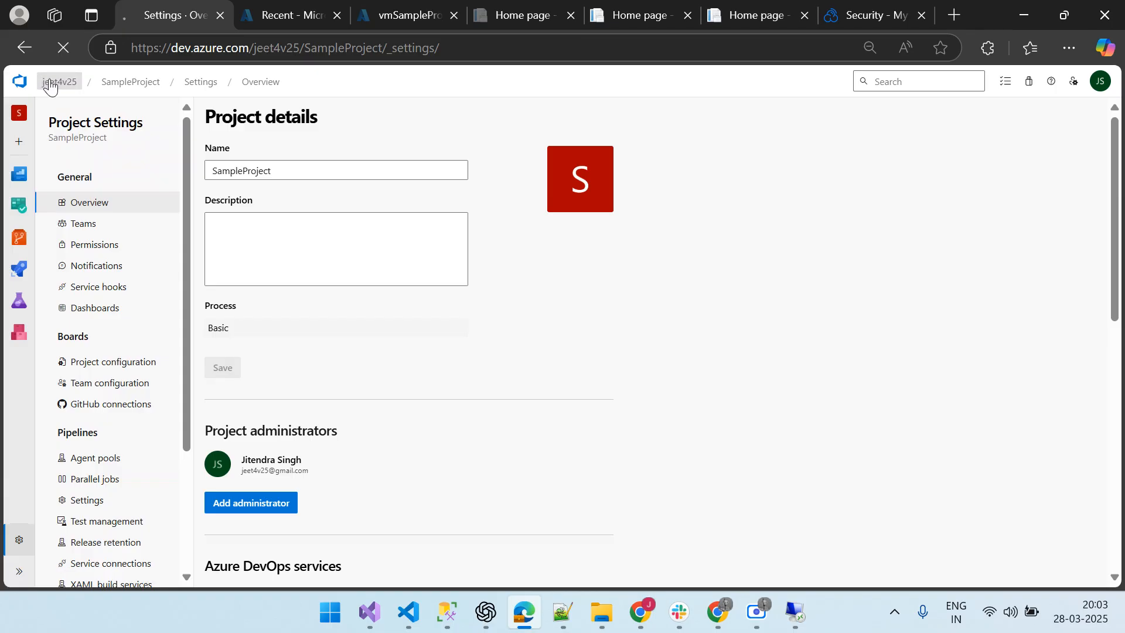
{"action": "left_click", "coordinate": [284, 227]}
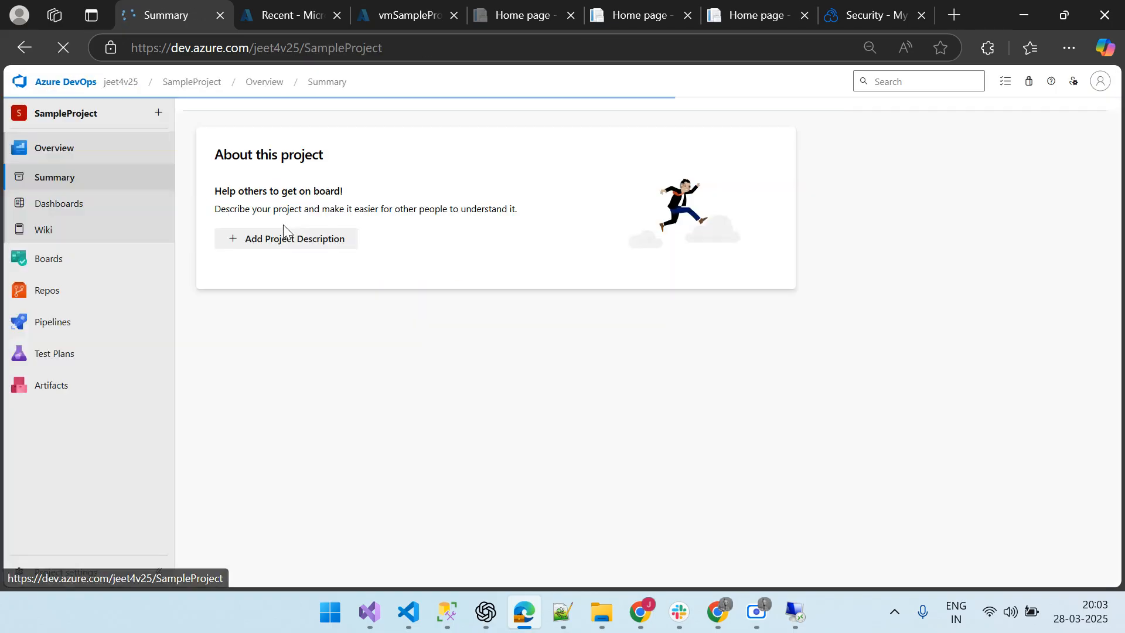
- Open the sc-Sonar1 service connection from SampleProject's project settings and show its edit form
{"action": "left_click", "coordinate": [58, 572]}
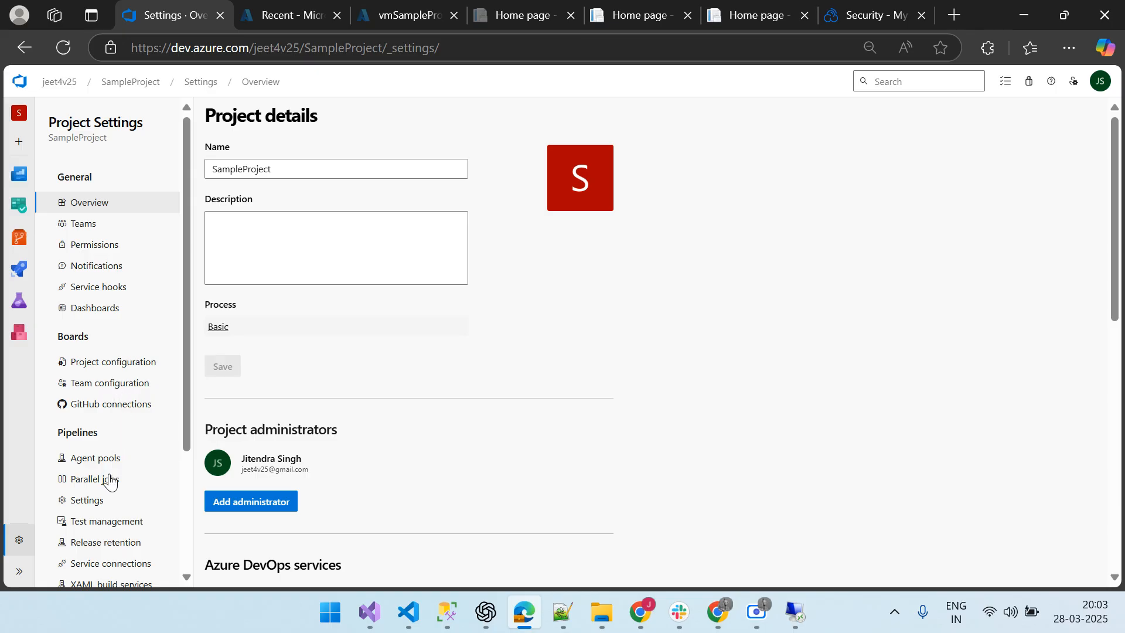
{"action": "left_click", "coordinate": [117, 566]}
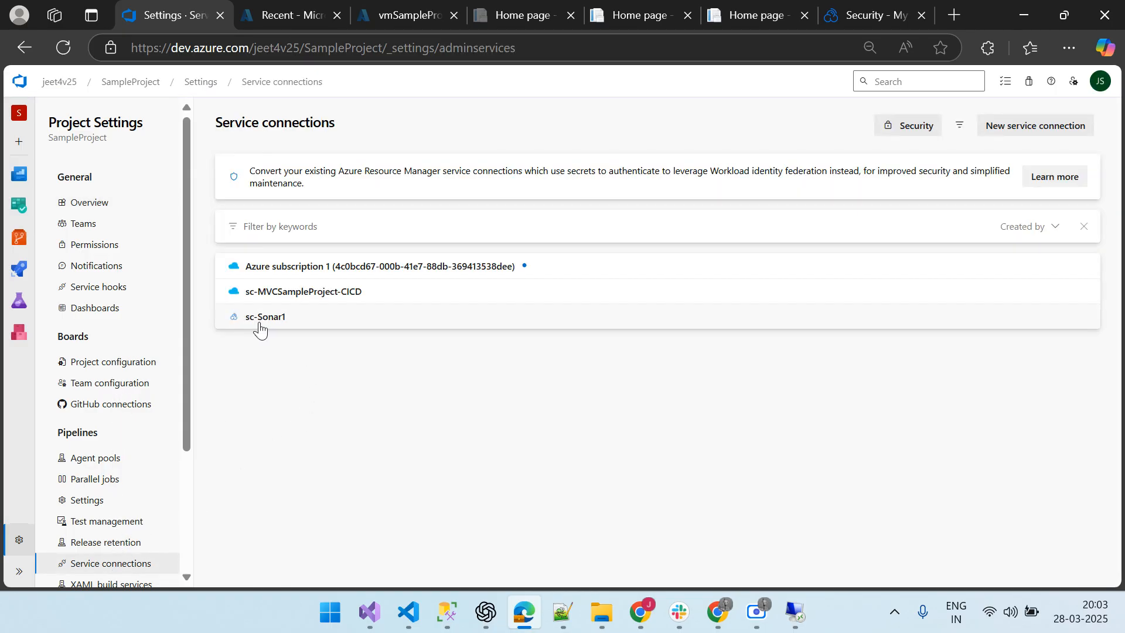
{"action": "left_click", "coordinate": [278, 318]}
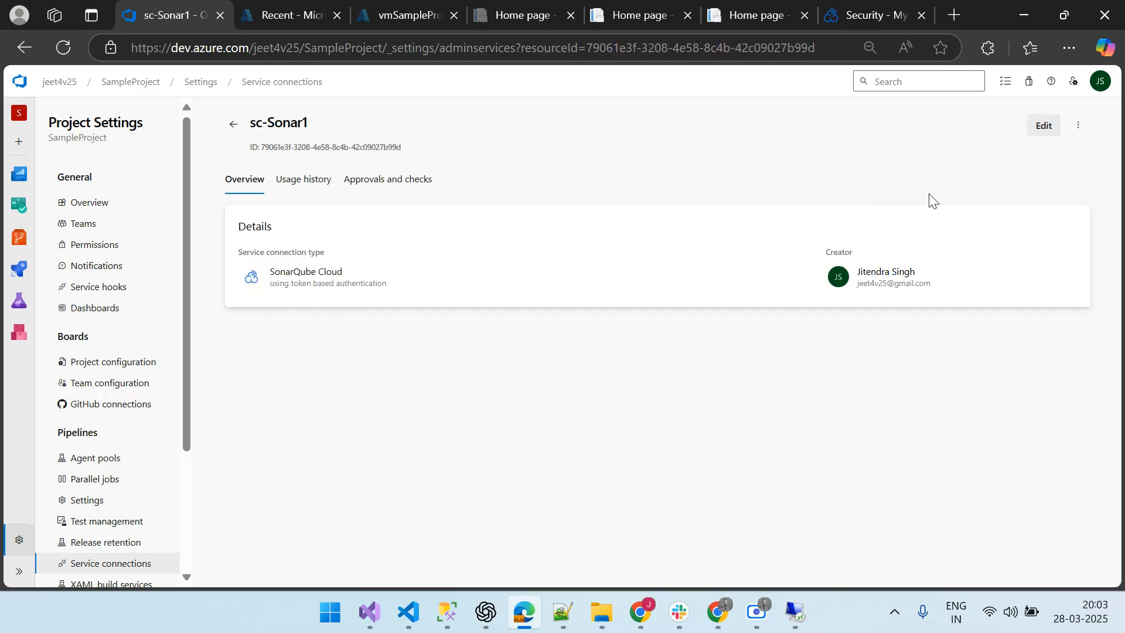
{"action": "left_click", "coordinate": [1044, 125]}
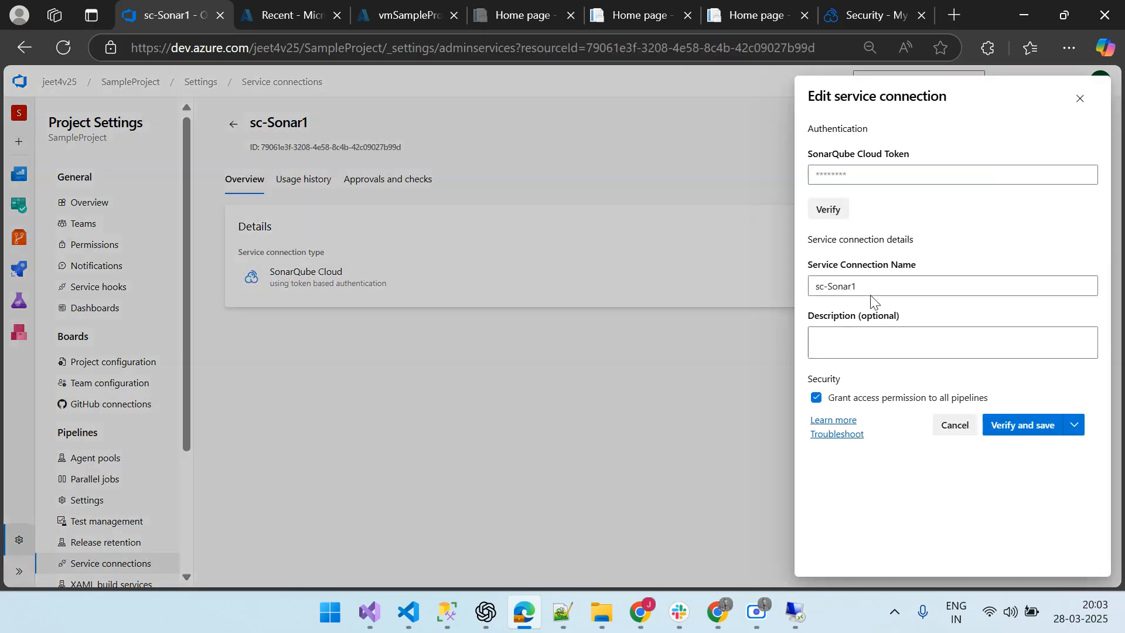
- Examine sc-Sonar1's SonarQube Cloud Token field, glance at SonarQube's tokens page, and close the edit form without saving
{"action": "left_click_drag", "start_coordinate": [808, 154], "coordinate": [907, 157]}
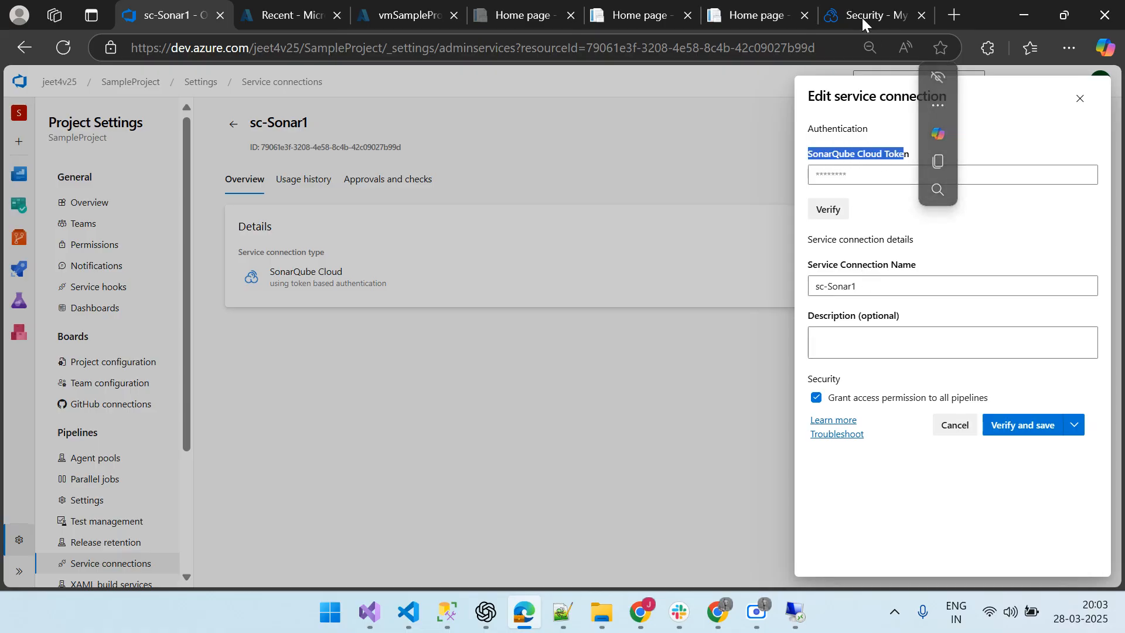
{"action": "left_click", "coordinate": [862, 18]}
{"action": "left_click", "coordinate": [170, 15]}
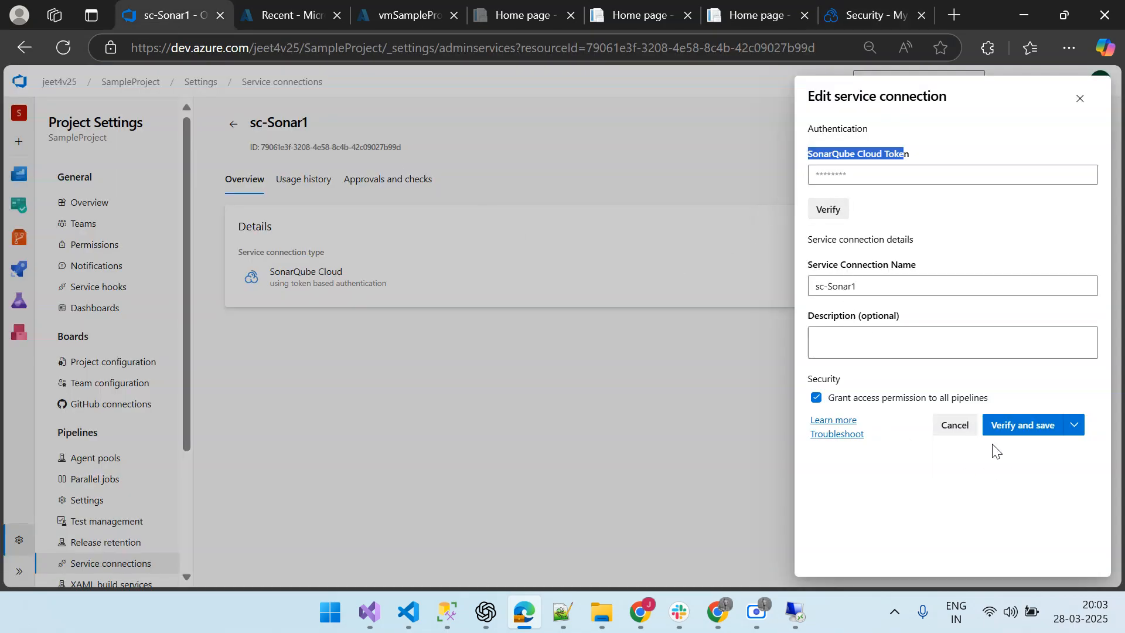
{"action": "left_click", "coordinate": [642, 384]}
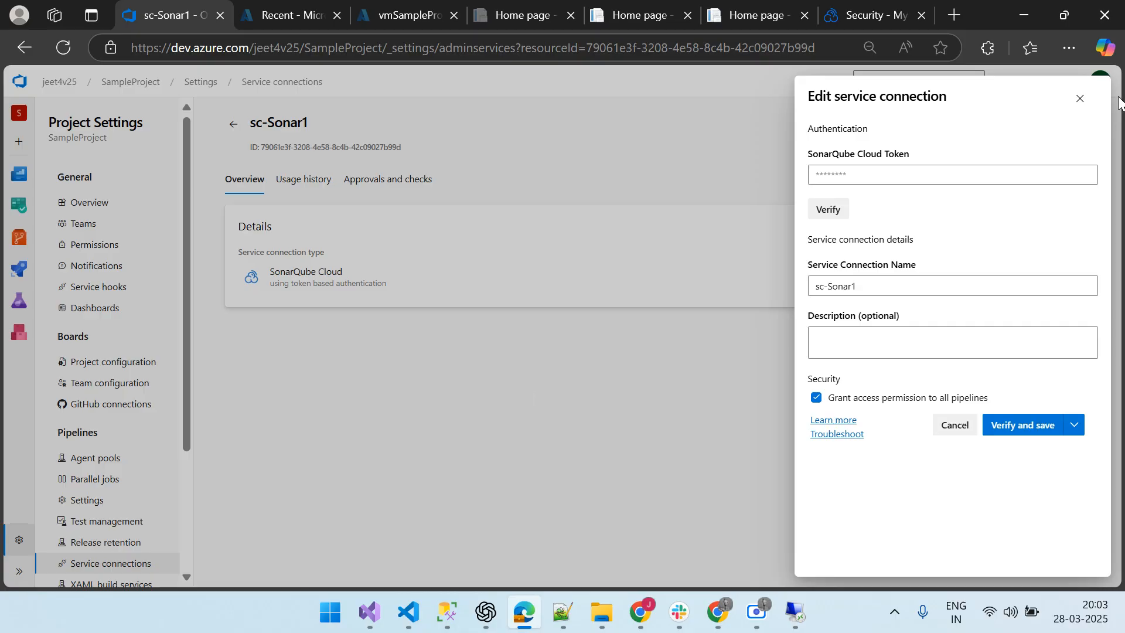
{"action": "left_click", "coordinate": [1081, 99]}
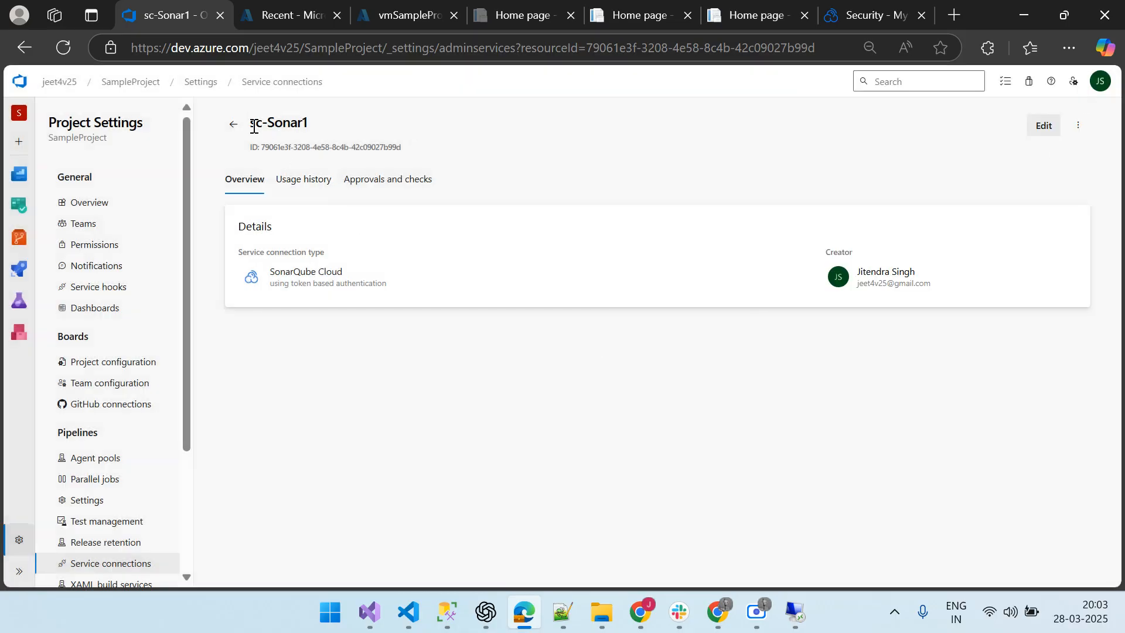
{"action": "left_click_drag", "start_coordinate": [253, 127], "coordinate": [308, 125]}
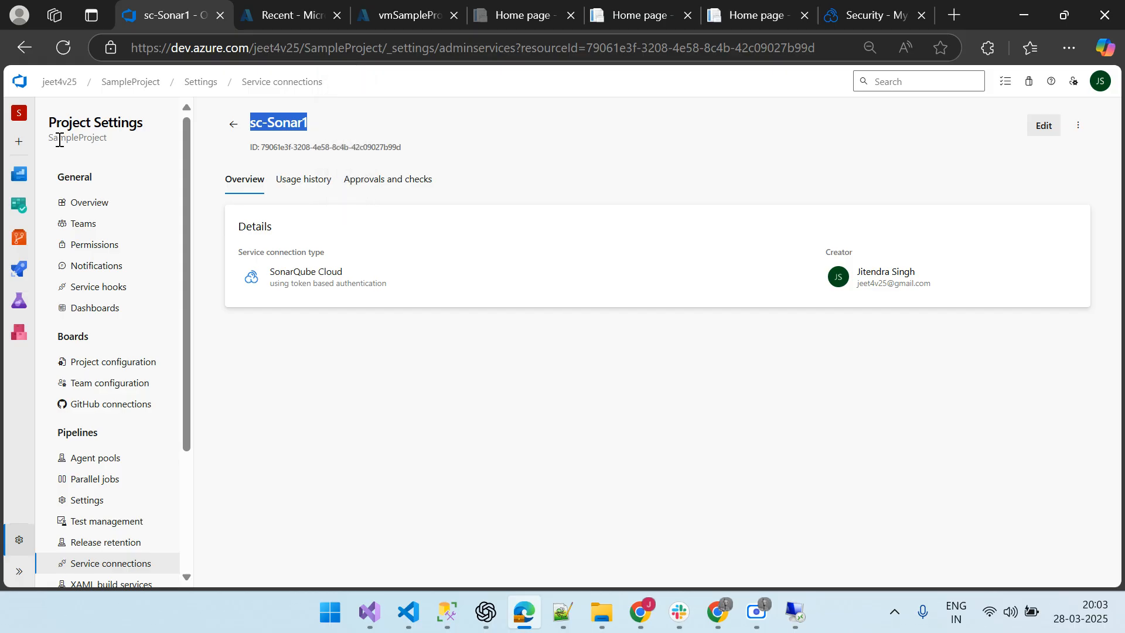
- Duplicate the sc-Sonar1 browser tab and open SampleProject's pipelines list in the copy
{"action": "right_click", "coordinate": [169, 7]}
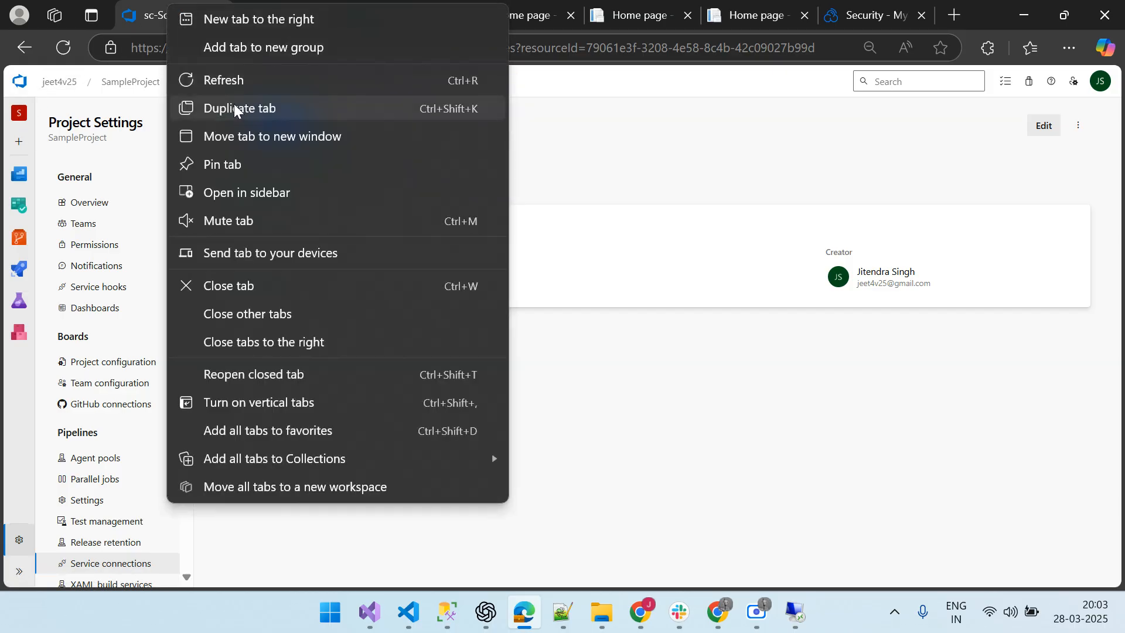
{"action": "left_click", "coordinate": [235, 111]}
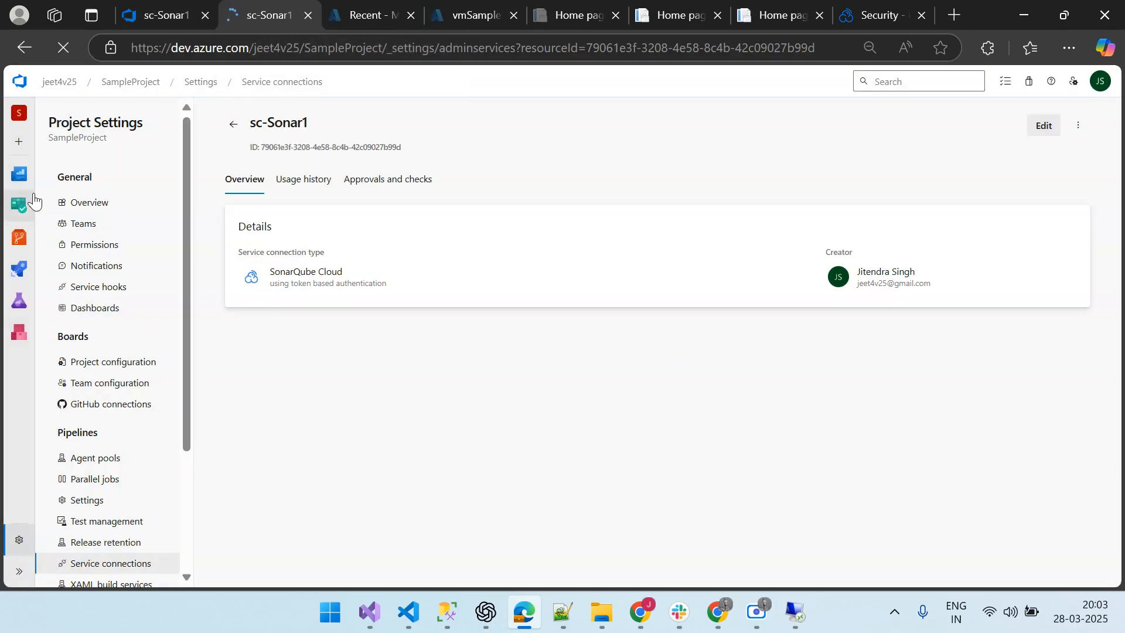
{"action": "mouse_move", "coordinate": [20, 245]}
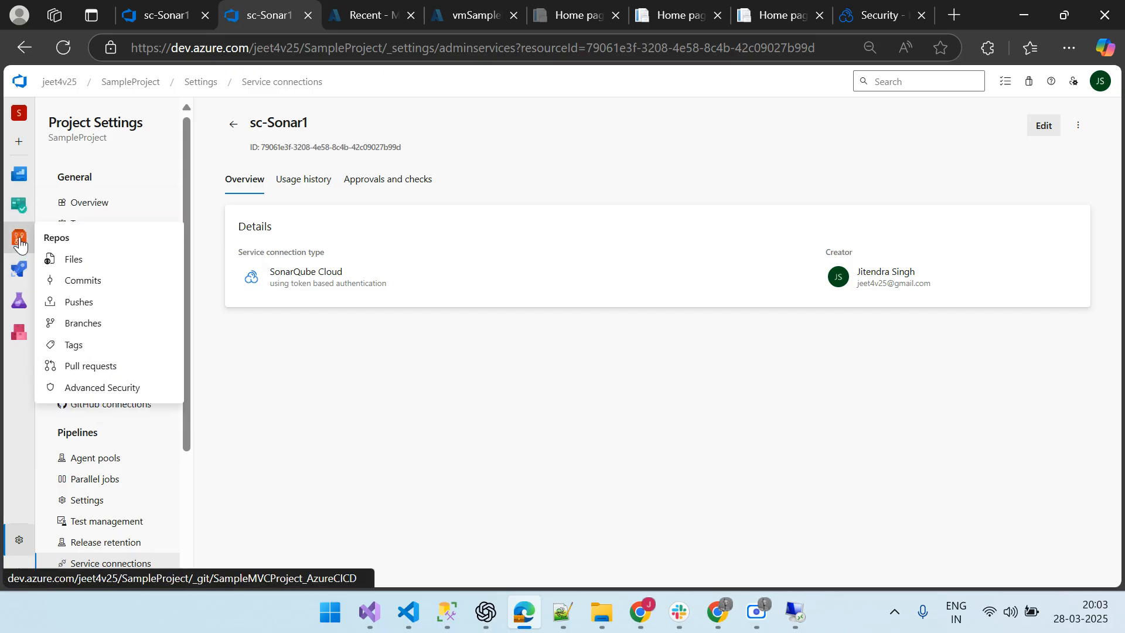
{"action": "left_click", "coordinate": [20, 269]}
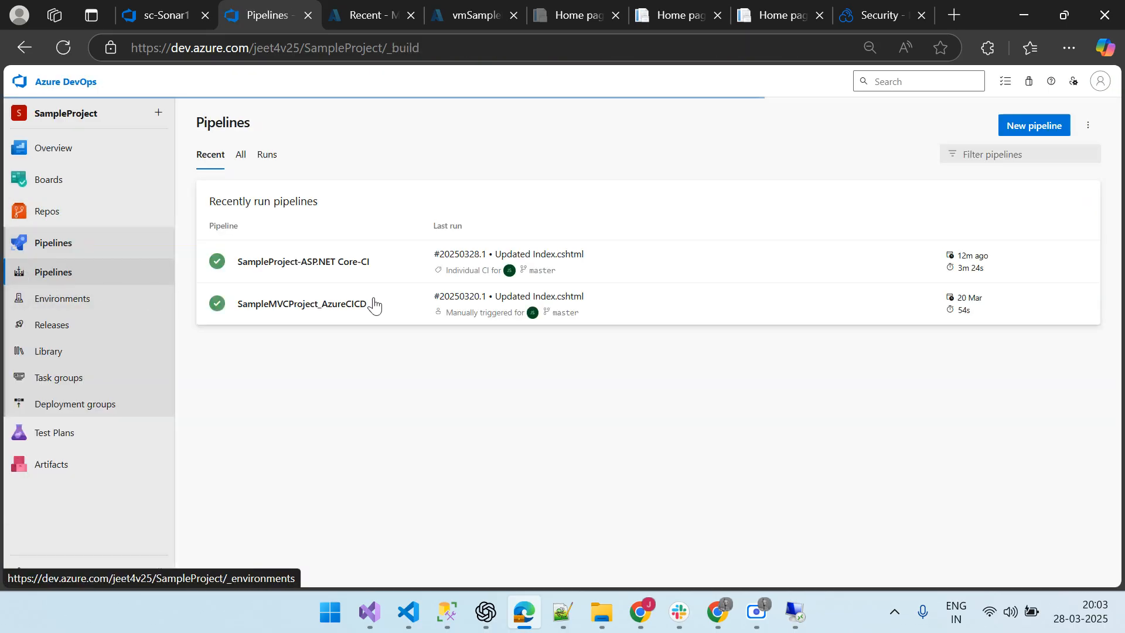
- Open the SampleProject-ASP.NET Core-CI pipeline for editing and show the Prepare analysis task's SonarQube Cloud service endpoint
{"action": "left_click", "coordinate": [1081, 263]}
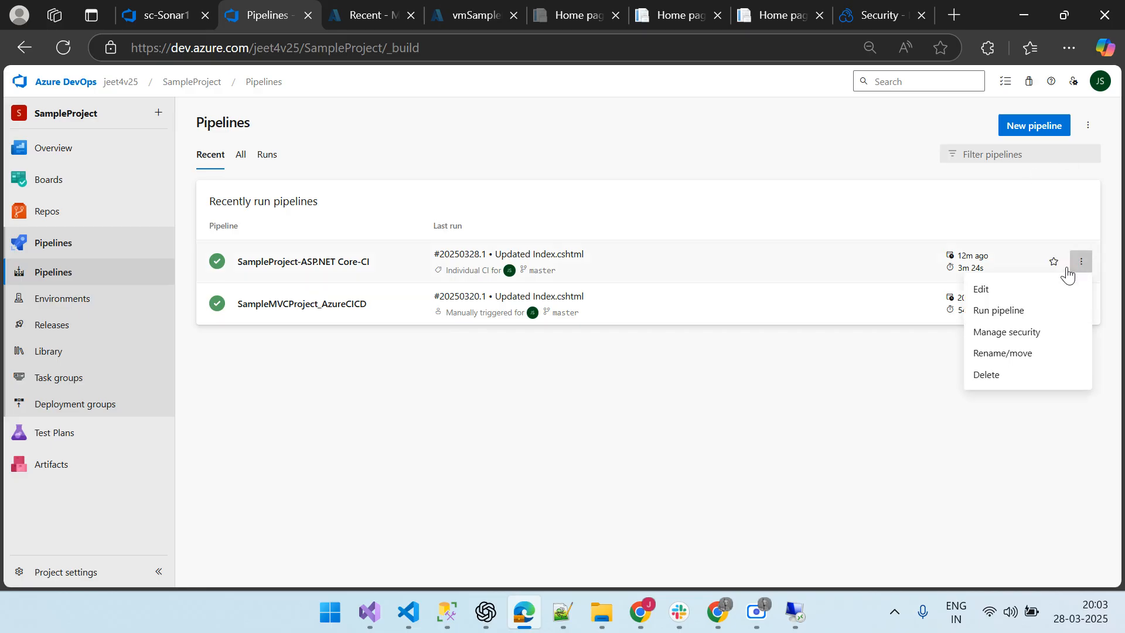
{"action": "left_click", "coordinate": [982, 289]}
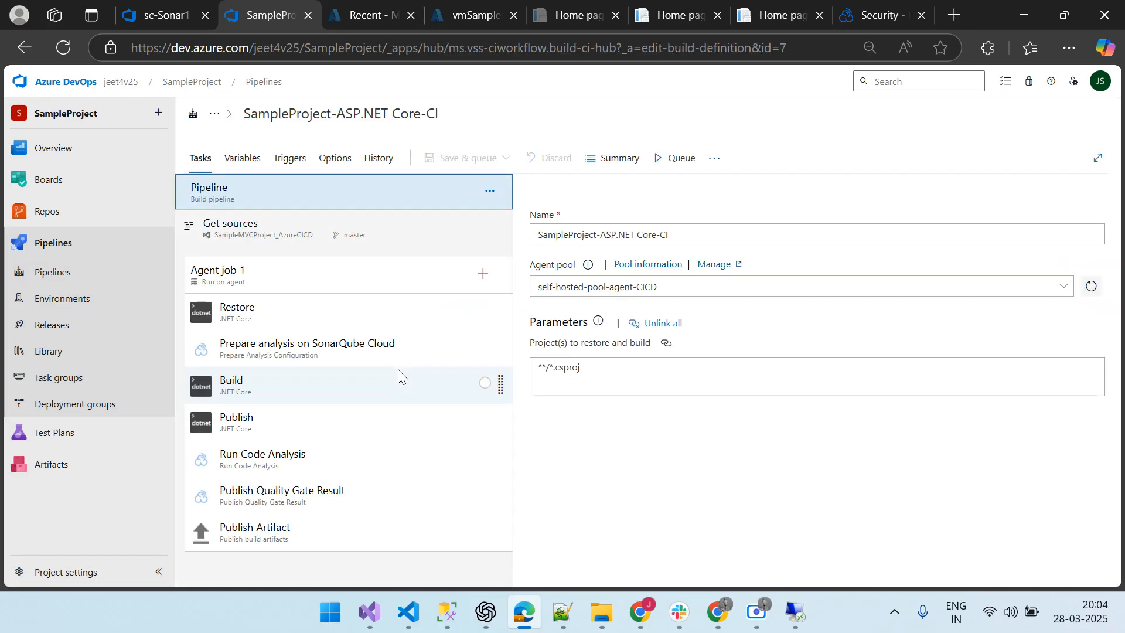
{"action": "left_click", "coordinate": [264, 355]}
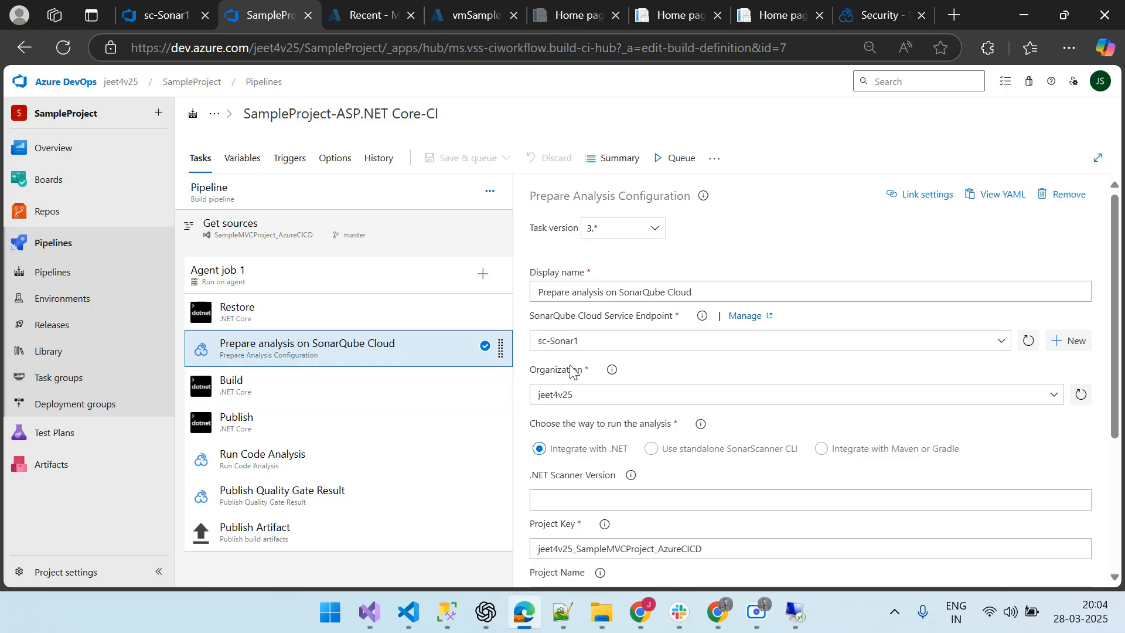
{"action": "left_click_drag", "start_coordinate": [581, 344], "coordinate": [546, 345]}
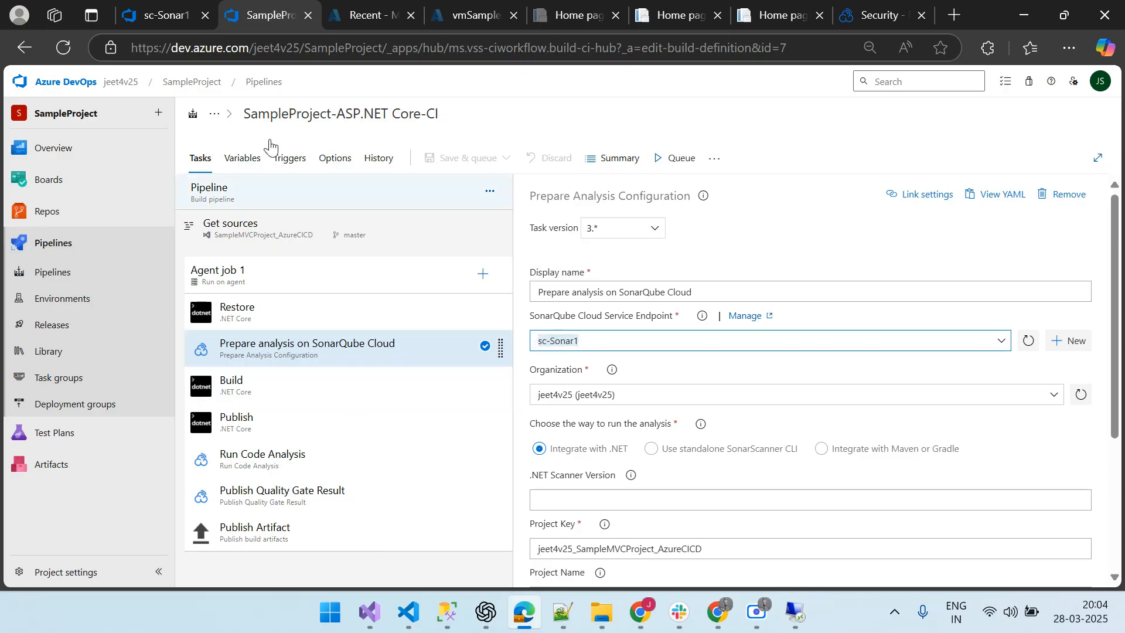
- Return to SampleProject's service connections list in the other browser tab and open the sc-MVCSampleProject-CICD connection
{"action": "left_click", "coordinate": [157, 13]}
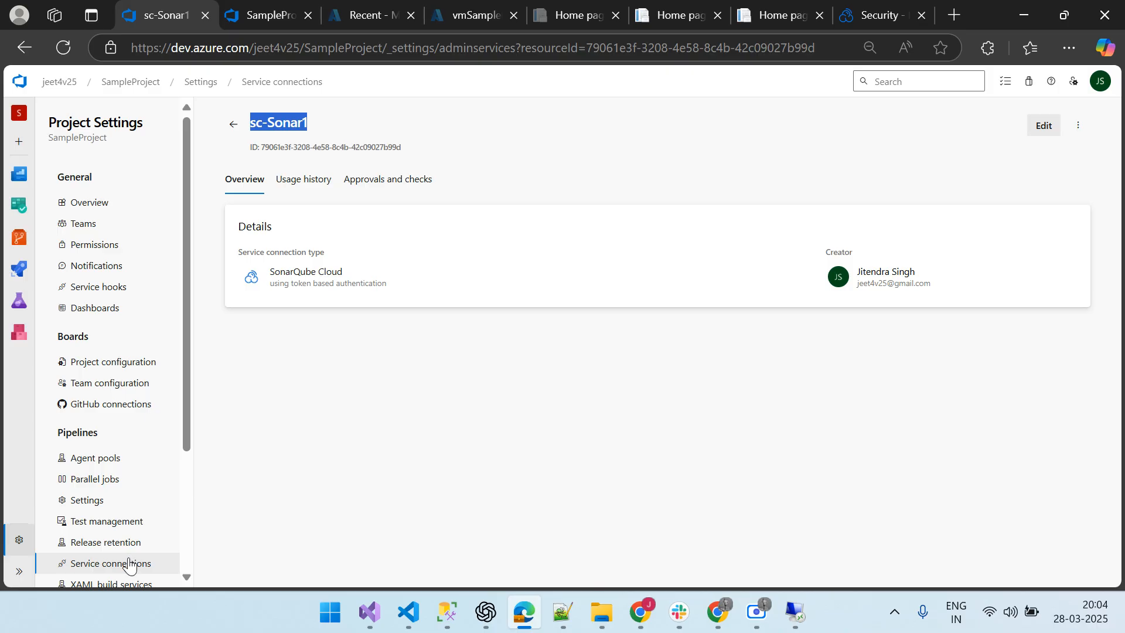
{"action": "left_click", "coordinate": [272, 82]}
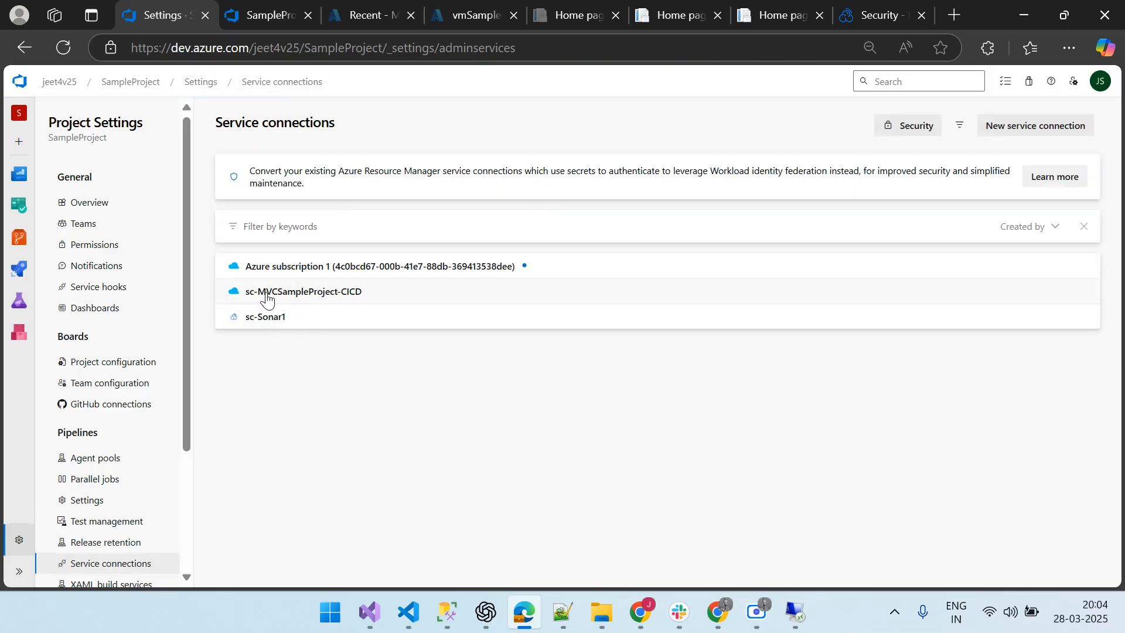
{"action": "left_click", "coordinate": [344, 295]}
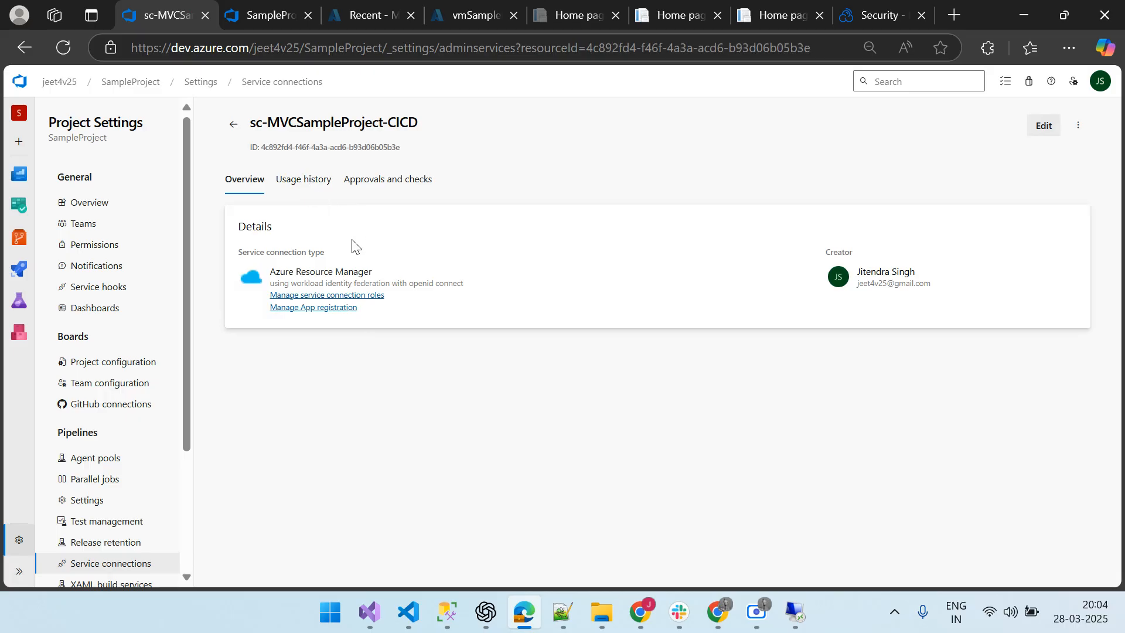
- Back in the CI pipeline editor, review the Restore task's settings, including its available Azure Resource Manager connections, without changing the selection
{"action": "left_click", "coordinate": [263, 17]}
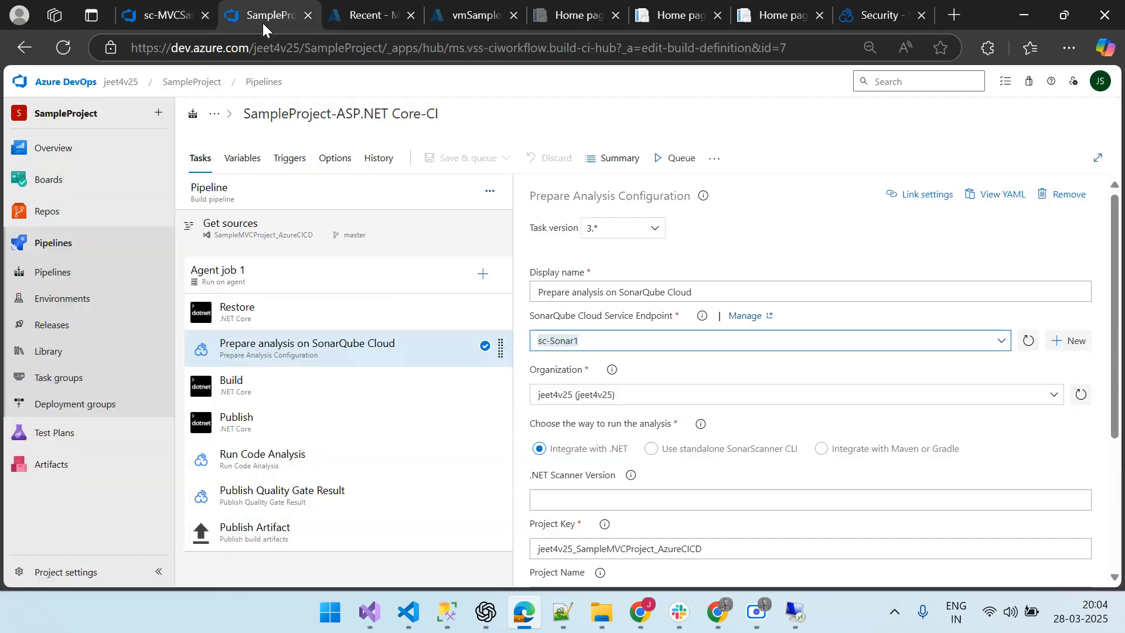
{"action": "left_click", "coordinate": [278, 324]}
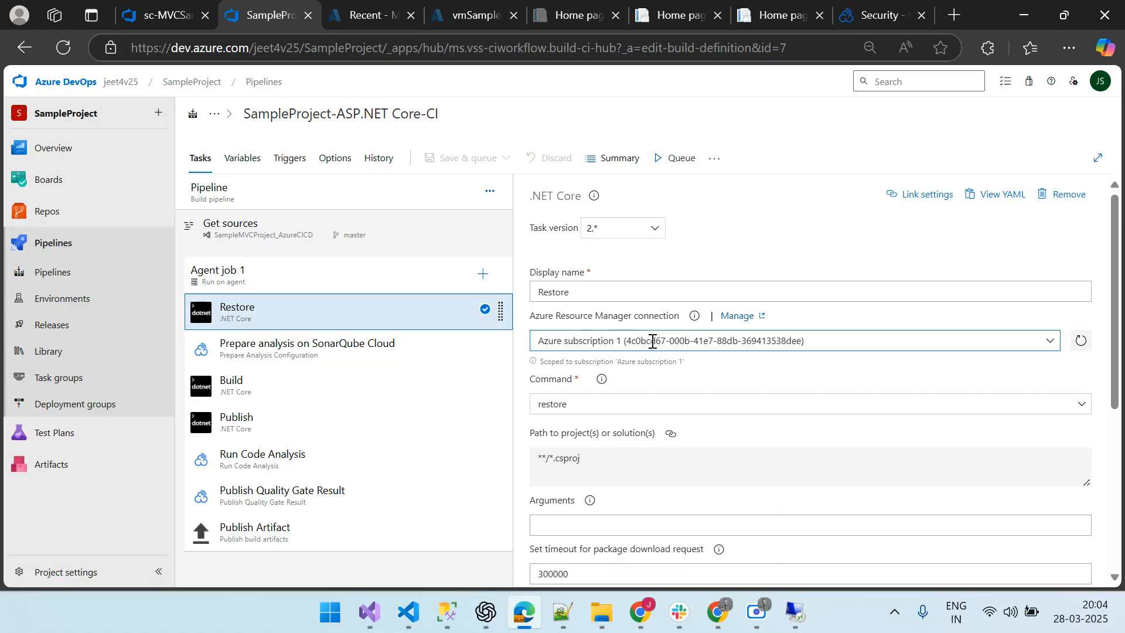
{"action": "left_click", "coordinate": [1053, 348]}
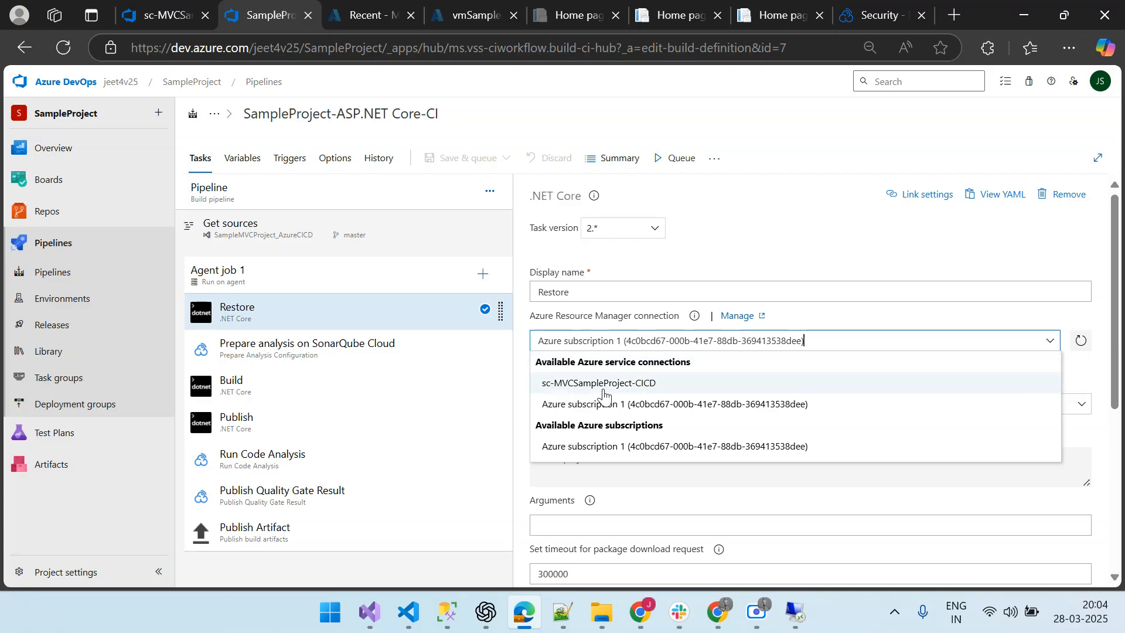
{"action": "left_click", "coordinate": [1049, 341]}
{"action": "scroll", "coordinate": [761, 398], "scroll_direction": "down", "scroll_amount": 5}
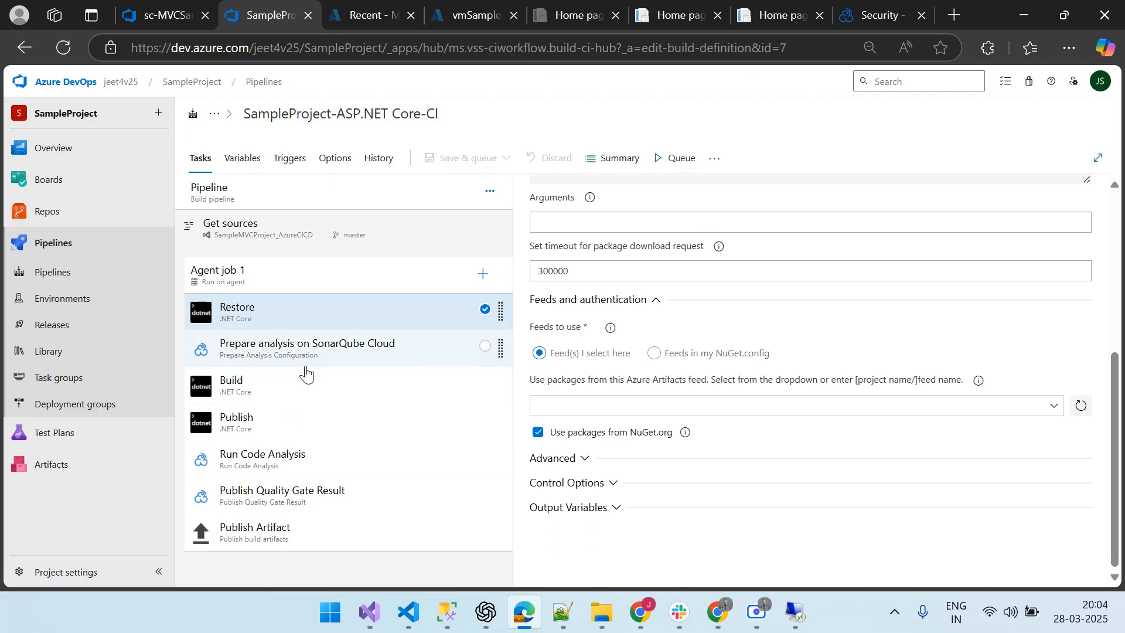
- Review the settings of the pipeline's Build, Publish and Publish Artifact tasks
{"action": "left_click", "coordinate": [298, 391]}
{"action": "scroll", "coordinate": [746, 392], "scroll_direction": "down", "scroll_amount": 3}
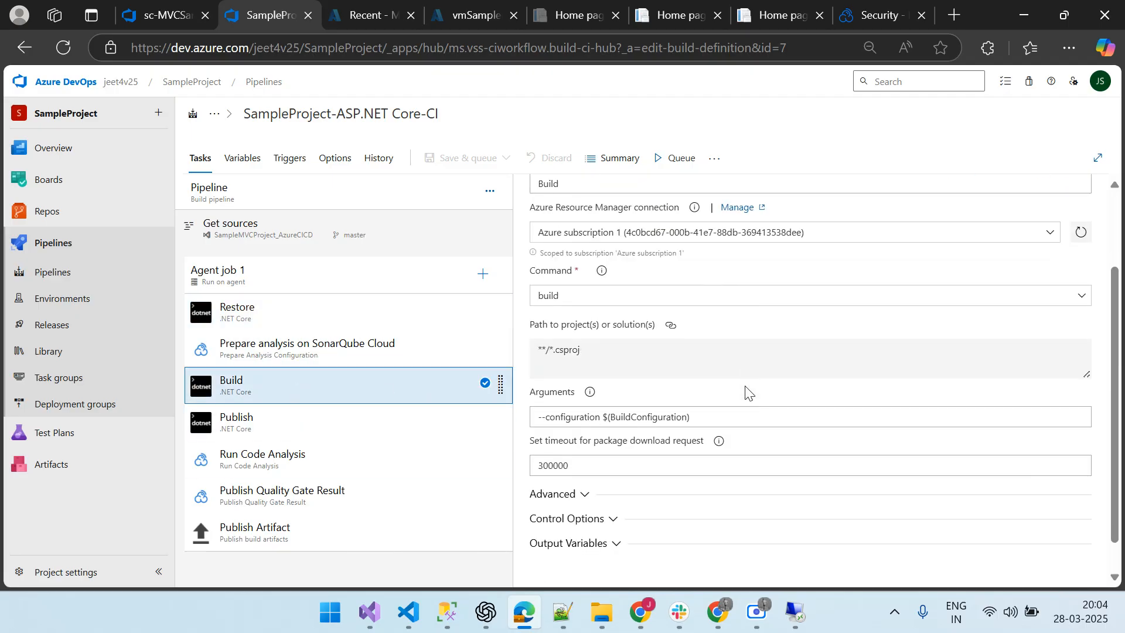
{"action": "left_click", "coordinate": [280, 427]}
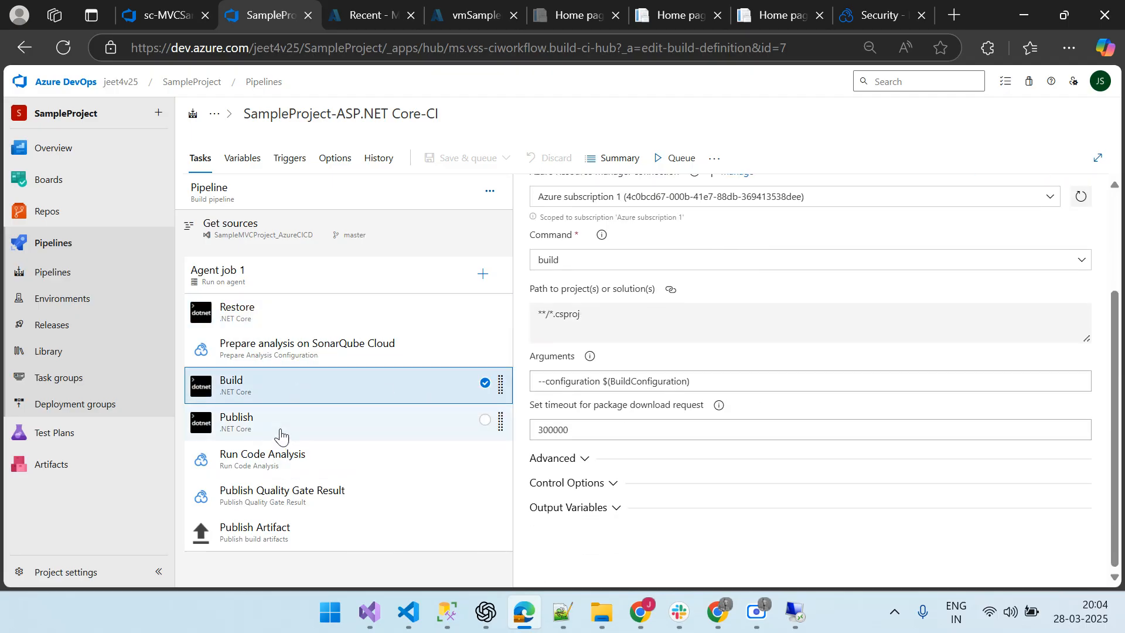
{"action": "scroll", "coordinate": [825, 412], "scroll_direction": "down", "scroll_amount": 3}
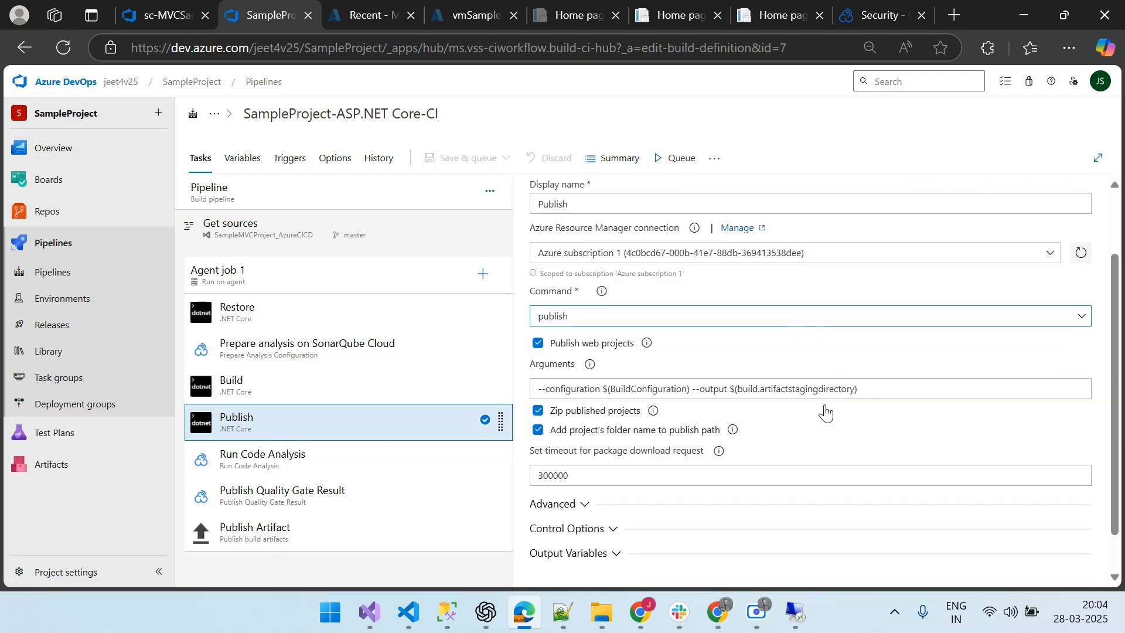
{"action": "left_click", "coordinate": [276, 532]}
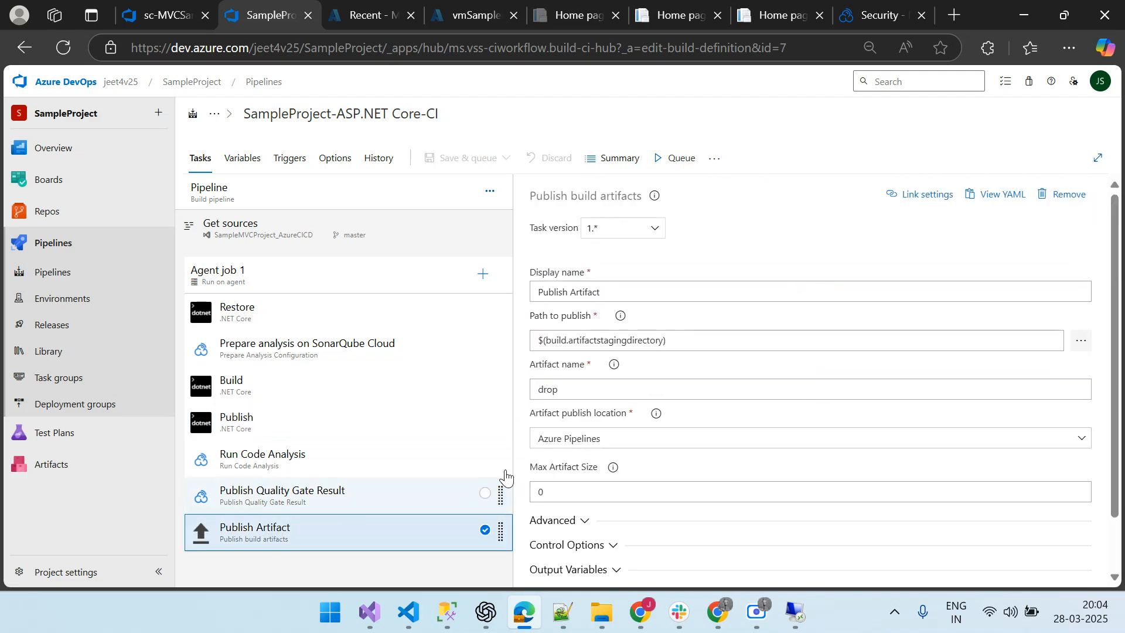
{"action": "scroll", "coordinate": [774, 417], "scroll_direction": "down", "scroll_amount": 1}
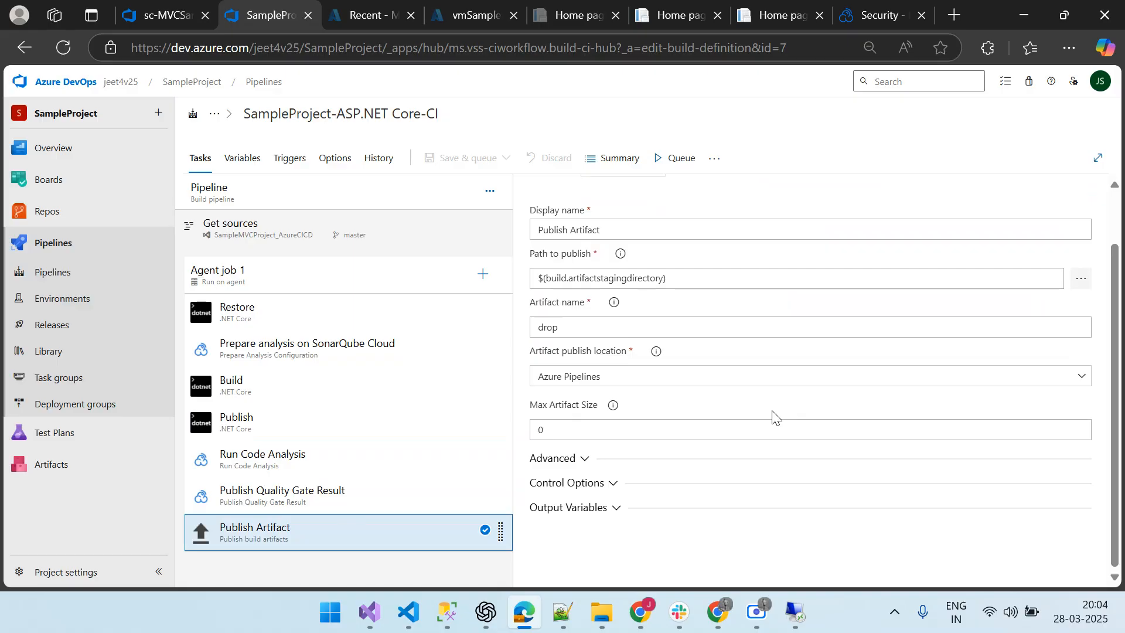
{"action": "scroll", "coordinate": [774, 417], "scroll_direction": "up", "scroll_amount": 1}
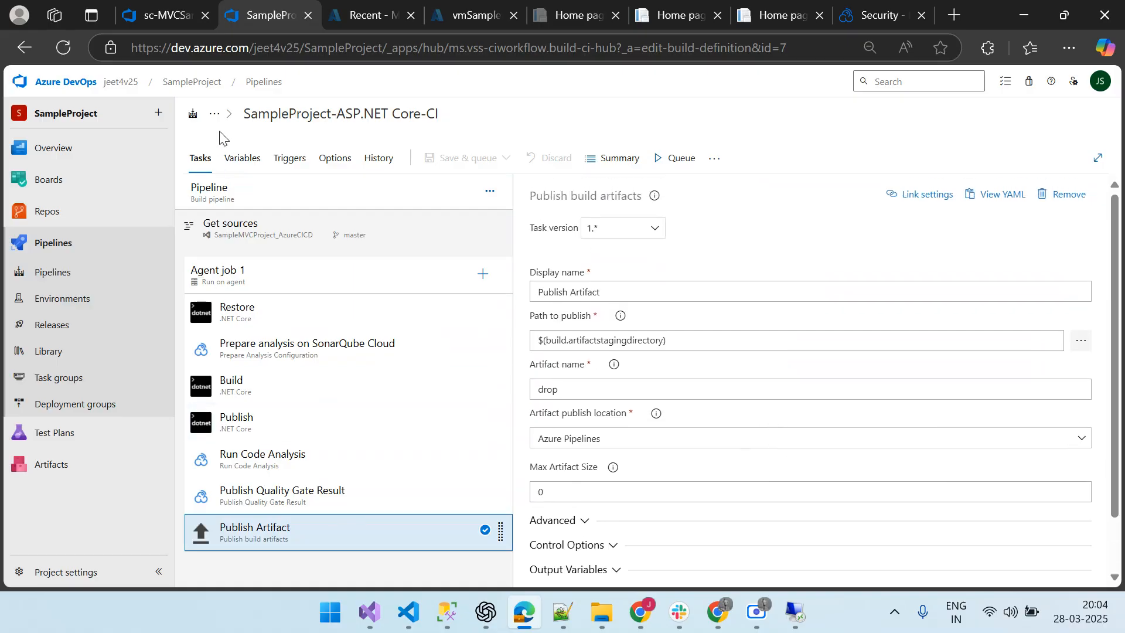
- Return to SampleProject's pipelines list, and switch to Chrome to show the assignment's build and release pipeline specification
{"action": "left_click", "coordinate": [264, 82]}
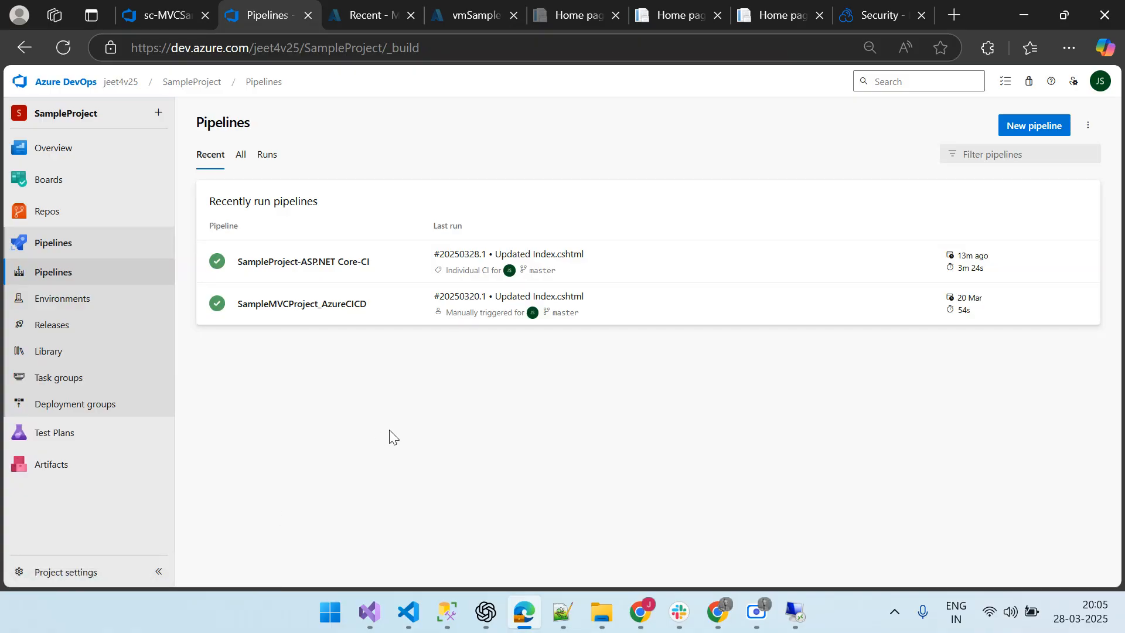
{"action": "left_click", "coordinate": [641, 612]}
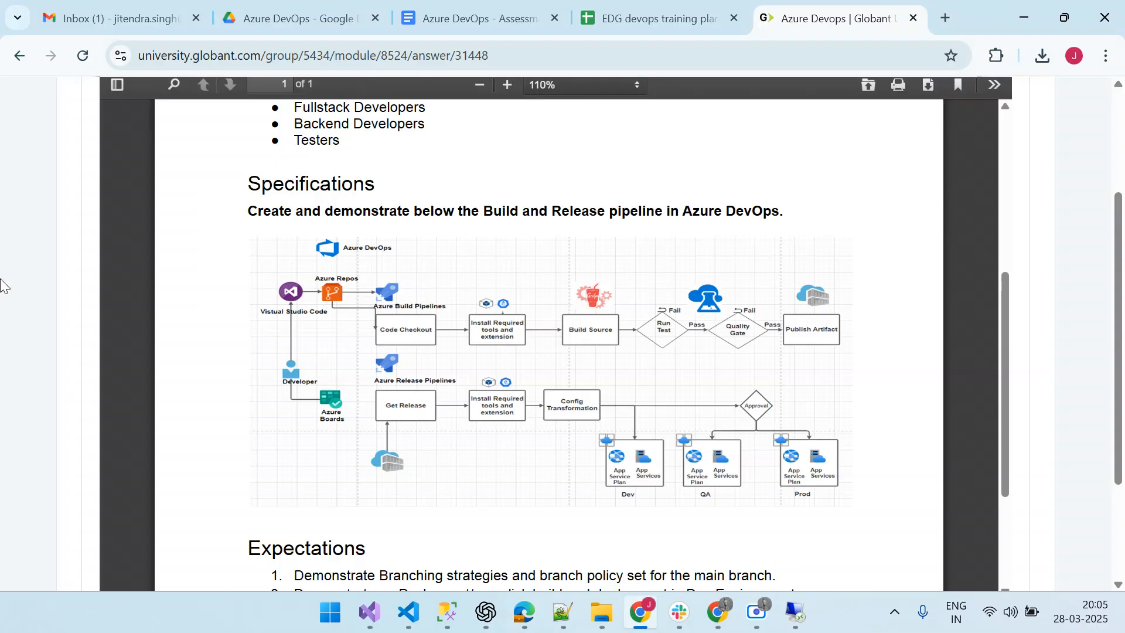